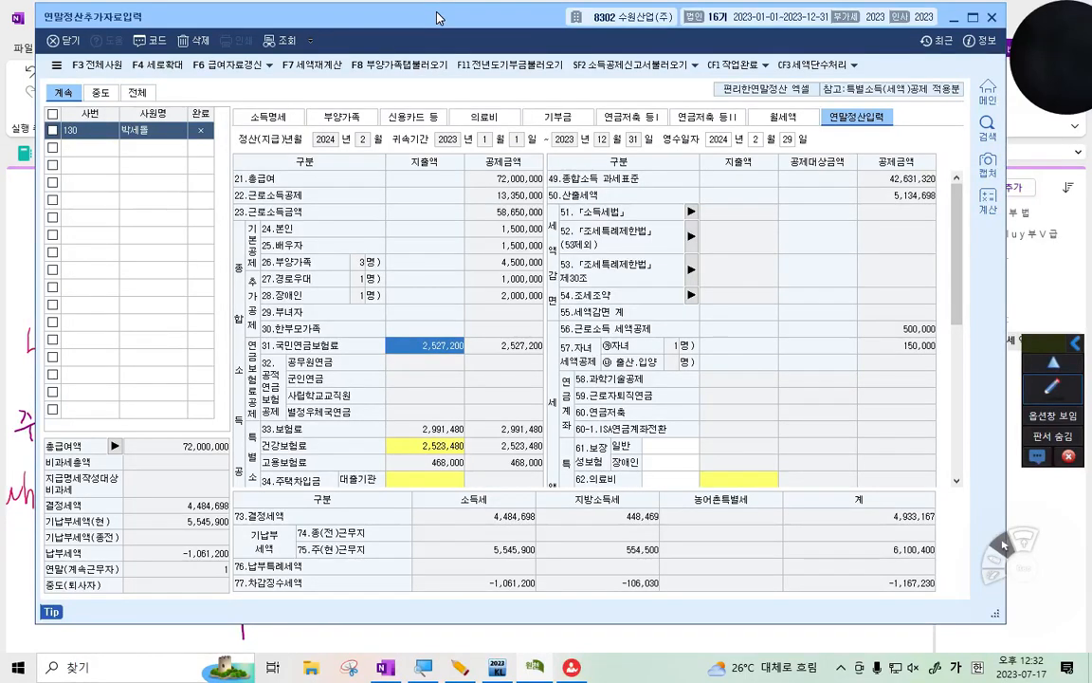
Mark up the settlement form in pen: circle the 총급여 and 소득세 결정세액 amounts and mark the 기본공제 and 추가공제 rows
left_click(1053, 387)
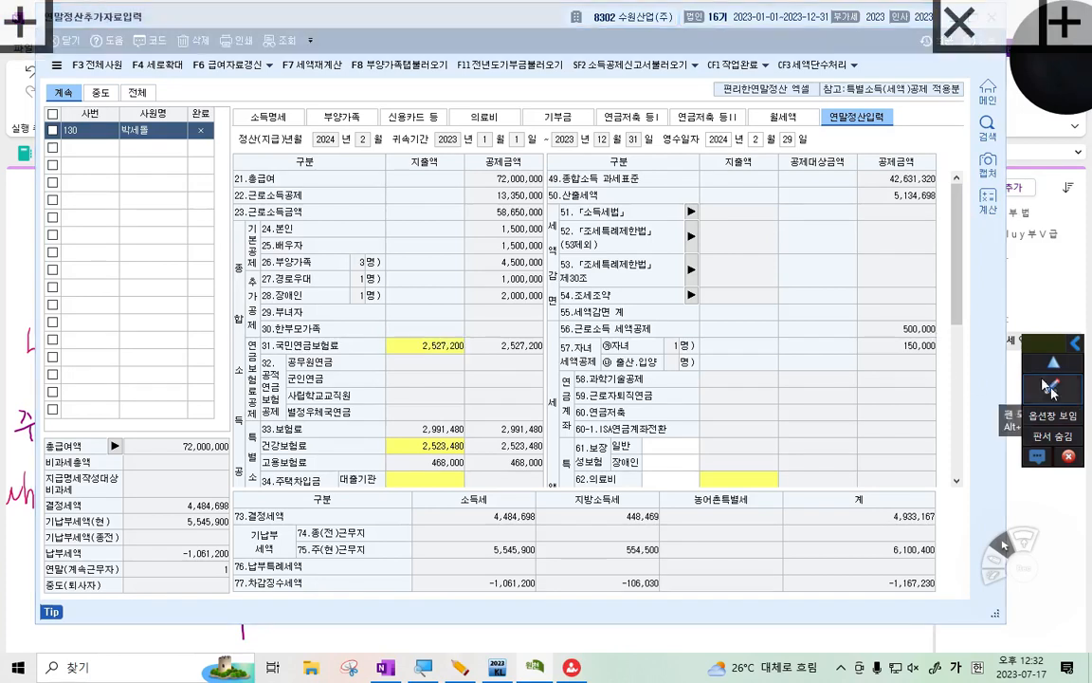
mouse_move(543, 174)
left_mouse_down()
mouse_move(485, 177)
mouse_move(512, 171)
left_mouse_up()
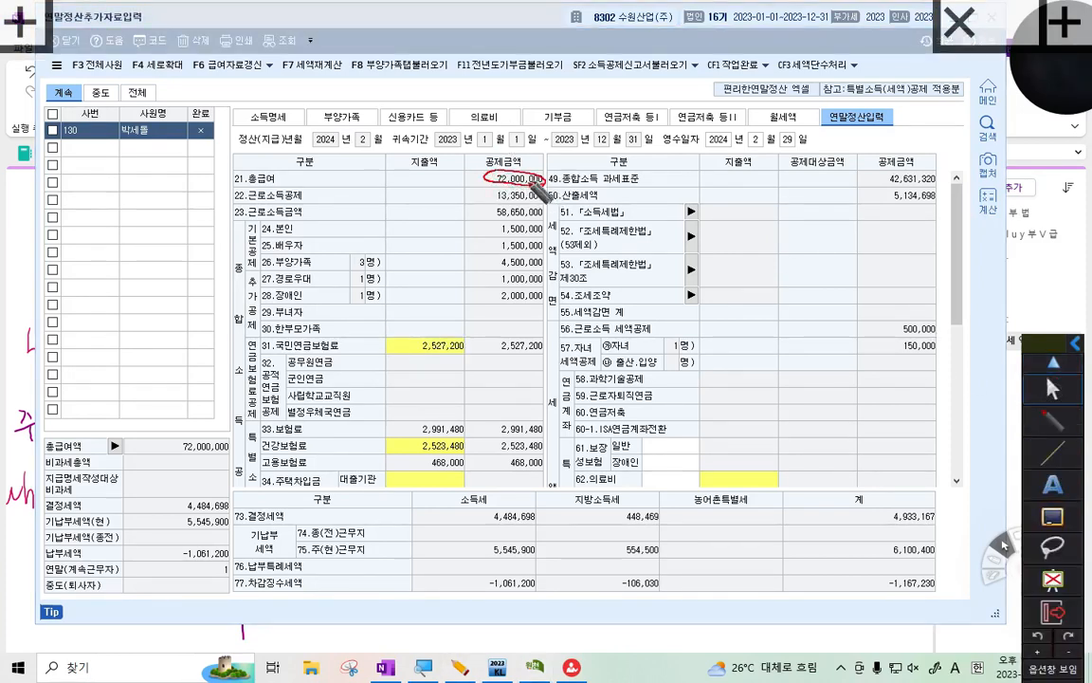
left_click_drag(269, 236, 289, 255)
left_click_drag(261, 292, 283, 320)
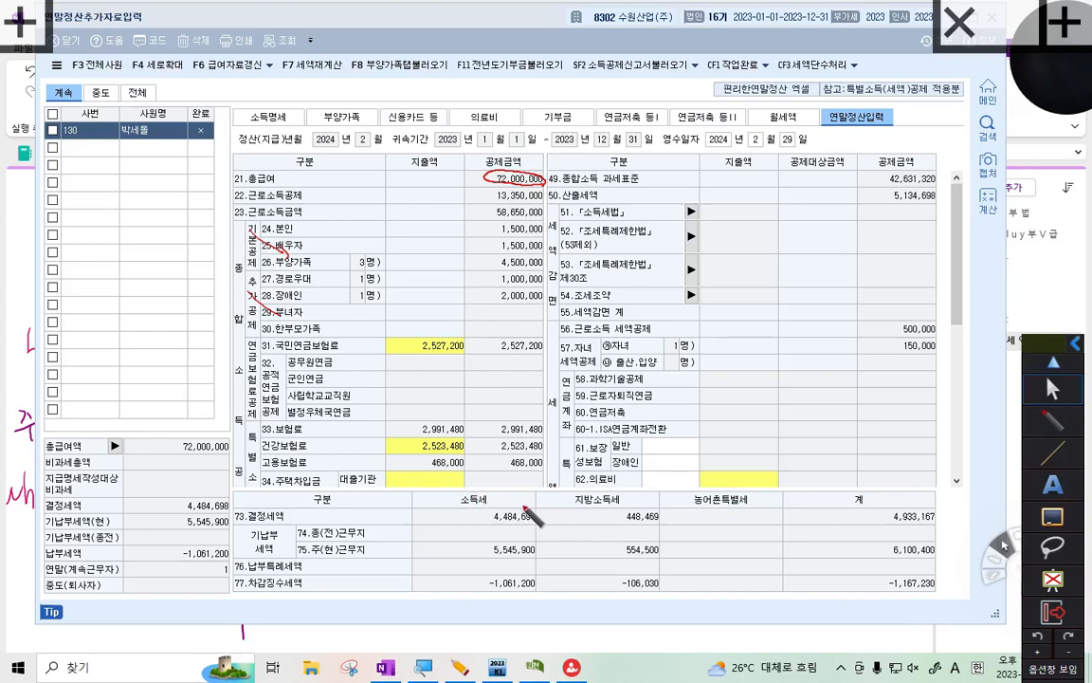
mouse_move(517, 489)
left_mouse_down()
mouse_move(479, 510)
mouse_move(542, 533)
left_mouse_up()
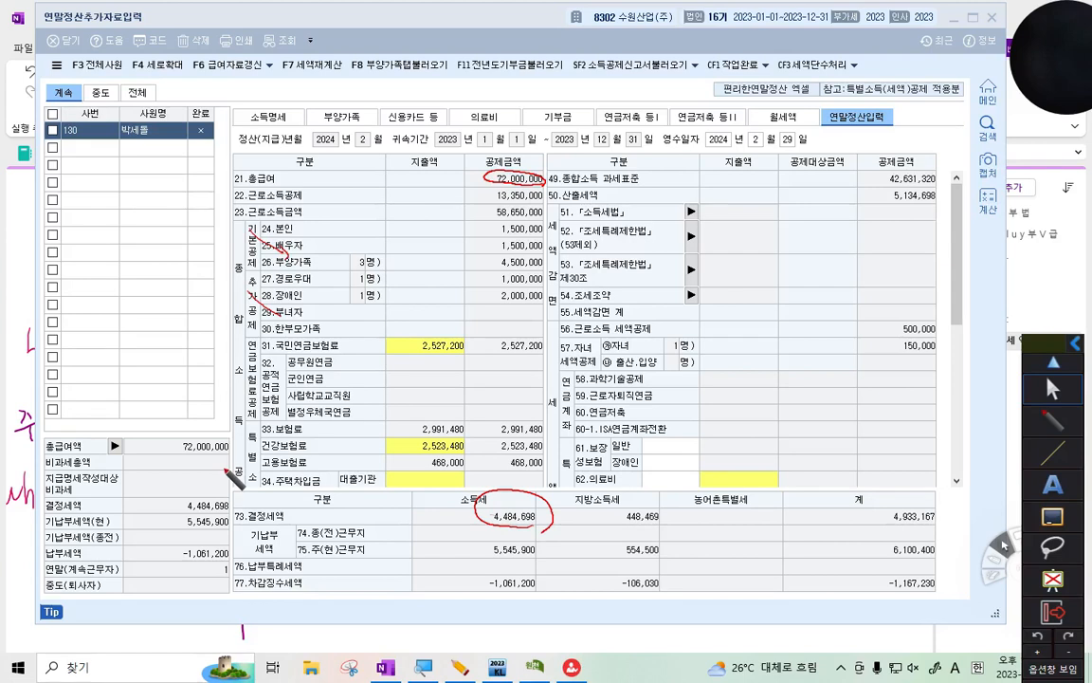
left_click(1065, 398)
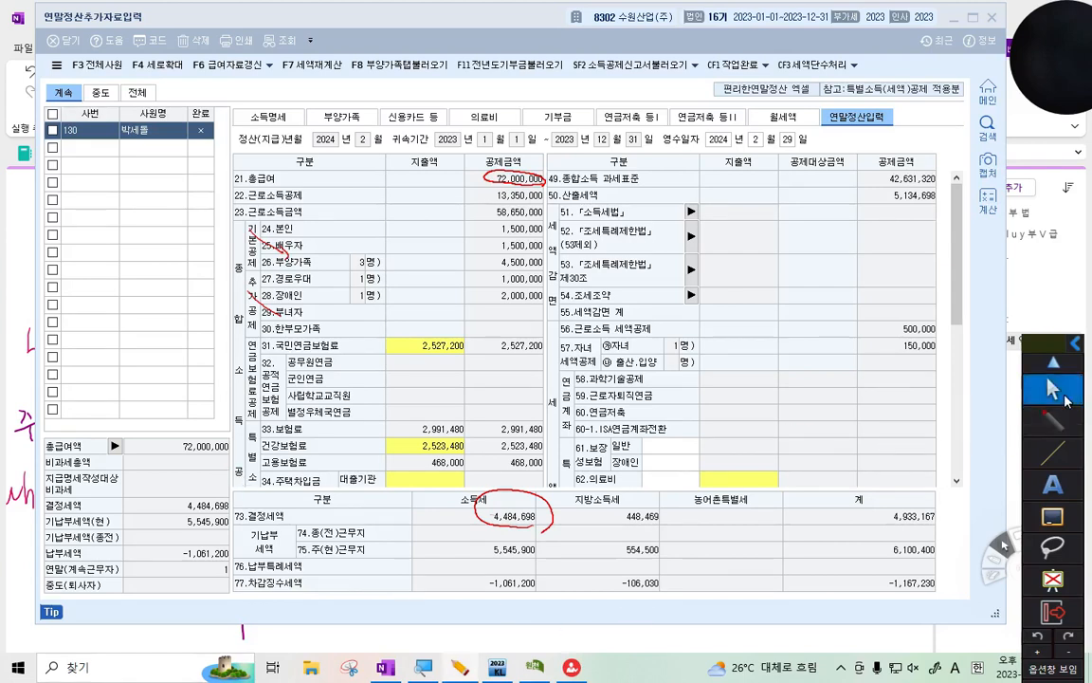
Clear the ink, draw diagonal strokes across the income deduction items, and handwrite 소득공제 over them
left_click(1052, 517)
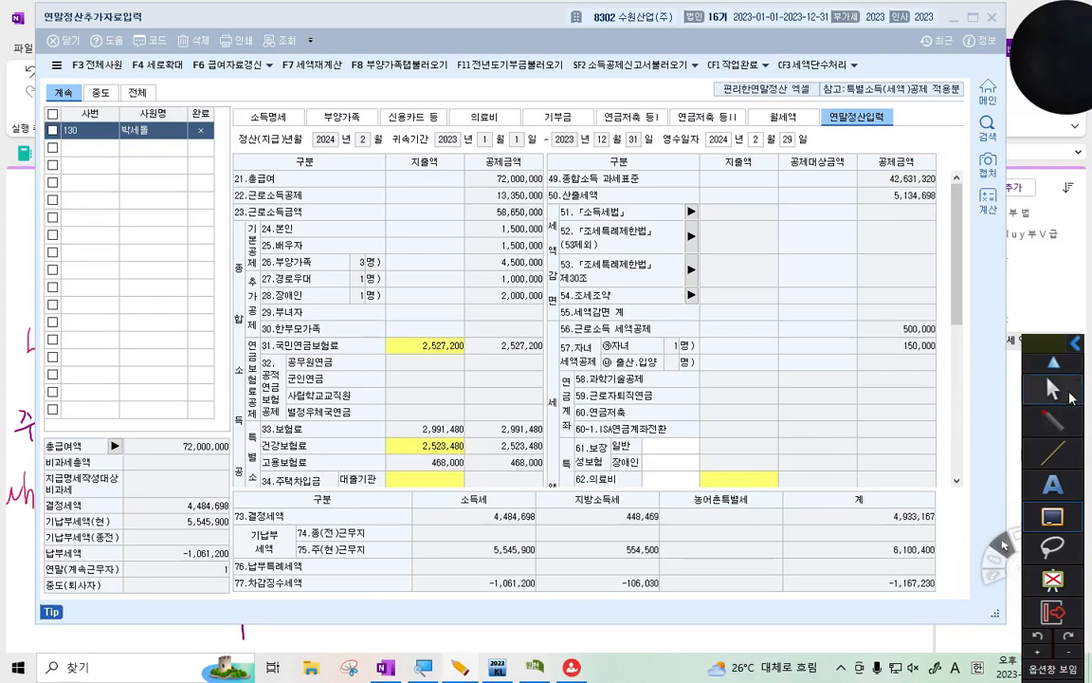
left_click(1069, 397)
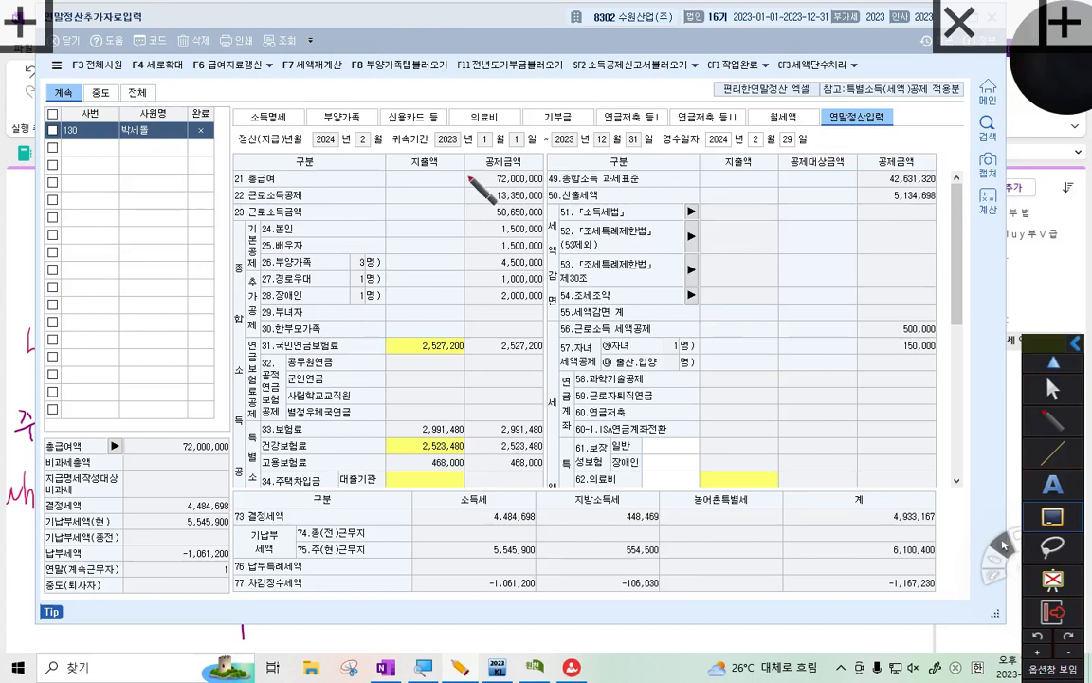
left_click_drag(366, 154, 190, 330)
left_click_drag(474, 156, 327, 327)
left_click_drag(509, 276, 398, 453)
mouse_move(515, 384)
left_mouse_down()
mouse_move(479, 446)
mouse_move(516, 480)
left_mouse_up()
mouse_move(410, 302)
left_mouse_down()
mouse_move(425, 320)
mouse_move(435, 308)
mouse_move(416, 296)
mouse_move(474, 301)
left_mouse_up()
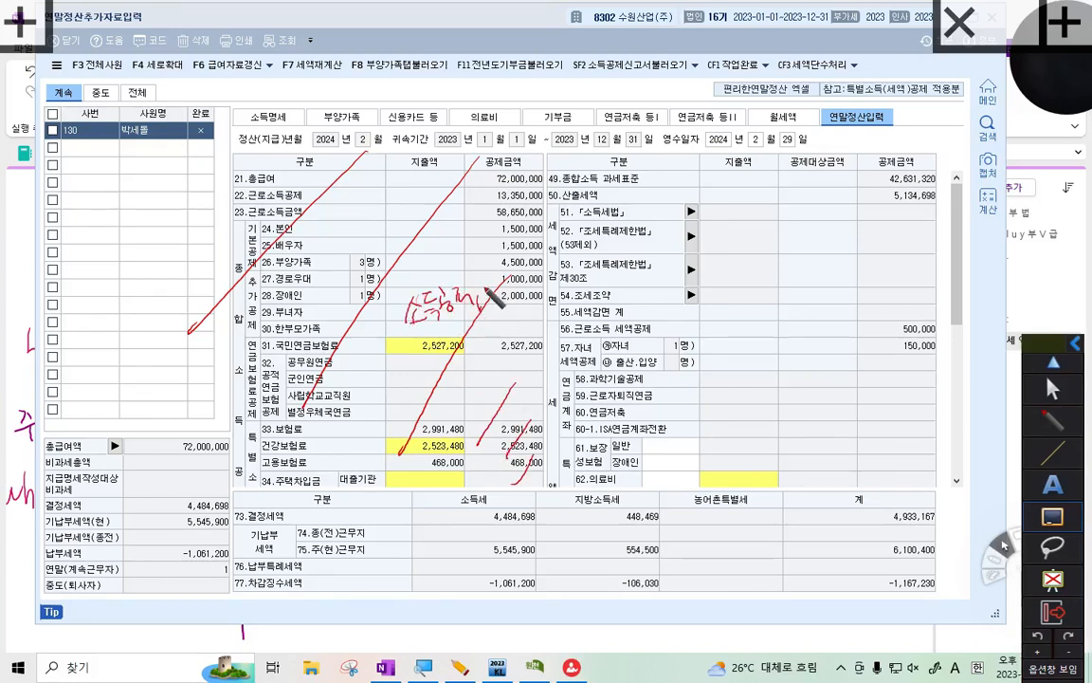
Circle the tax credit section in pen, label it by hand as tax credits, and leave pen mode
mouse_move(814, 488)
left_mouse_down()
mouse_move(596, 408)
mouse_move(839, 230)
mouse_move(795, 538)
left_mouse_up()
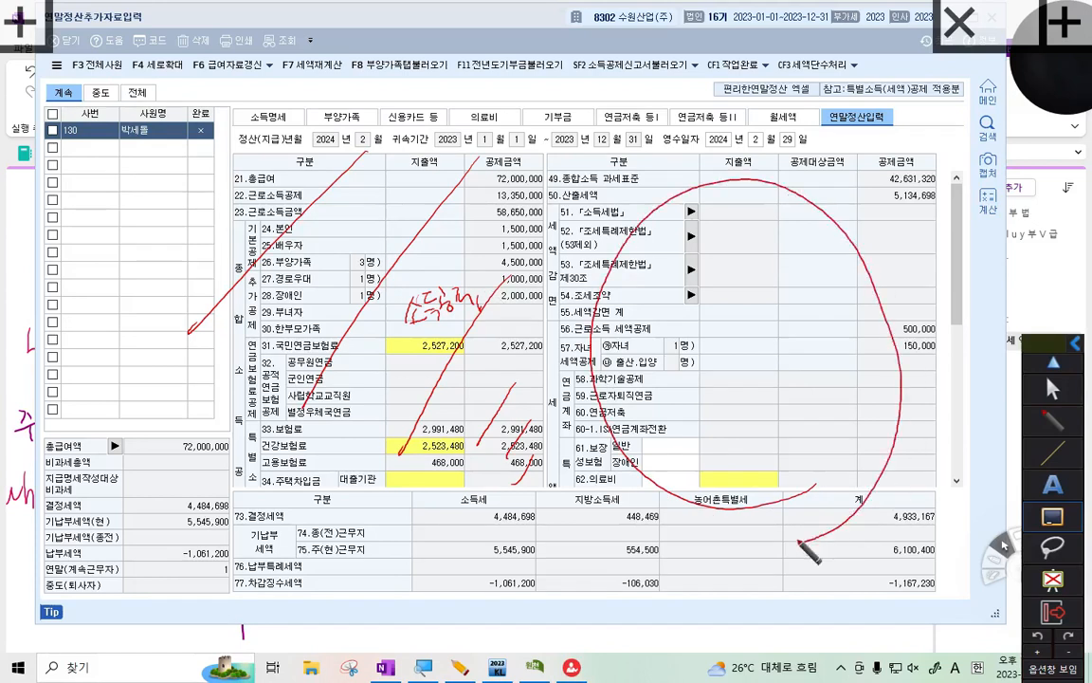
mouse_move(698, 340)
left_mouse_down()
mouse_move(753, 360)
mouse_move(749, 343)
mouse_move(762, 350)
left_mouse_up()
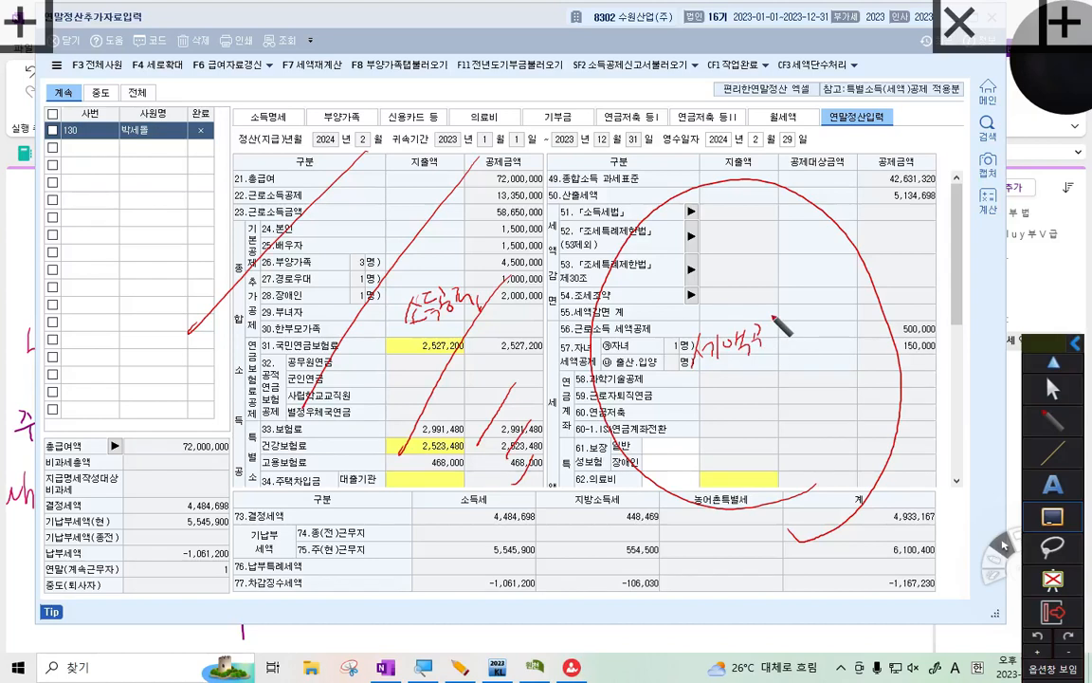
key("Escape")
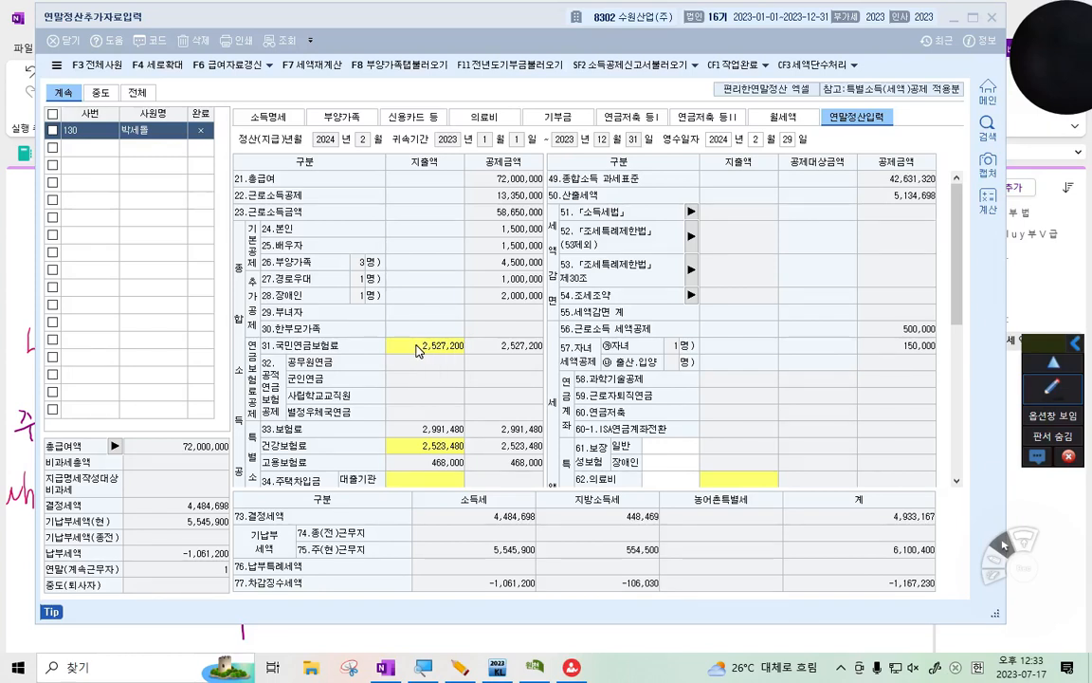
Circle the empty 42.신용카드 등 사용액 expense cell area in pen with an arrow and a question mark, and clear the ink
left_click(416, 350)
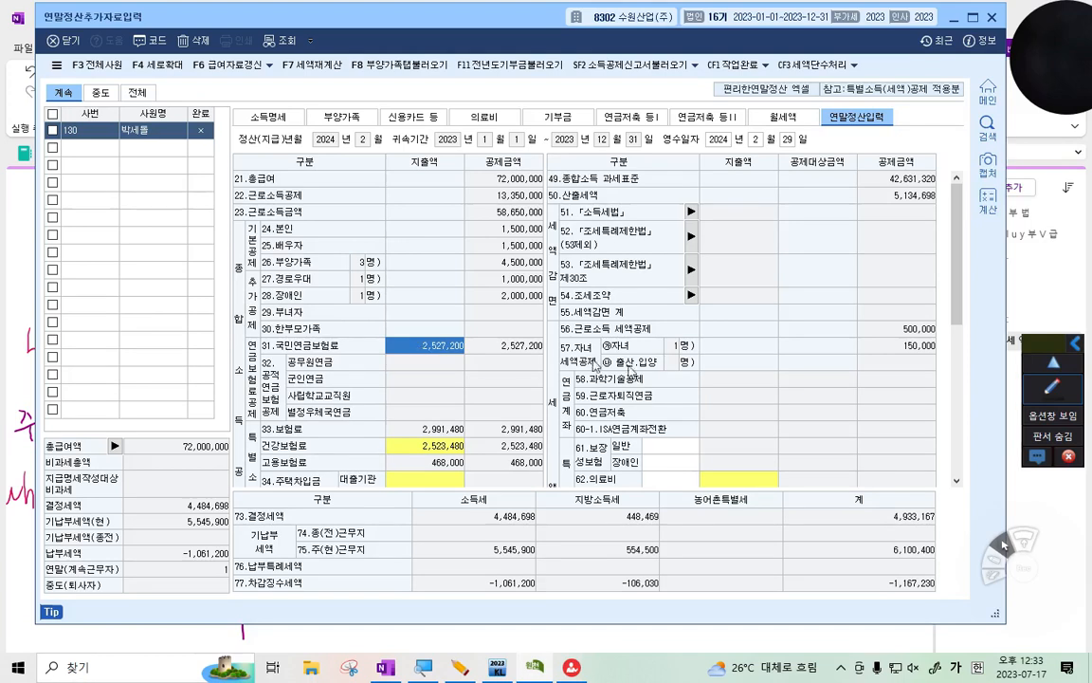
scroll(520, 337, "down", 3)
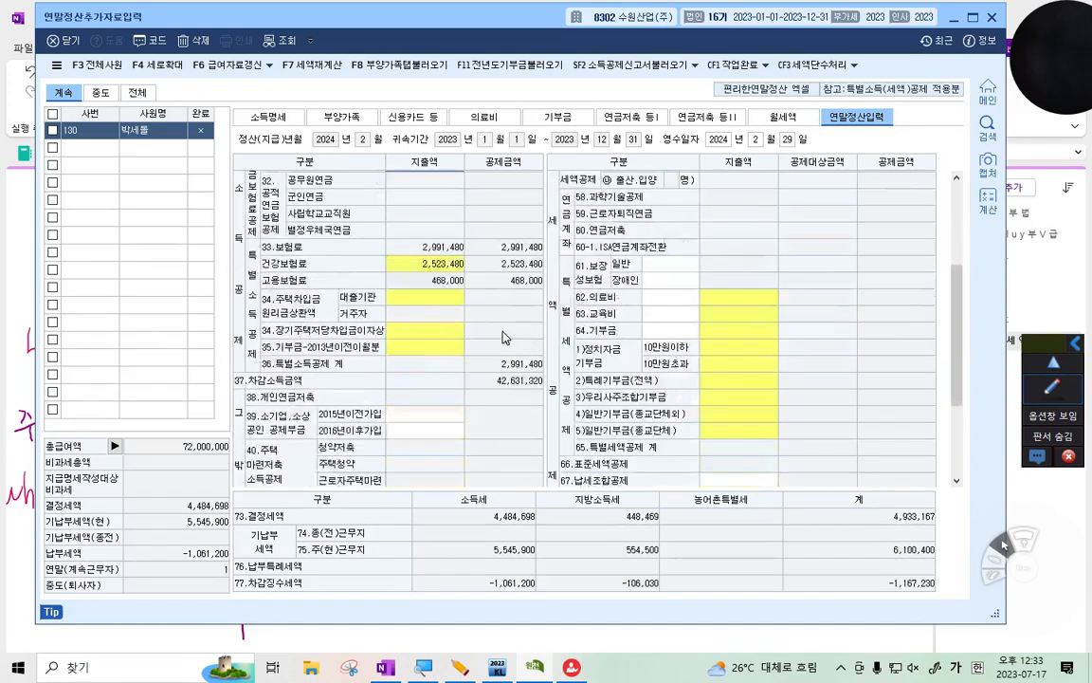
scroll(500, 341, "down", 2)
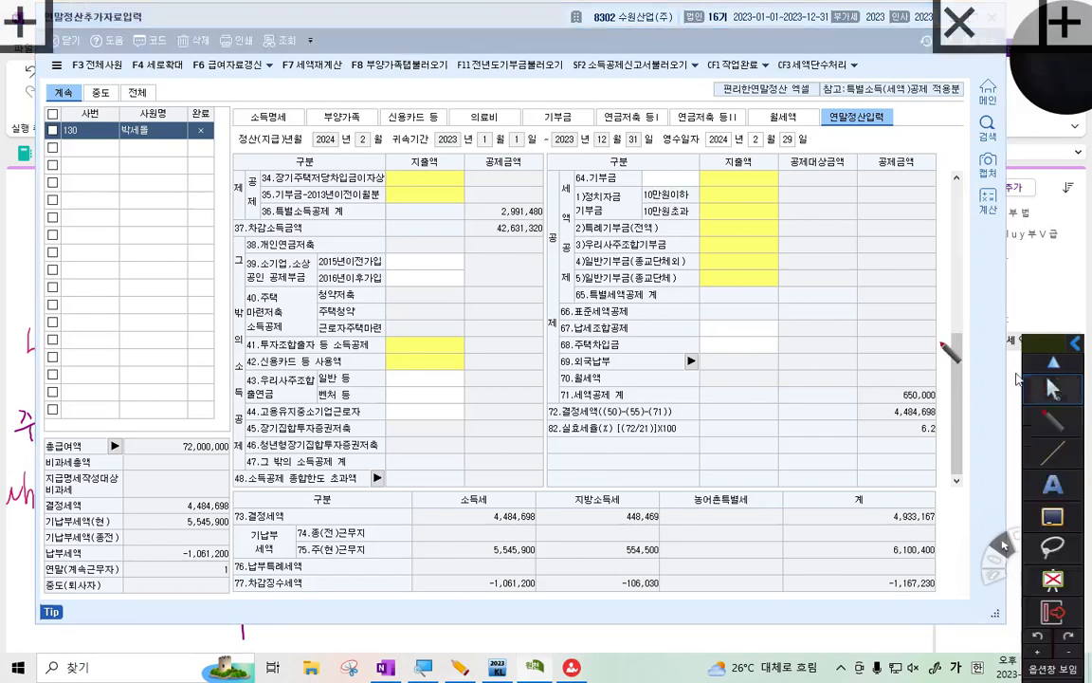
mouse_move(502, 320)
left_mouse_down()
mouse_move(462, 363)
mouse_move(416, 367)
left_mouse_up()
left_click(420, 371)
mouse_move(442, 408)
left_mouse_down()
mouse_move(379, 323)
mouse_move(460, 409)
left_mouse_up()
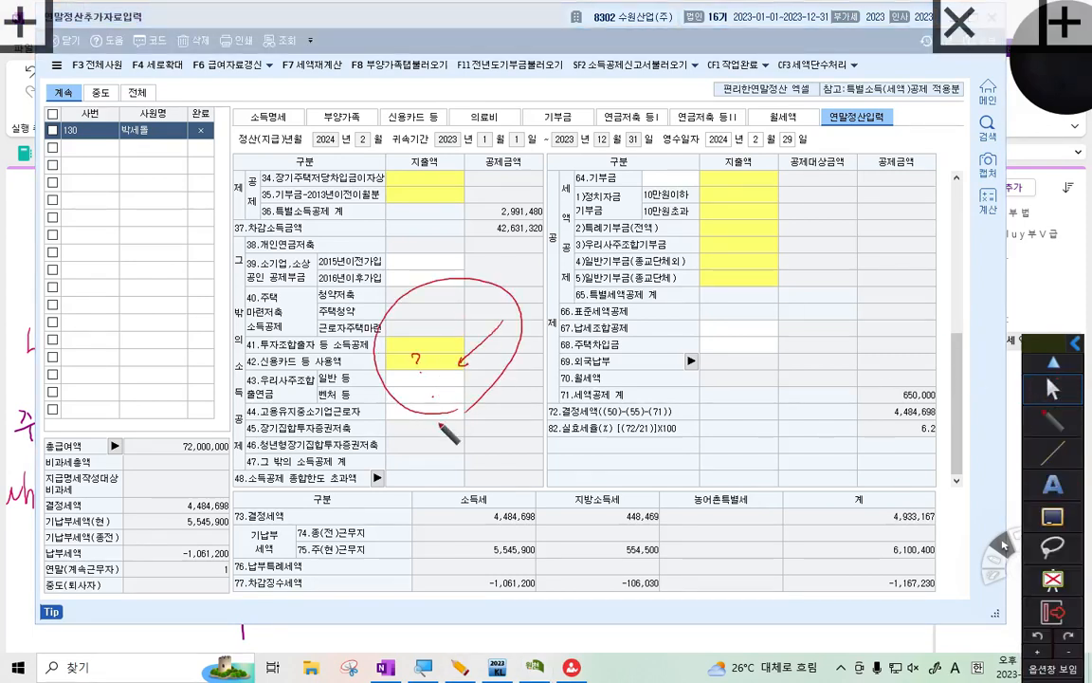
left_click(1038, 397)
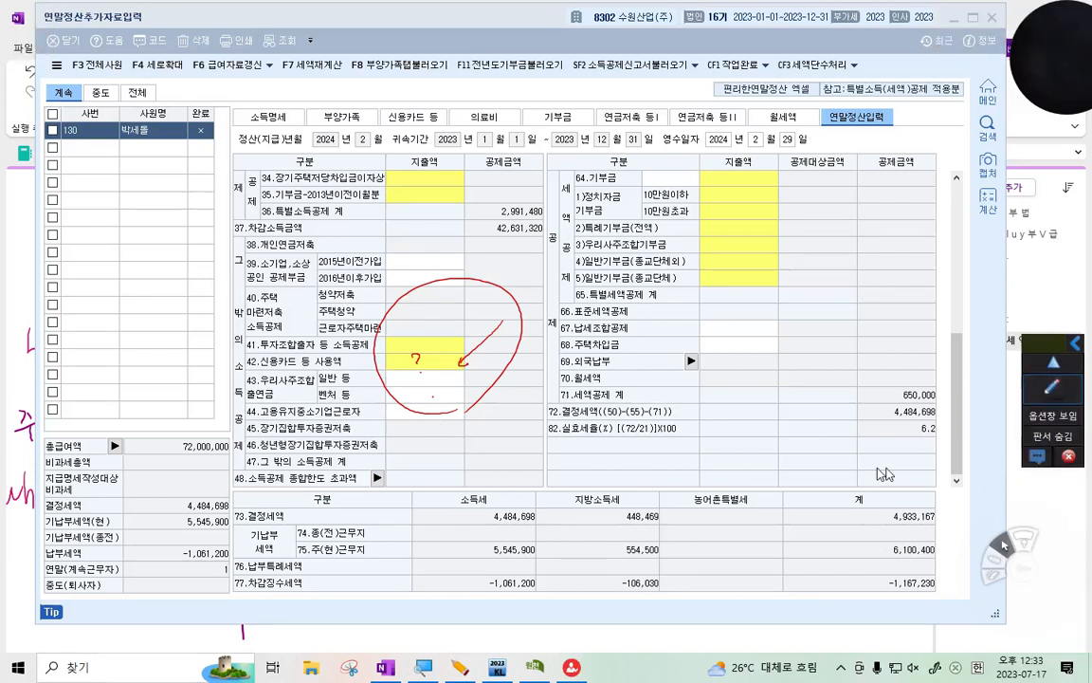
left_click(1052, 387)
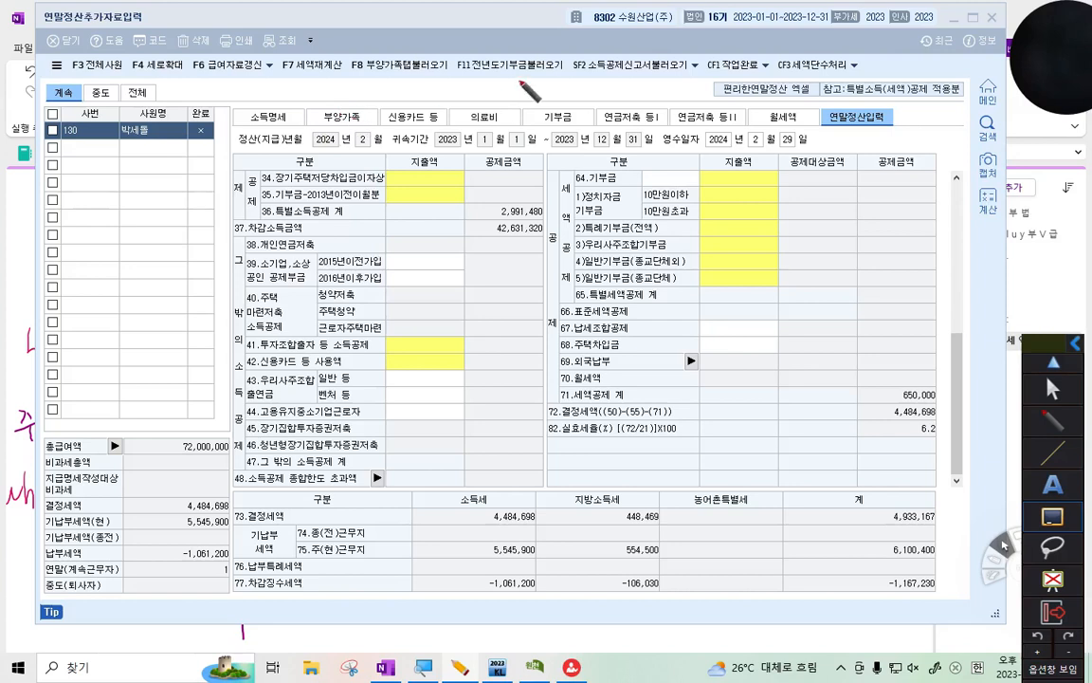
left_click(1055, 391)
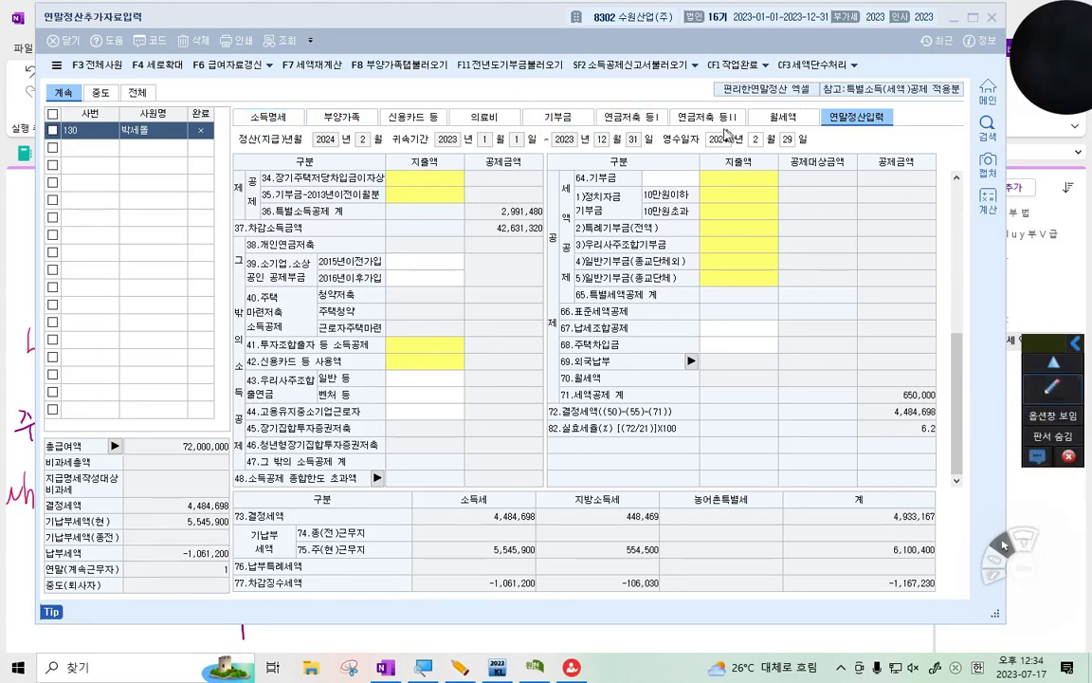
Open the 신용카드 등 entry sheet and select the spouse's 신용카드 cell in the 기타 row
left_click_drag(492, 23, 482, 36)
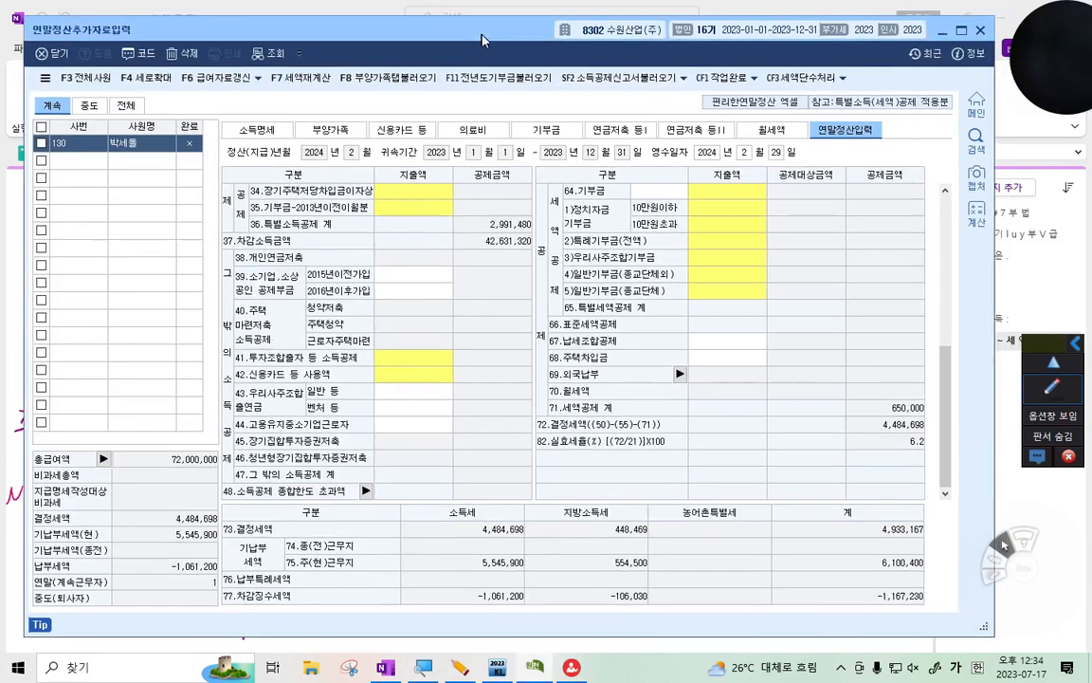
left_click(408, 133)
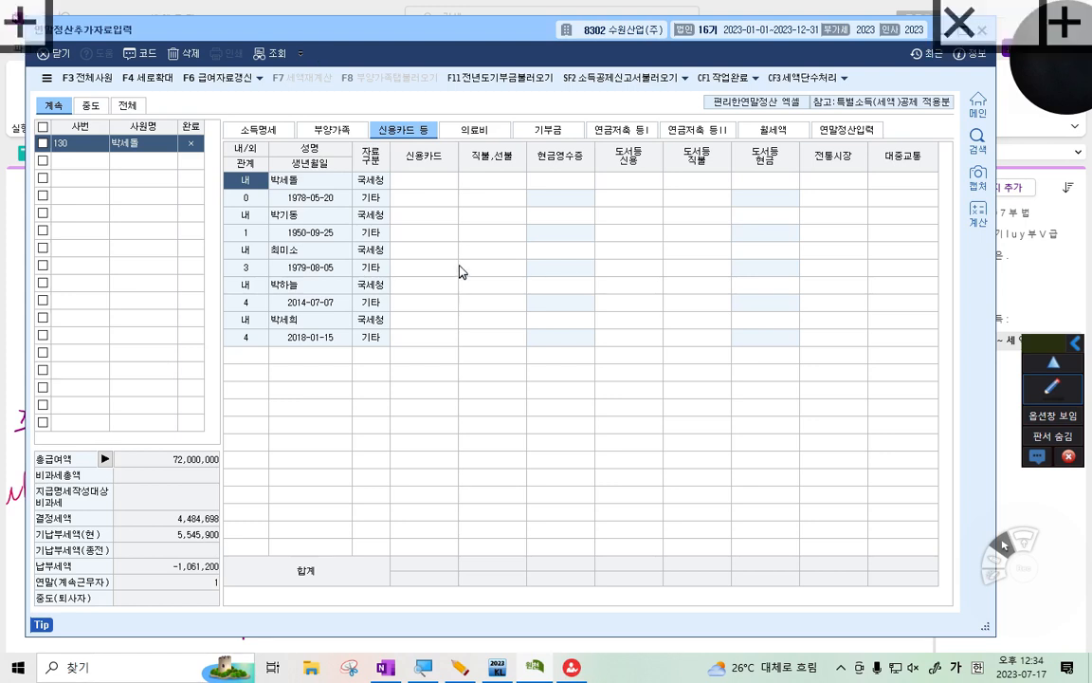
left_click(441, 181)
left_click(433, 199)
left_click(432, 267)
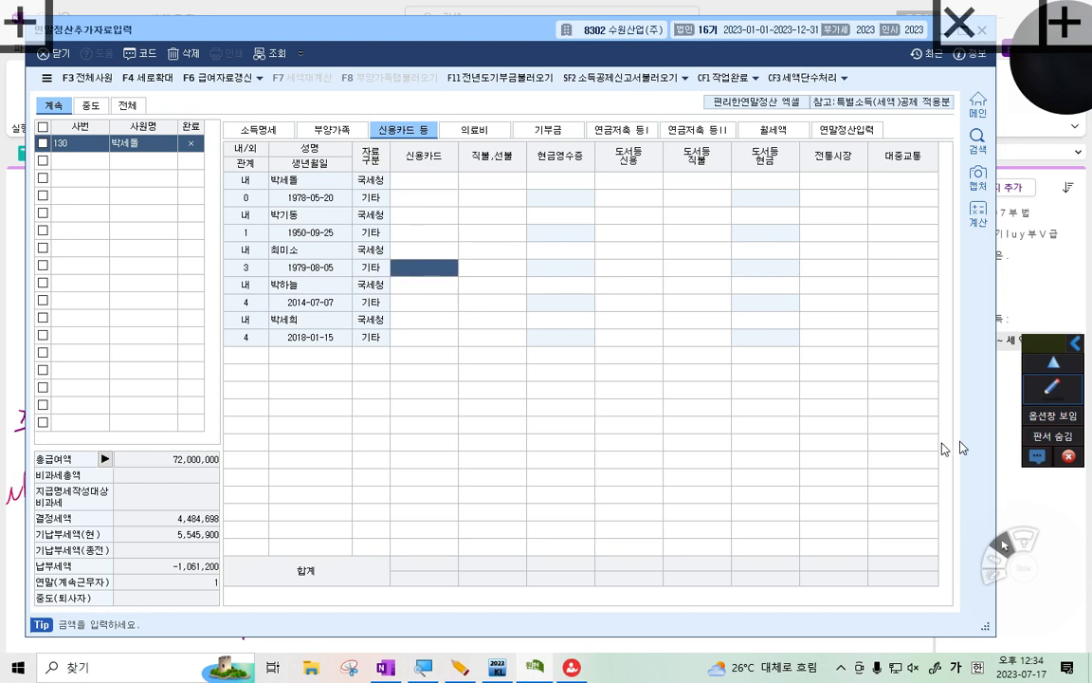
Handwrite the employee's name and 배우자 below the table, branch them to 신용카드, and add an empty oval beside it
left_click(1079, 391)
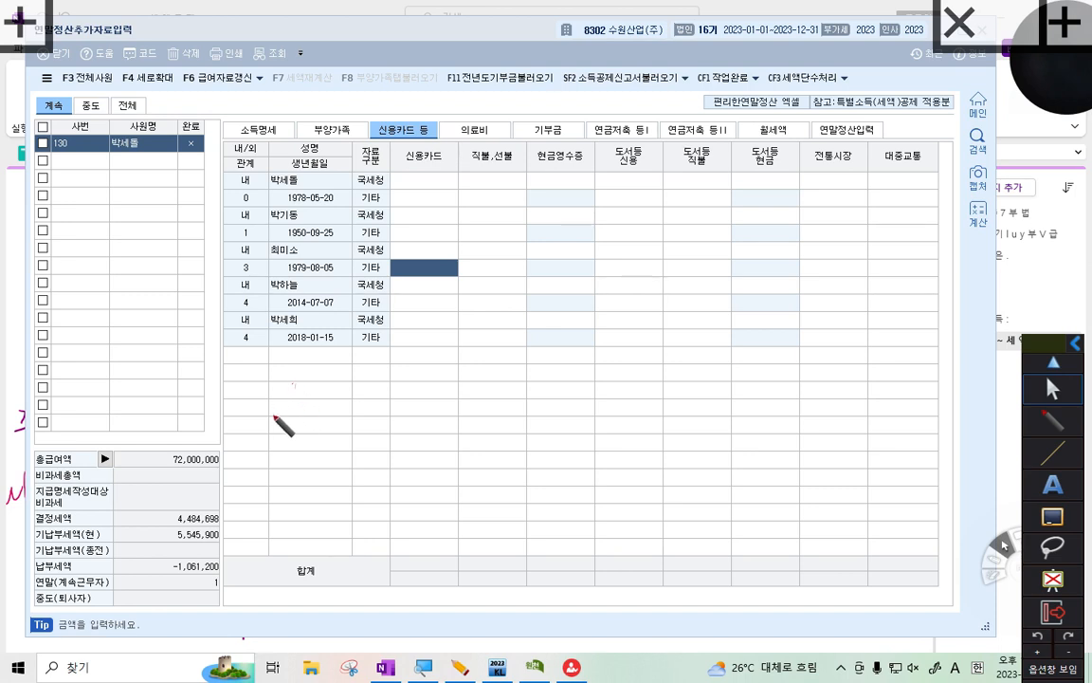
mouse_move(287, 408)
left_mouse_down()
mouse_move(299, 428)
mouse_move(328, 410)
mouse_move(341, 421)
mouse_move(374, 386)
mouse_move(378, 409)
mouse_move(410, 384)
mouse_move(406, 402)
mouse_move(437, 406)
left_mouse_up()
mouse_move(282, 465)
left_mouse_down()
mouse_move(320, 453)
mouse_move(356, 458)
left_mouse_up()
mouse_move(384, 389)
left_mouse_down()
mouse_move(359, 432)
mouse_move(388, 452)
left_mouse_up()
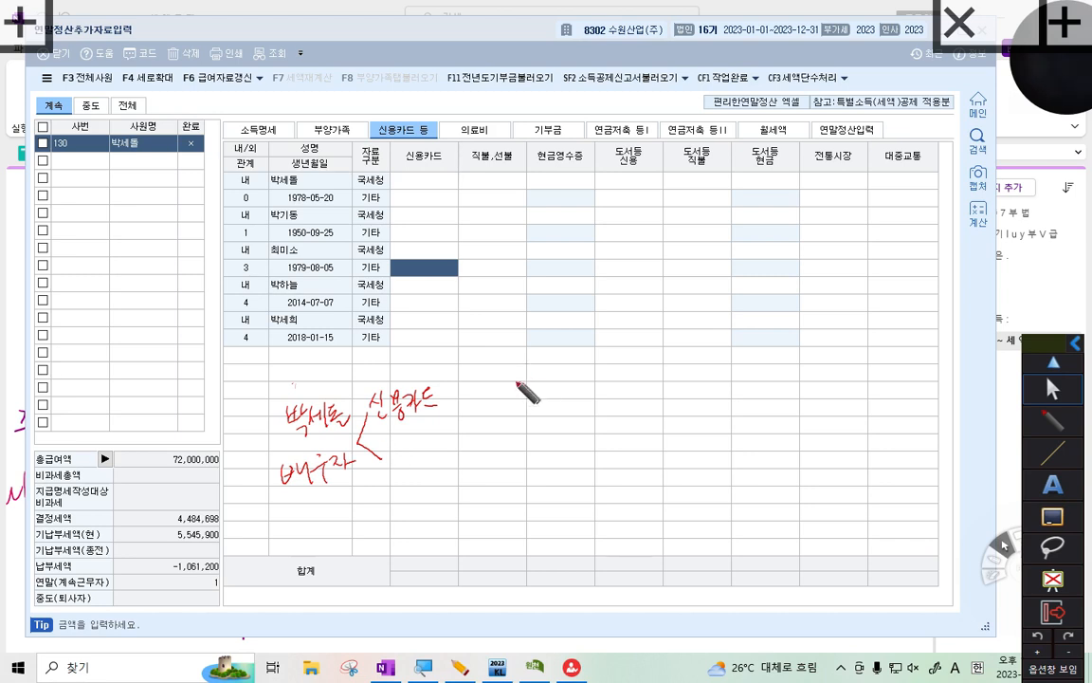
mouse_move(487, 392)
left_mouse_down()
mouse_move(474, 367)
mouse_move(499, 391)
left_mouse_up()
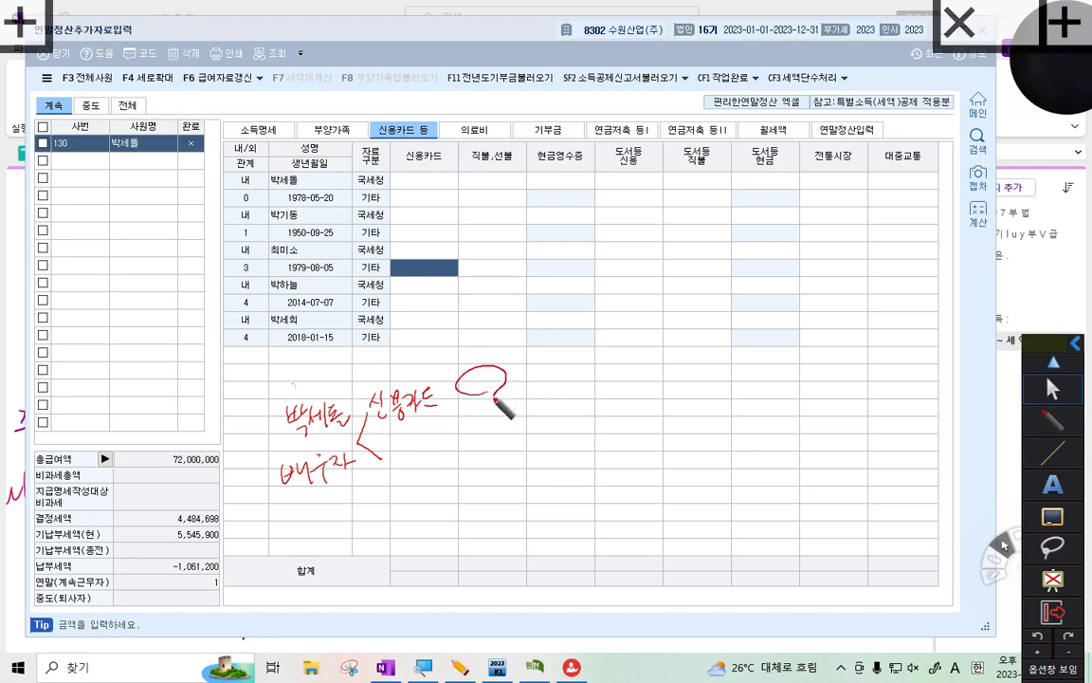
Circle 배우자, bracket the handwritten family and card notes, add a second oval, and point an arrow from a partial name to them
mouse_move(282, 410)
left_mouse_down()
mouse_move(269, 503)
mouse_move(327, 593)
left_mouse_up()
left_click_drag(336, 454, 355, 478)
mouse_move(438, 418)
left_mouse_down()
mouse_move(396, 442)
mouse_move(502, 446)
mouse_move(481, 462)
left_mouse_up()
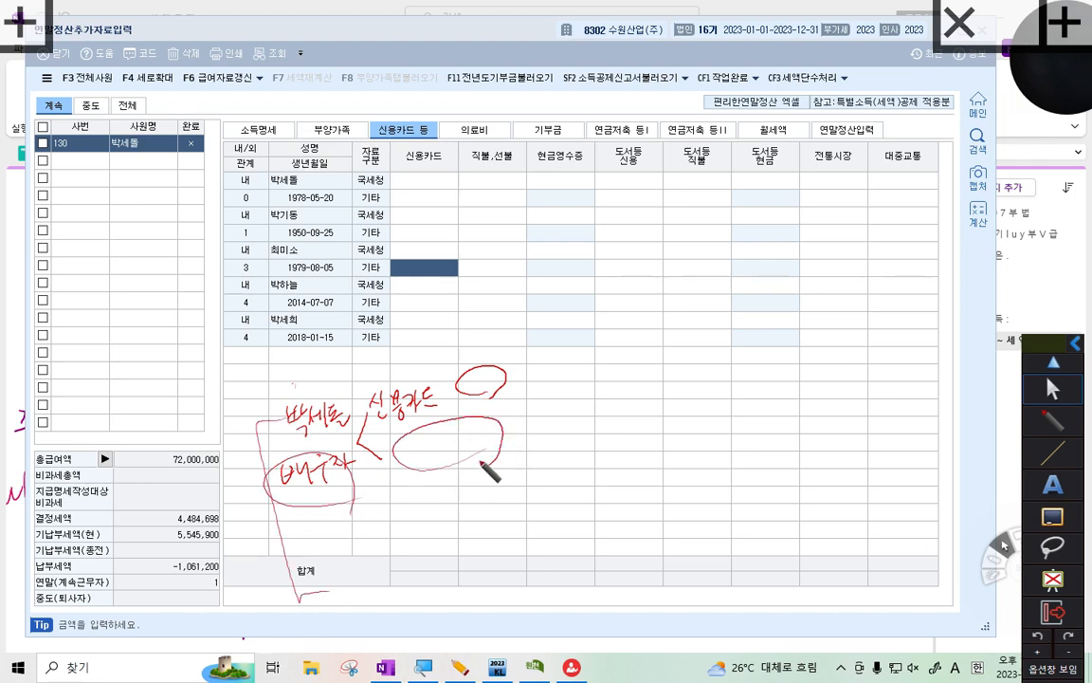
left_click_drag(503, 340, 546, 530)
left_click_drag(589, 282, 548, 365)
left_click_drag(624, 316, 662, 327)
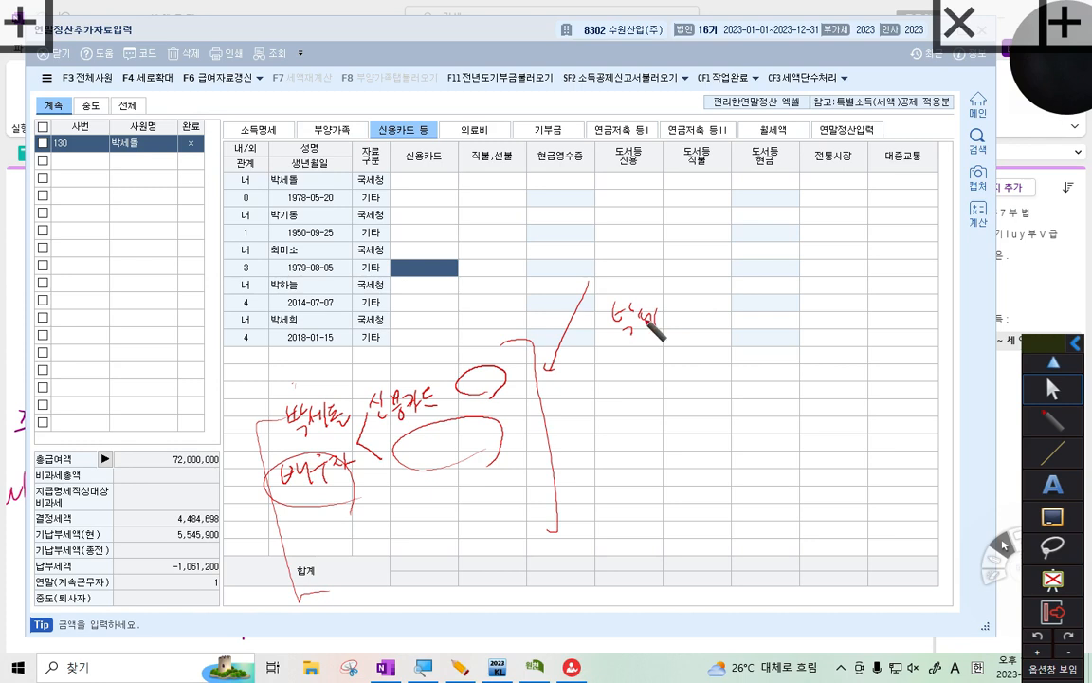
left_click(1054, 420)
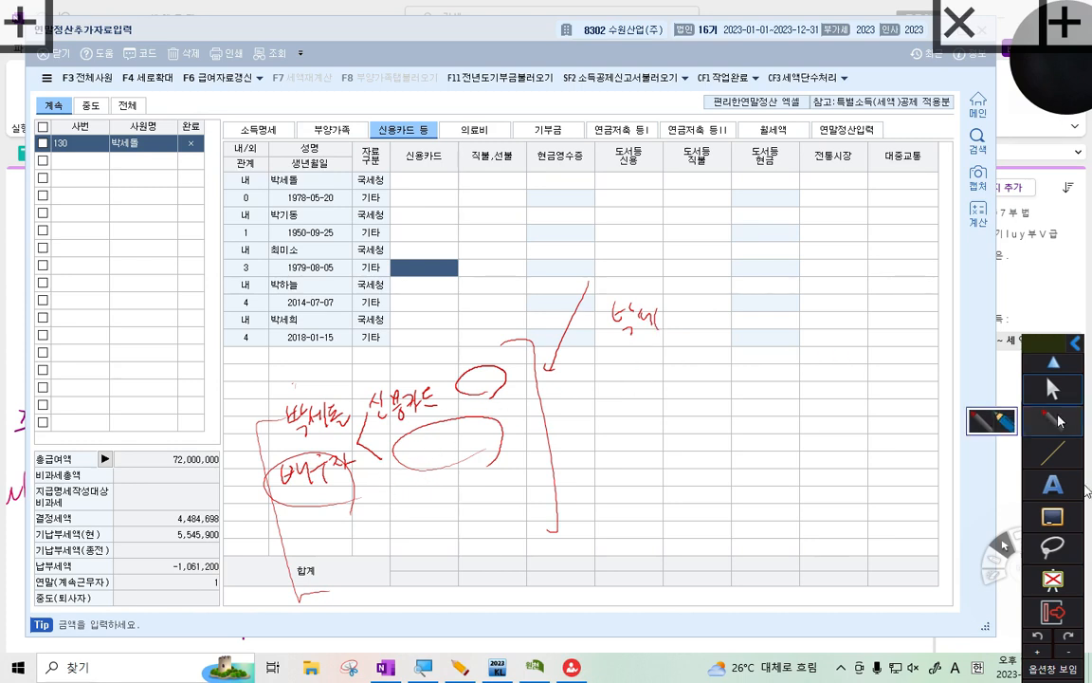
Clear the ink and handwrite 의료비 below the family member rows
left_click(1052, 518)
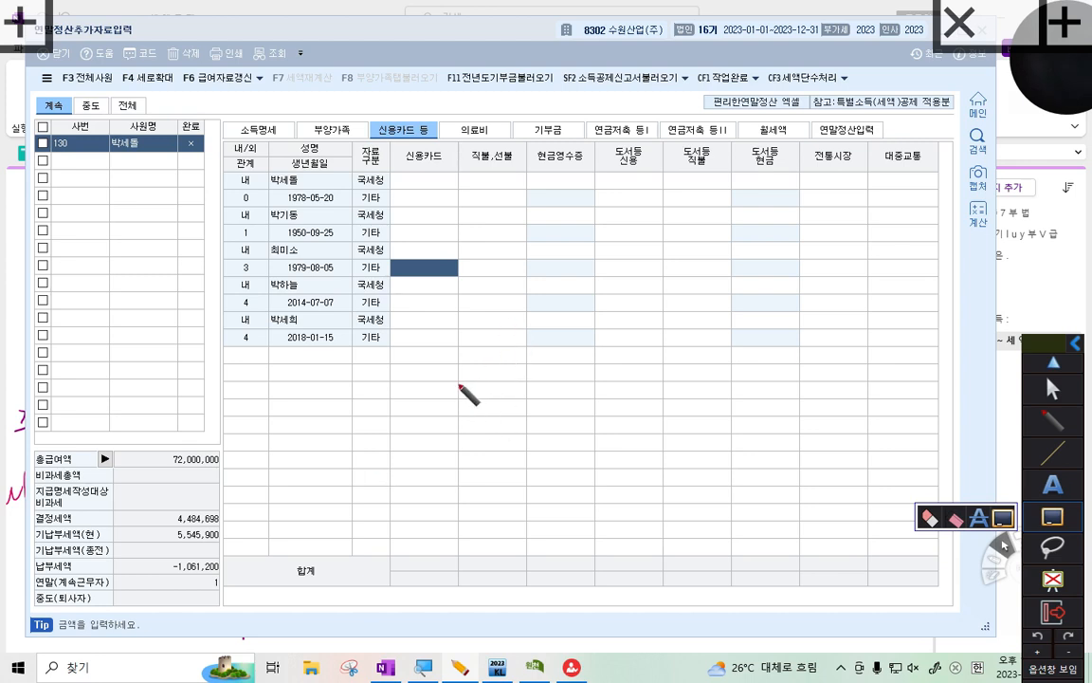
mouse_move(453, 378)
left_mouse_down()
mouse_move(466, 405)
mouse_move(479, 378)
mouse_move(492, 405)
left_mouse_up()
left_click_drag(482, 407, 500, 403)
left_click_drag(502, 385, 514, 399)
left_click_drag(503, 391, 514, 390)
left_click_drag(524, 378, 525, 401)
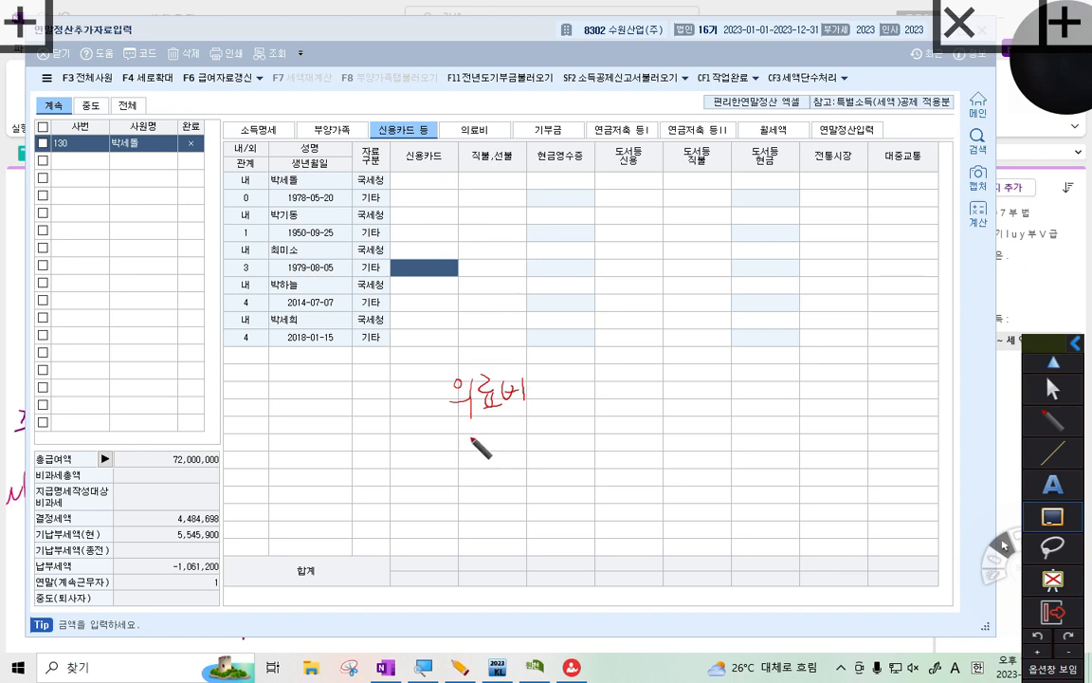
Handwrite an example amount beneath 의료비 and circle it
left_click_drag(459, 450, 465, 477)
left_click_drag(484, 460, 482, 460)
left_click_drag(508, 441, 509, 463)
left_click_drag(505, 463, 520, 474)
left_click_drag(517, 425, 526, 515)
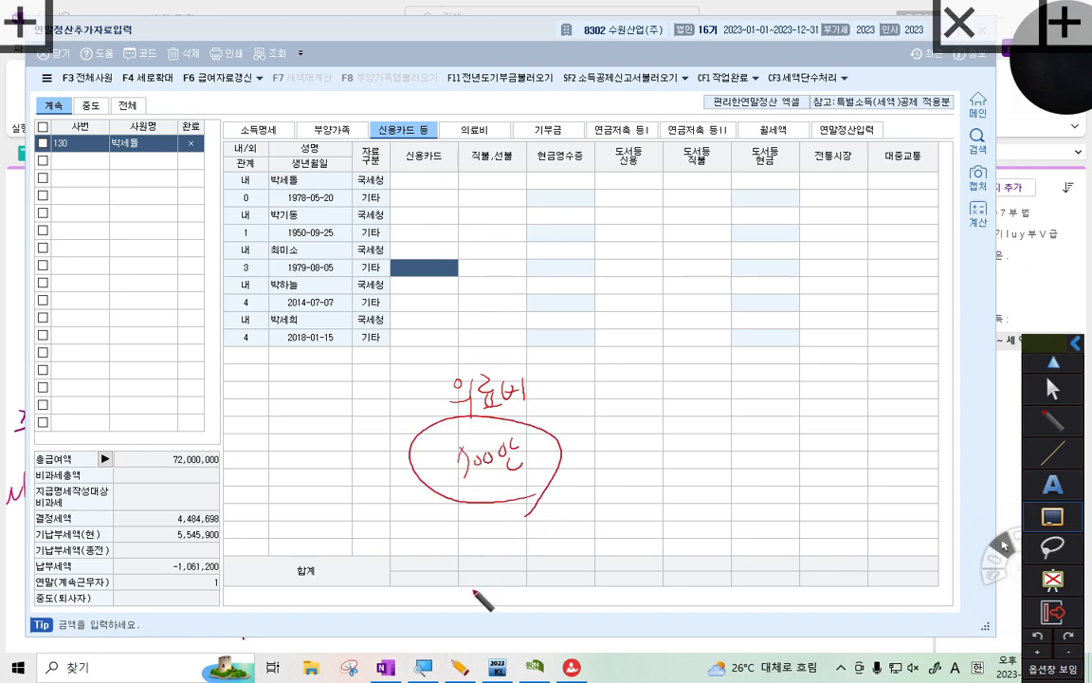
Add a circled note with two arrows to the amount, a second note beside it, and branch lines with small circles below the amount
mouse_move(584, 366)
left_mouse_down()
mouse_move(537, 424)
mouse_move(622, 353)
mouse_move(650, 374)
mouse_move(592, 352)
mouse_move(667, 349)
mouse_move(721, 387)
mouse_move(728, 371)
left_mouse_up()
left_click(732, 379)
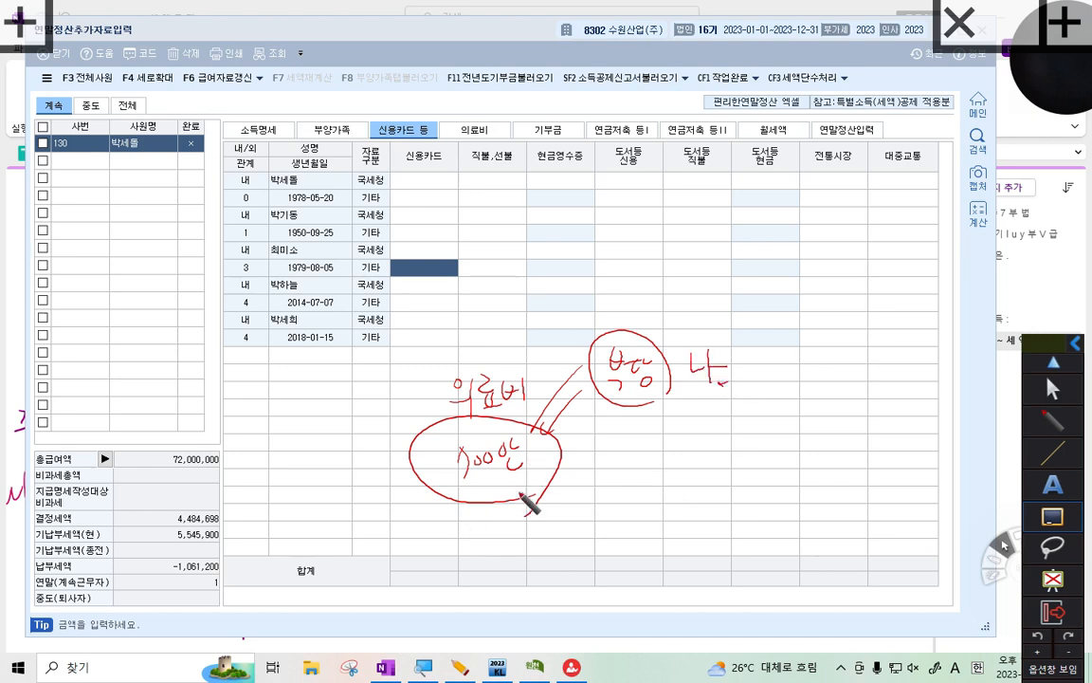
left_click_drag(488, 493, 493, 555)
left_click_drag(528, 474, 587, 502)
left_click_drag(445, 491, 407, 561)
left_click_drag(493, 554, 541, 549)
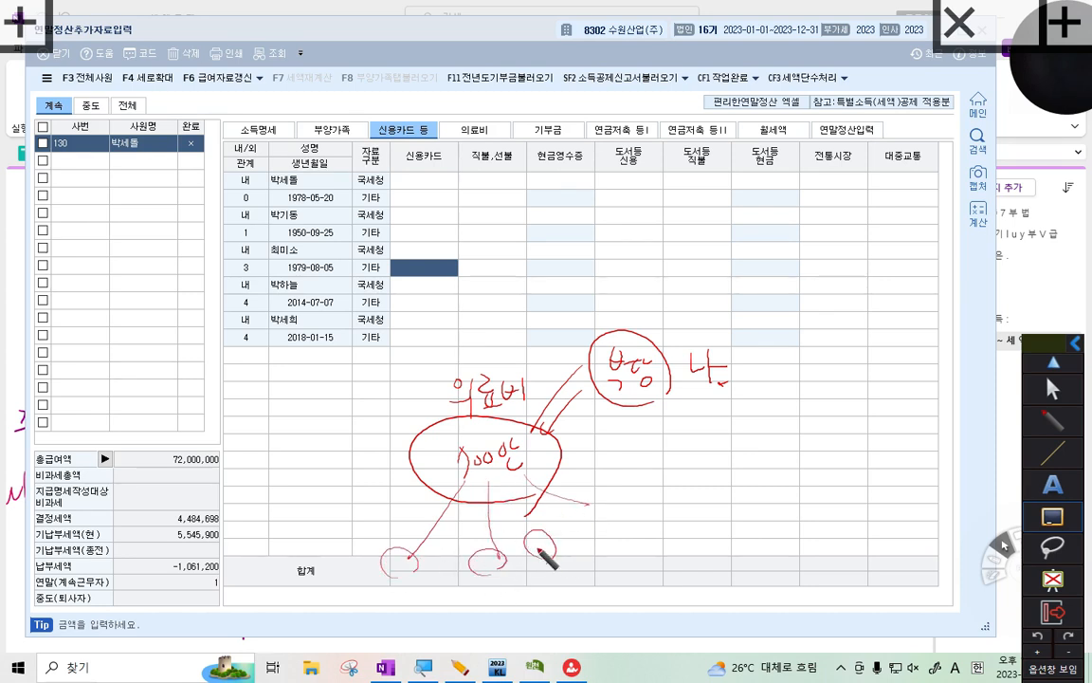
mouse_move(732, 355)
left_mouse_down()
mouse_move(747, 366)
mouse_move(785, 360)
left_mouse_up()
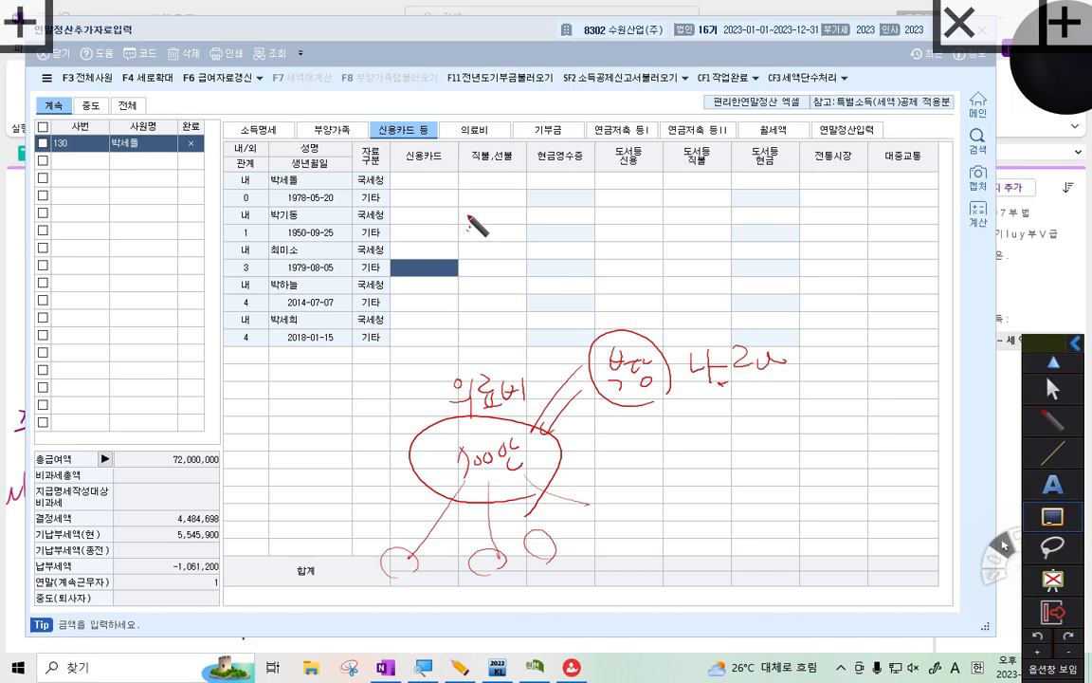
Leave pen mode and switch to the OneNote page of tax credit notes
left_click(1050, 417)
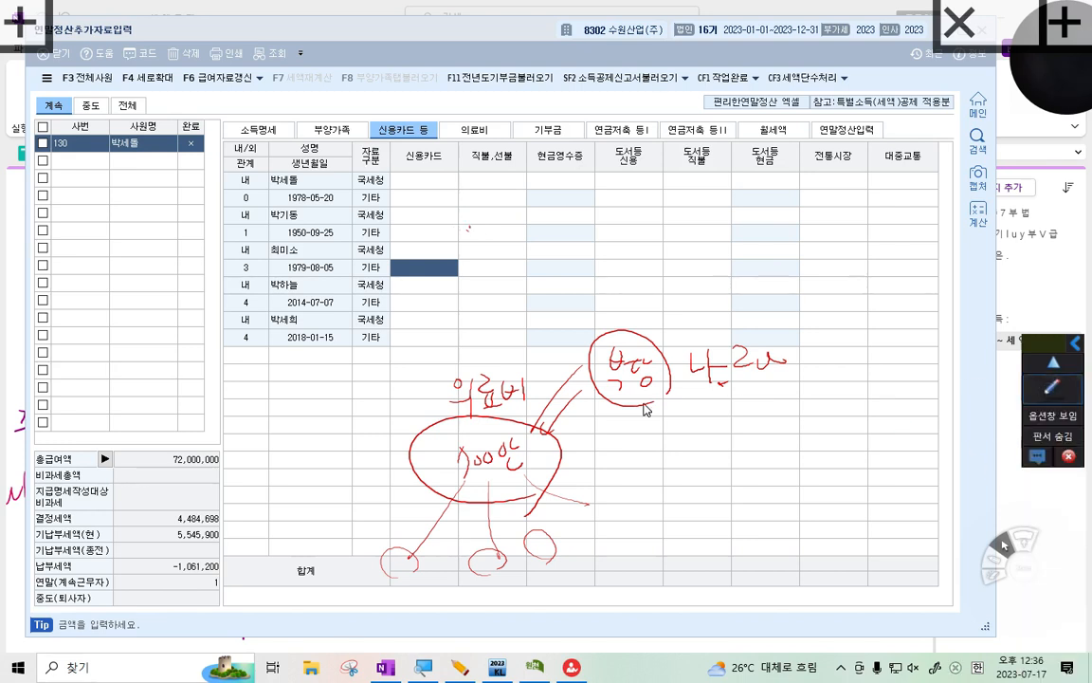
key("alt+Tab")
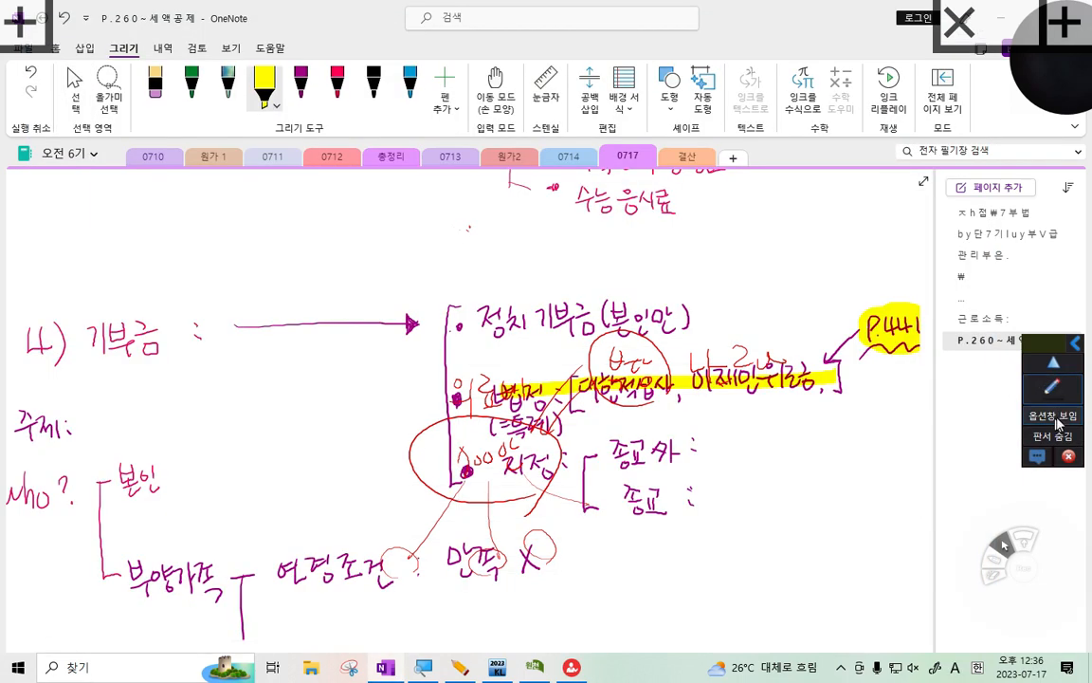
Erase the pen ink over the OneNote notes, leave pen mode and switch back to the 연말정산추가자료입력 window
left_click(1053, 387)
left_click(1049, 519)
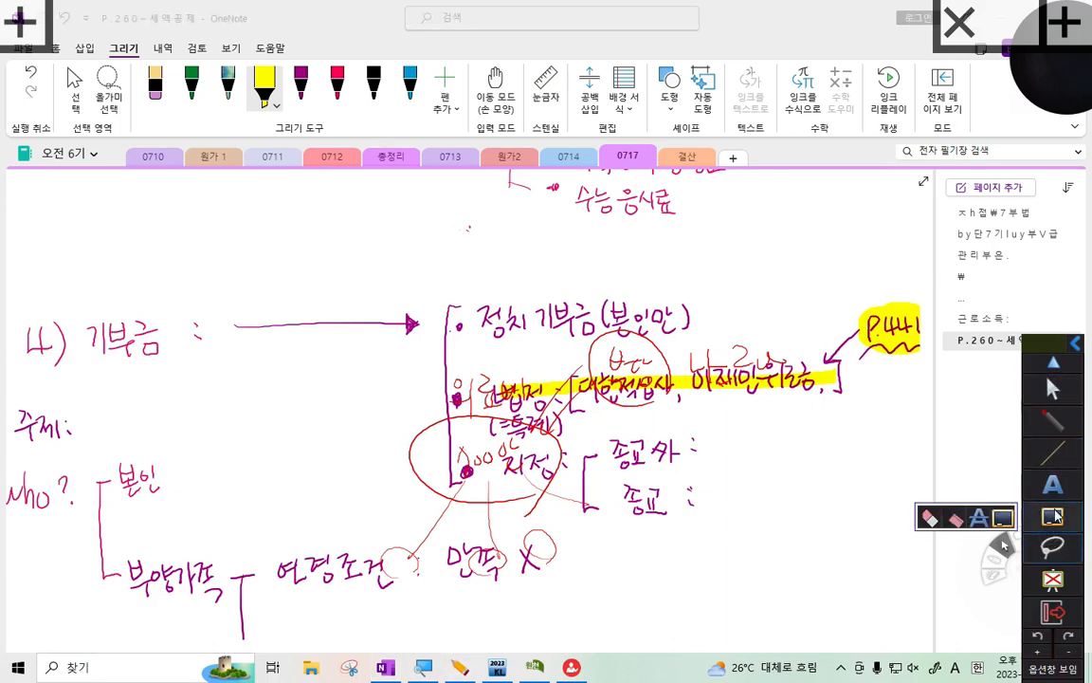
left_click(930, 517)
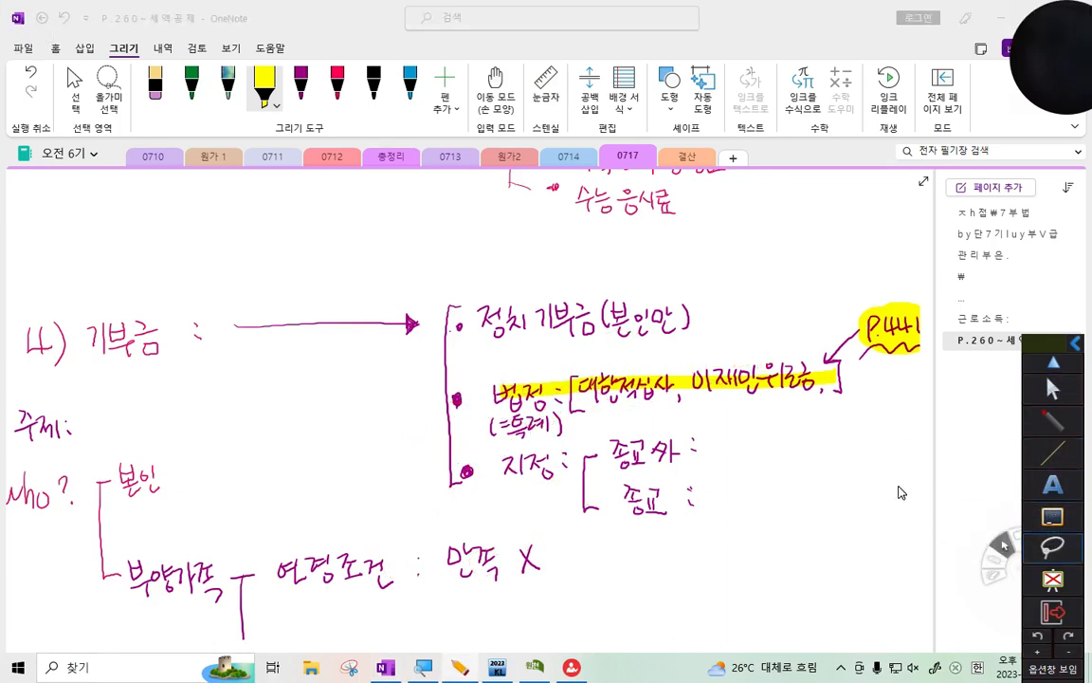
left_click(1052, 517)
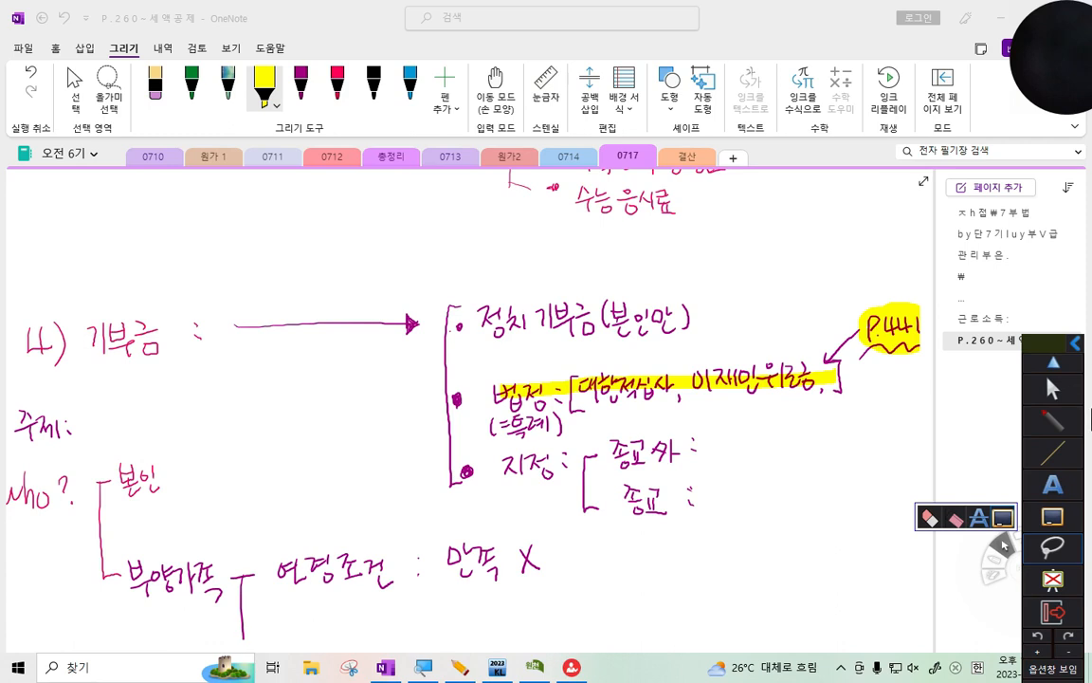
left_click(1077, 343)
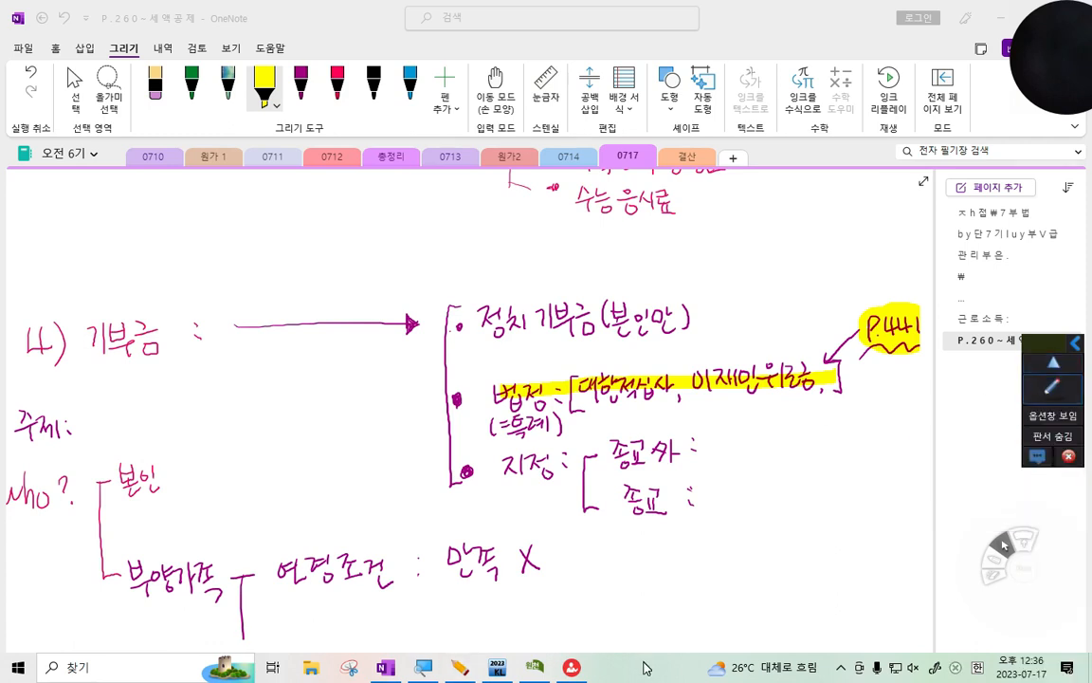
left_click(535, 666)
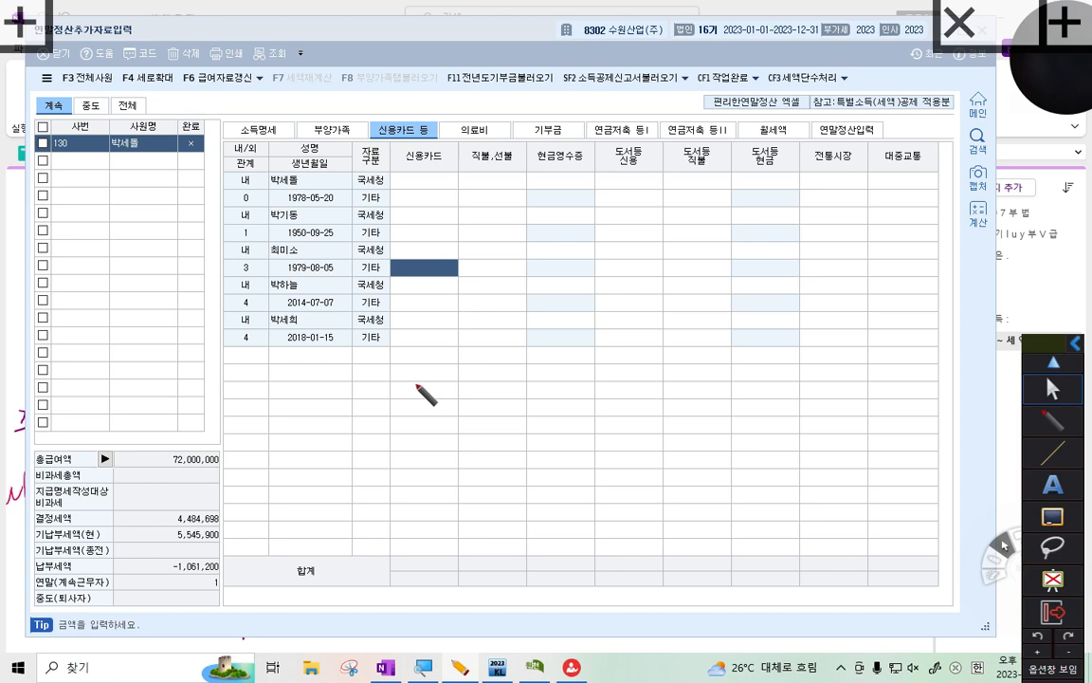
Handwrite 2500 in the empty grid area below the family member rows and double-underline it
mouse_move(417, 382)
left_mouse_down()
mouse_move(433, 405)
mouse_move(451, 402)
mouse_move(458, 378)
mouse_move(479, 382)
left_mouse_up()
left_click_drag(386, 417, 487, 415)
left_click_drag(389, 428, 485, 425)
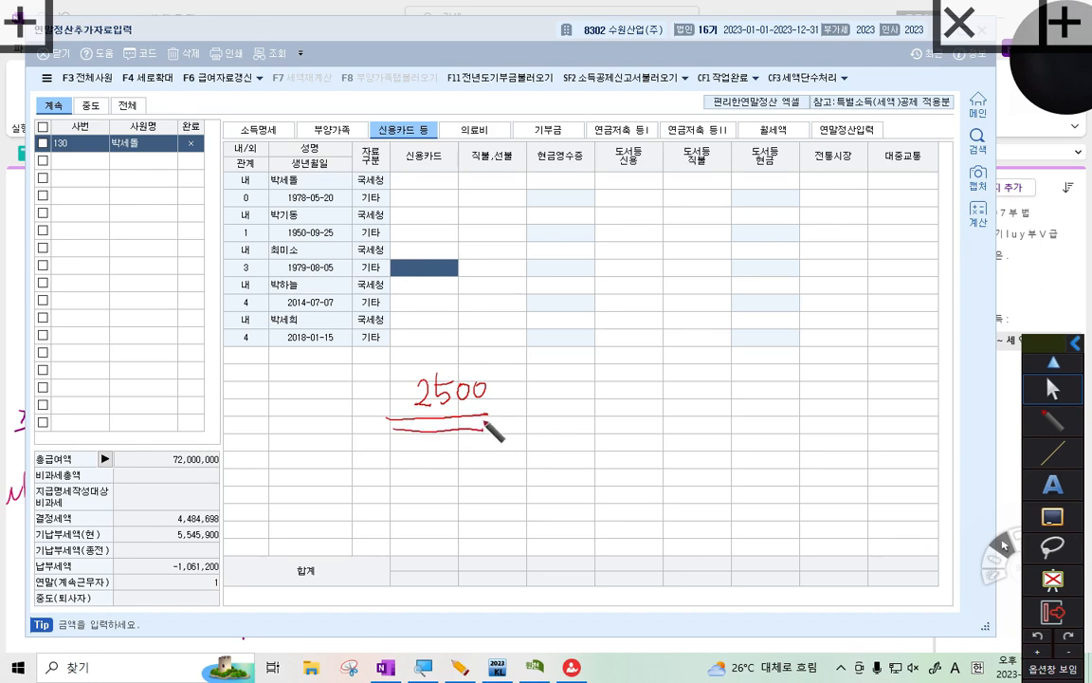
Draw two branch lines from 2500 and handwrite 영어학 250 and 보험료 120 beside them
mouse_move(512, 384)
left_mouse_down()
mouse_move(569, 349)
mouse_move(537, 383)
mouse_move(564, 382)
left_mouse_up()
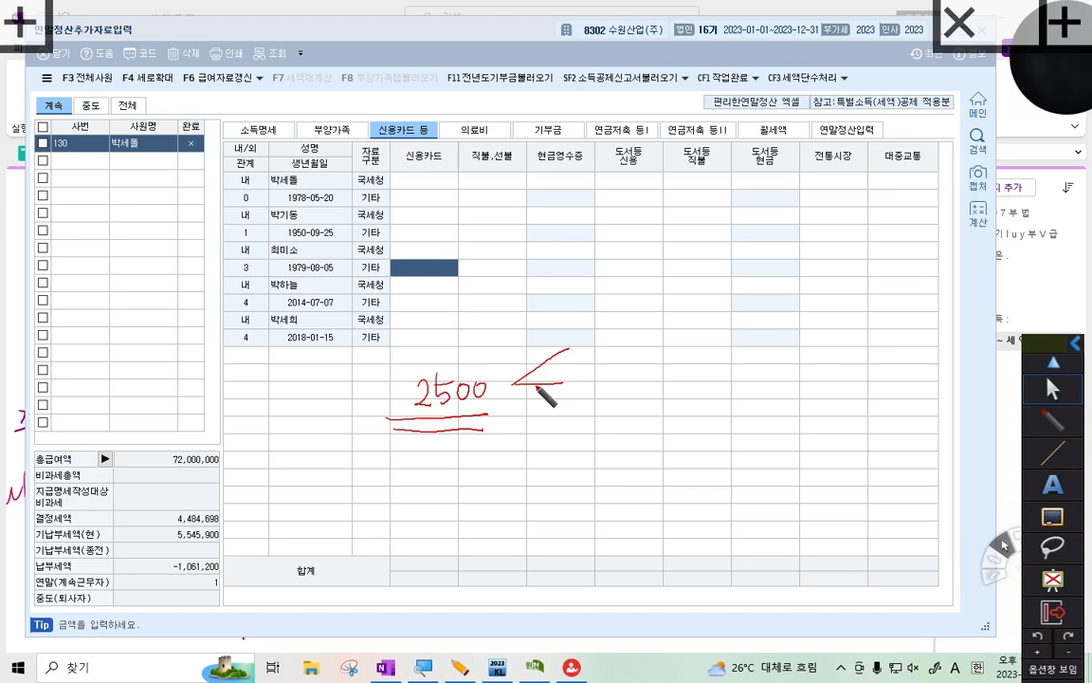
mouse_move(586, 343)
left_mouse_down()
mouse_move(602, 335)
mouse_move(627, 355)
mouse_move(651, 336)
mouse_move(654, 351)
mouse_move(710, 345)
mouse_move(722, 324)
left_mouse_up()
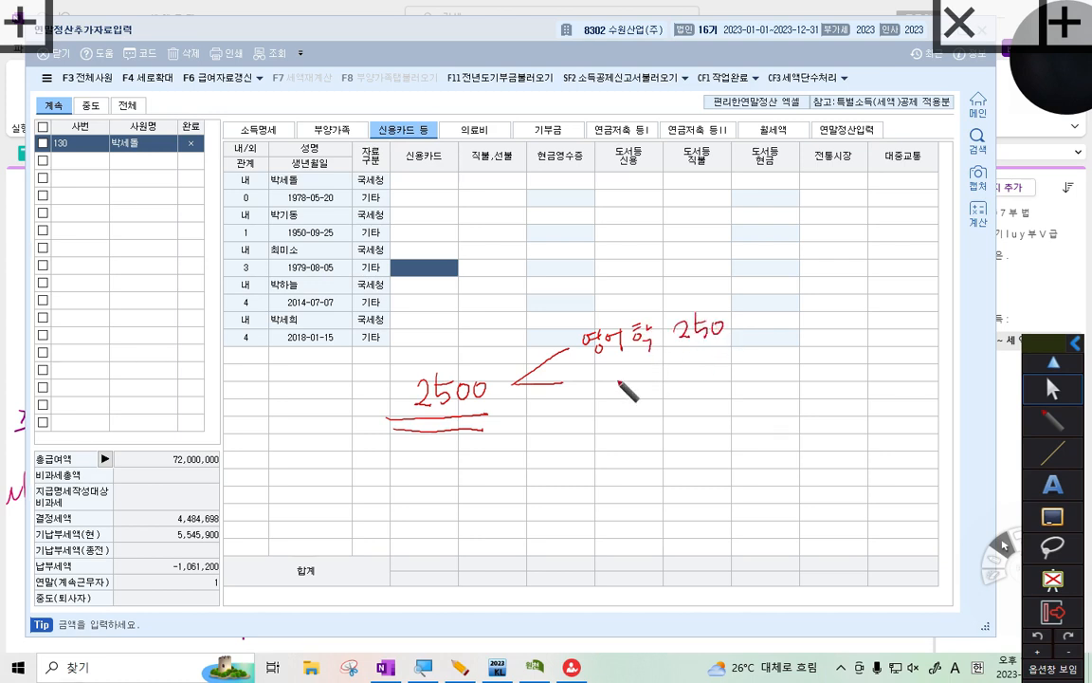
mouse_move(599, 374)
left_mouse_down()
mouse_move(605, 386)
mouse_move(659, 390)
mouse_move(722, 373)
left_mouse_up()
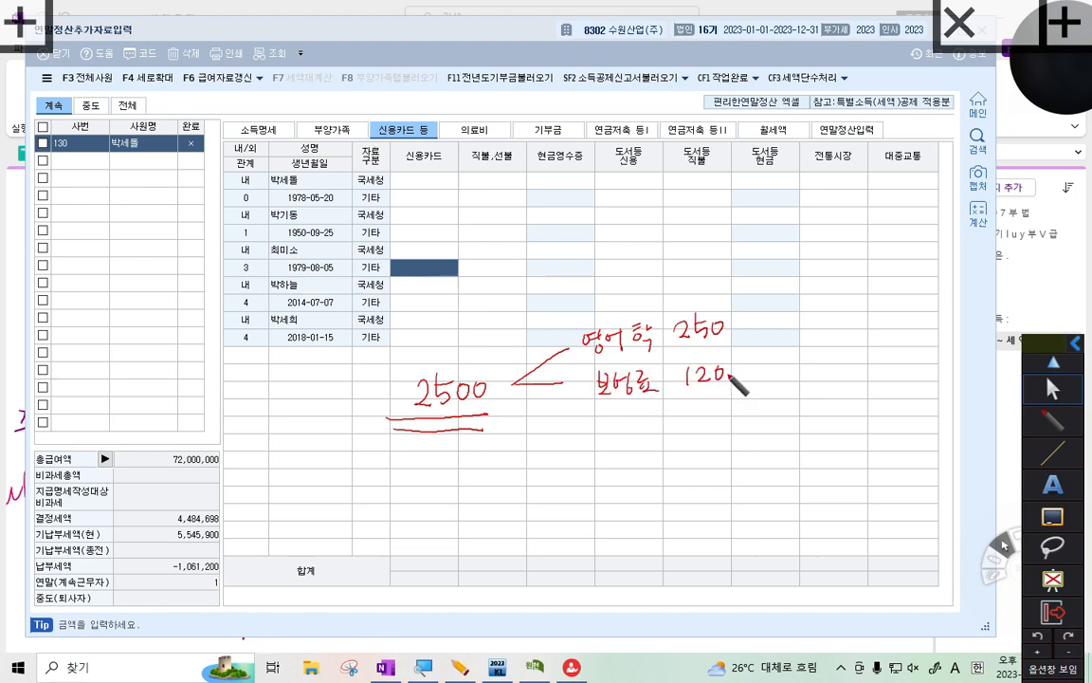
Add two more branches from 2500 and handwrite 대중 50 and 外 2080만 beside them
left_click_drag(514, 383, 586, 347)
mouse_move(517, 385)
left_mouse_down()
mouse_move(583, 438)
mouse_move(680, 431)
left_mouse_up()
left_click_drag(699, 415, 699, 417)
mouse_move(518, 385)
left_mouse_down()
mouse_move(596, 503)
mouse_move(624, 488)
mouse_move(649, 502)
left_mouse_up()
left_click_drag(650, 488, 657, 487)
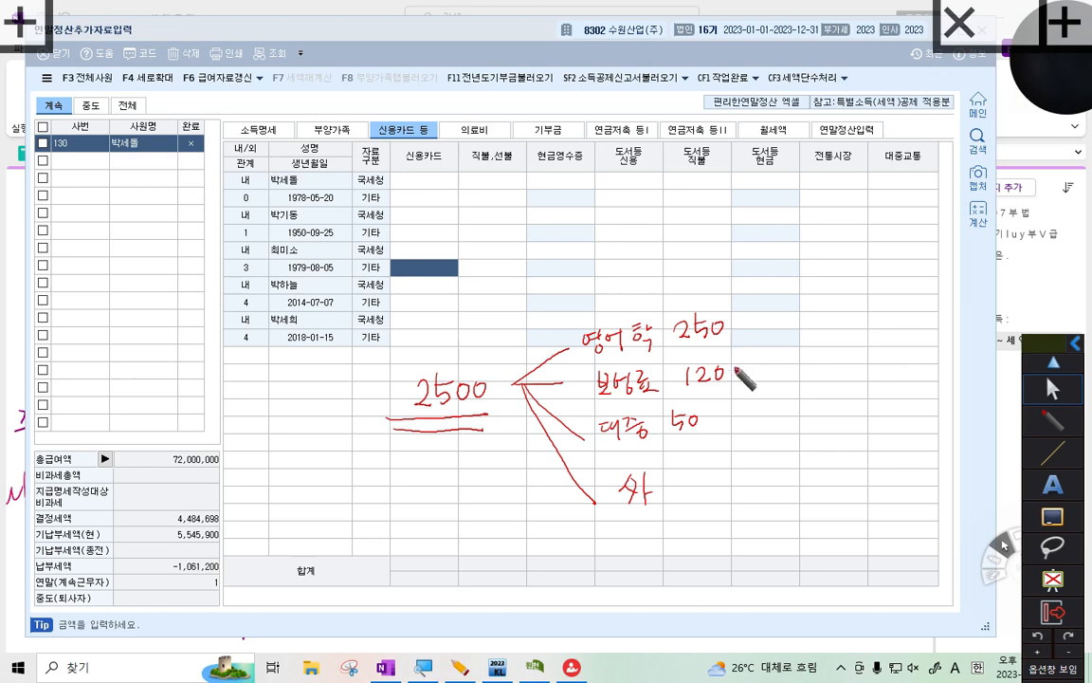
mouse_move(669, 483)
left_mouse_down()
mouse_move(681, 495)
mouse_move(717, 479)
mouse_move(757, 488)
left_mouse_up()
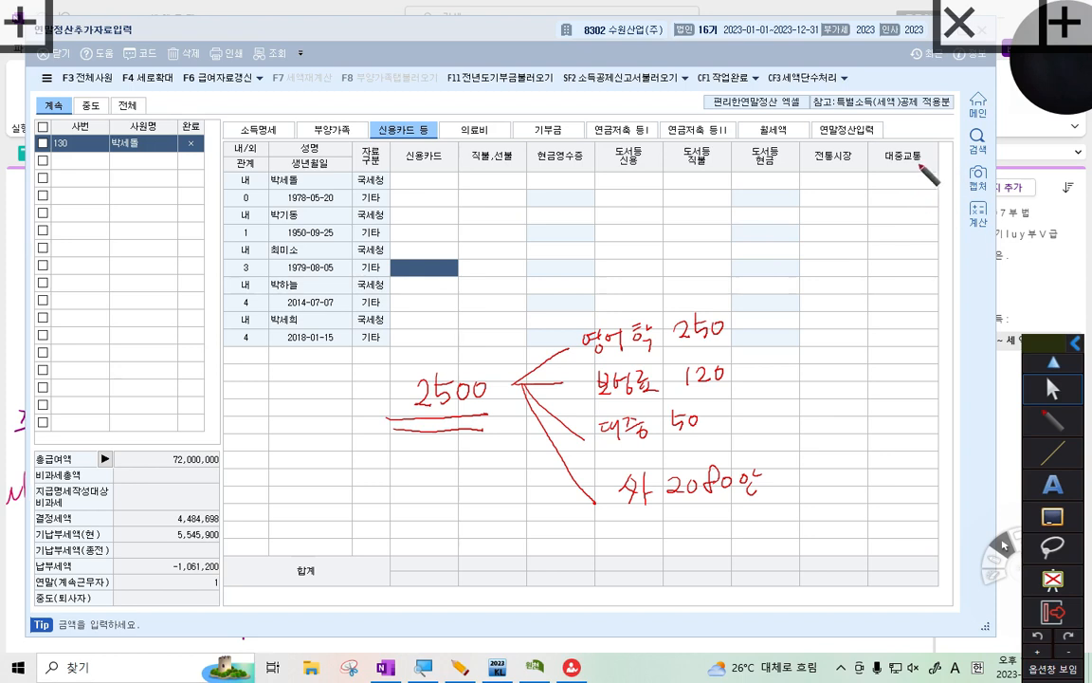
Leave pen mode and enter 500,000 as 대중교통 in the employee's own 국세청 row
left_click(1055, 389)
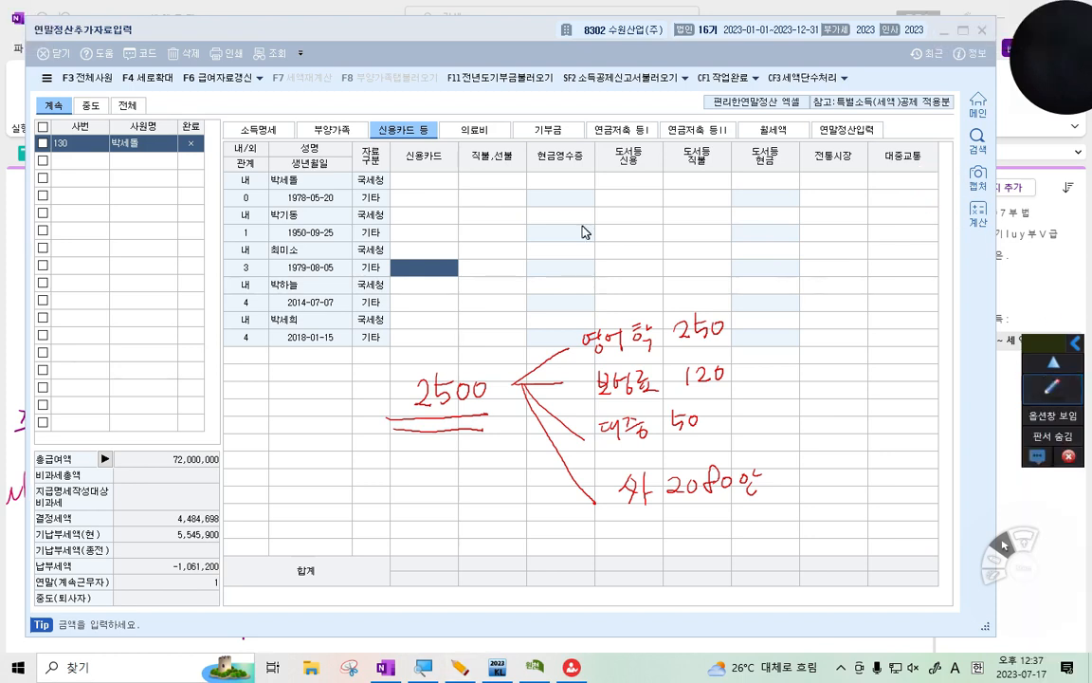
left_click(883, 183)
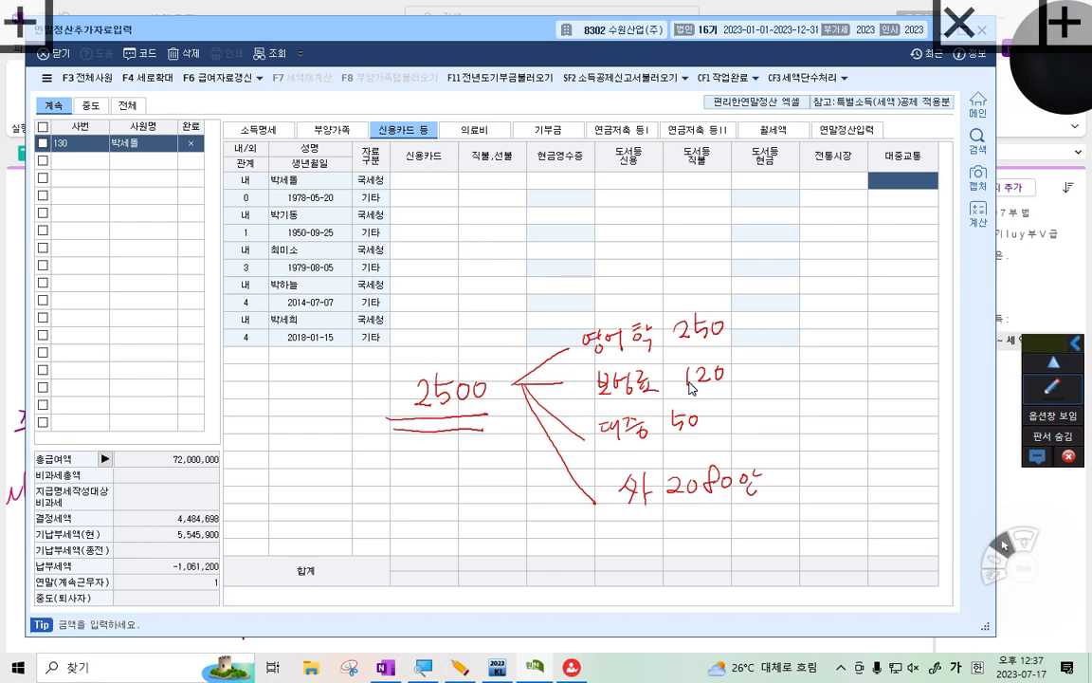
type("500000")
key("Return")
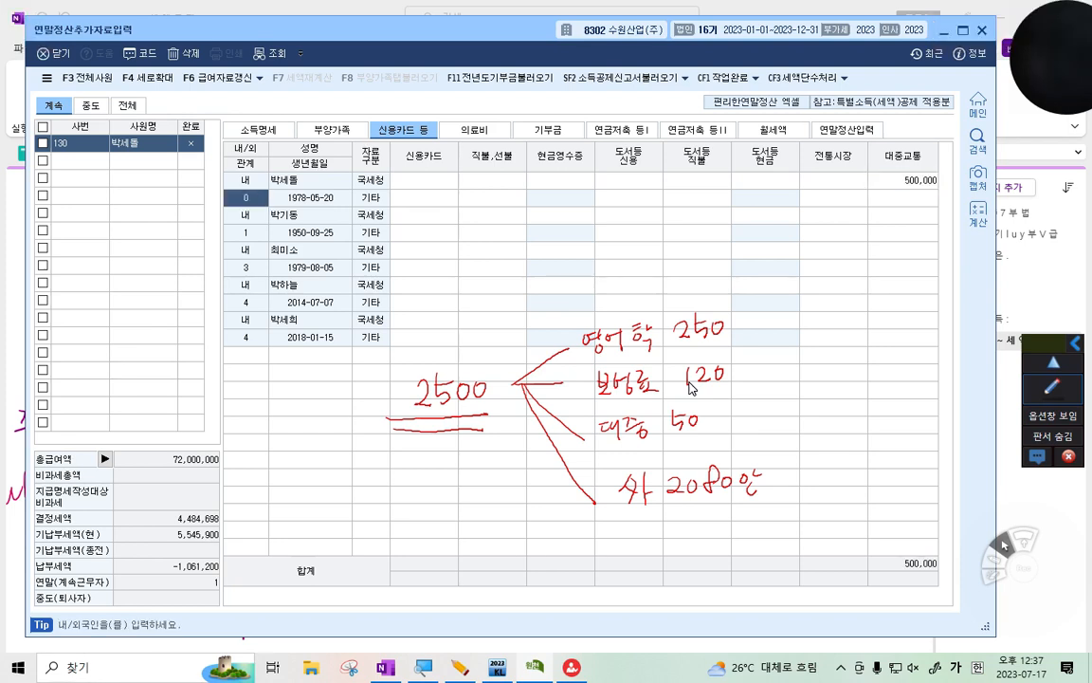
Scribble out the 대중 50 note, mark 250 and 2080만 with (O) and 120 with (X), and bracket the marked items
left_click(1051, 387)
mouse_move(600, 423)
left_mouse_down()
mouse_move(661, 420)
mouse_move(629, 421)
mouse_move(697, 440)
mouse_move(691, 429)
left_mouse_up()
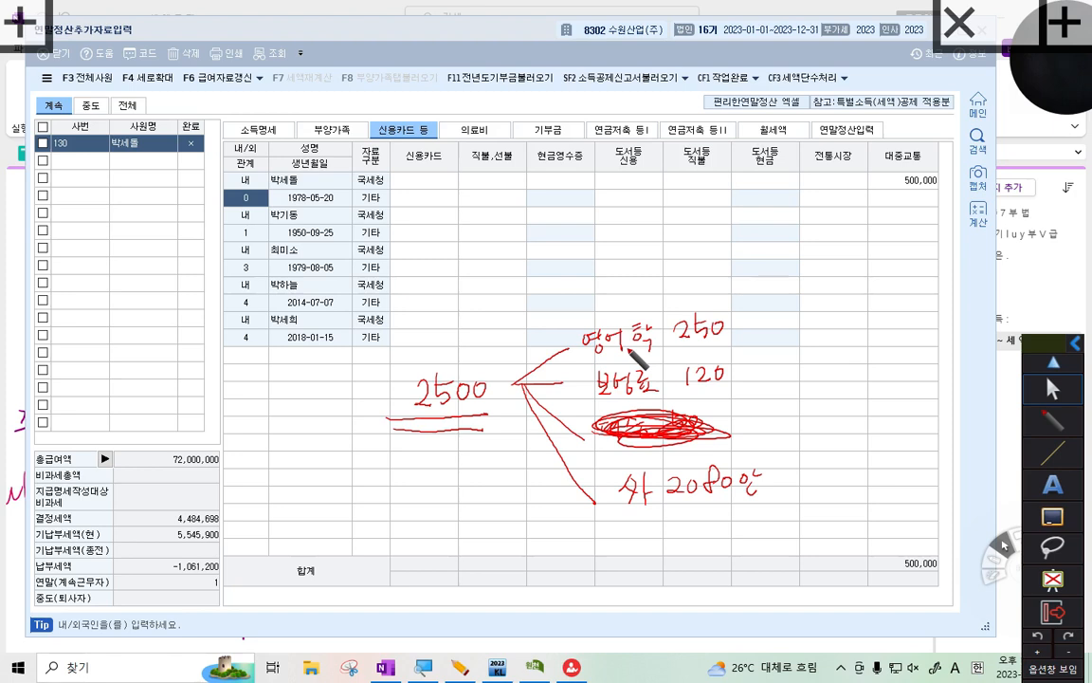
mouse_move(752, 314)
left_mouse_down()
mouse_move(749, 339)
mouse_move(772, 317)
mouse_move(791, 337)
left_mouse_up()
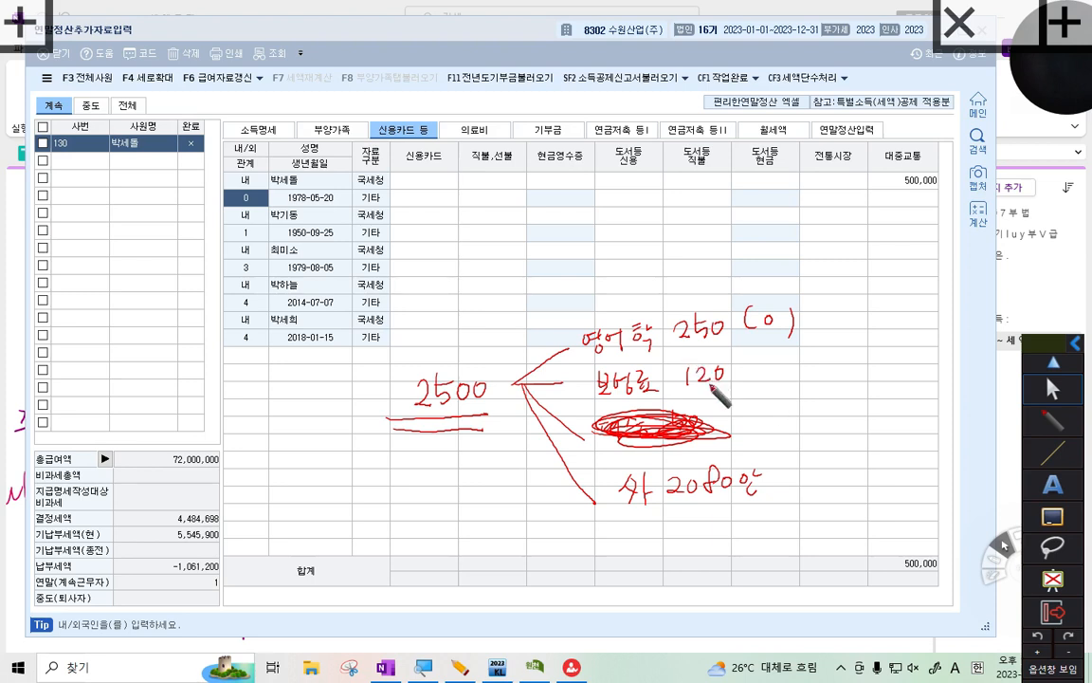
mouse_move(755, 366)
left_mouse_down()
mouse_move(751, 388)
mouse_move(783, 392)
left_mouse_up()
mouse_move(782, 371)
left_mouse_down()
mouse_move(768, 392)
mouse_move(797, 396)
left_mouse_up()
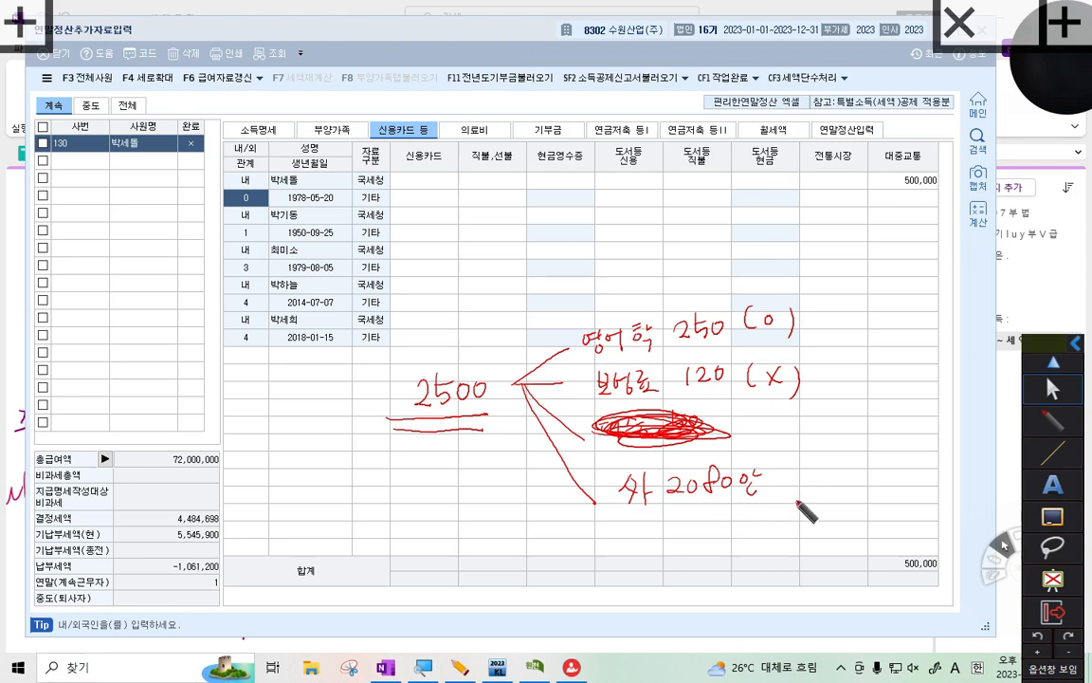
mouse_move(782, 477)
left_mouse_down()
mouse_move(778, 500)
mouse_move(793, 475)
mouse_move(806, 497)
left_mouse_up()
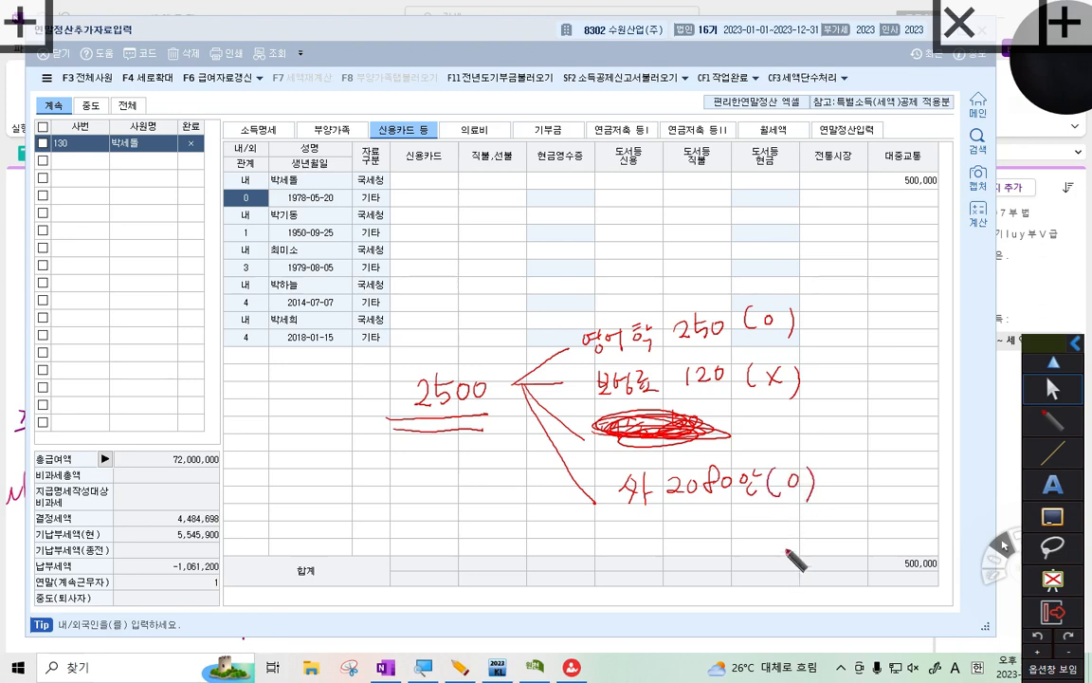
mouse_move(854, 387)
left_mouse_down()
mouse_move(856, 469)
mouse_move(827, 468)
left_mouse_up()
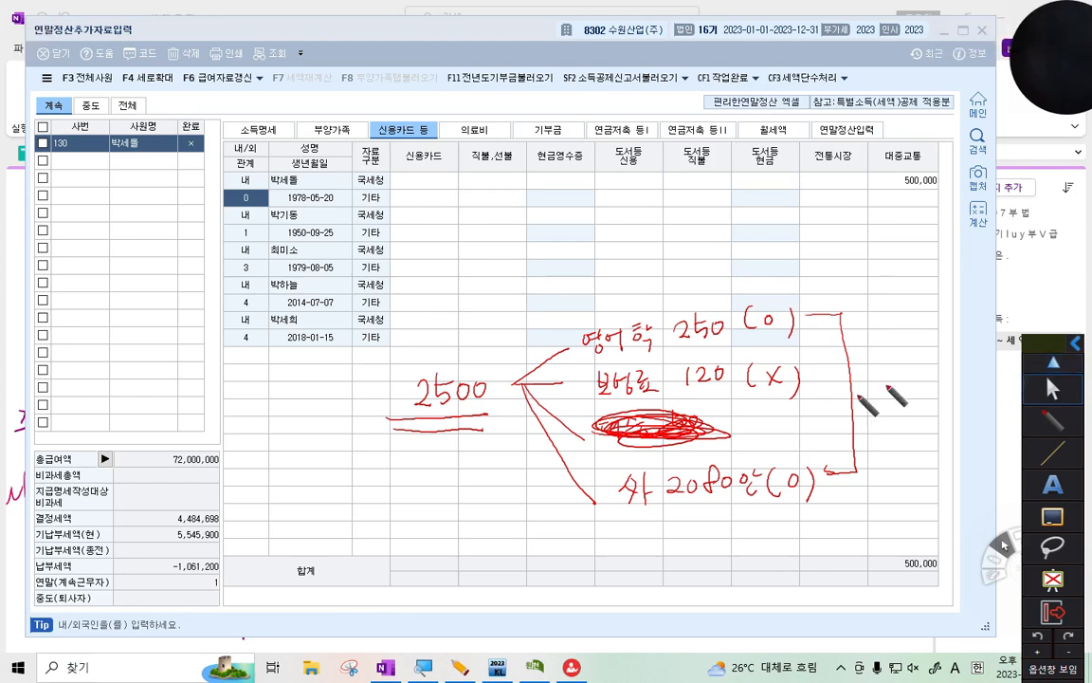
Leave pen mode and enter 23,300,000 as 신용카드 in the employee's own 국세청 row
left_click(1051, 388)
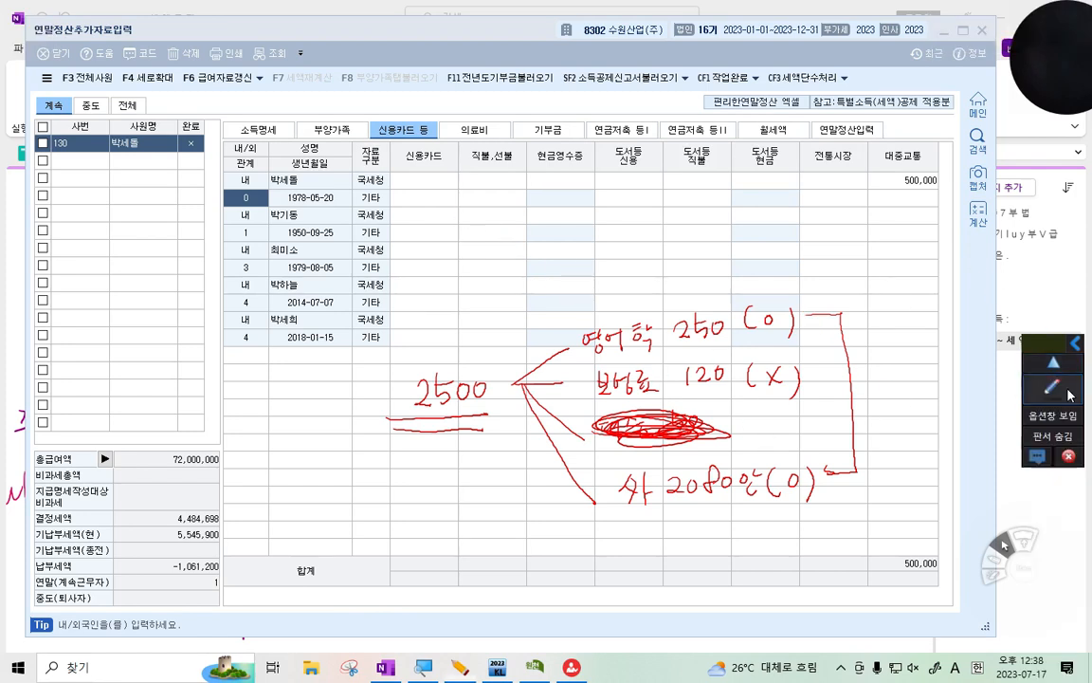
left_click(420, 186)
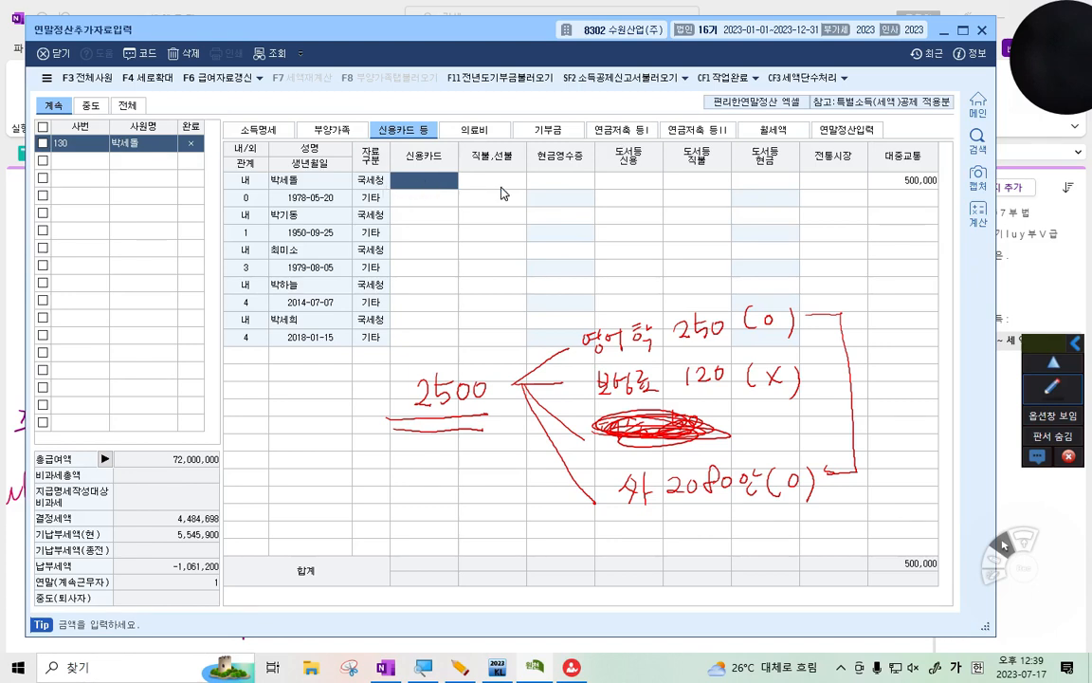
type("23,300,000")
key("Return")
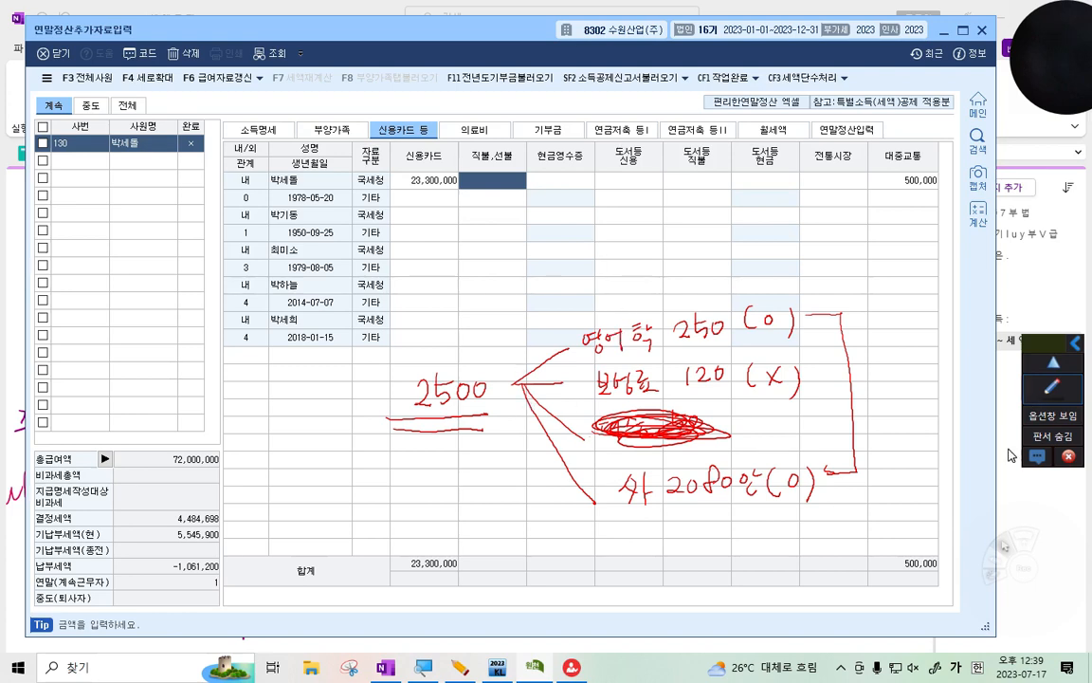
Clear the spending breakdown ink and handwrite 배우자 over the lower family member rows with a double underline
left_click(1055, 389)
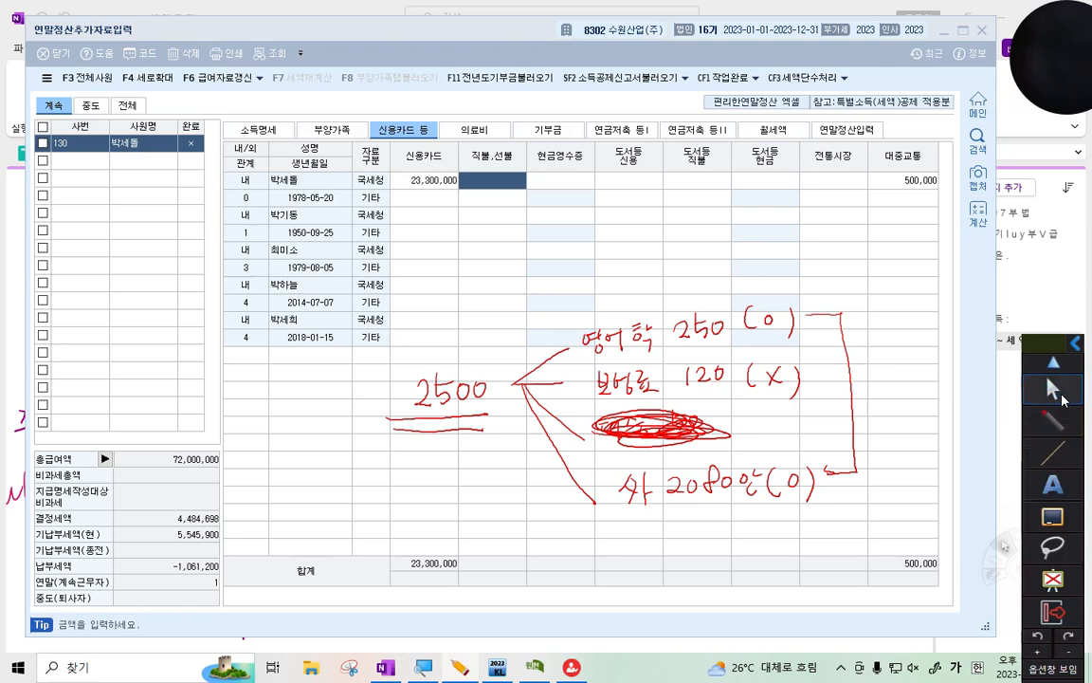
left_click(1052, 517)
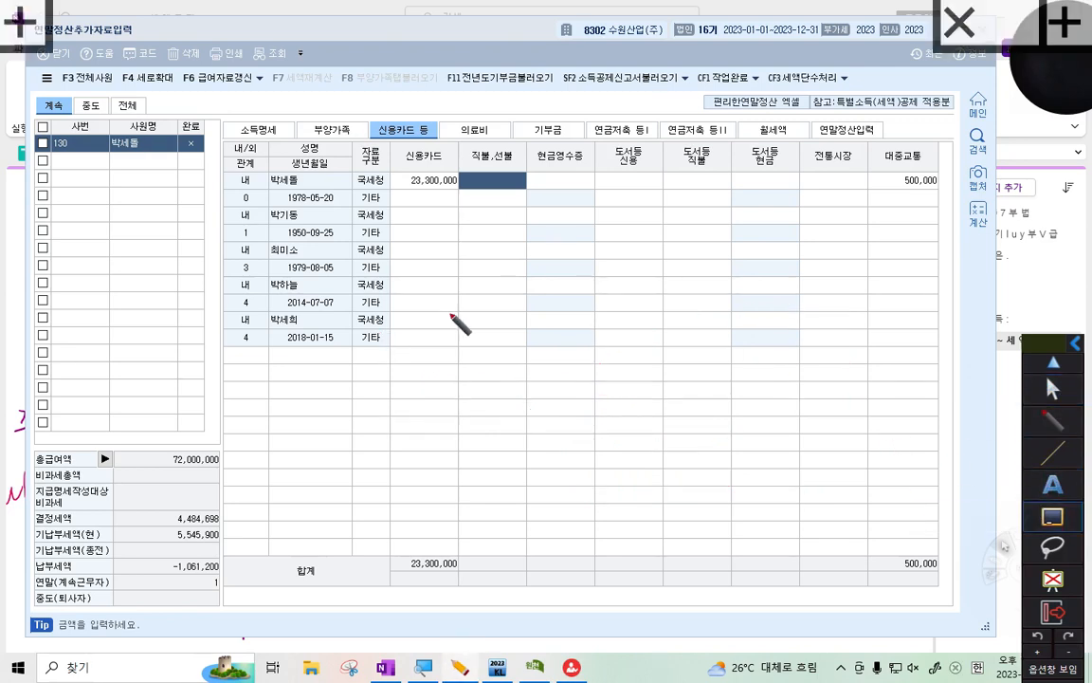
mouse_move(418, 301)
left_mouse_down()
mouse_move(420, 314)
mouse_move(469, 301)
mouse_move(525, 336)
left_mouse_up()
mouse_move(392, 347)
left_mouse_down()
mouse_move(527, 342)
mouse_move(383, 370)
left_mouse_up()
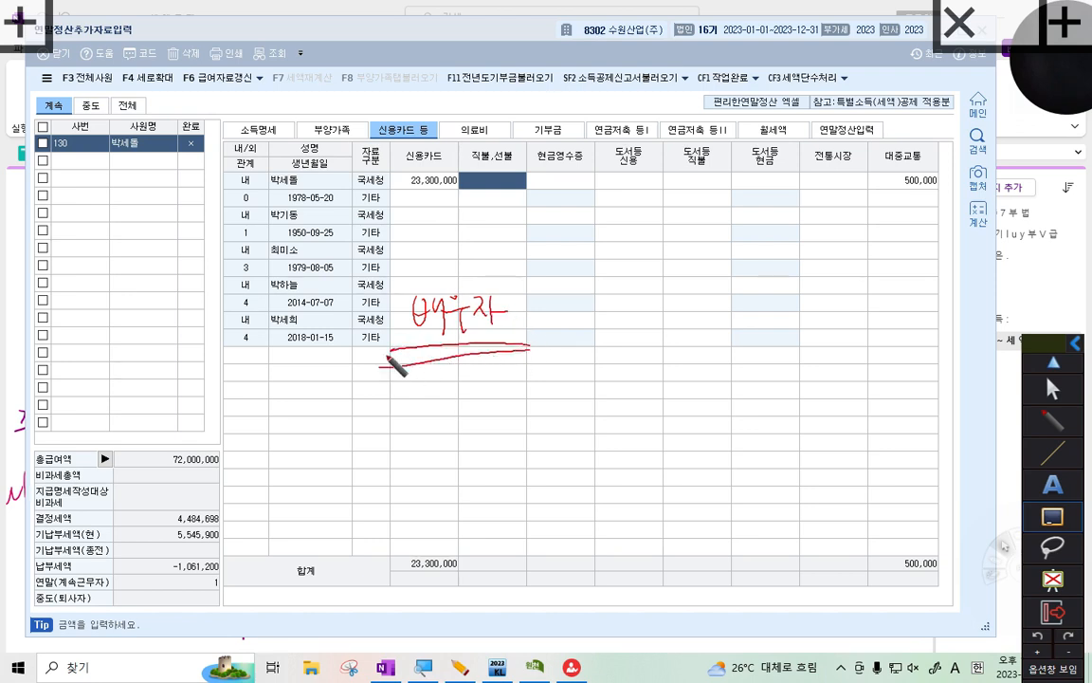
Circle the 신용카드 등 heading, handwrite 본인 O and 부양가족 with a branch bracket, and strike out and circle 배우자
mouse_move(406, 107)
left_mouse_down()
mouse_move(371, 93)
mouse_move(400, 128)
left_mouse_up()
mouse_move(467, 228)
left_mouse_down()
mouse_move(492, 256)
mouse_move(553, 233)
left_mouse_up()
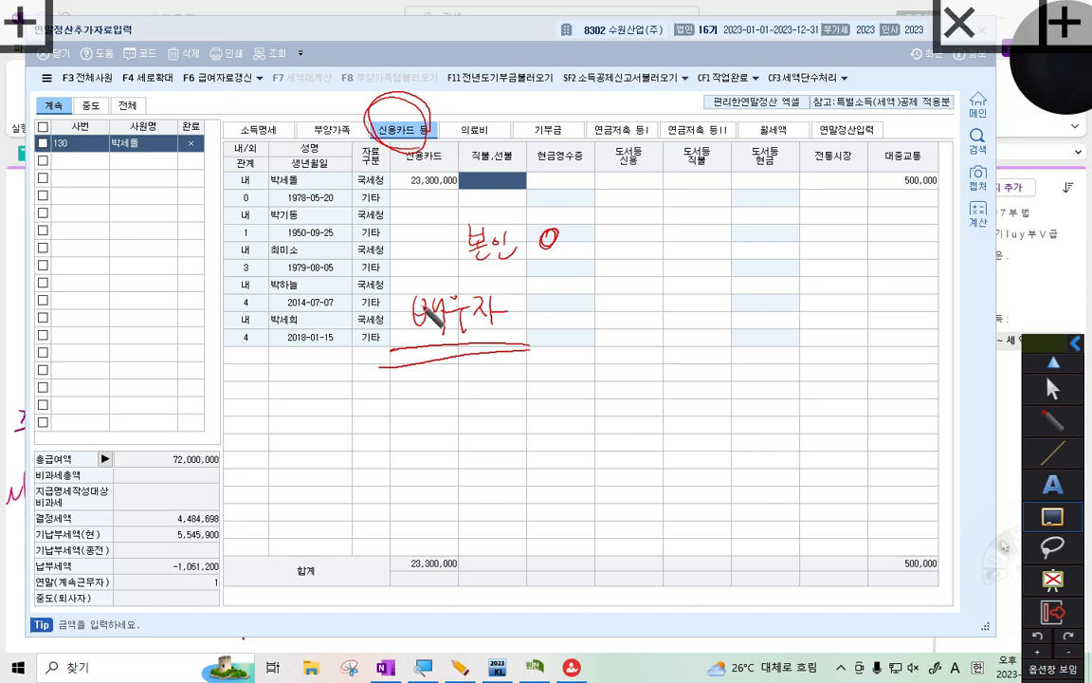
mouse_move(545, 299)
left_mouse_down()
mouse_move(575, 322)
mouse_move(600, 324)
mouse_move(586, 305)
mouse_move(598, 301)
mouse_move(622, 309)
mouse_move(675, 401)
left_mouse_up()
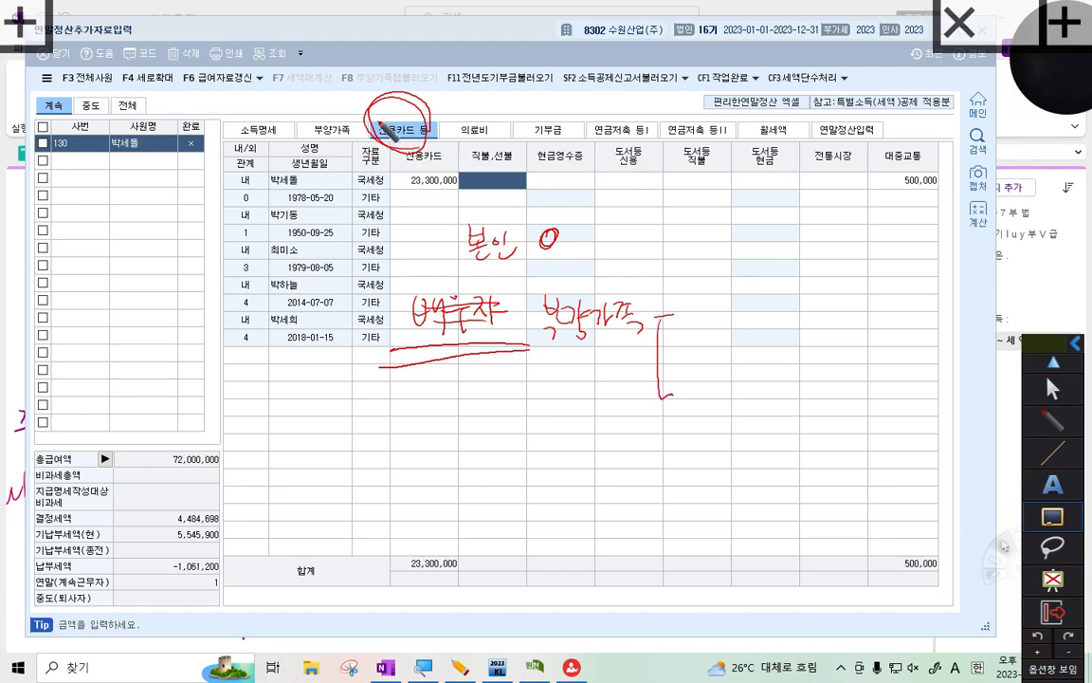
left_click_drag(417, 320, 434, 287)
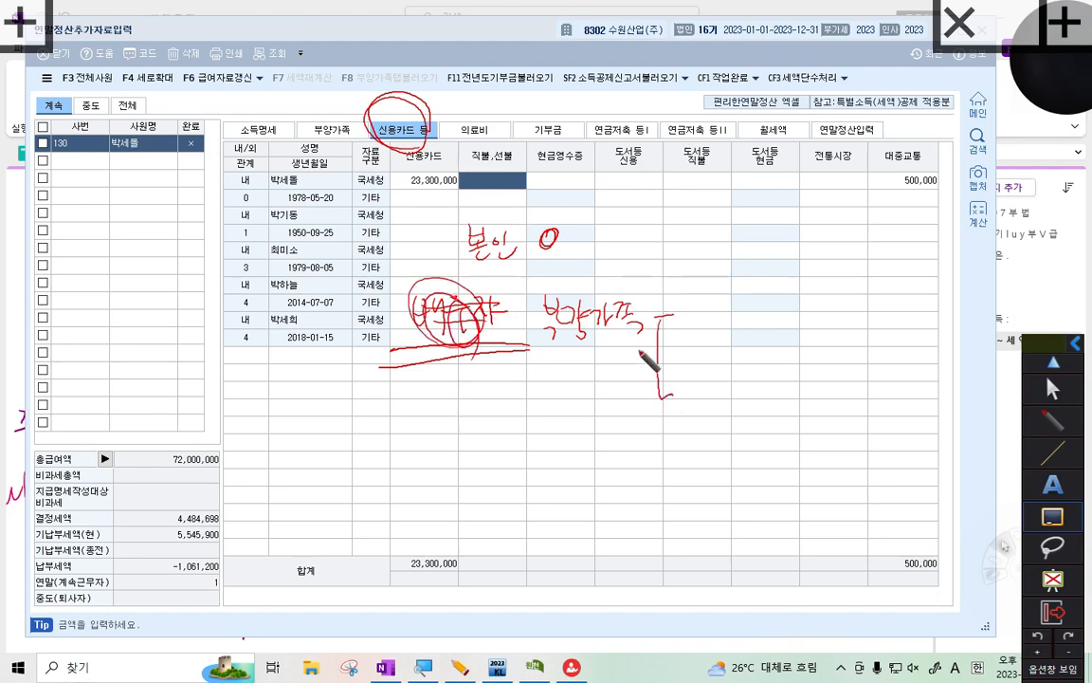
Handwrite 연령조건 X and 소득금액조건 with a circled O on the two branches of 부양가족
left_click_drag(693, 303, 811, 305)
left_click_drag(644, 324, 661, 340)
mouse_move(710, 371)
left_mouse_down()
mouse_move(746, 383)
mouse_move(746, 399)
mouse_move(772, 375)
mouse_move(792, 373)
mouse_move(796, 384)
mouse_move(846, 371)
left_mouse_up()
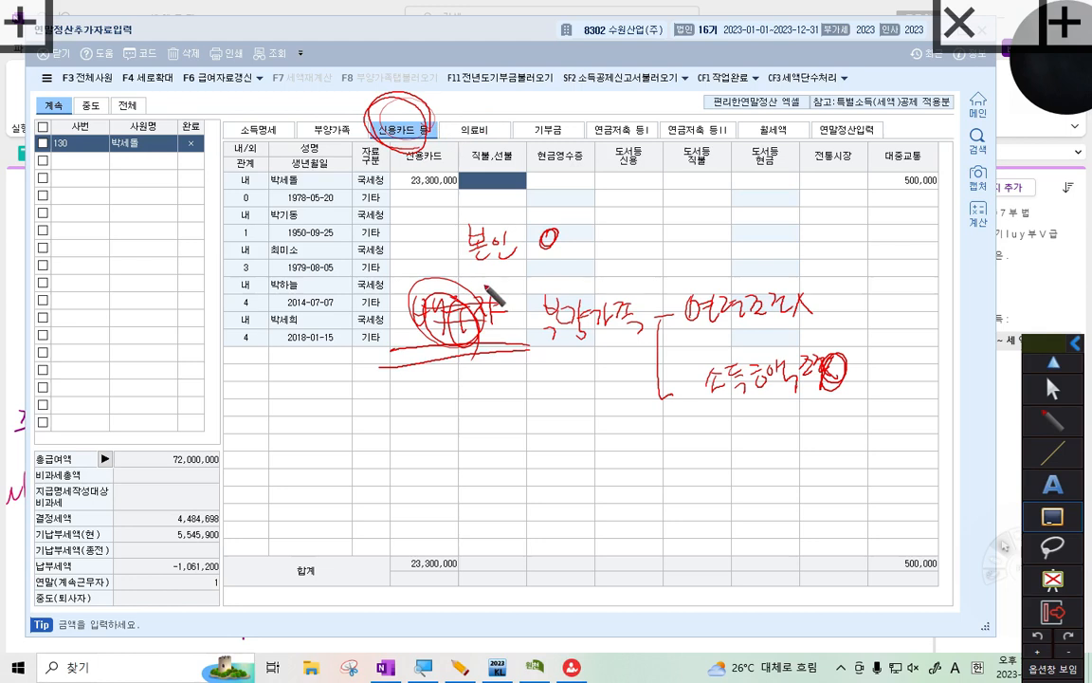
Emphasize the notes by circling the O beside 본인, retracing the X, and drawing wavy underlines beneath 부양가족 and 소득금액조건
mouse_move(550, 231)
left_mouse_down()
mouse_move(576, 246)
mouse_move(550, 234)
left_mouse_up()
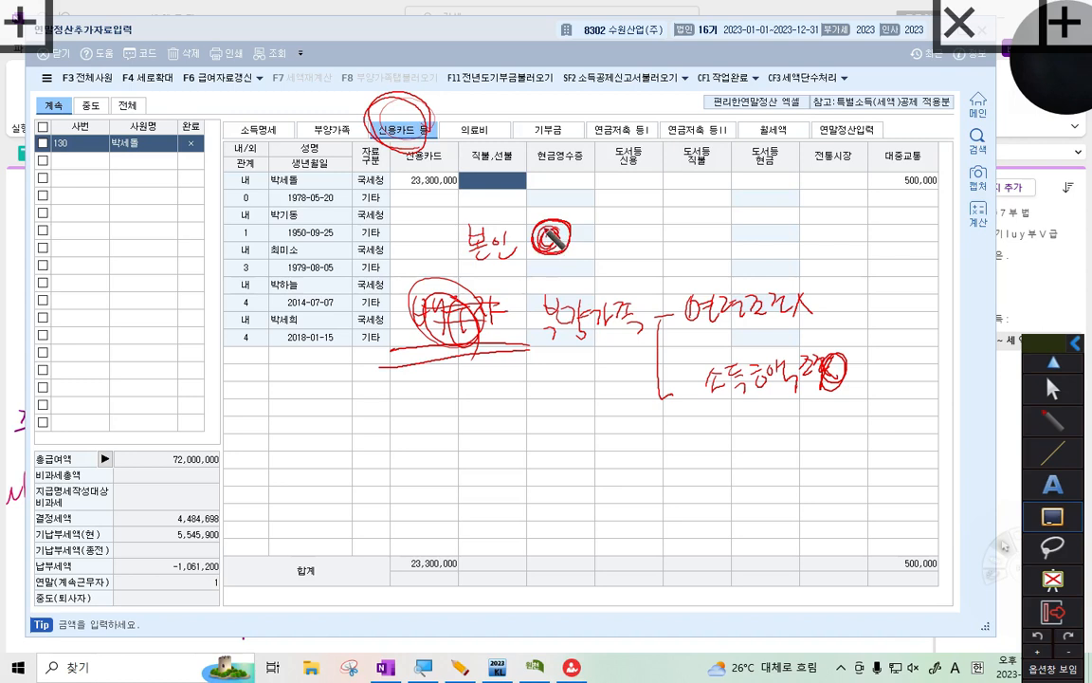
mouse_move(526, 373)
left_mouse_down()
mouse_move(573, 374)
mouse_move(626, 352)
left_mouse_up()
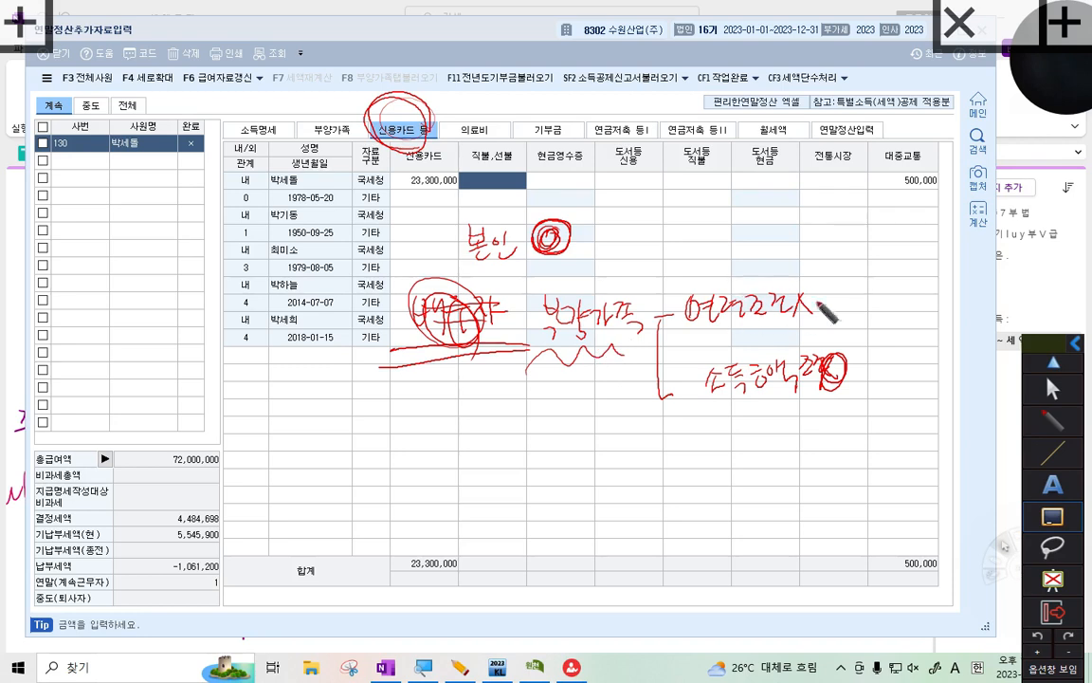
left_click_drag(798, 295, 812, 312)
left_click_drag(811, 295, 799, 313)
mouse_move(870, 405)
left_mouse_down()
mouse_move(758, 370)
mouse_move(717, 375)
mouse_move(703, 402)
left_mouse_up()
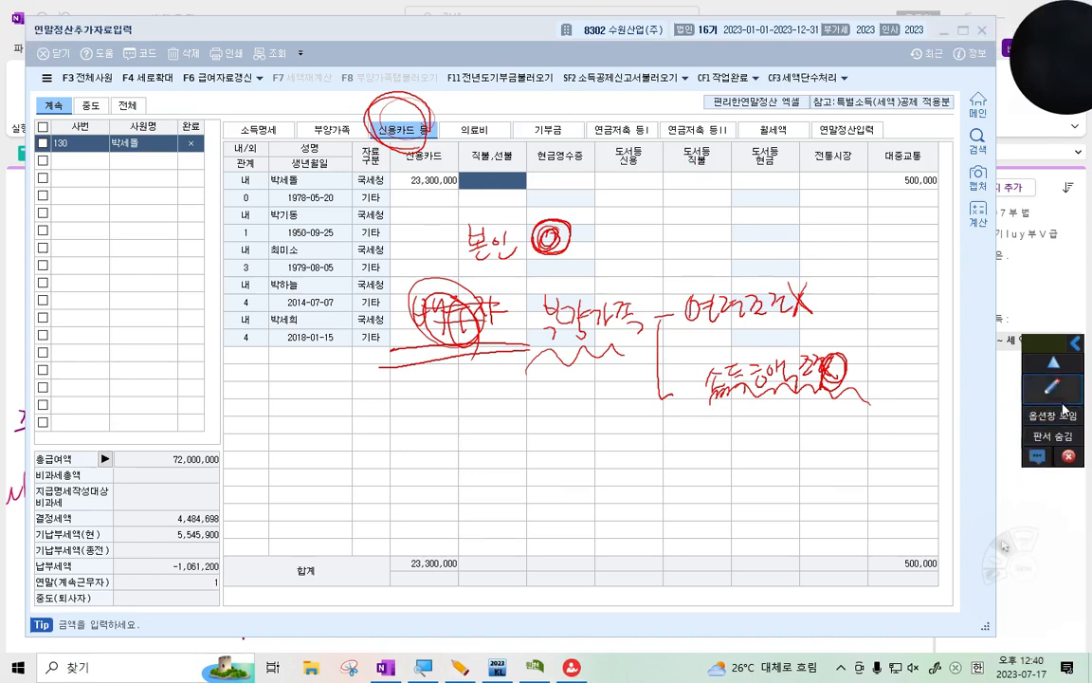
Clear the ink, open the 부양가족 data of the employee and turn pen mode back on
mouse_move(1076, 534)
left_click(955, 518)
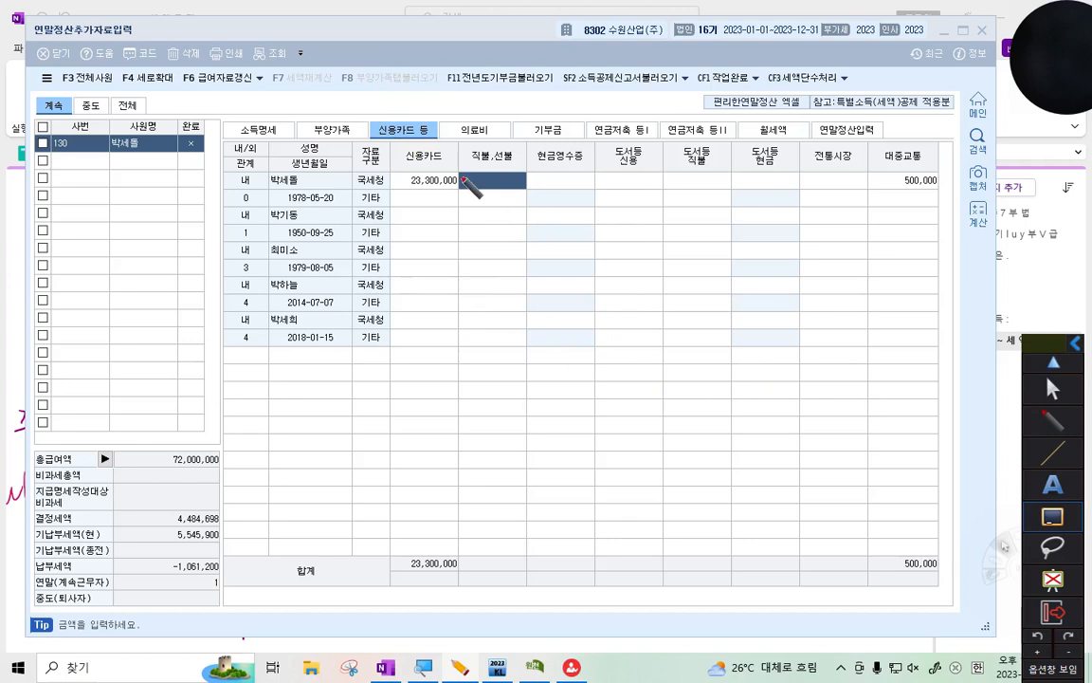
left_click(1035, 389)
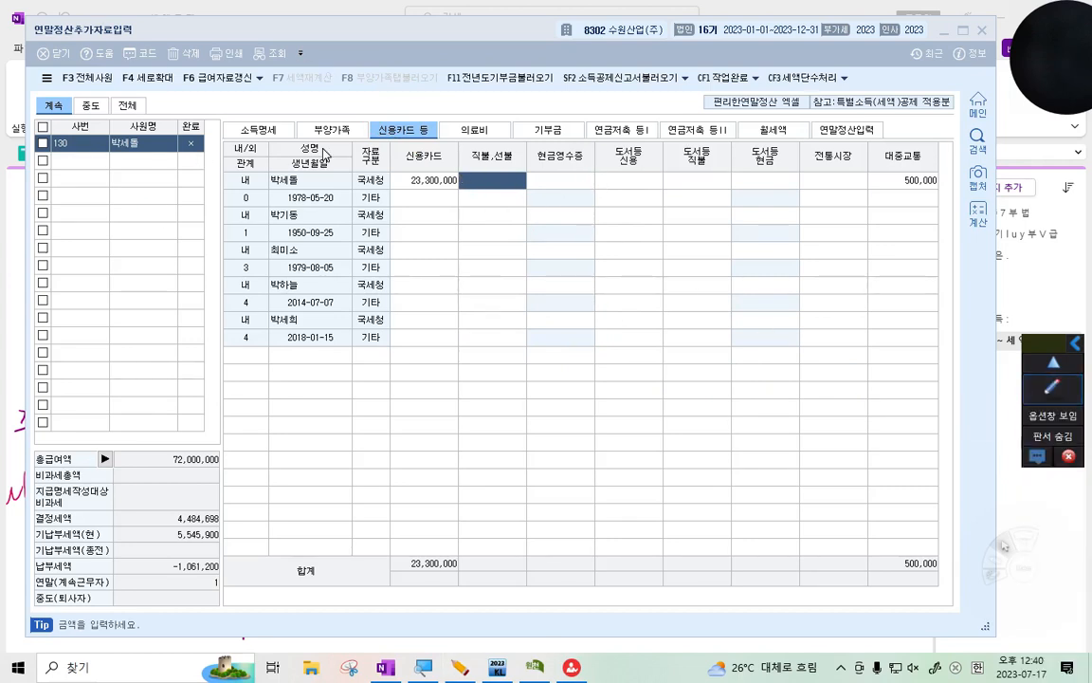
left_click(330, 129)
left_click(1050, 387)
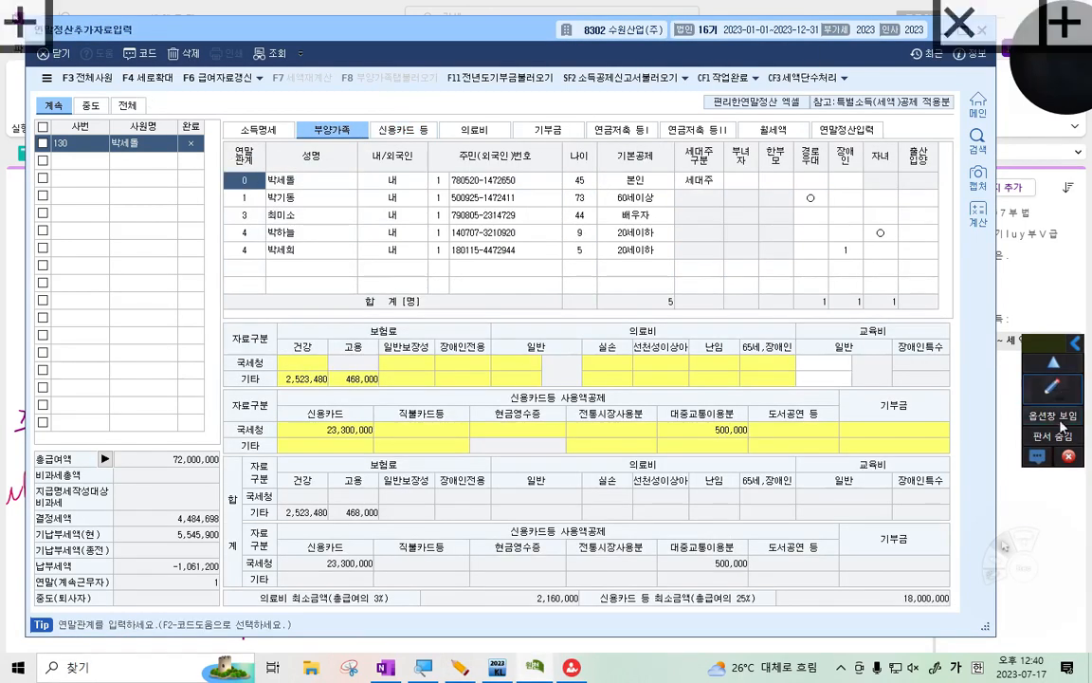
Bracket the dependants' values in the 나이 and 기본공제 columns with red pen, leave pen mode and clear the ink
left_click_drag(571, 189, 570, 262)
left_click_drag(663, 194, 668, 273)
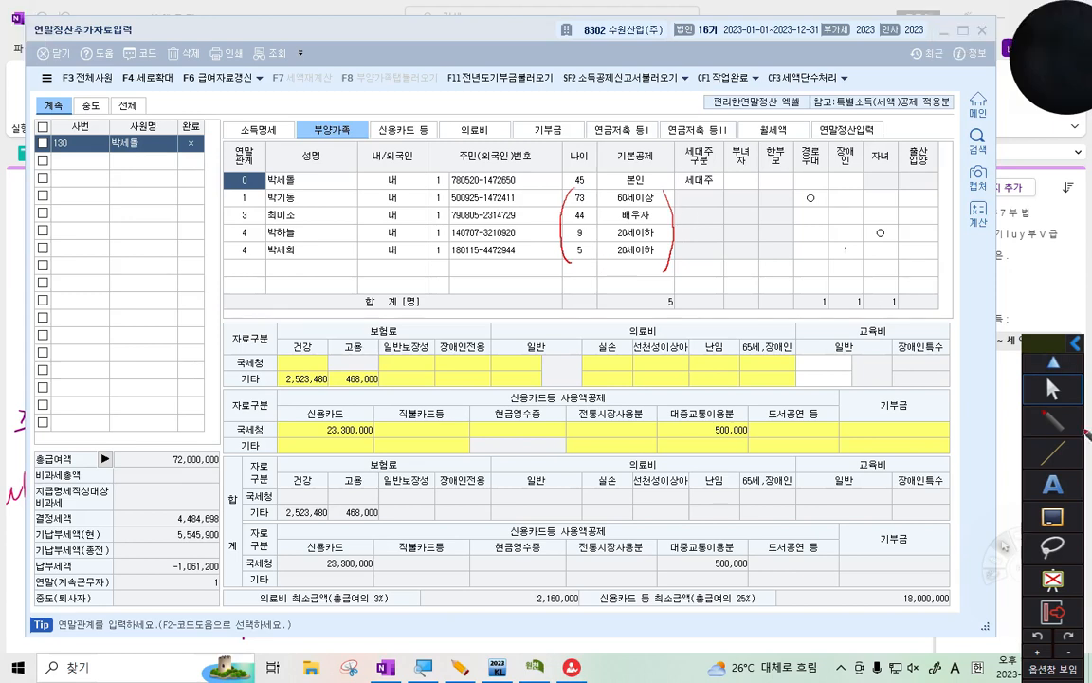
left_click(1052, 390)
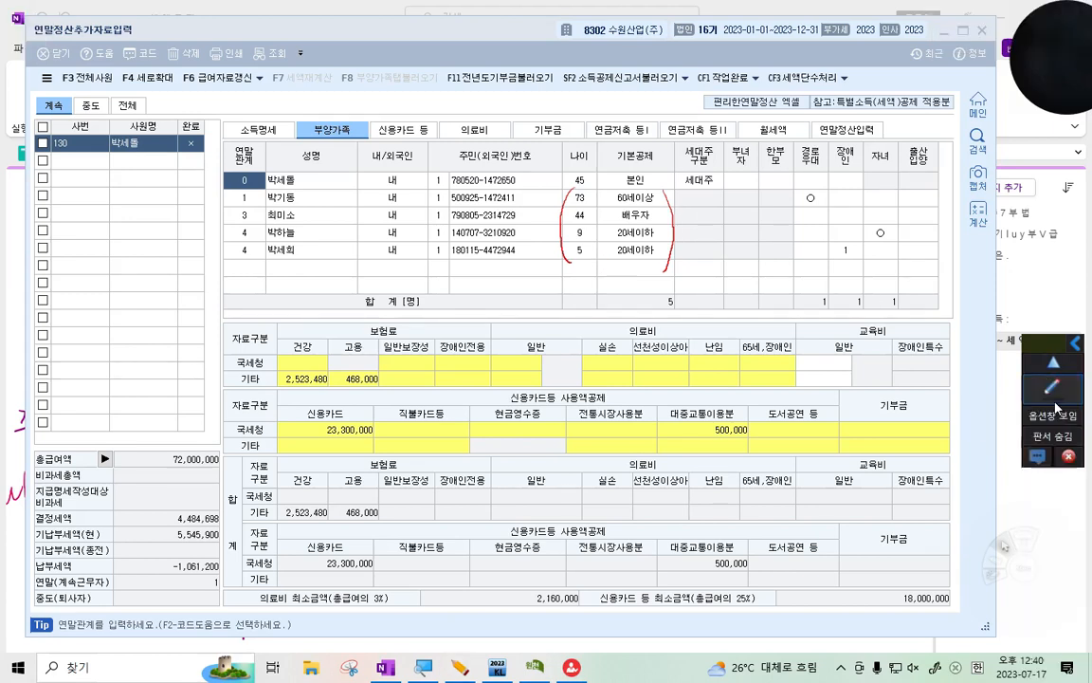
left_click(1053, 611)
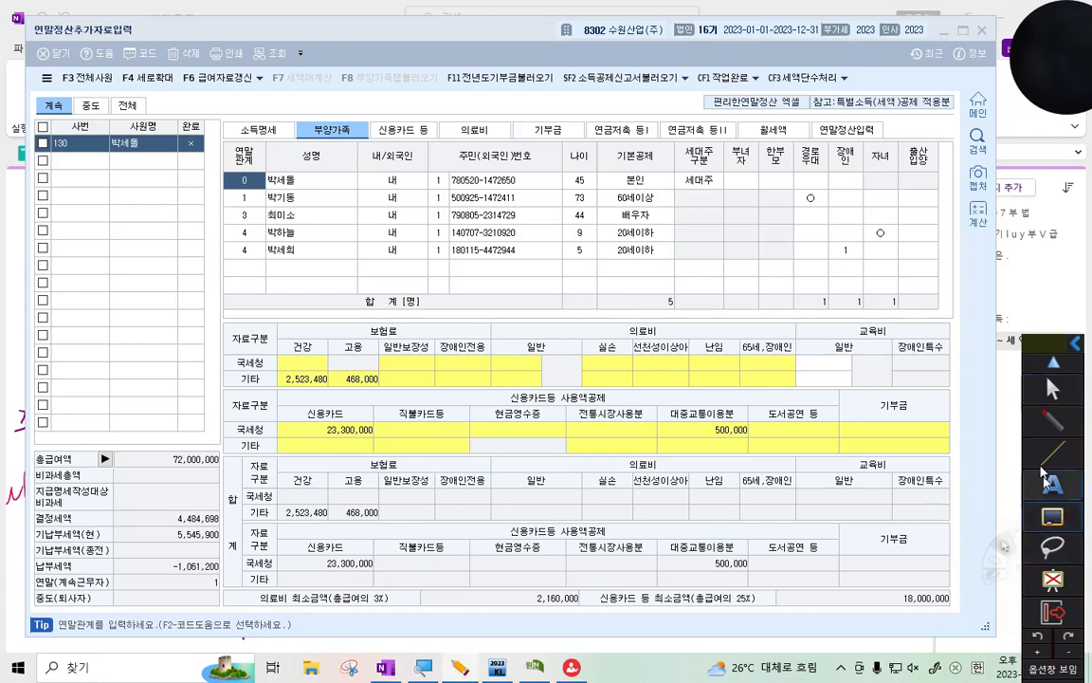
Open the 신용카드 등 data and select the 국세청 신용카드 cell of the spouse
left_click(418, 132)
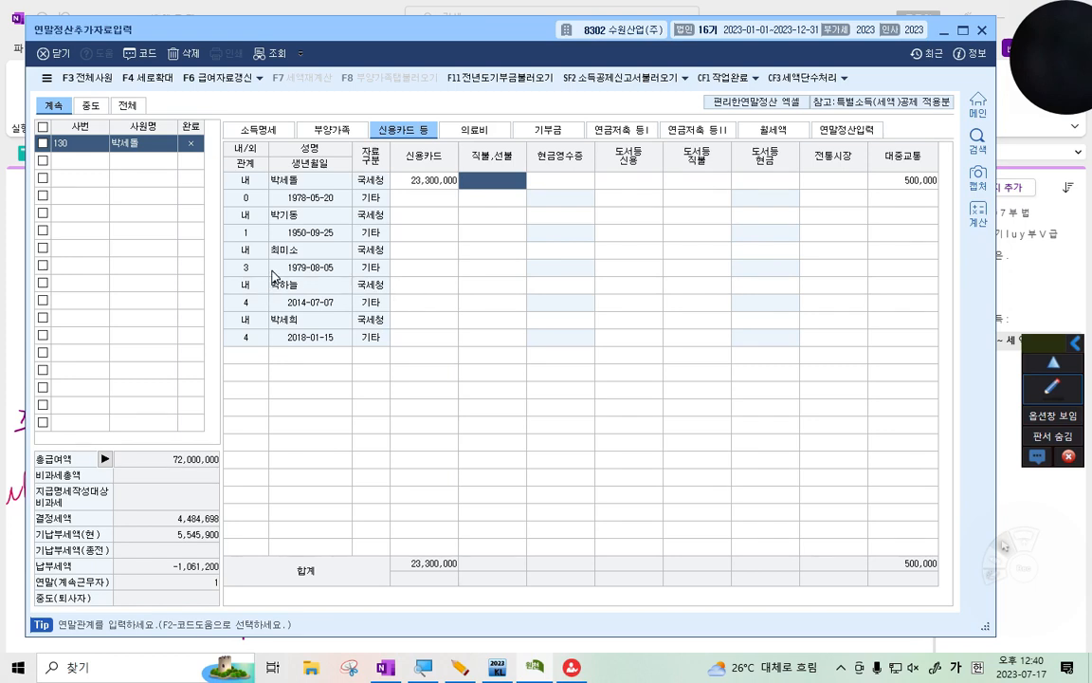
left_click(247, 285)
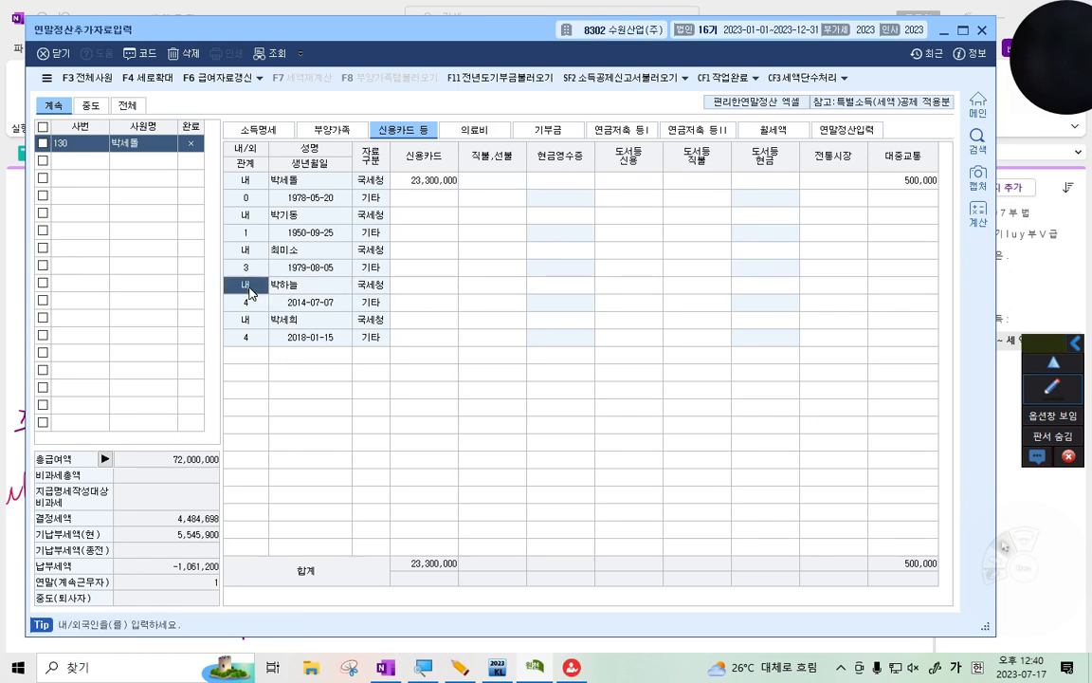
left_click(247, 250)
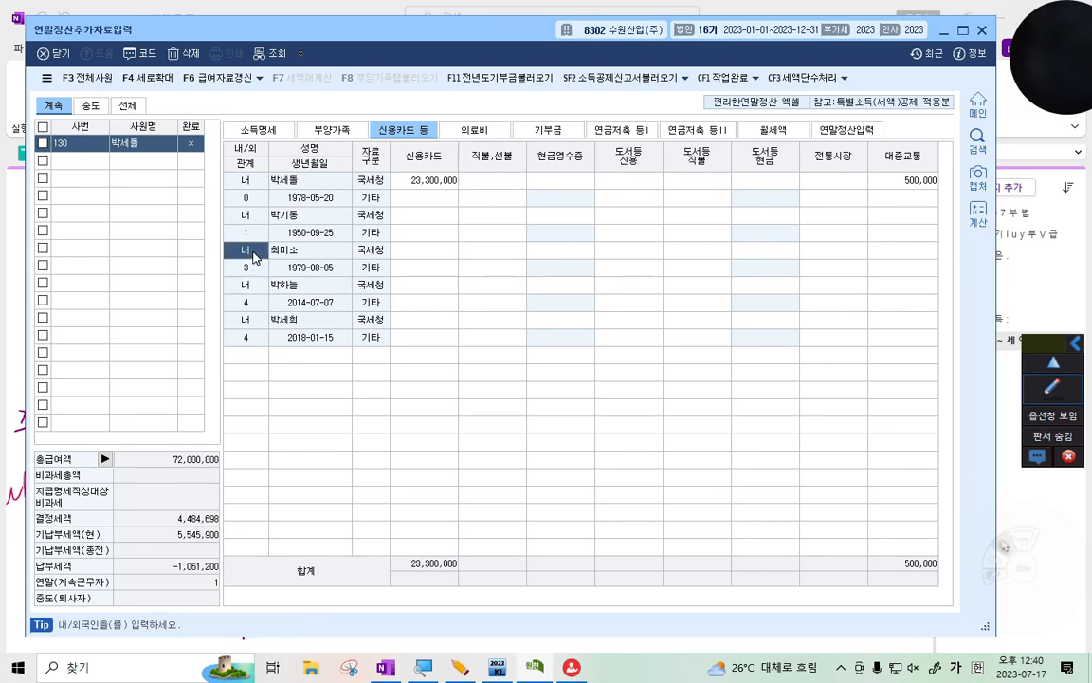
left_click(410, 251)
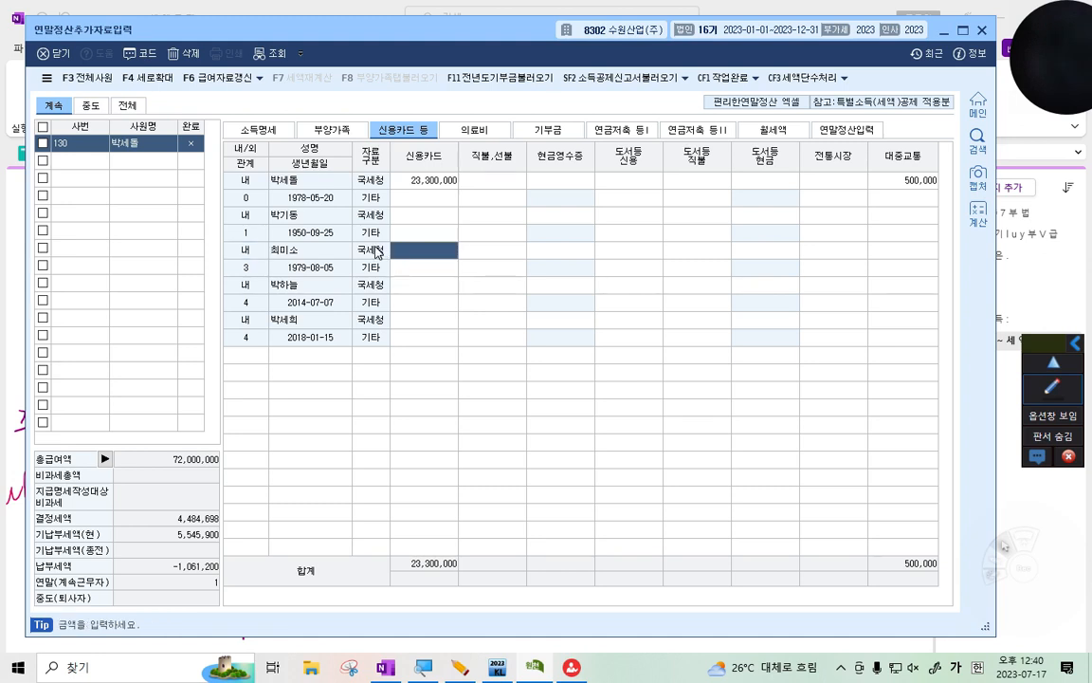
Handwrite an underlined 300 branching into 外 265 and 전통 35 below the card spending entries, then leave pen mode
left_click_drag(500, 336, 507, 358)
left_click_drag(520, 338, 541, 336)
left_click_drag(465, 376, 542, 374)
mouse_move(580, 337)
left_mouse_down()
mouse_move(605, 383)
mouse_move(651, 367)
mouse_move(669, 385)
mouse_move(702, 366)
left_mouse_up()
left_click_drag(620, 315, 615, 328)
left_click_drag(618, 319, 614, 337)
left_click_drag(615, 323, 632, 339)
mouse_move(633, 325)
left_mouse_down()
mouse_move(696, 331)
mouse_move(697, 312)
left_mouse_up()
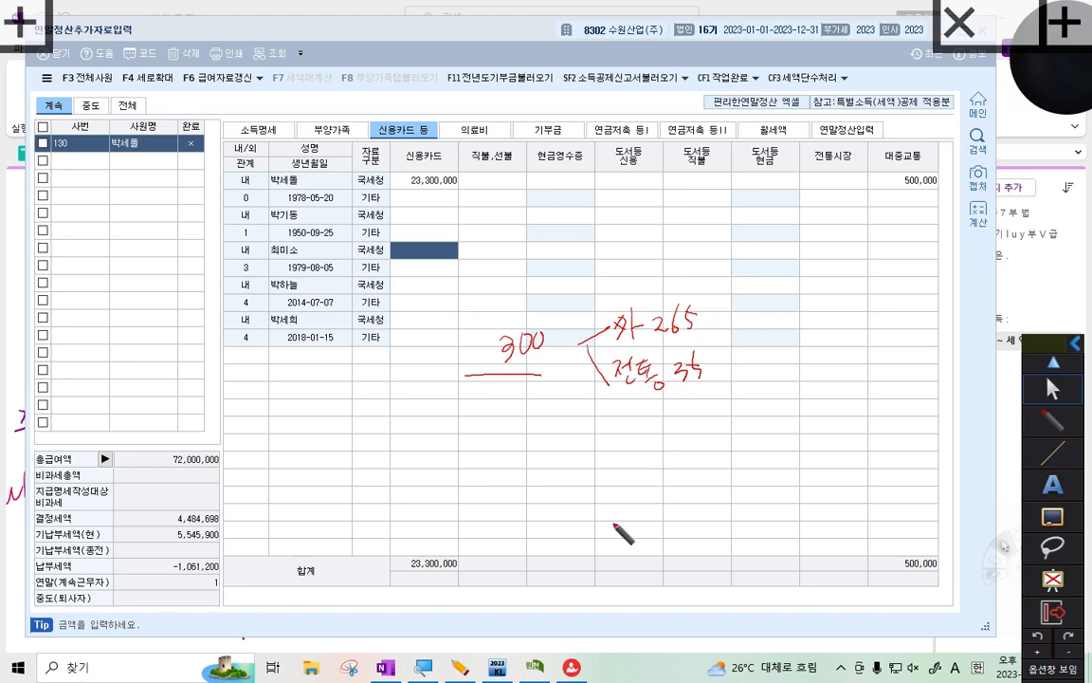
left_click(1057, 391)
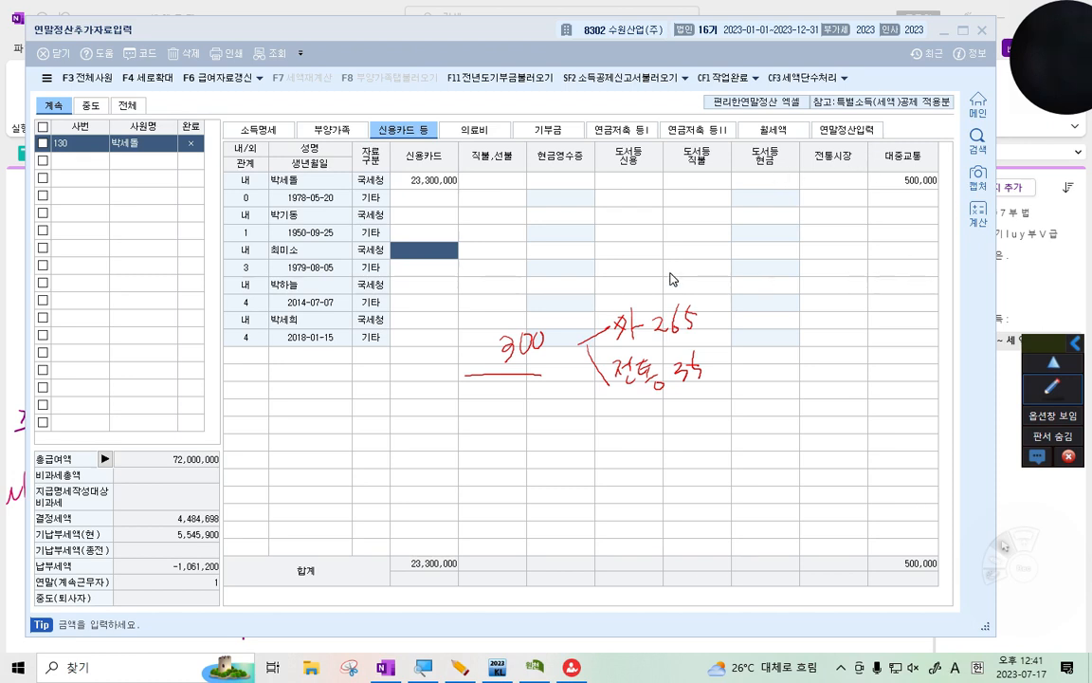
Enter 350,000 for 전통시장 and 2,650,000 for 현금영수증 in the spouse's 국세청 row
left_click(824, 253)
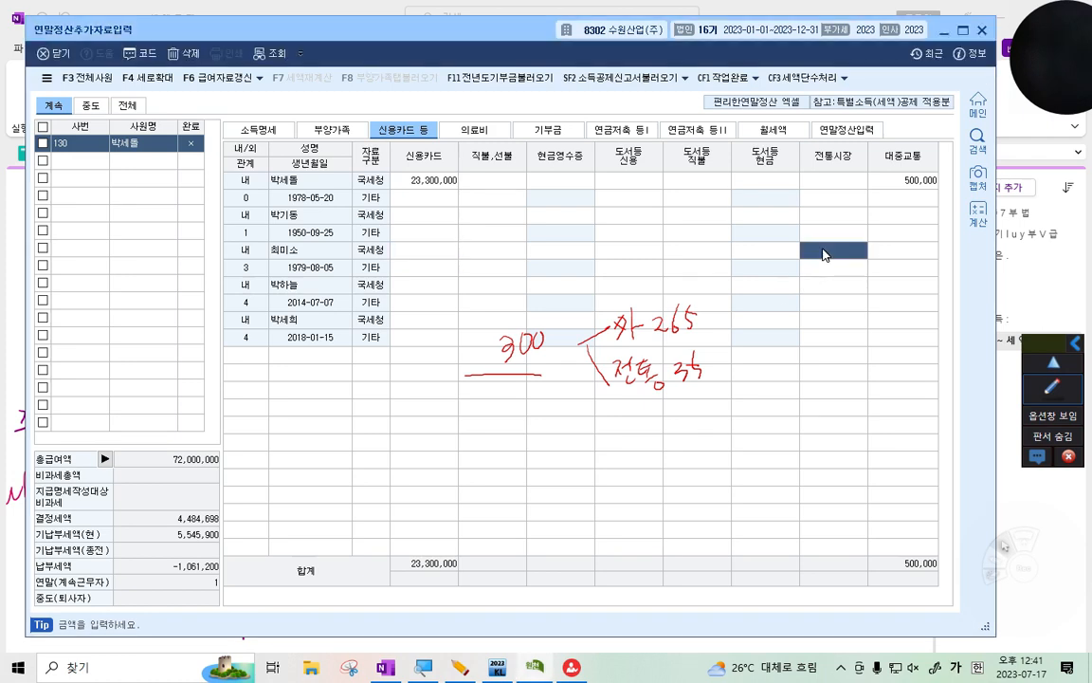
type("350,000")
key("Return")
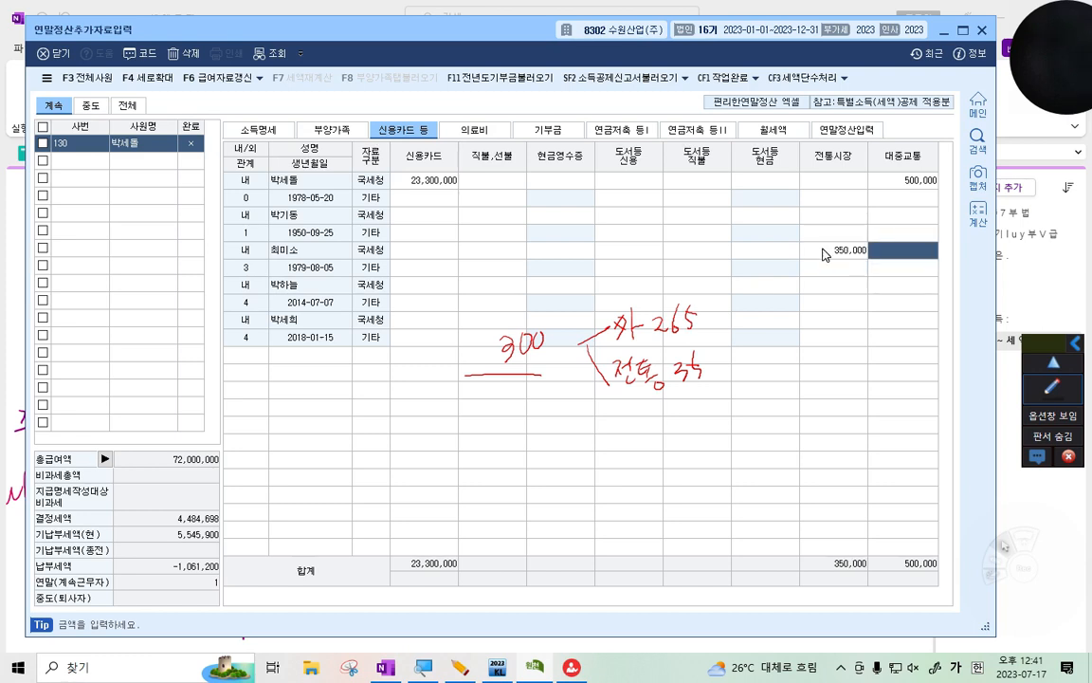
left_click(566, 253)
type("2,")
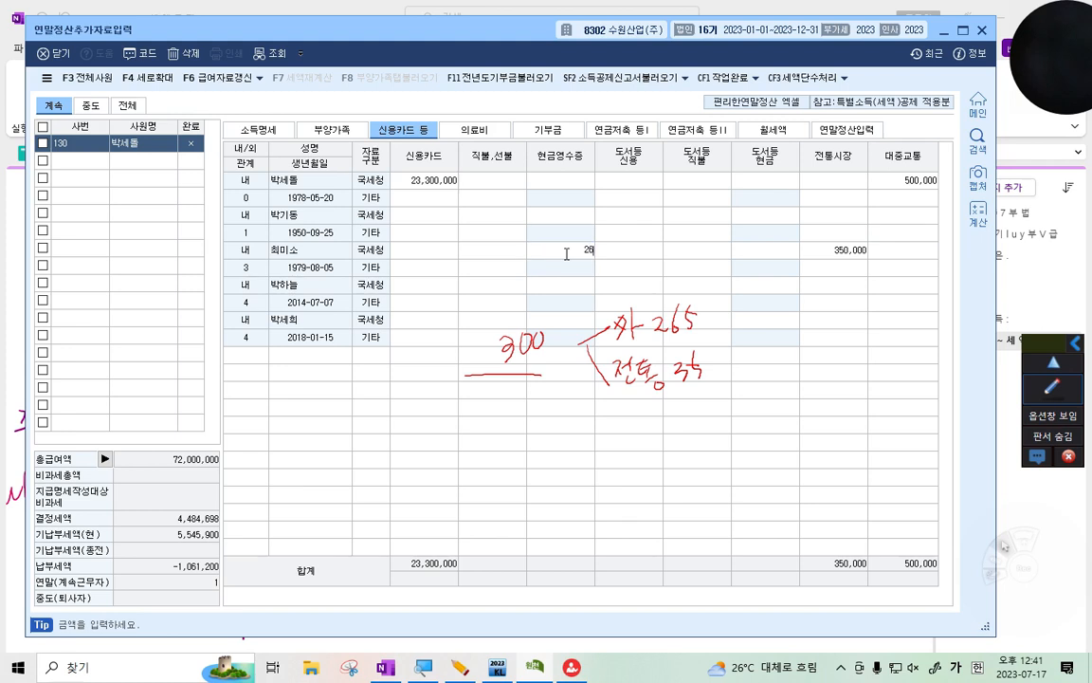
type("650,000")
key("Return")
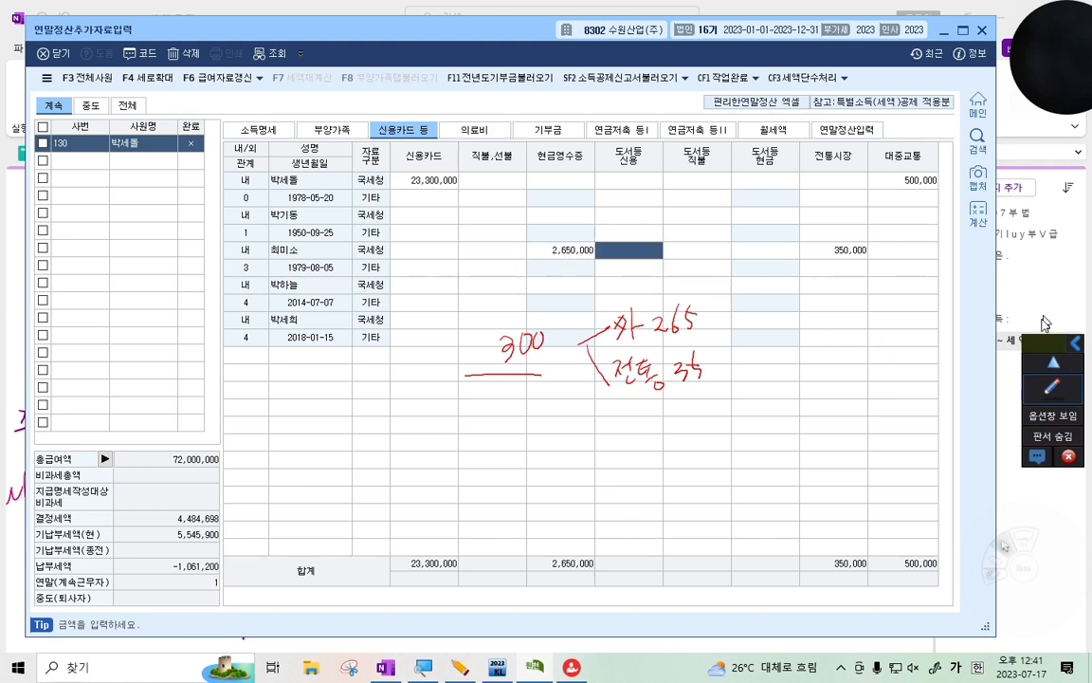
Clear the handwritten 300 breakdown, return to normal pointer mode and select the spouse's 현금영수증 amount
left_click(1064, 389)
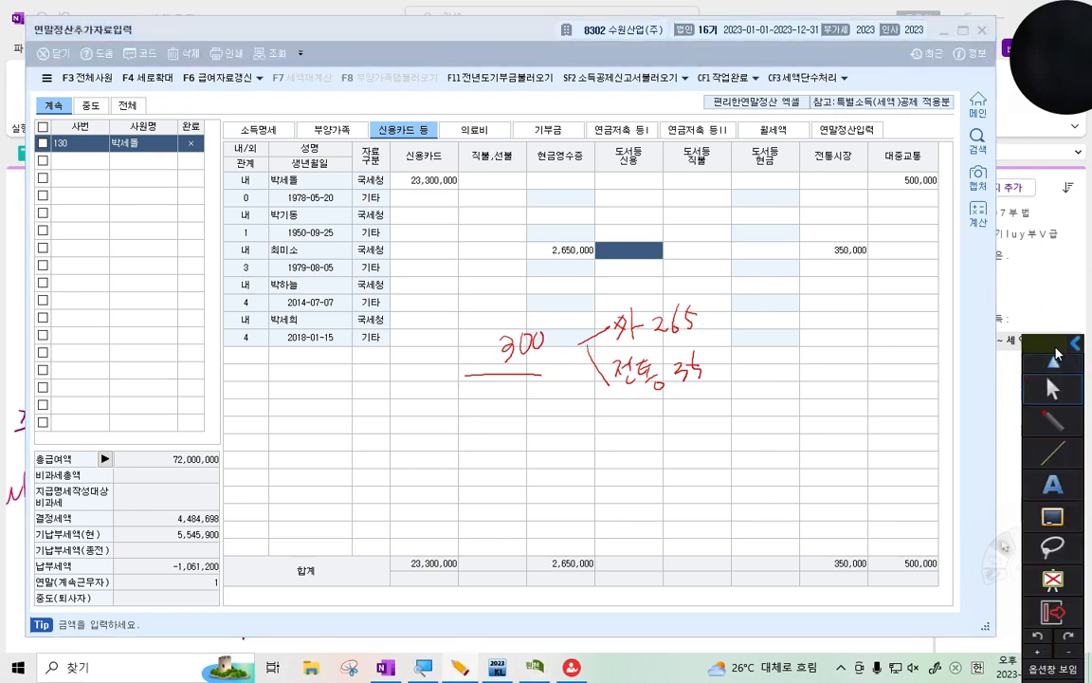
left_click(1050, 398)
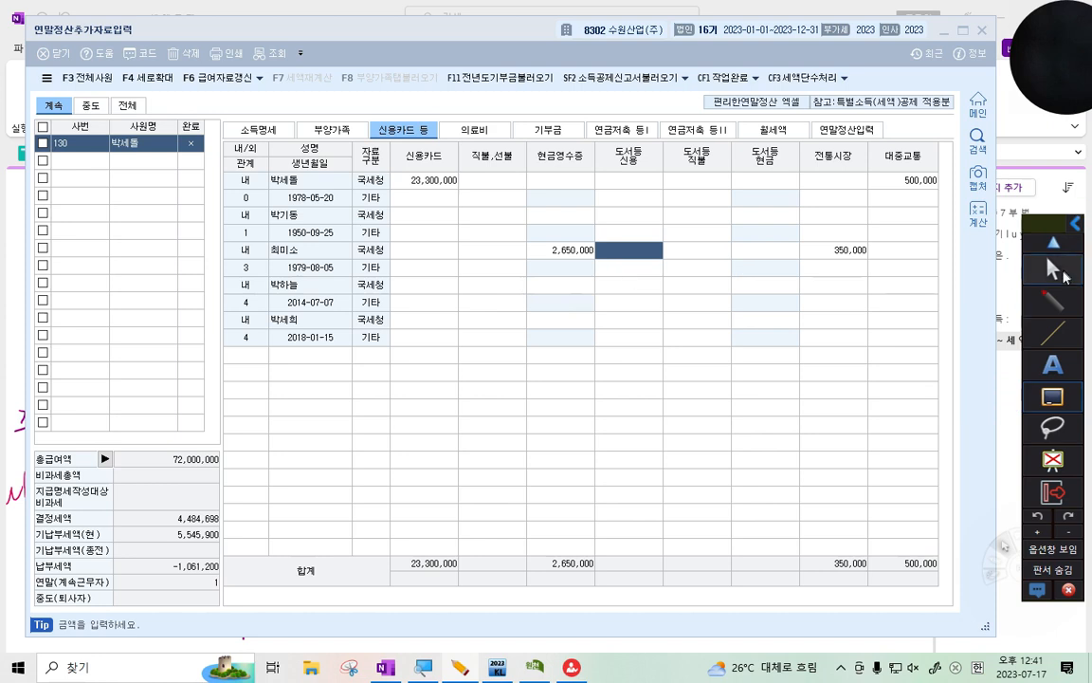
left_click(1062, 277)
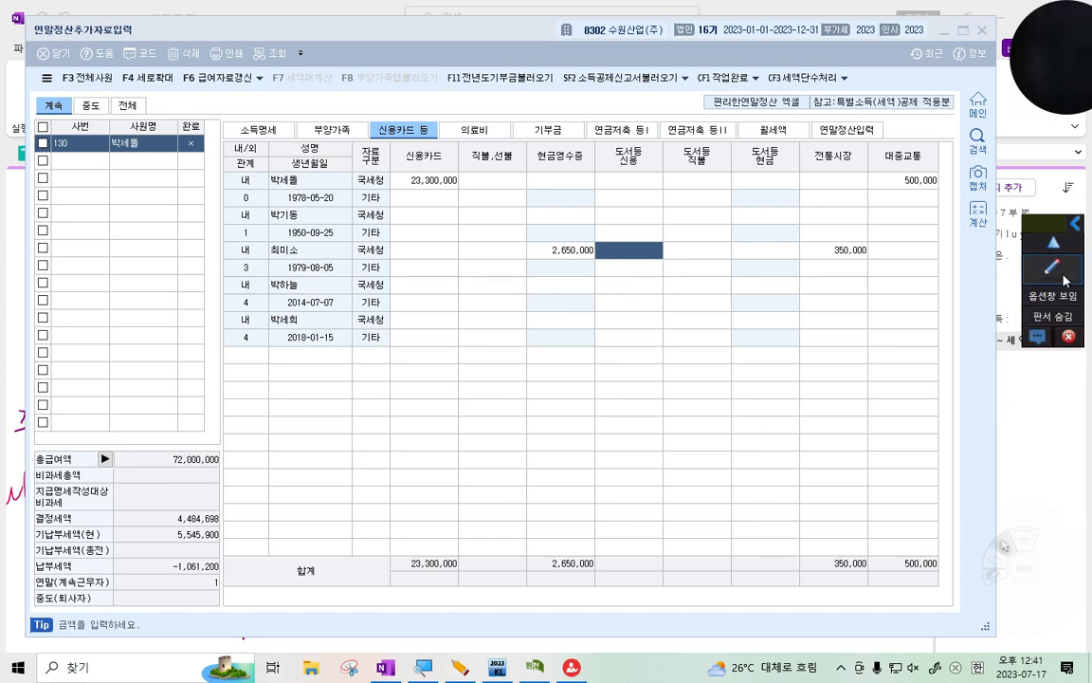
left_click(557, 251)
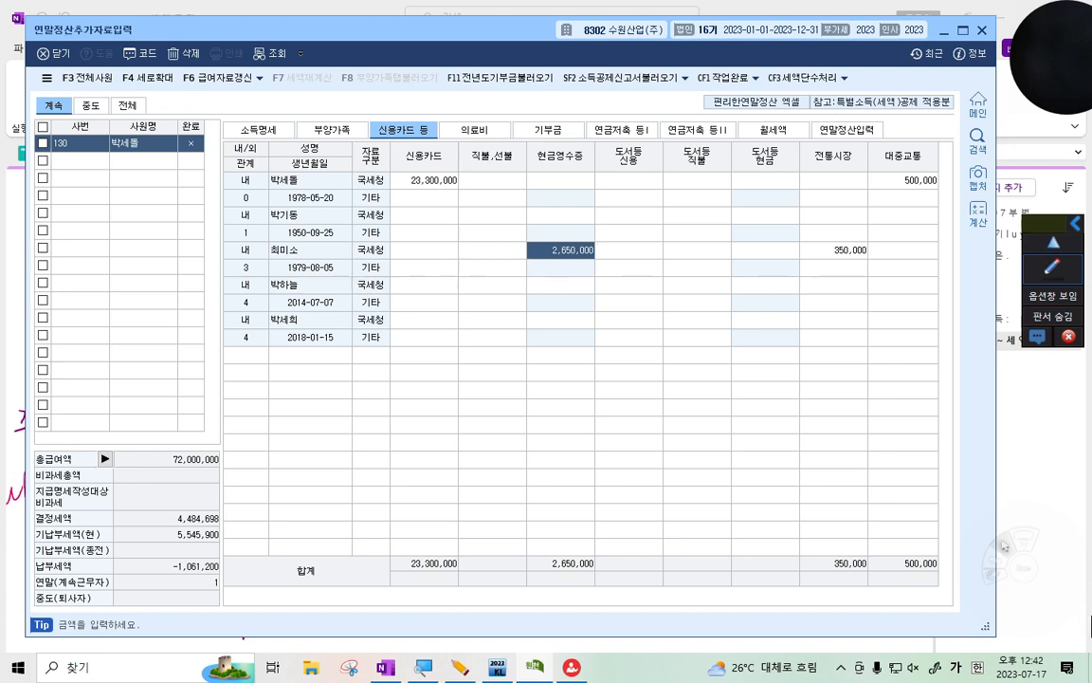
left_click(1030, 584)
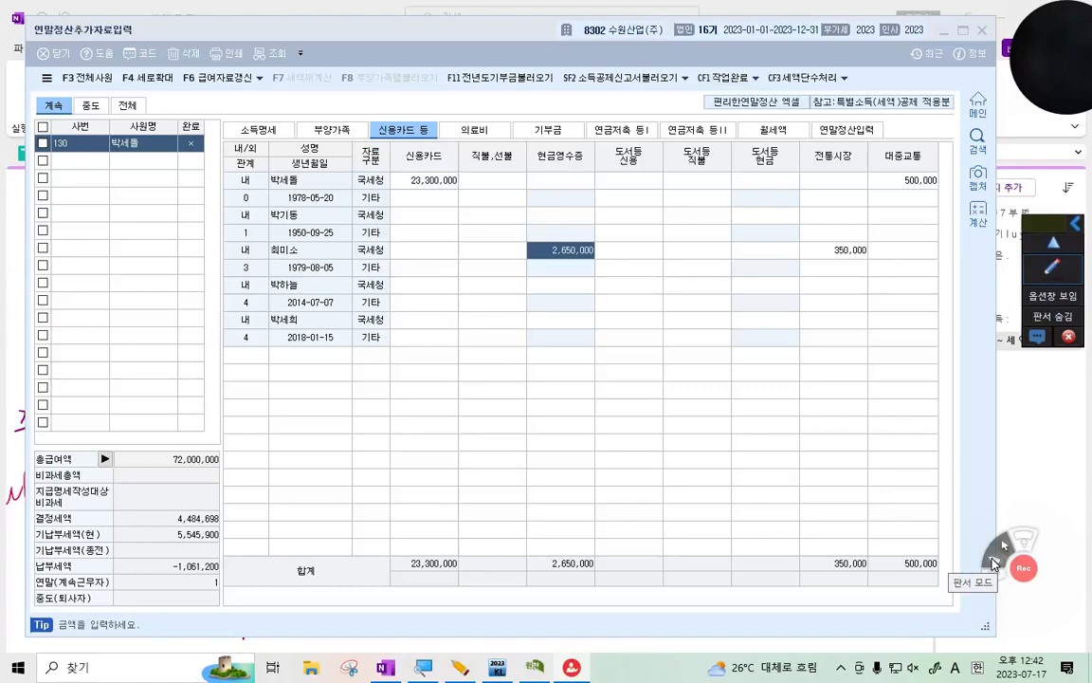
Open the 연말정산입력 data and go to the special tax credit items, selecting the 63.교육비 amount
left_click(846, 130)
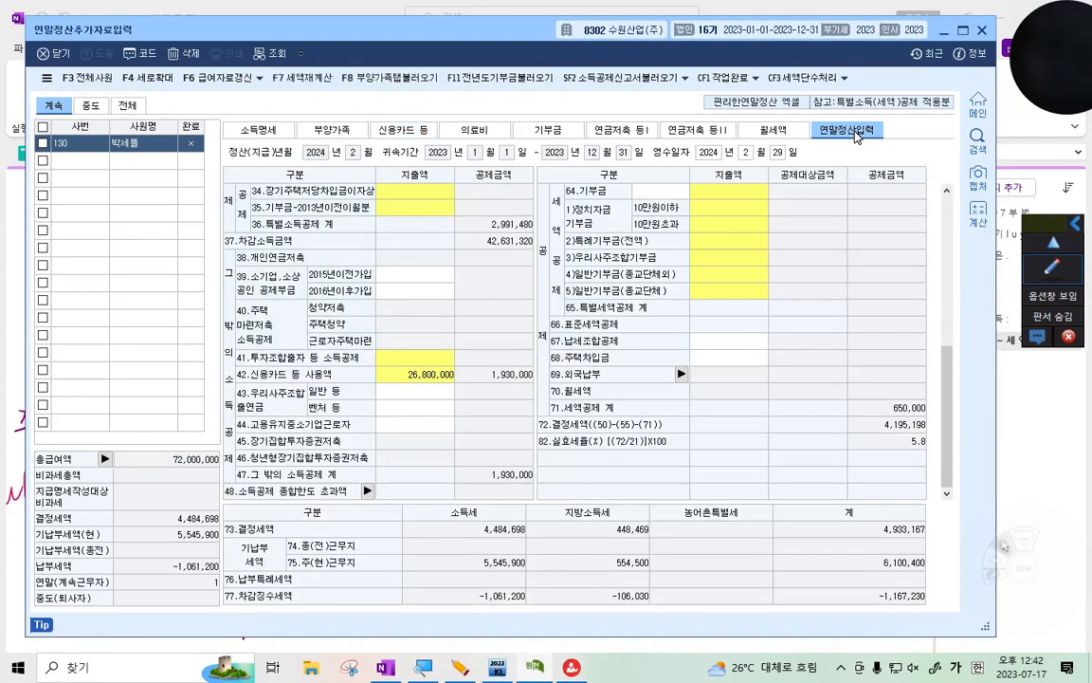
scroll(720, 341, "up", 5)
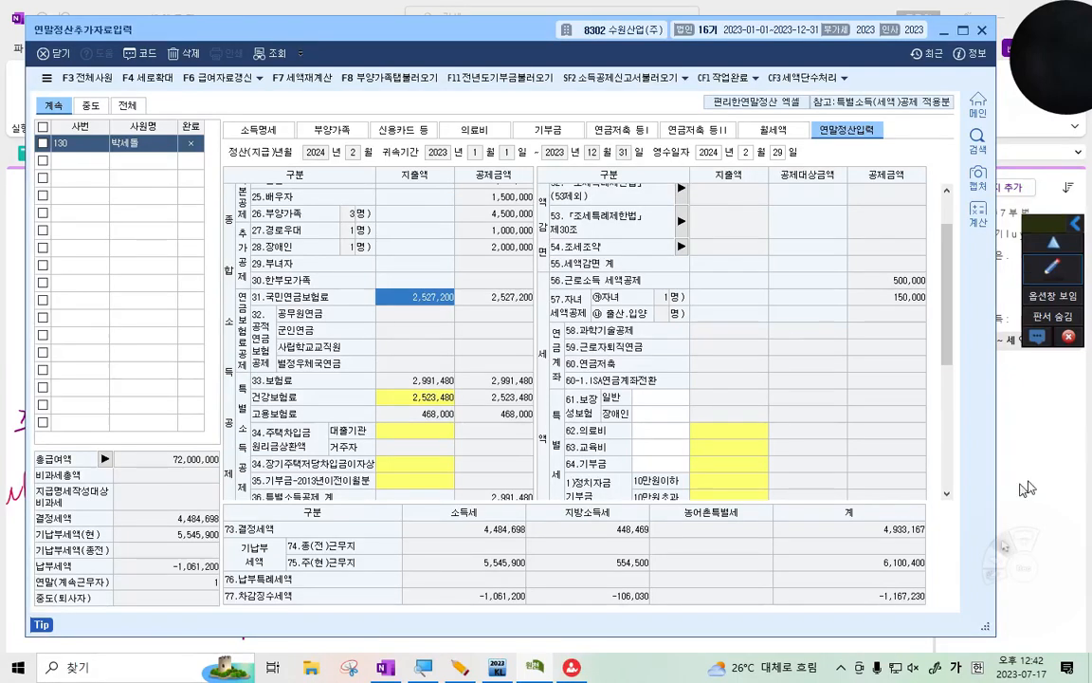
left_click(1050, 267)
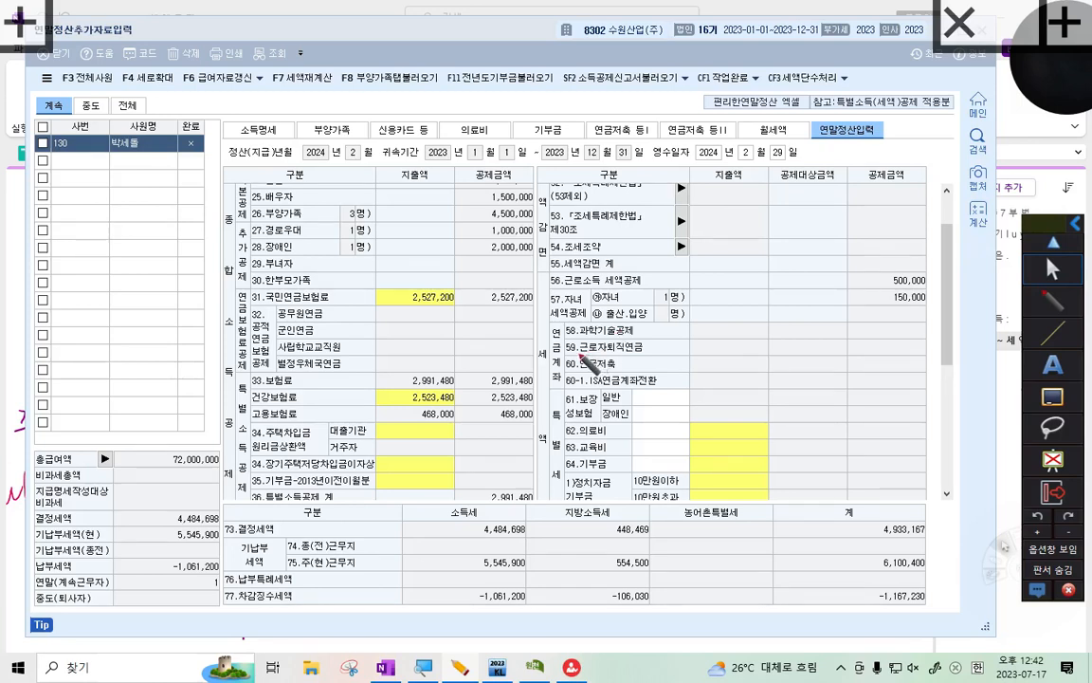
left_click(1066, 265)
left_click(691, 439)
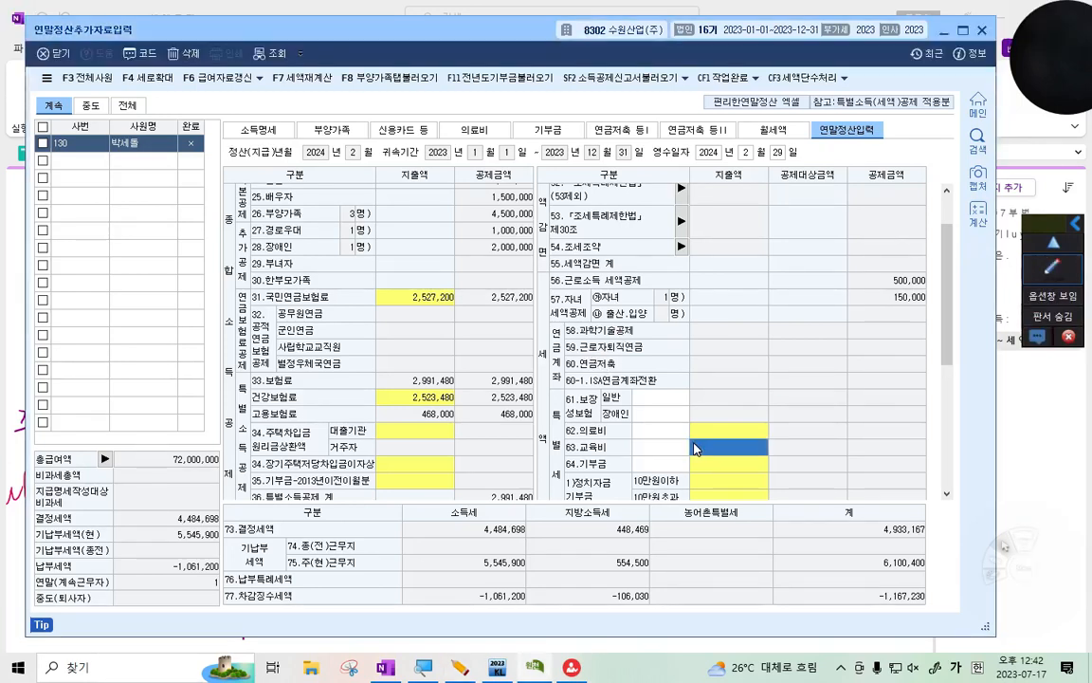
Hatch the special tax credit rows from 61.보장성보험 through the 64.기부금 items with red diagonal pen strokes, and hide the pen options
left_click(1044, 295)
left_click(670, 237)
left_click(1052, 268)
left_click_drag(626, 199, 555, 284)
left_click_drag(679, 201, 573, 307)
left_click_drag(705, 203, 586, 343)
left_click_drag(719, 218, 619, 339)
left_click_drag(742, 256, 652, 376)
left_click_drag(745, 322, 685, 388)
left_click_drag(737, 358, 721, 387)
left_click_drag(654, 193, 526, 301)
left_click_drag(696, 186, 576, 330)
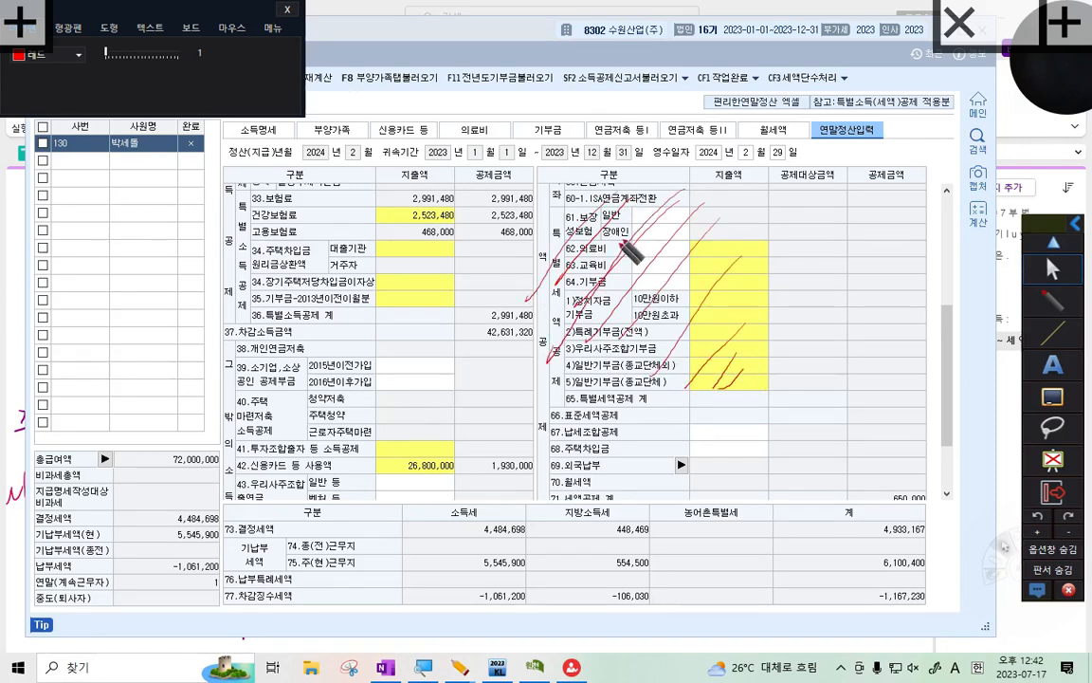
left_click_drag(739, 243, 707, 273)
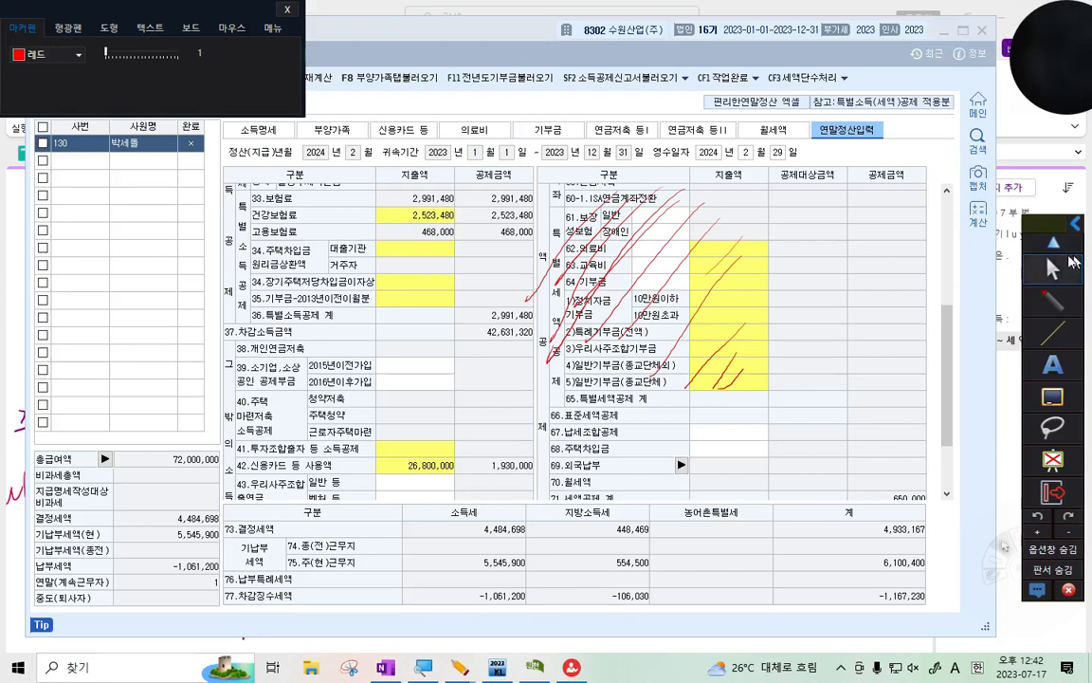
left_click(287, 9)
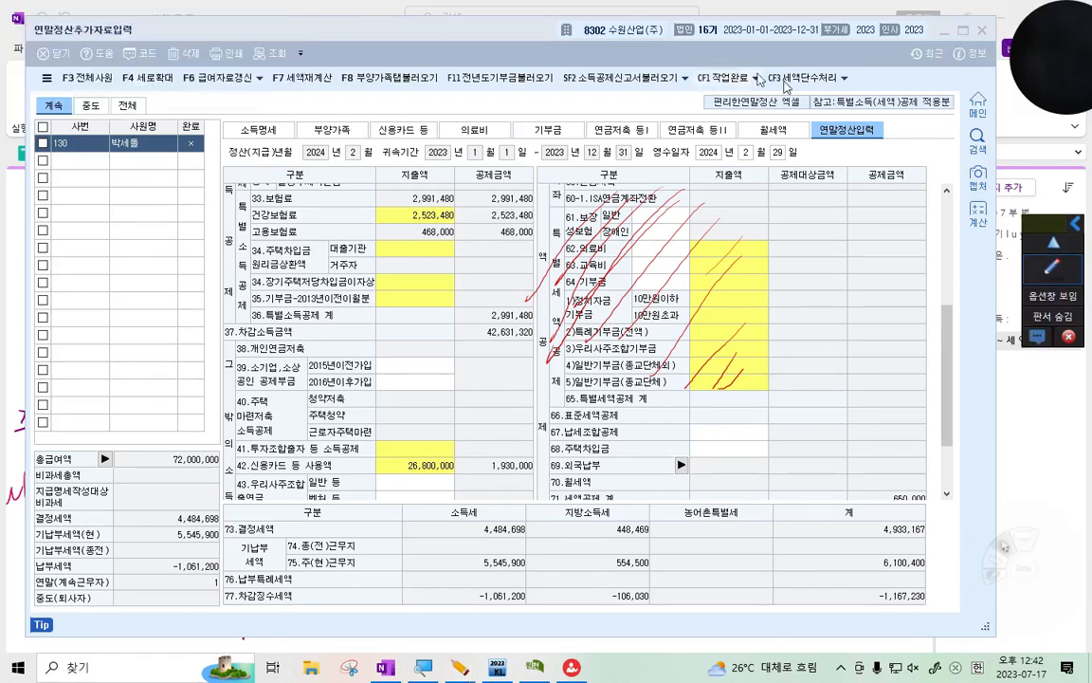
Clear the red hatching and open the 부양가족 data of the employee
left_click(948, 390)
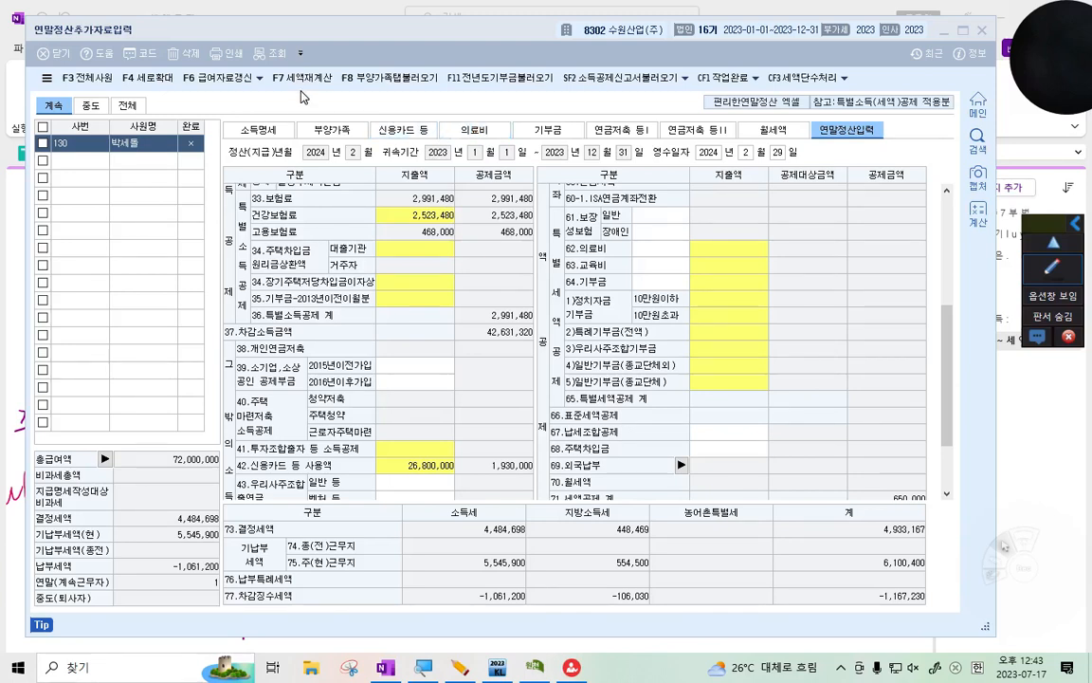
left_click(334, 131)
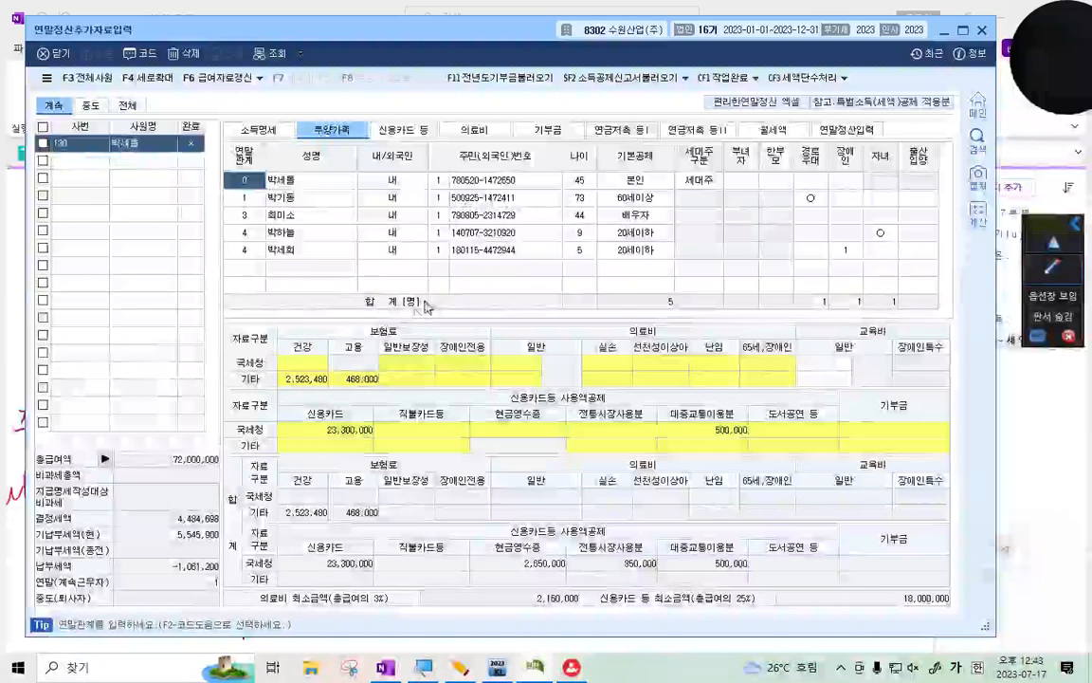
Switch to the OneNote notes on 특별세액공제 and highlight 부양가족 in yellow under 보험료, then return to the selection tool
key("alt+Tab")
scroll(227, 513, "up", 5)
scroll(228, 513, "up", 5)
scroll(14, 567, "left", 2)
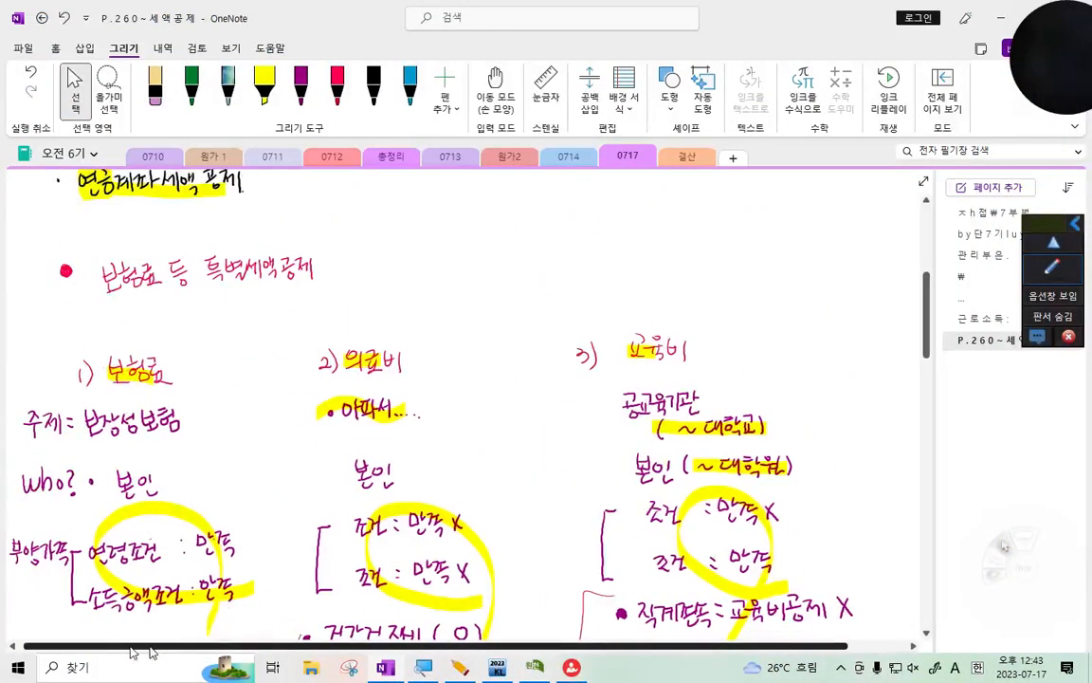
scroll(13, 567, "down", 4)
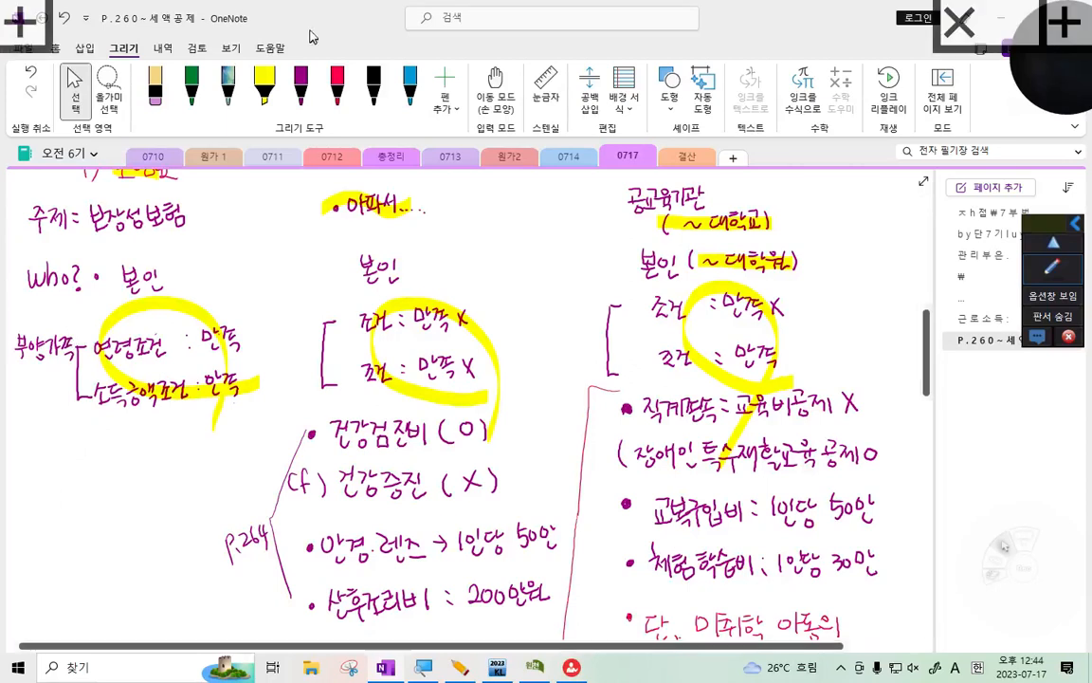
left_click(264, 85)
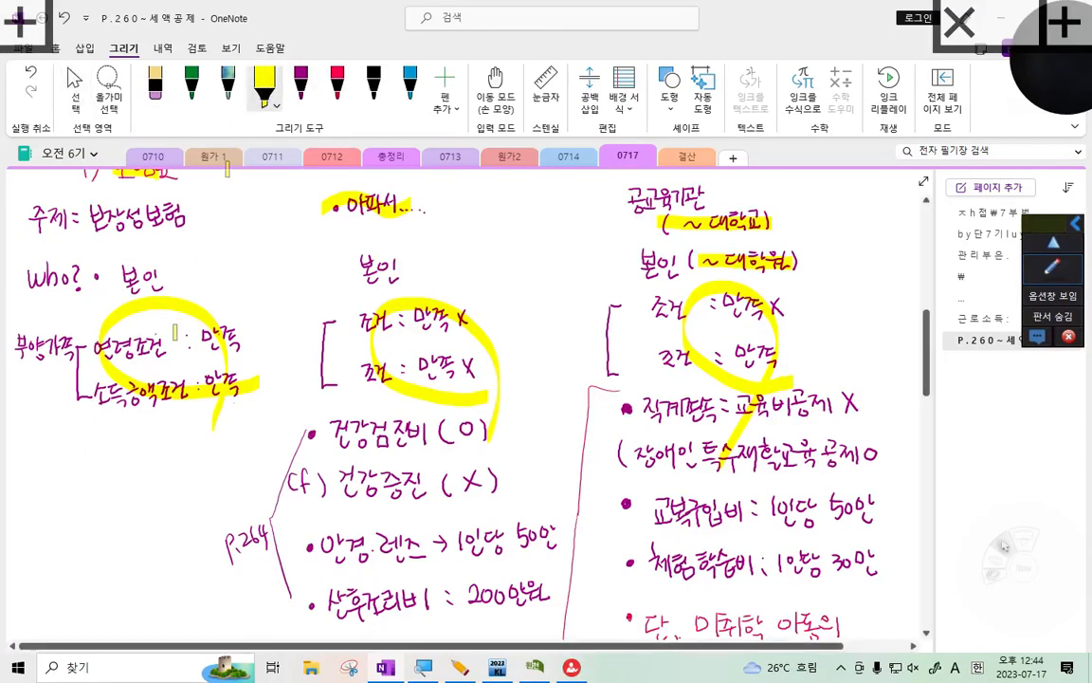
left_click_drag(16, 347, 70, 345)
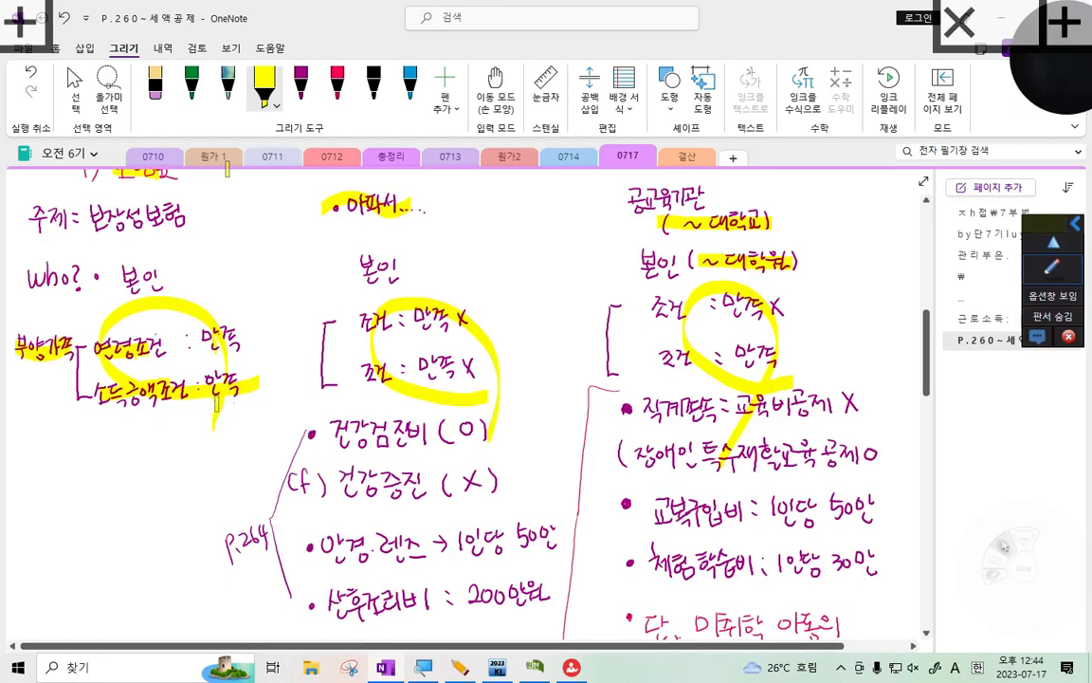
left_click(75, 90)
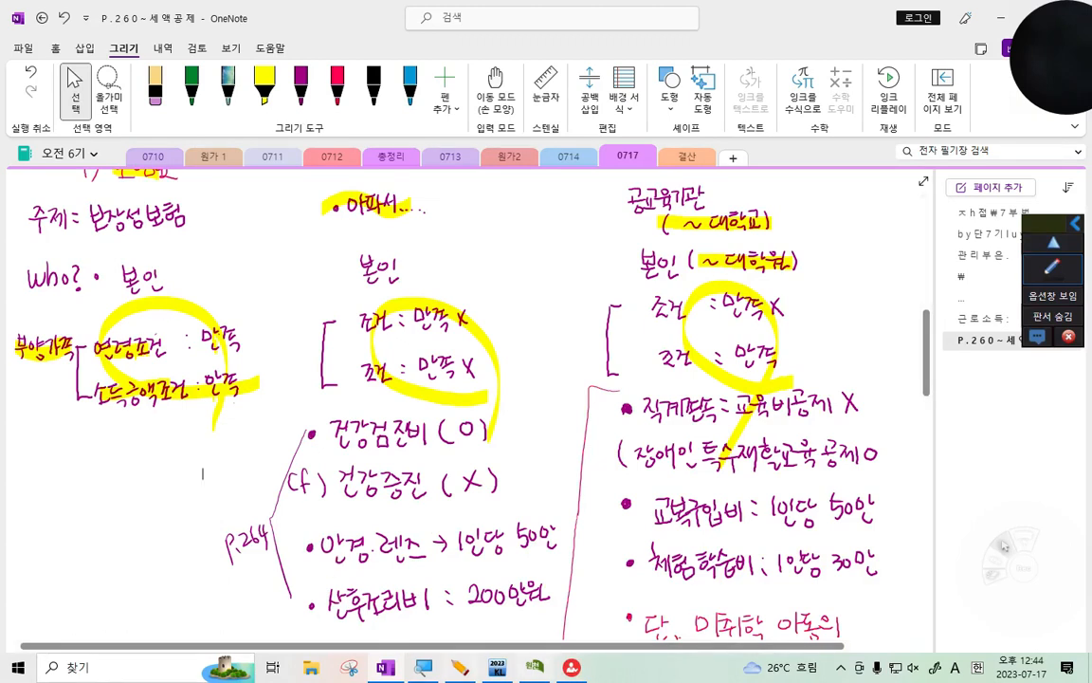
Switch back to the 연말정산추가자료입력 window and open the 보험료 details for the employee's own row from the 일반보장성 amount
left_click(537, 671)
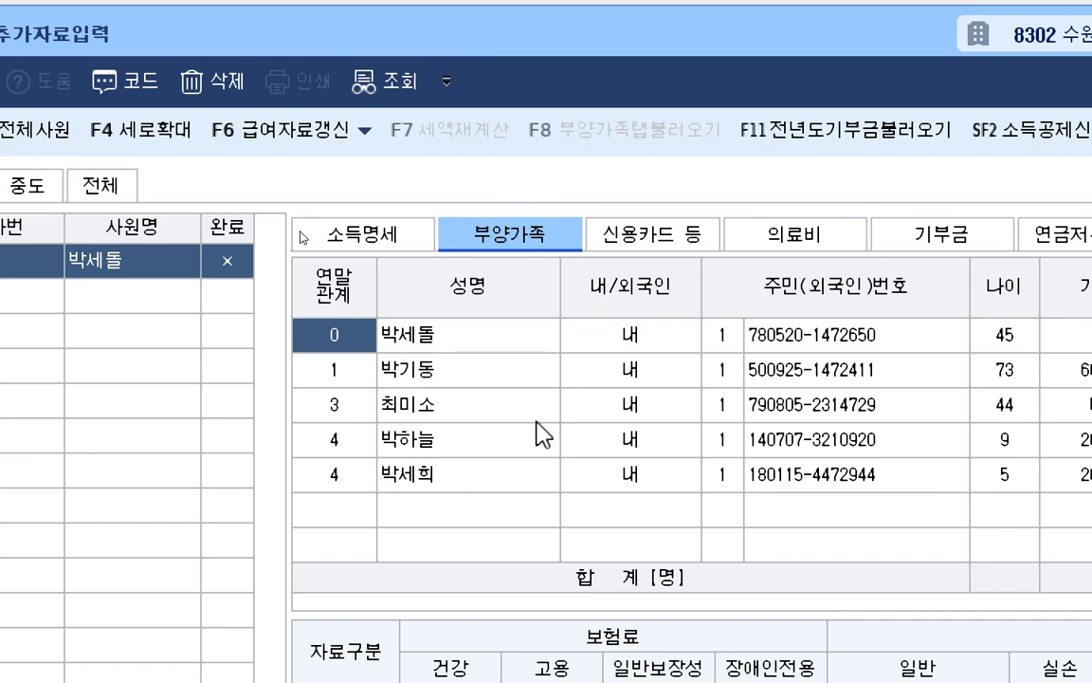
left_click(426, 339)
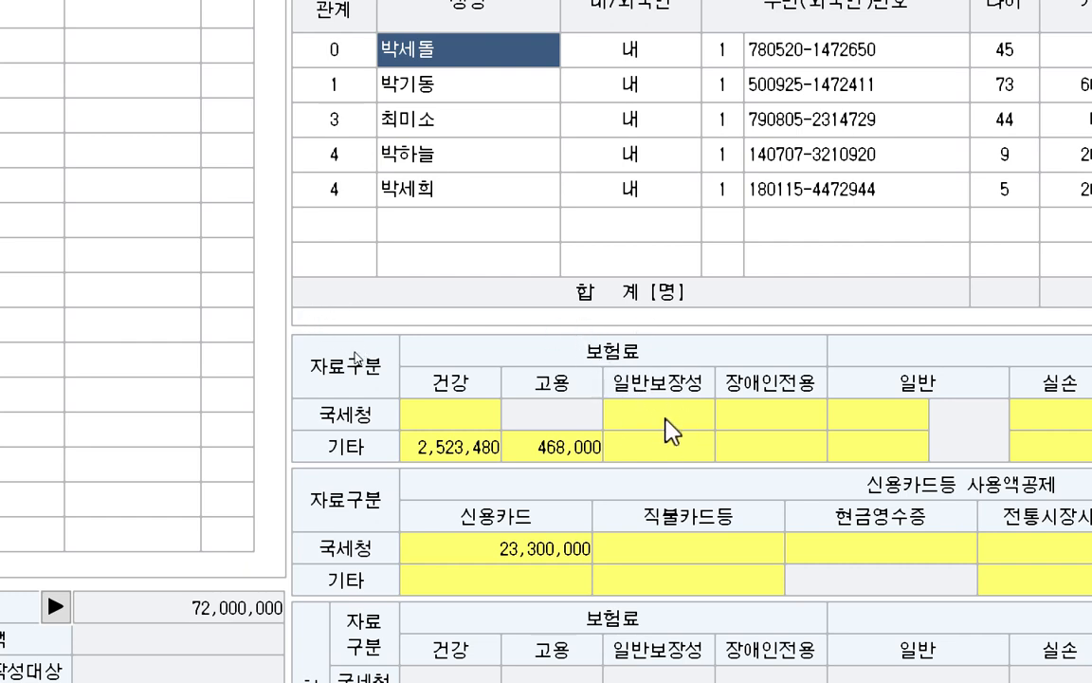
left_click(666, 418)
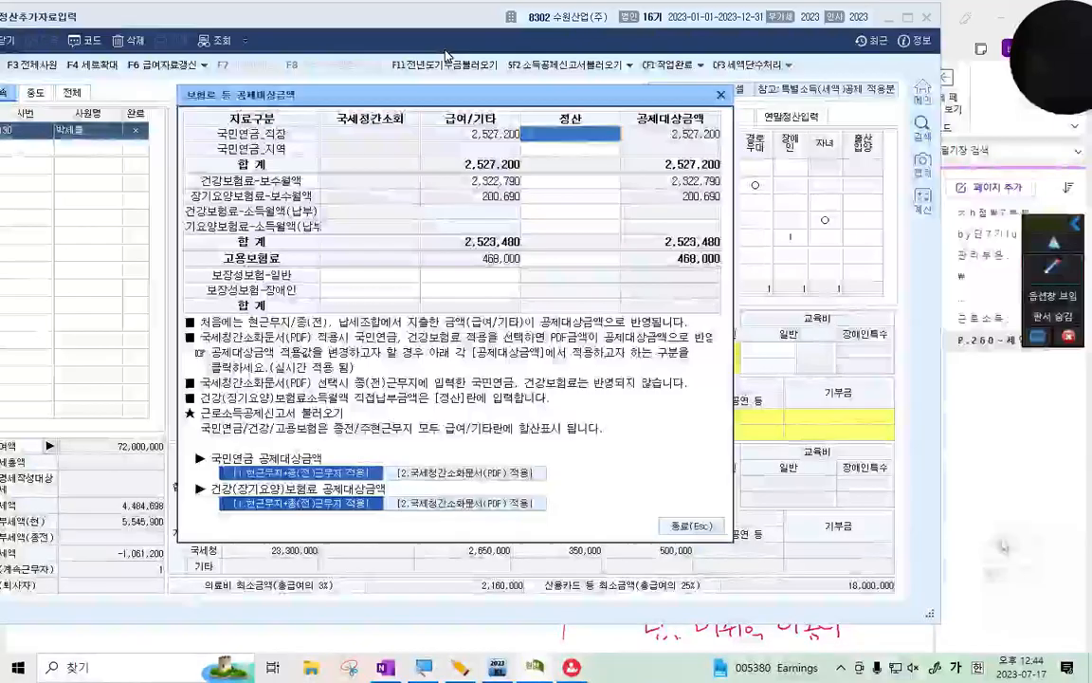
Move the 보험료 details dialog aside, bracket the pension and health insurance rows in red, and mark and circle 보장성보험-일반
left_click_drag(425, 98, 545, 129)
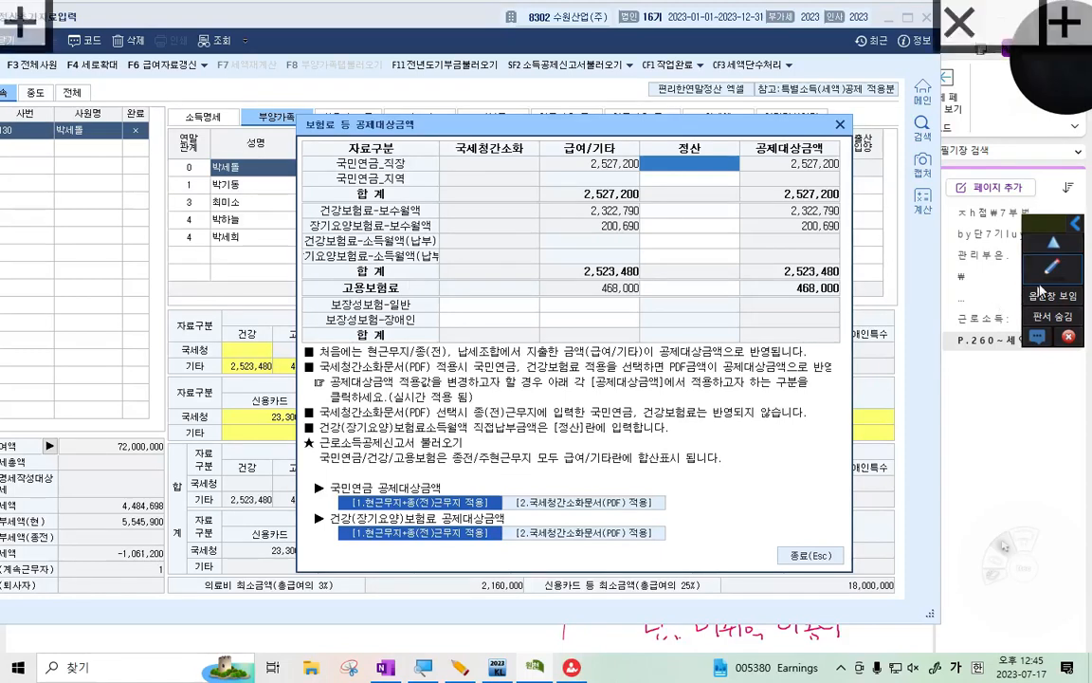
mouse_move(363, 144)
left_mouse_down()
mouse_move(294, 156)
mouse_move(339, 244)
left_mouse_up()
left_click_drag(292, 304, 324, 300)
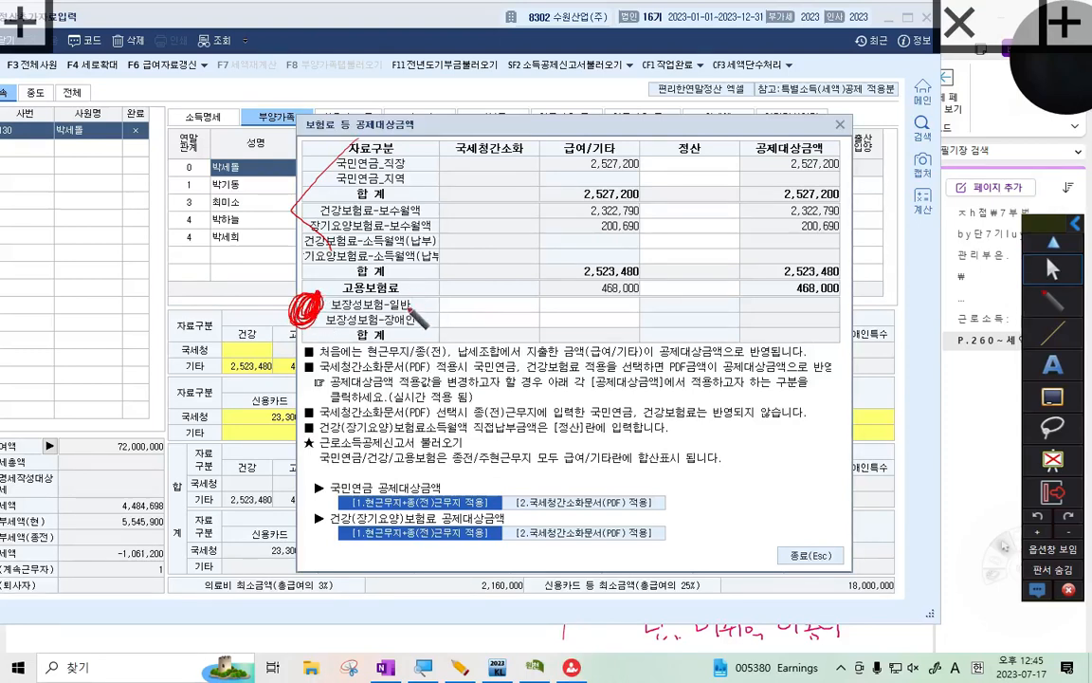
mouse_move(410, 308)
left_mouse_down()
mouse_move(387, 311)
mouse_move(409, 304)
left_mouse_up()
left_click(1068, 276)
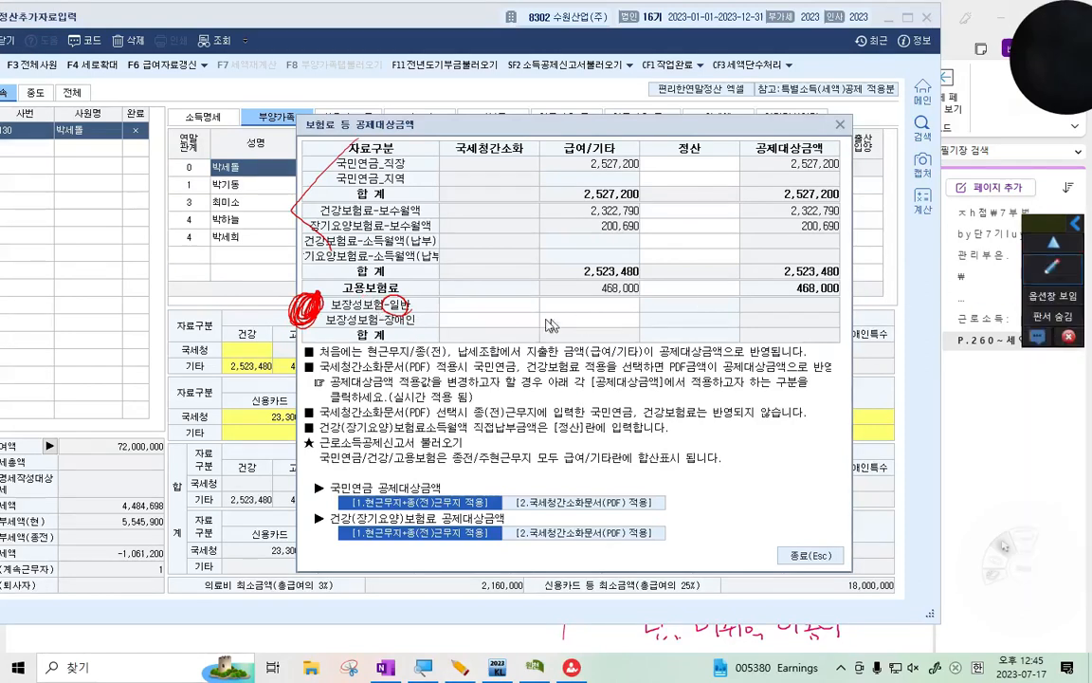
Enter 600,000 as the 국세청간소화 amount of 보장성보험-일반, close the 보험료 details, and clear the red pen marks
left_click(498, 309)
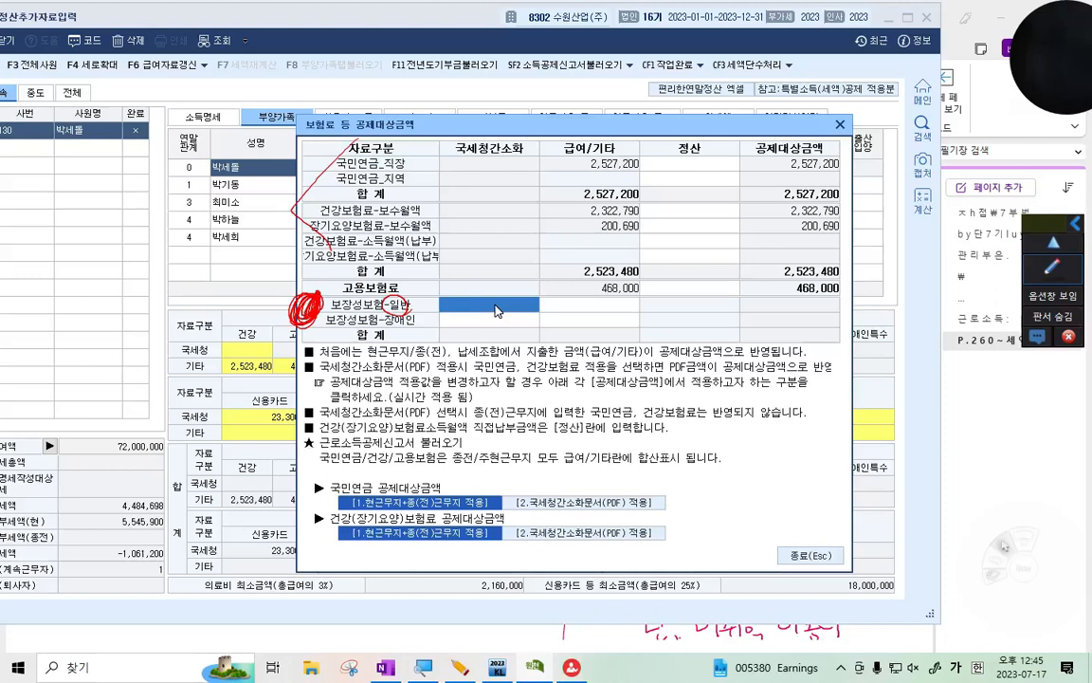
type("6000000")
key("Return")
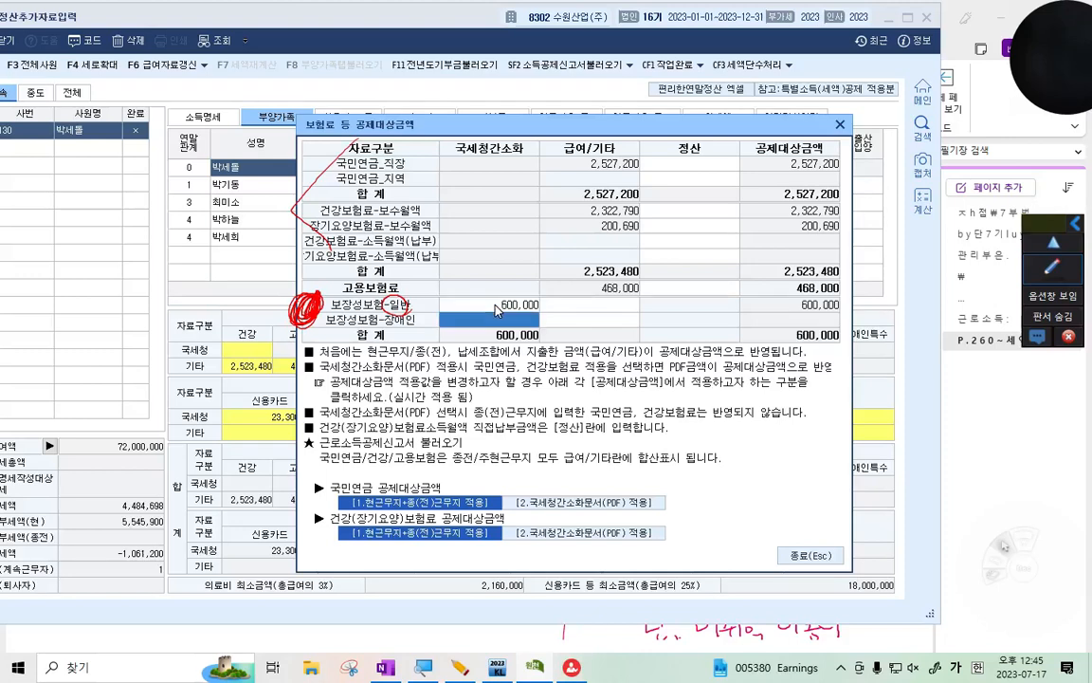
left_click(811, 556)
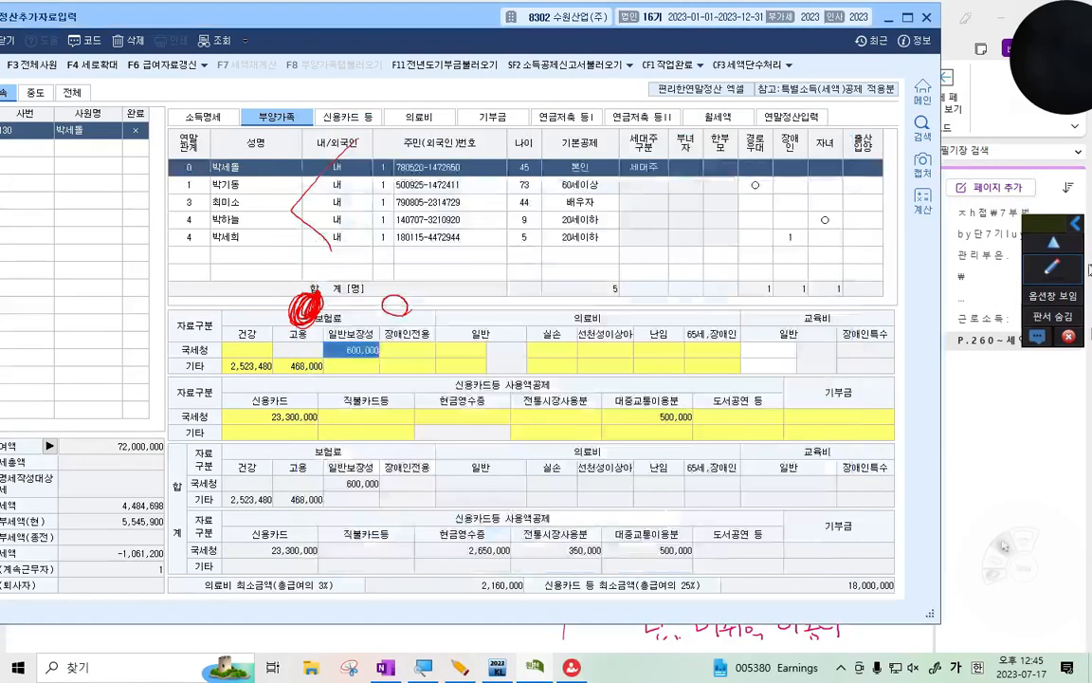
left_click(1054, 396)
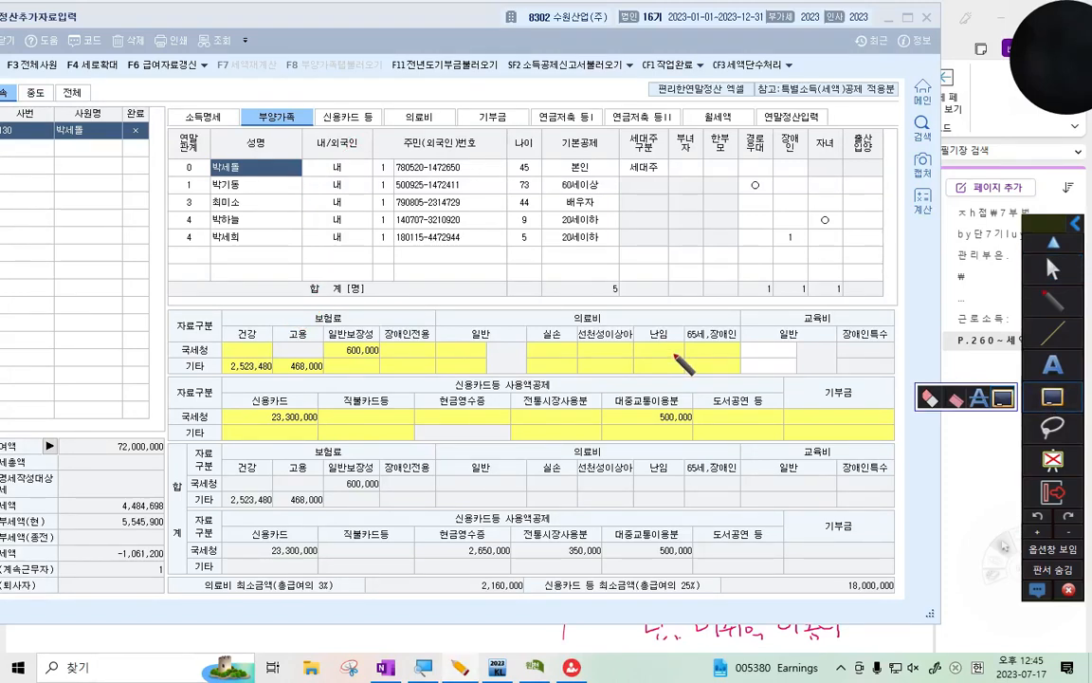
left_click(1053, 269)
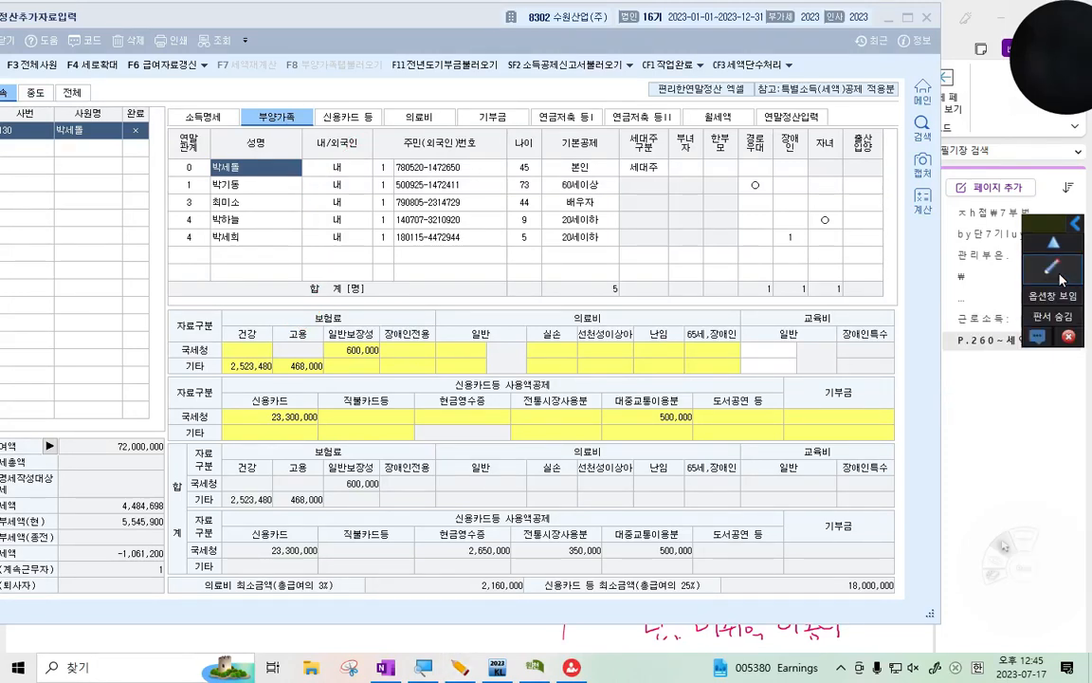
For the 5-year-old disabled child, enter 1,200,000 as the 국세청간소화 amount of 보장성보험-장애인 and close the 보험료 details
left_click(257, 243)
left_click(257, 239)
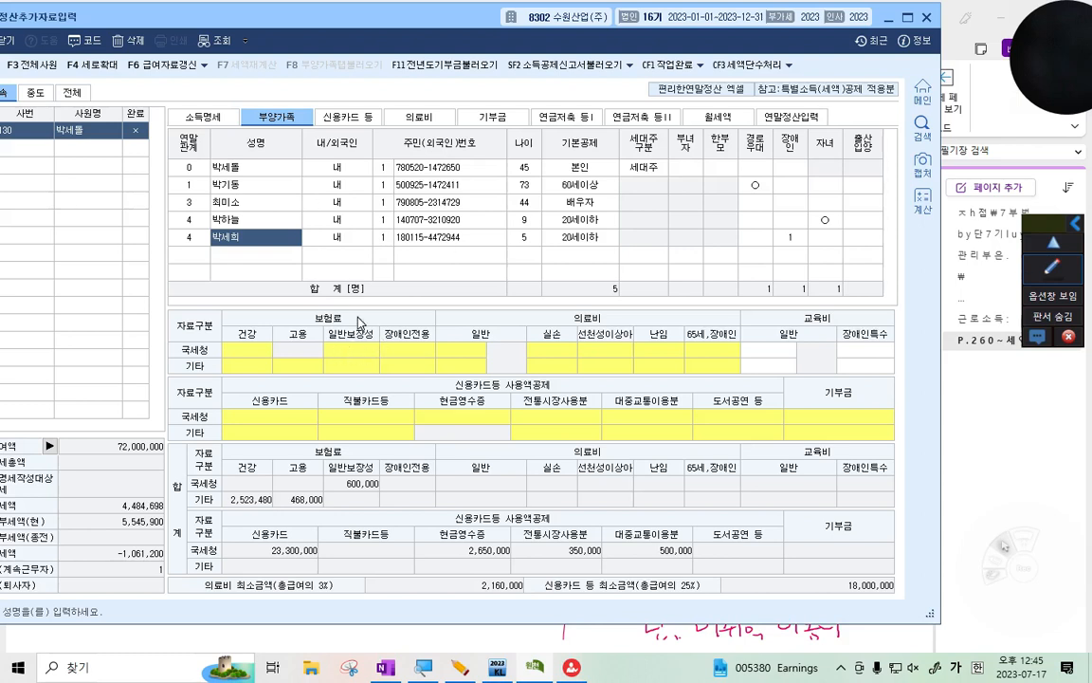
double_click(328, 317)
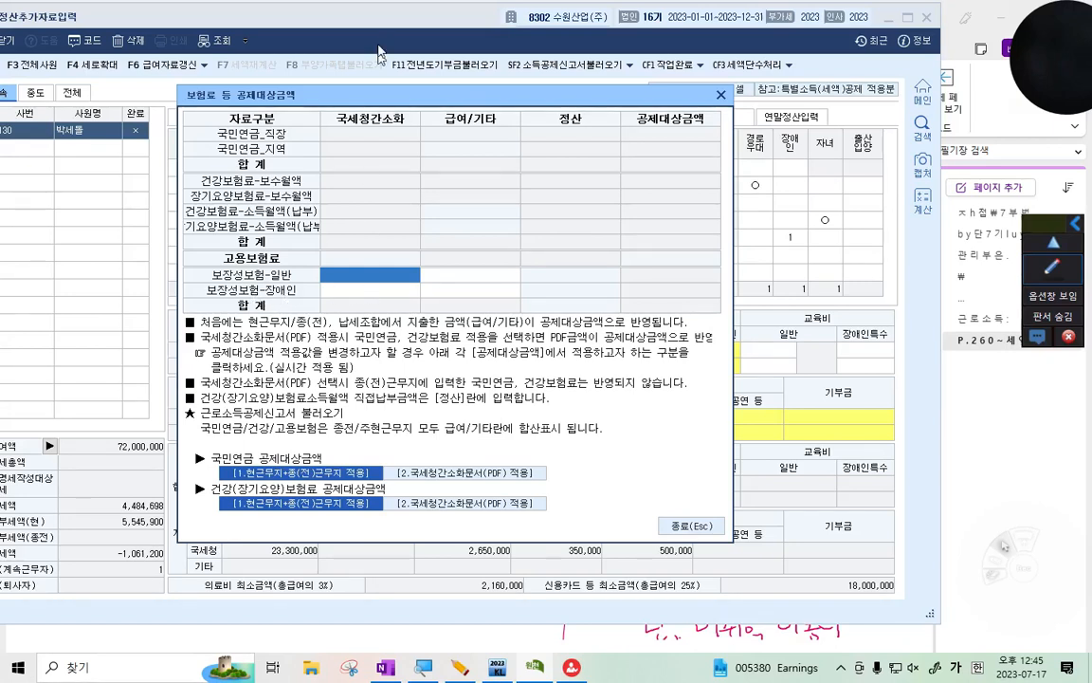
left_click(354, 293)
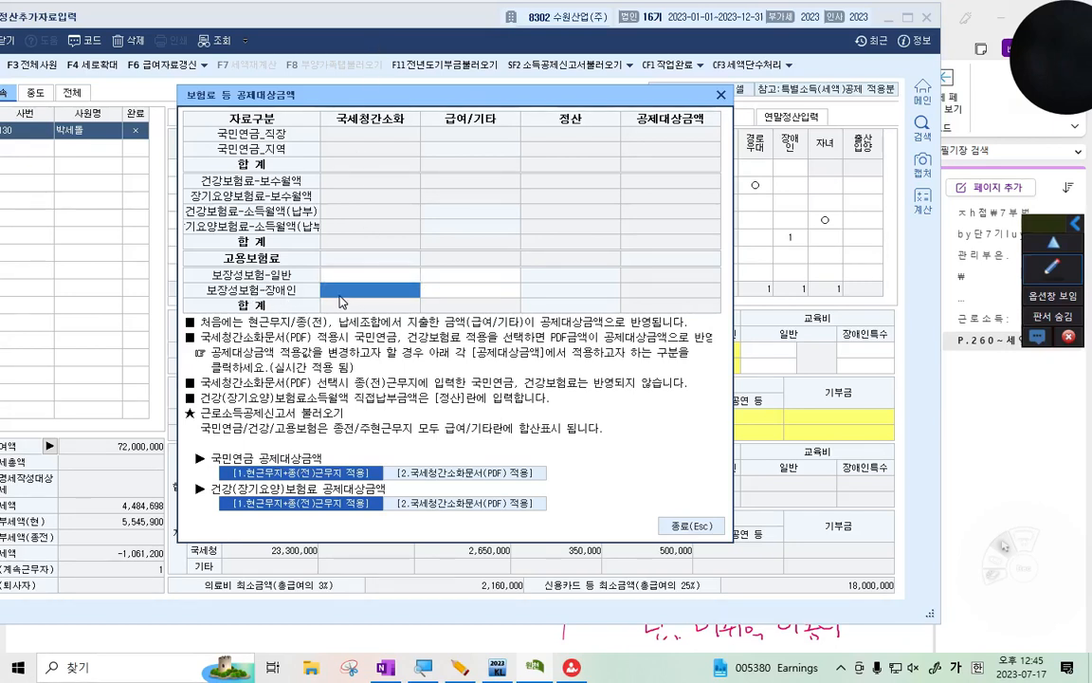
type("1200000")
key("Return")
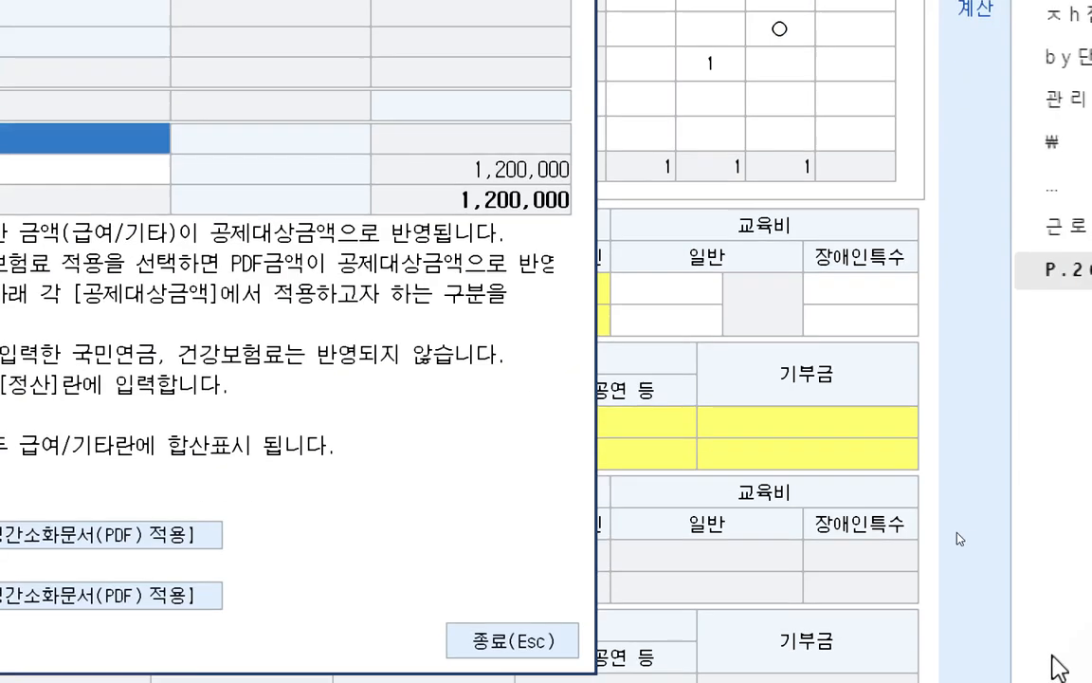
left_click(533, 641)
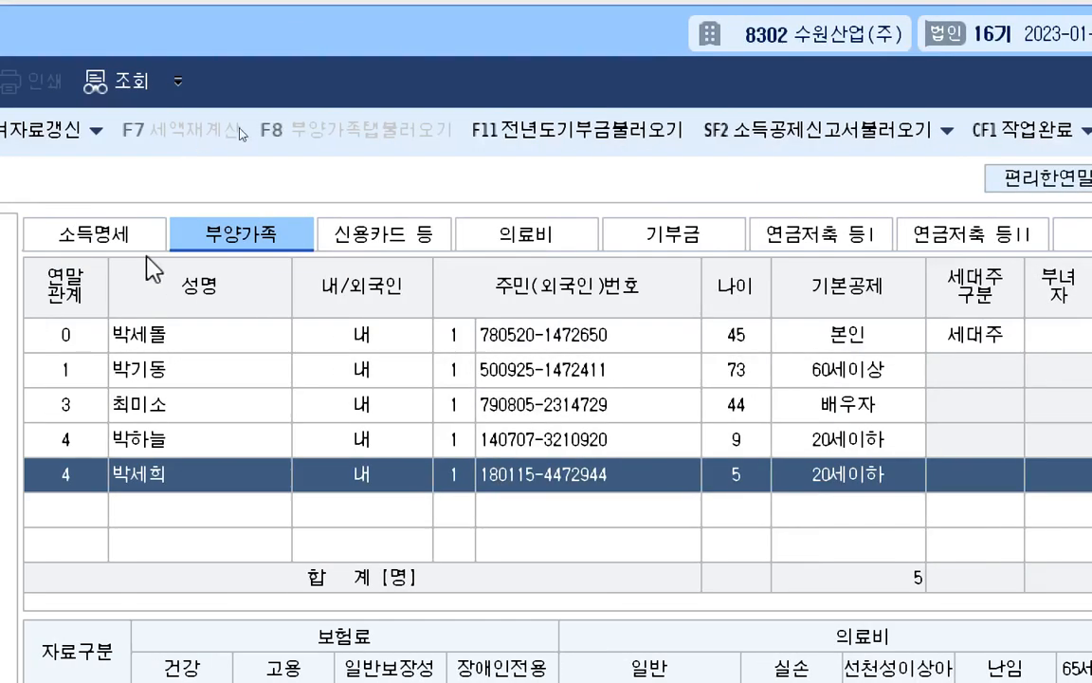
Open the 의료비 data and add the employee (본인) to the first line from the dependants list
left_click(580, 252)
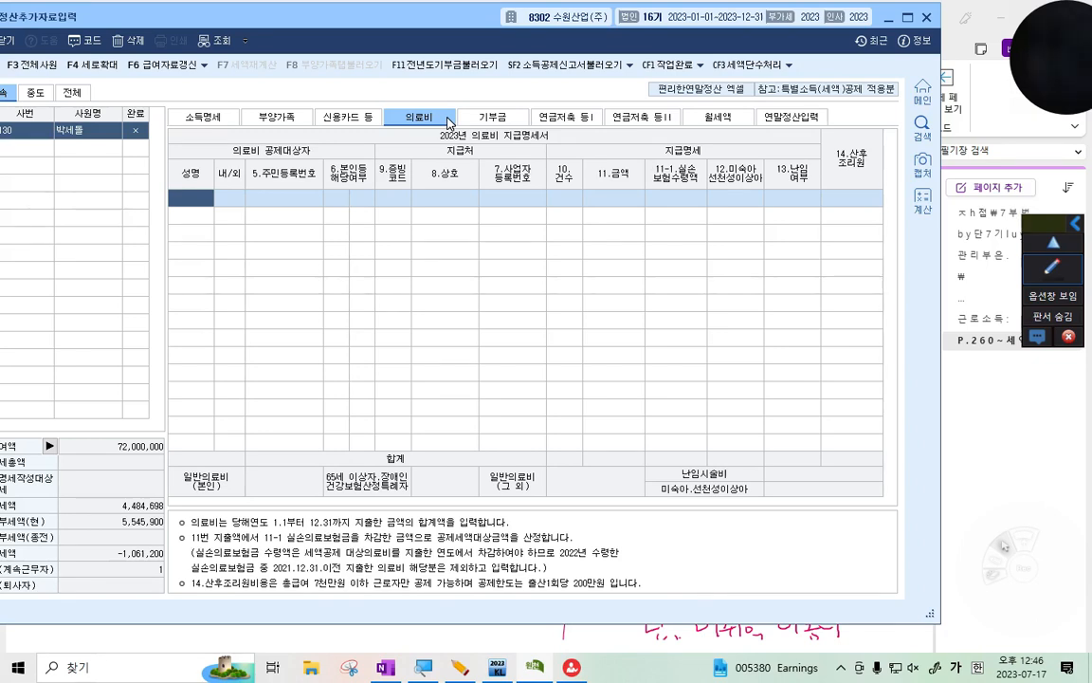
left_click(1037, 271)
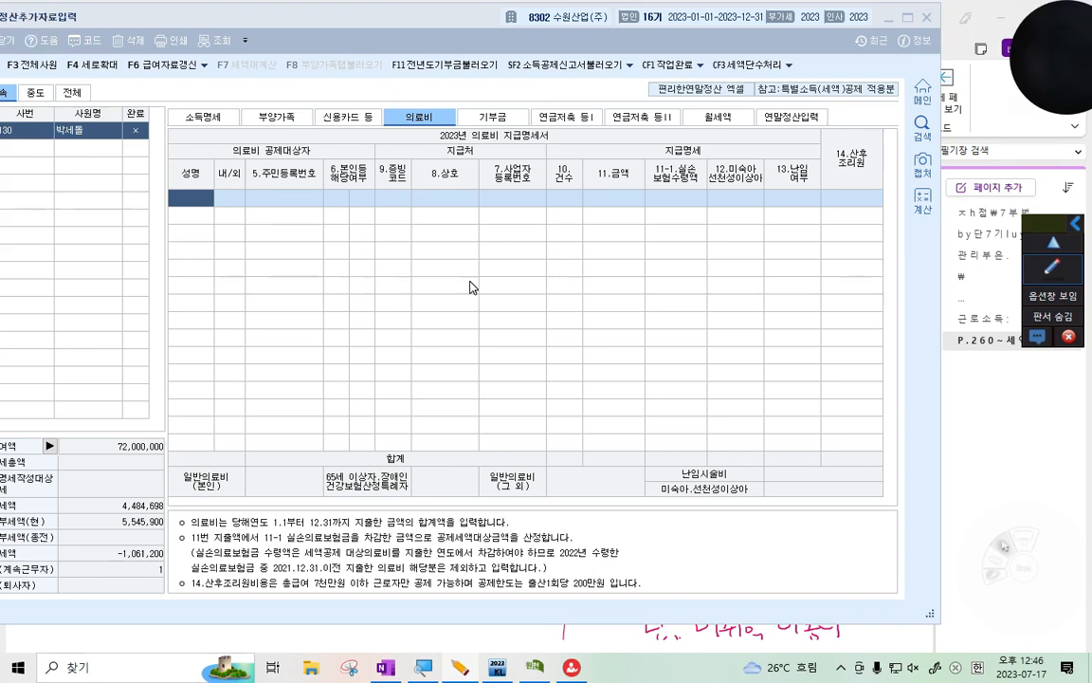
left_click(191, 201)
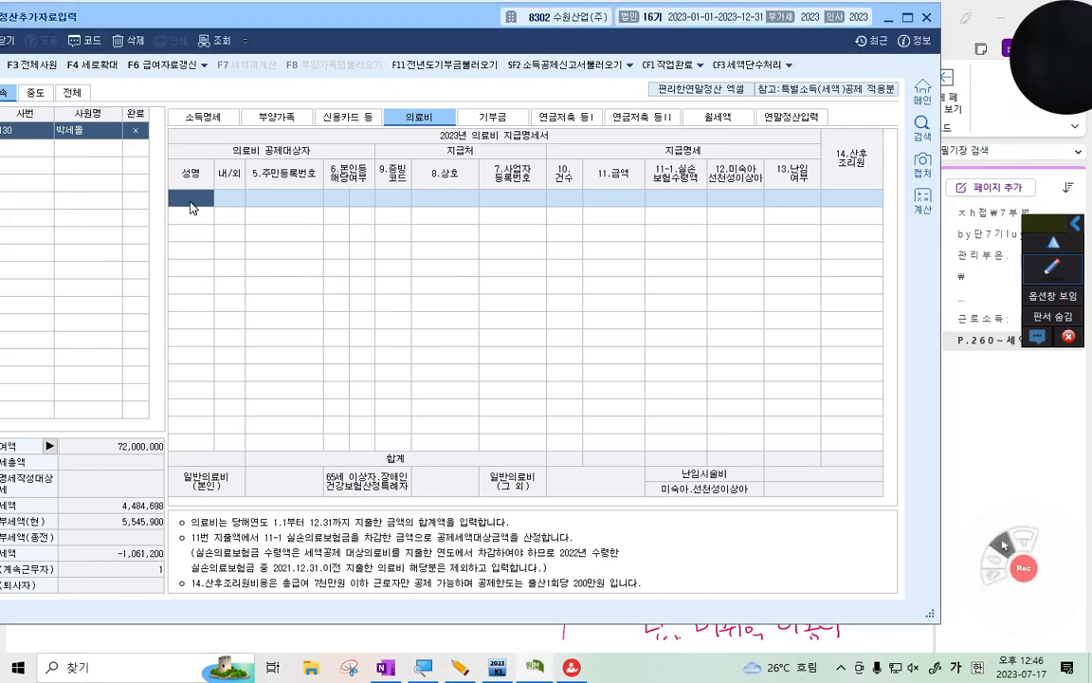
double_click(191, 205)
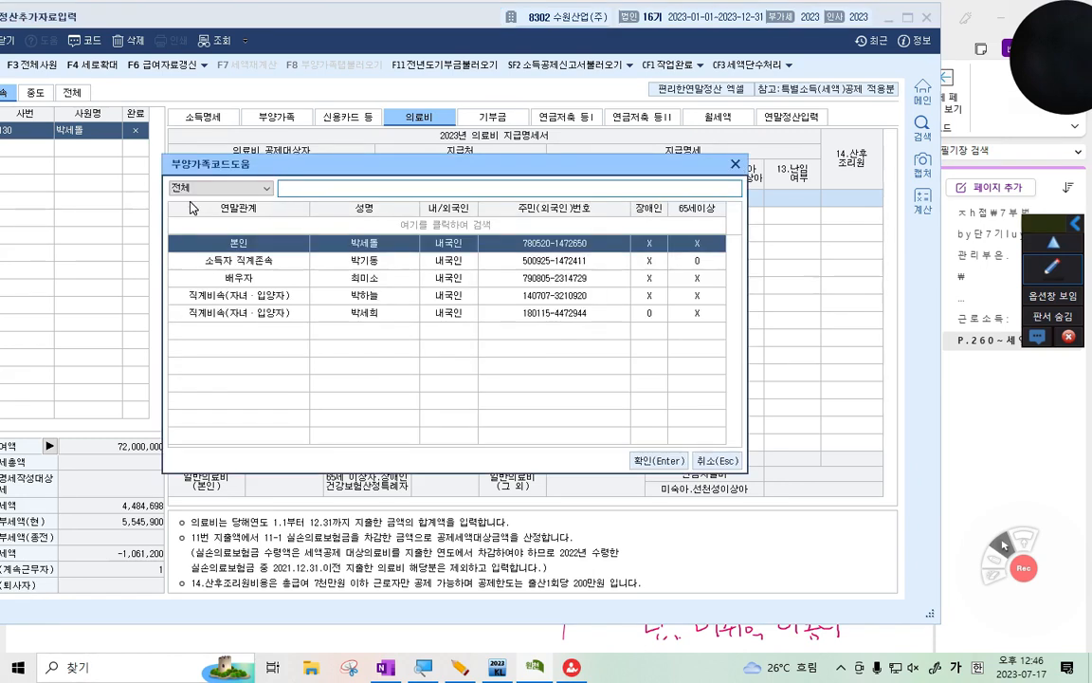
key("Return")
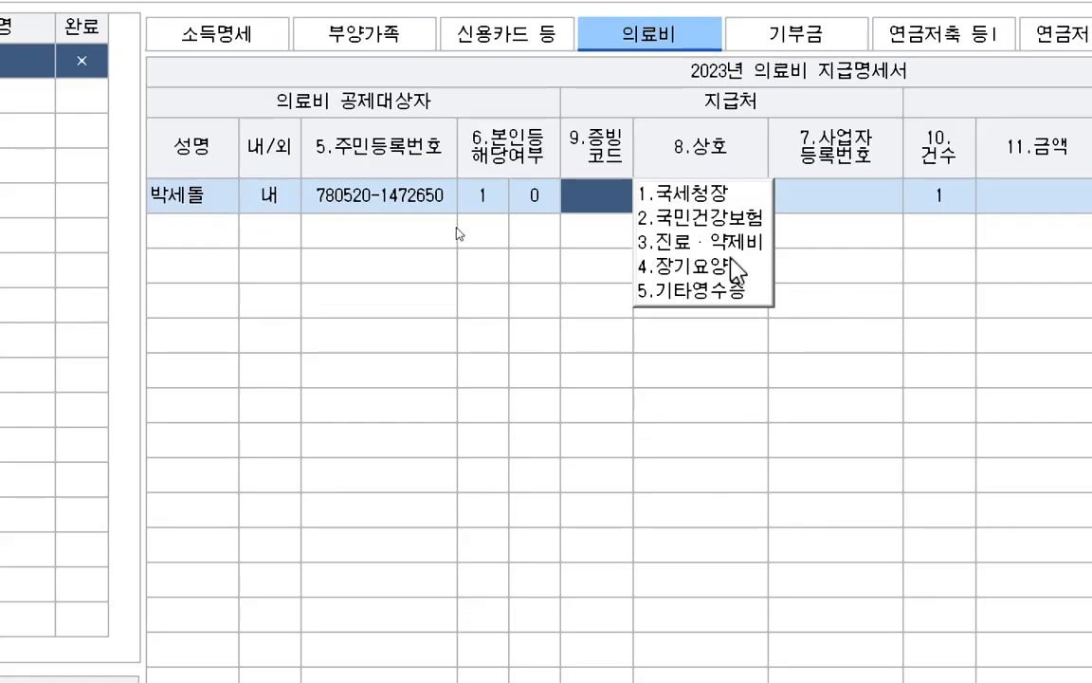
Set the employee's own medical expense line to evidence code 1.국세청장 with an amount of 500,000
left_click(715, 195)
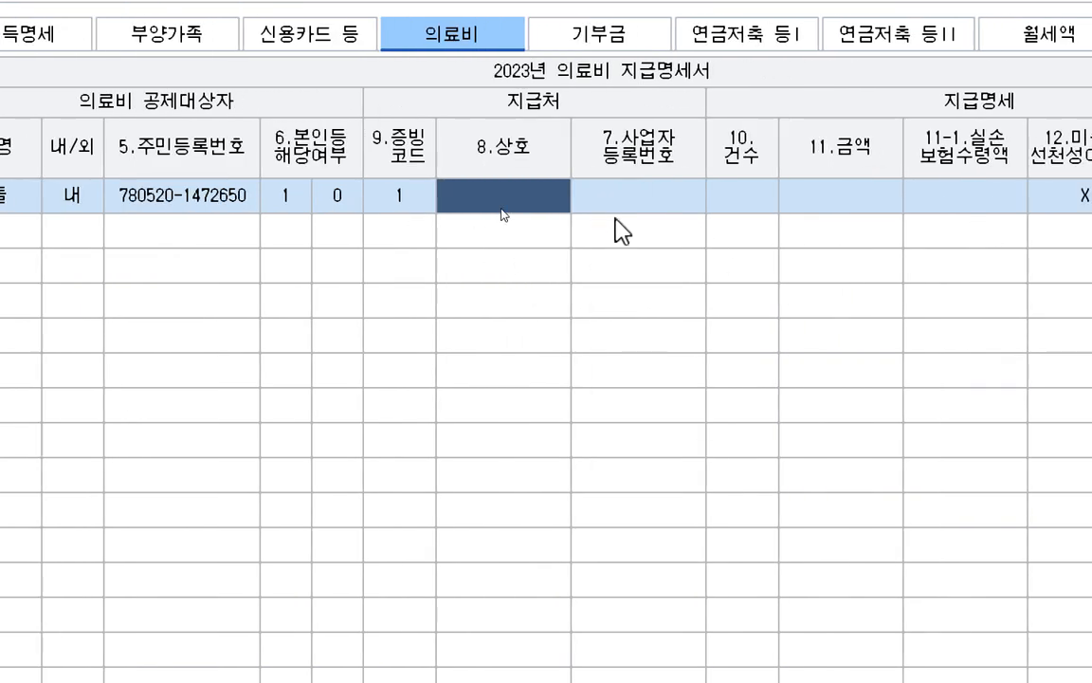
left_click(648, 210)
key("Return")
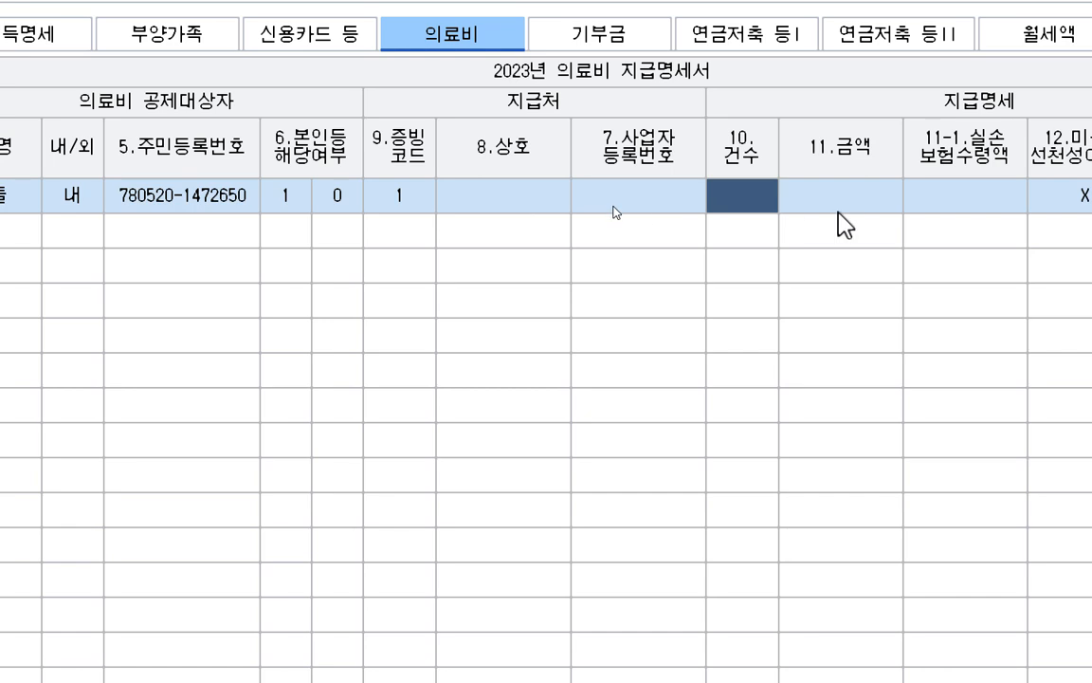
left_click(817, 198)
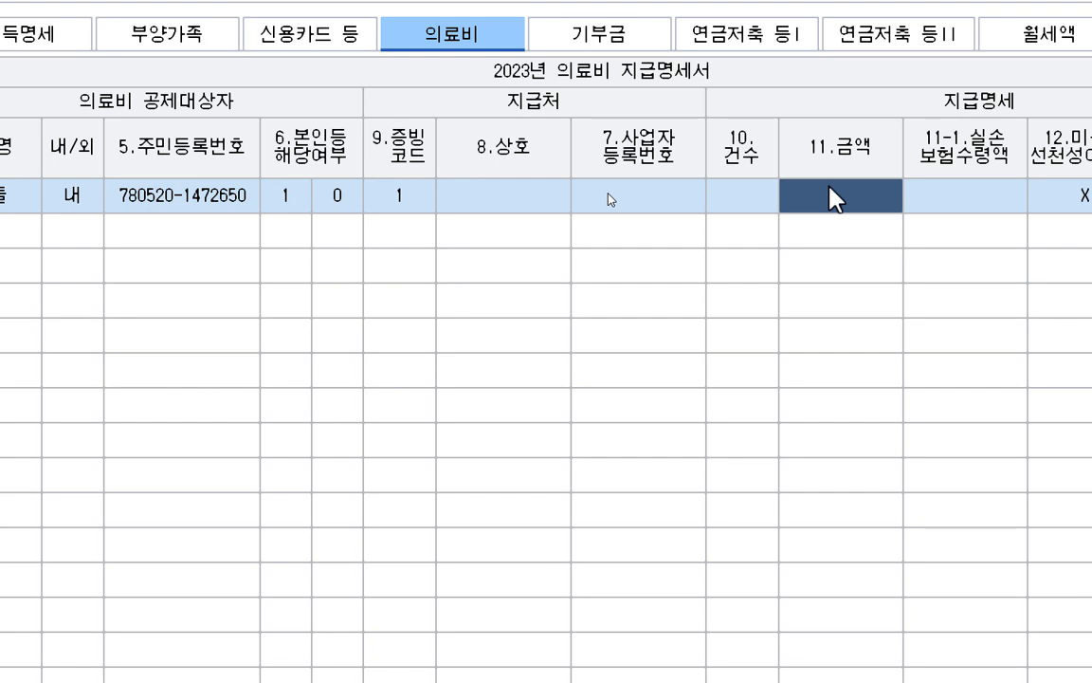
type("500000")
key("Return")
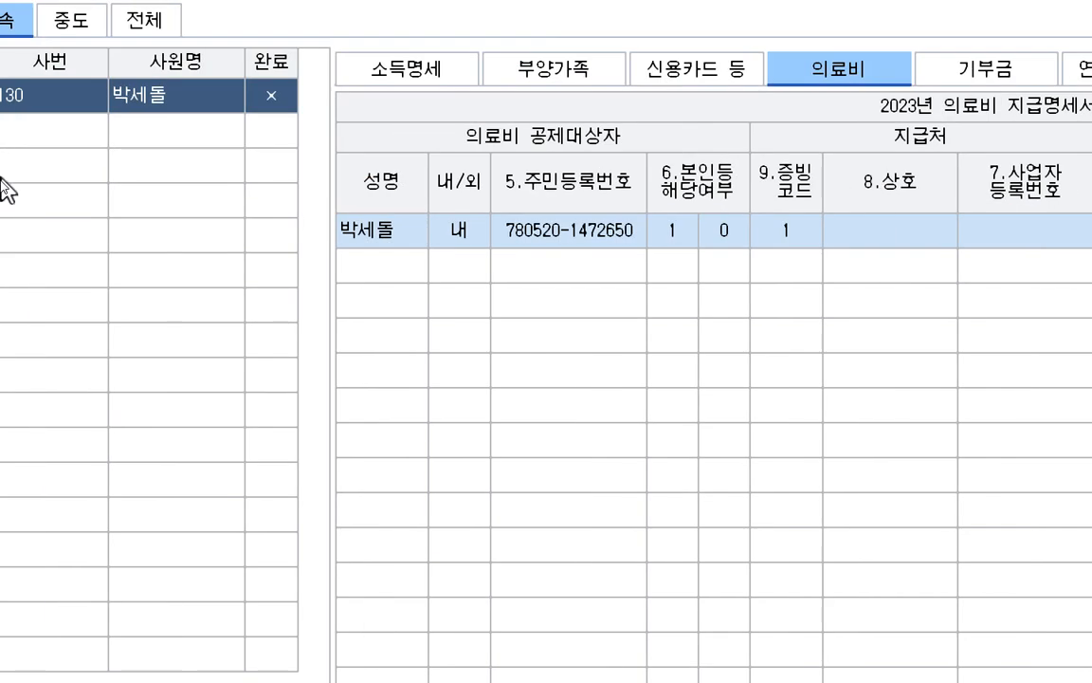
Add the disabled child to the second 의료비 line from the dependants list
left_click(362, 270)
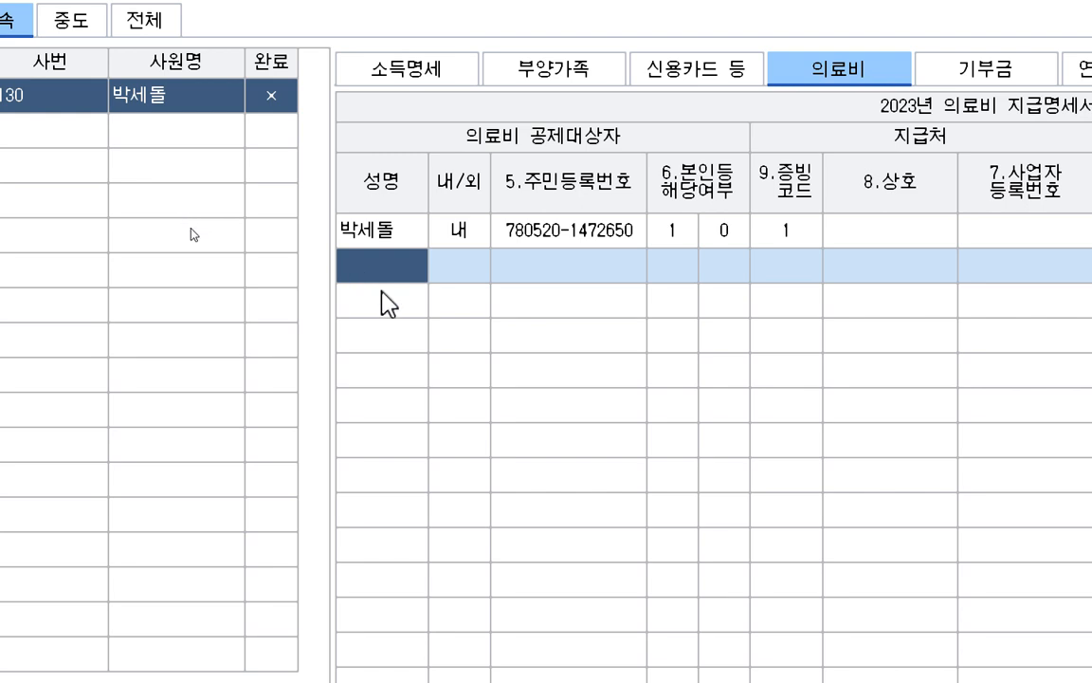
double_click(383, 303)
left_click(543, 464)
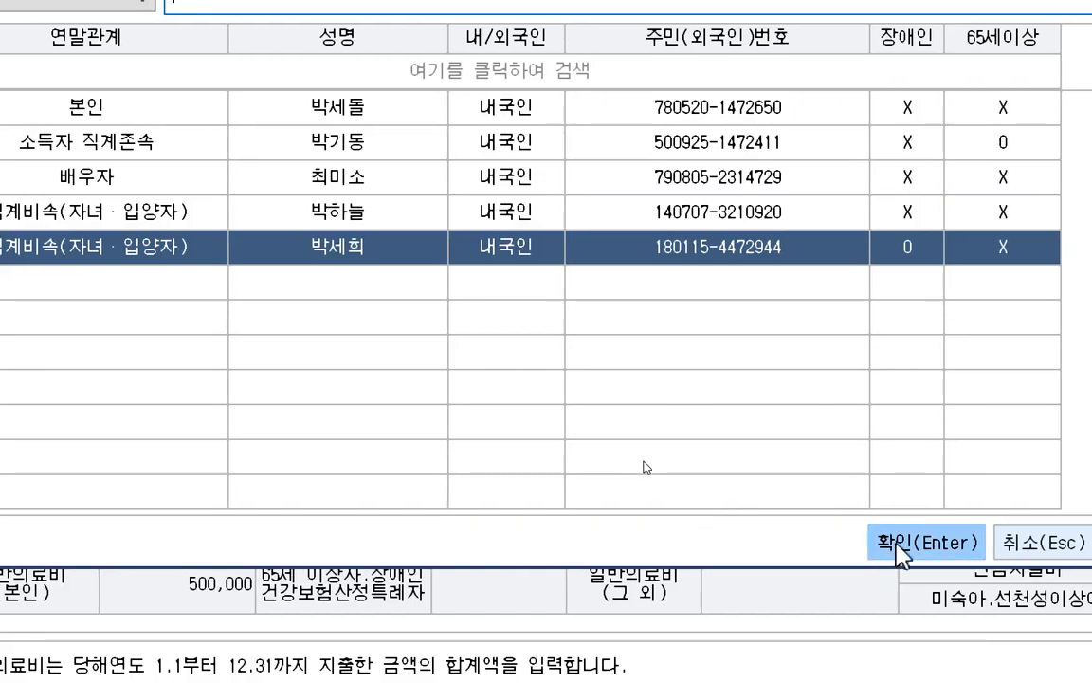
left_click(882, 537)
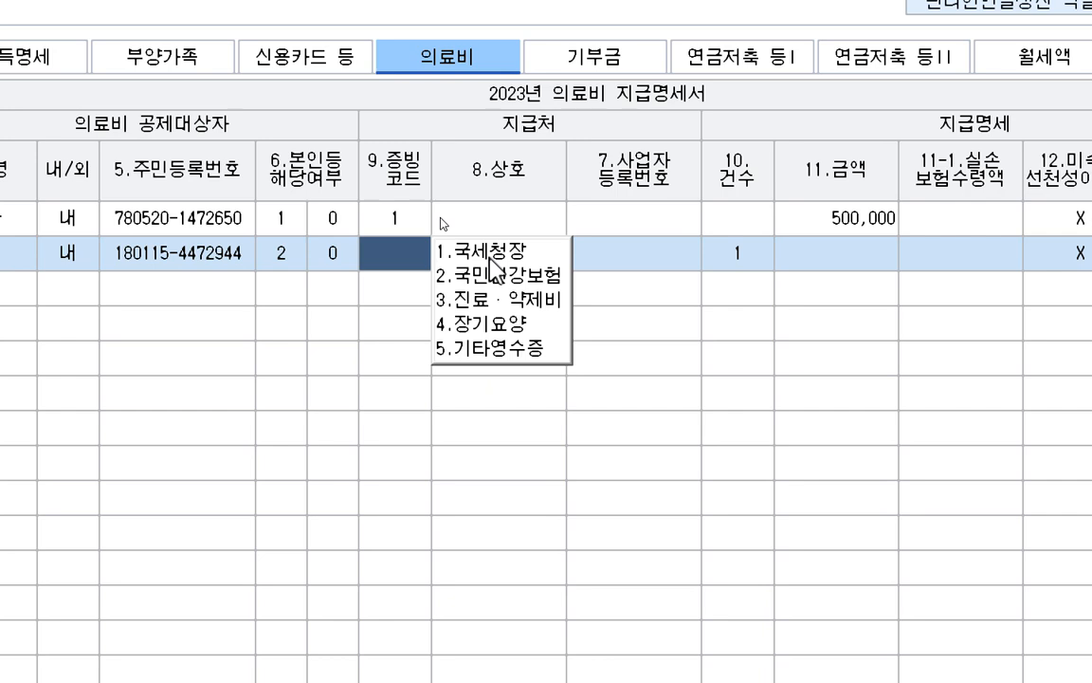
Set the disabled child's medical expense line to evidence code 1.국세청장 with an amount of 130,000
left_click(490, 251)
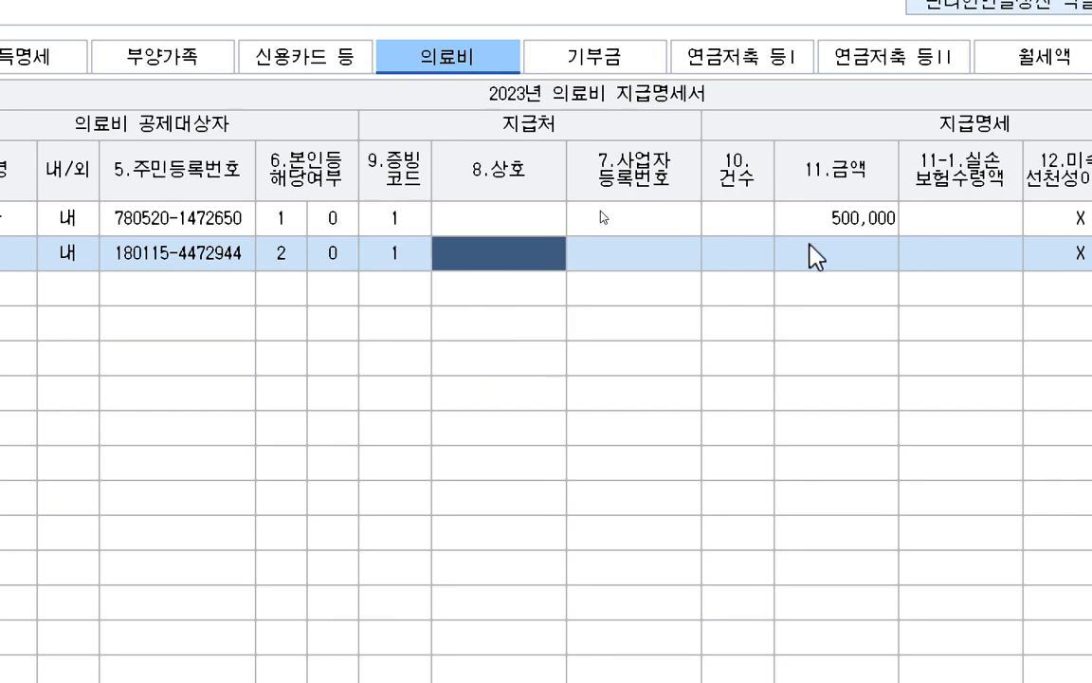
left_click(847, 257)
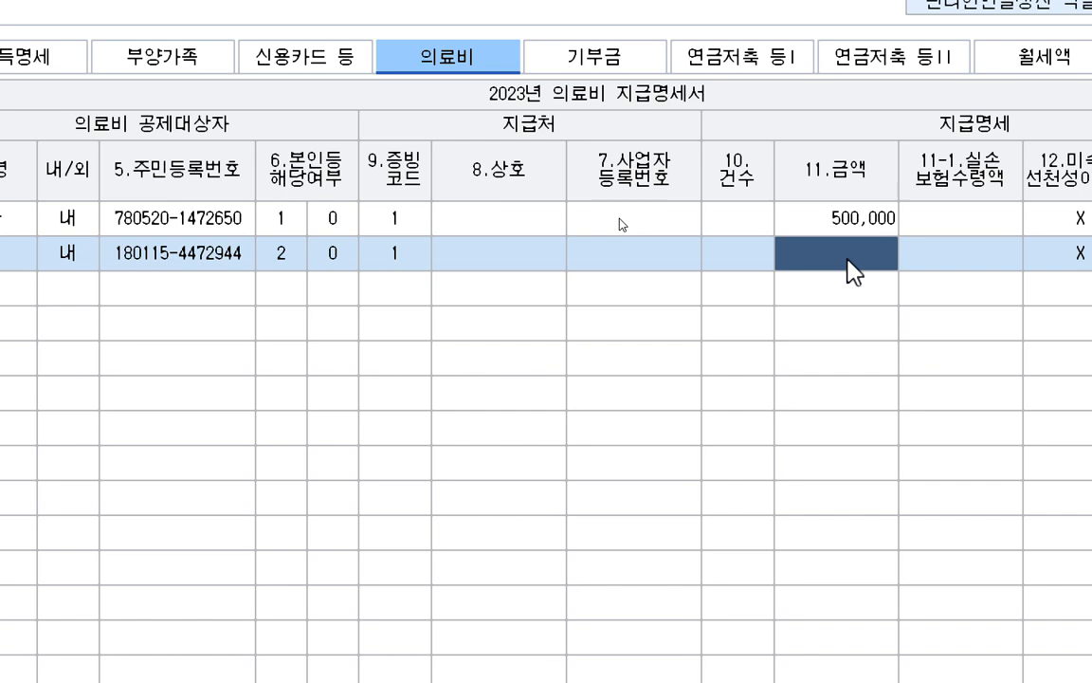
left_click(854, 271)
type("130")
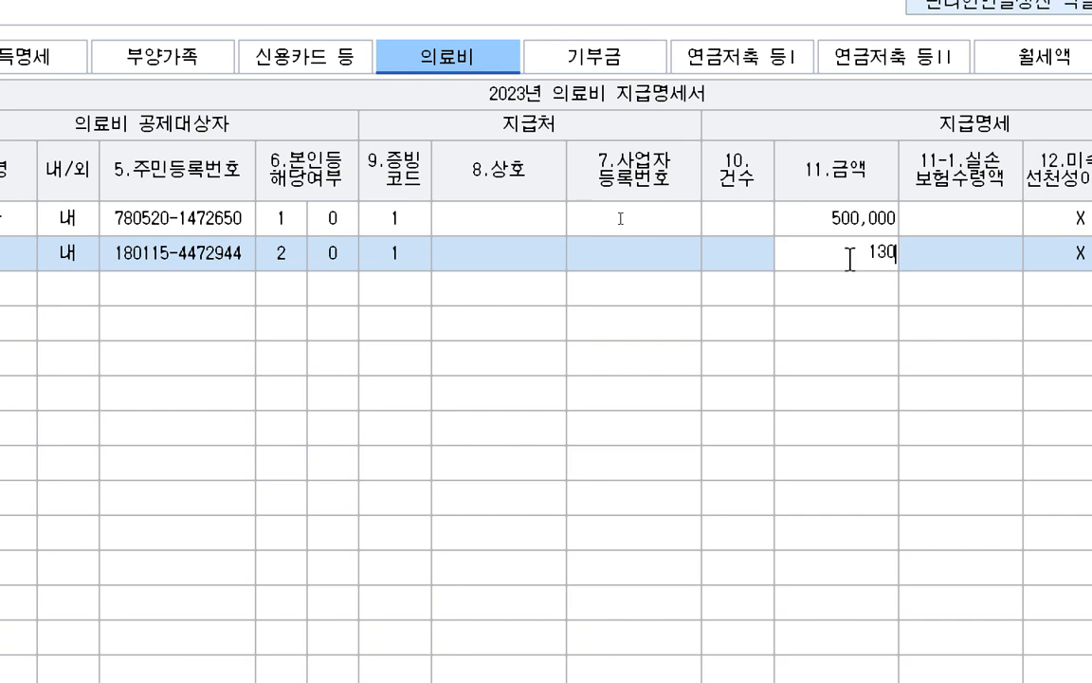
key("Return")
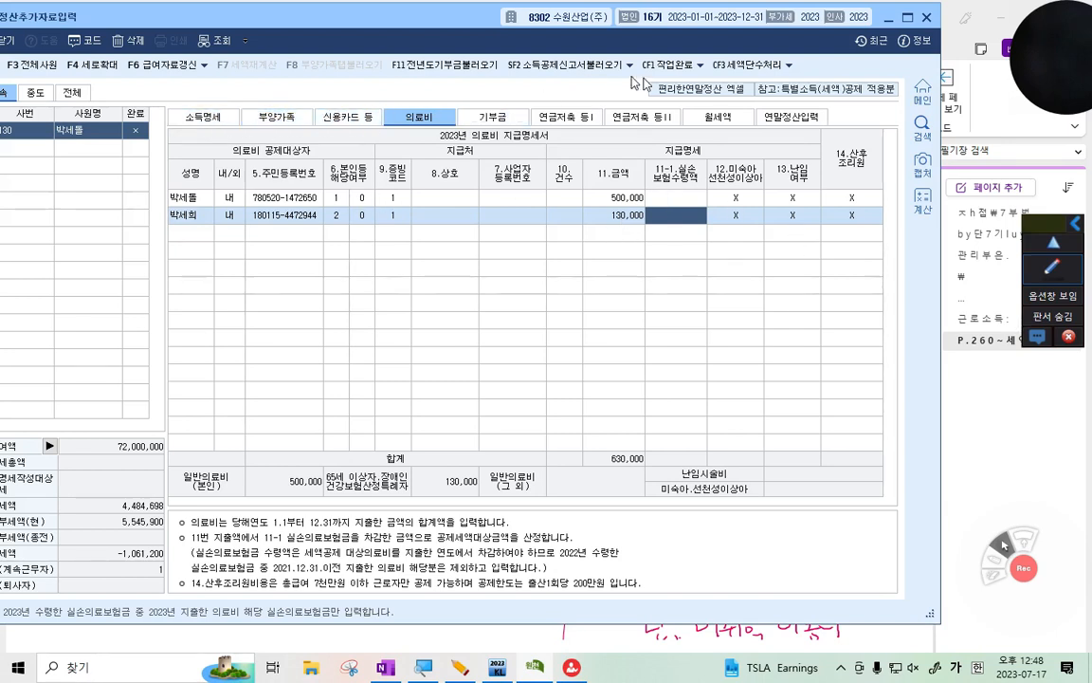
Check the amounts carried into the 부양가족 data, and switch to the OneNote notes on 교육비
left_click(276, 118)
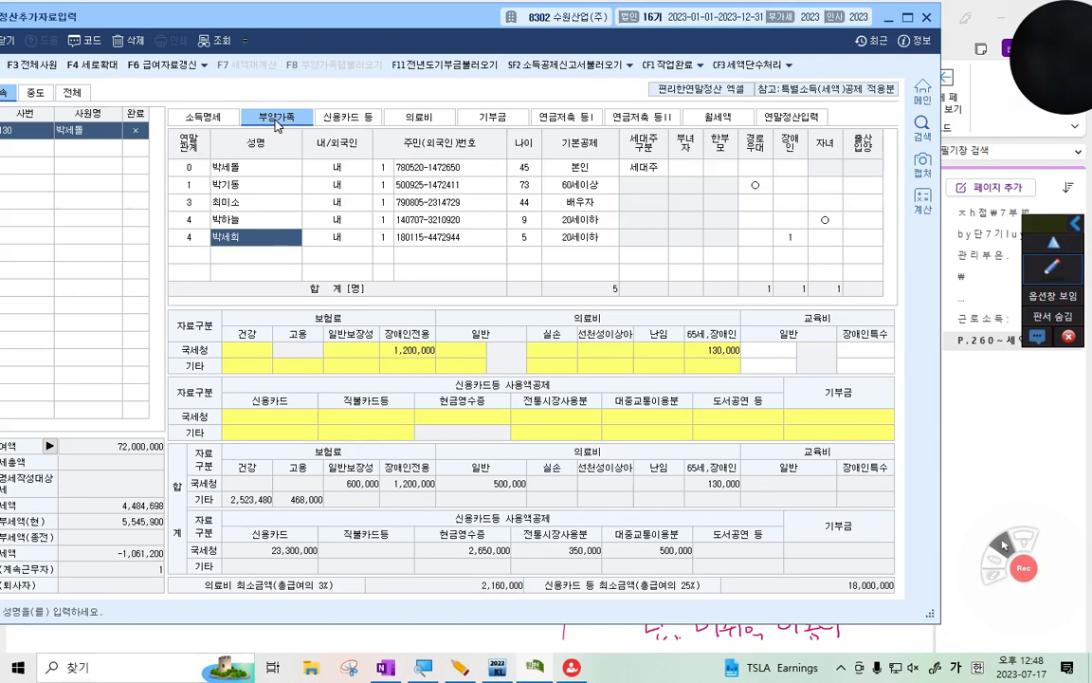
left_click(1006, 436)
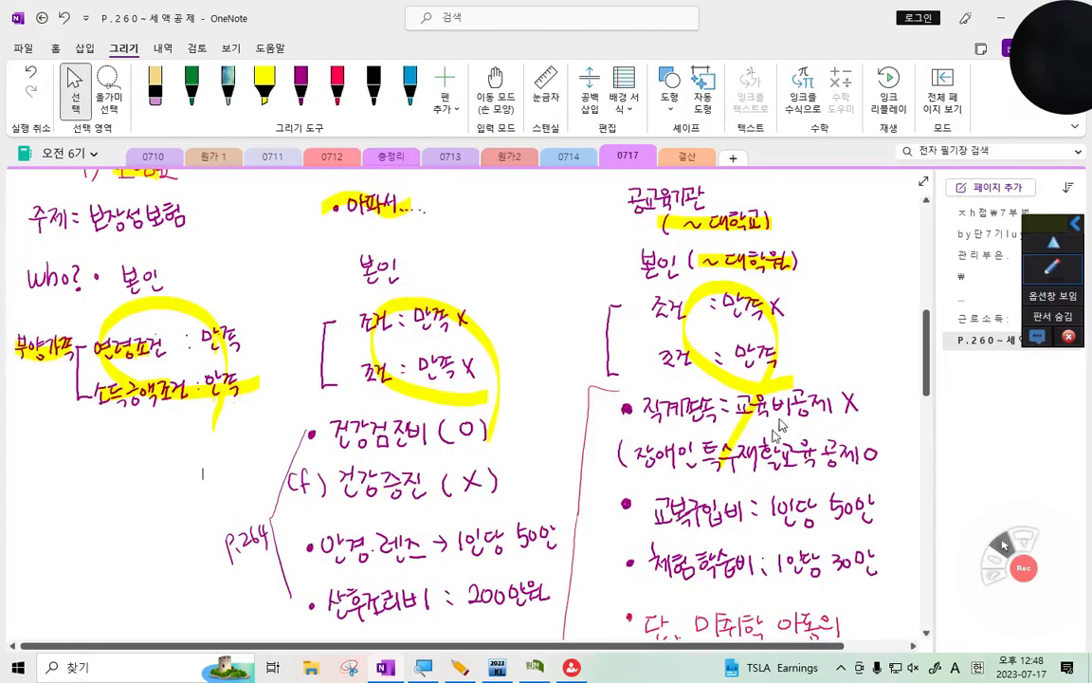
scroll(776, 540, "down", 2, "ctrl")
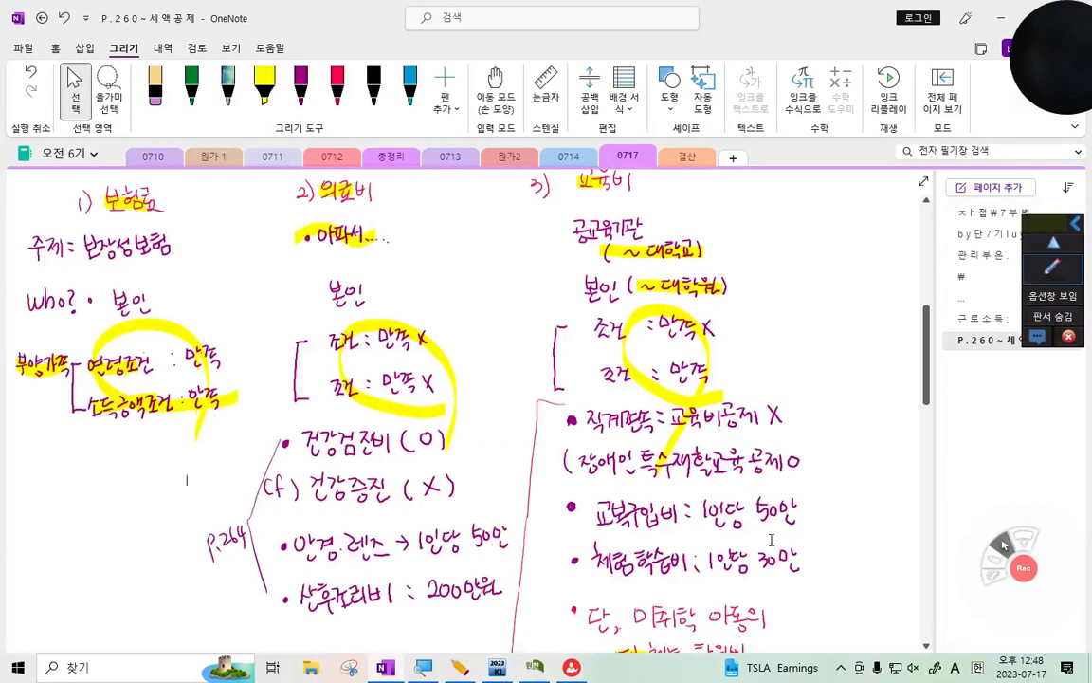
Draw a yellow highlighter arrow at ~대학원 and marks beside the two 조건 lines under 교육비, and return to the selection tool
left_click(265, 83)
mouse_move(787, 225)
left_mouse_down()
mouse_move(733, 287)
mouse_move(752, 284)
left_mouse_up()
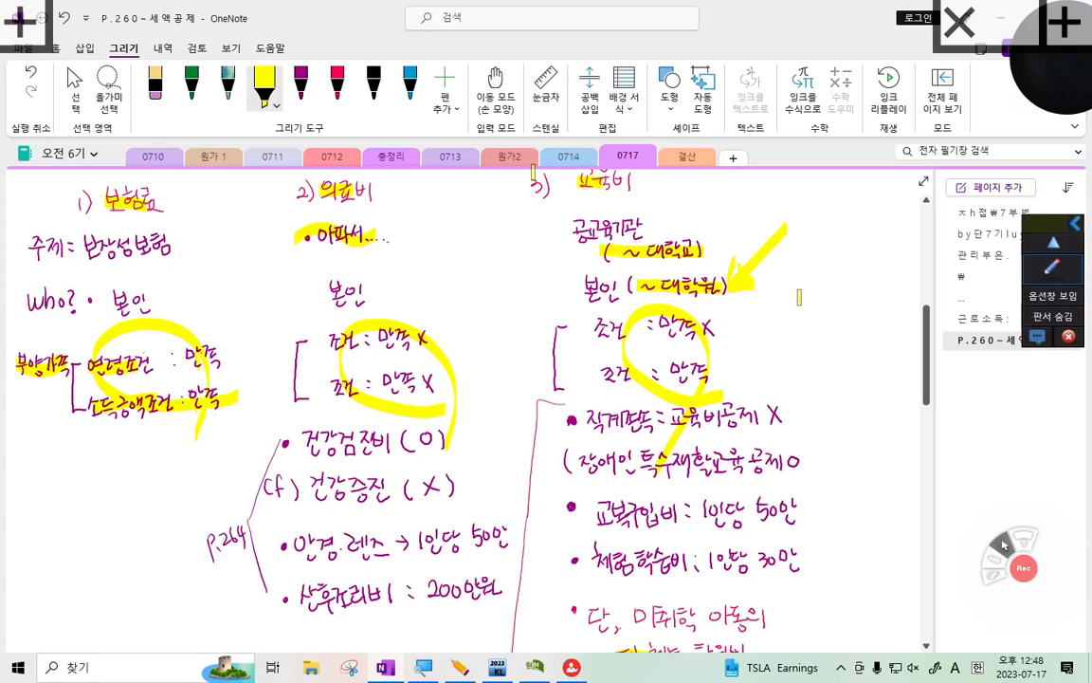
left_click_drag(787, 273, 730, 323)
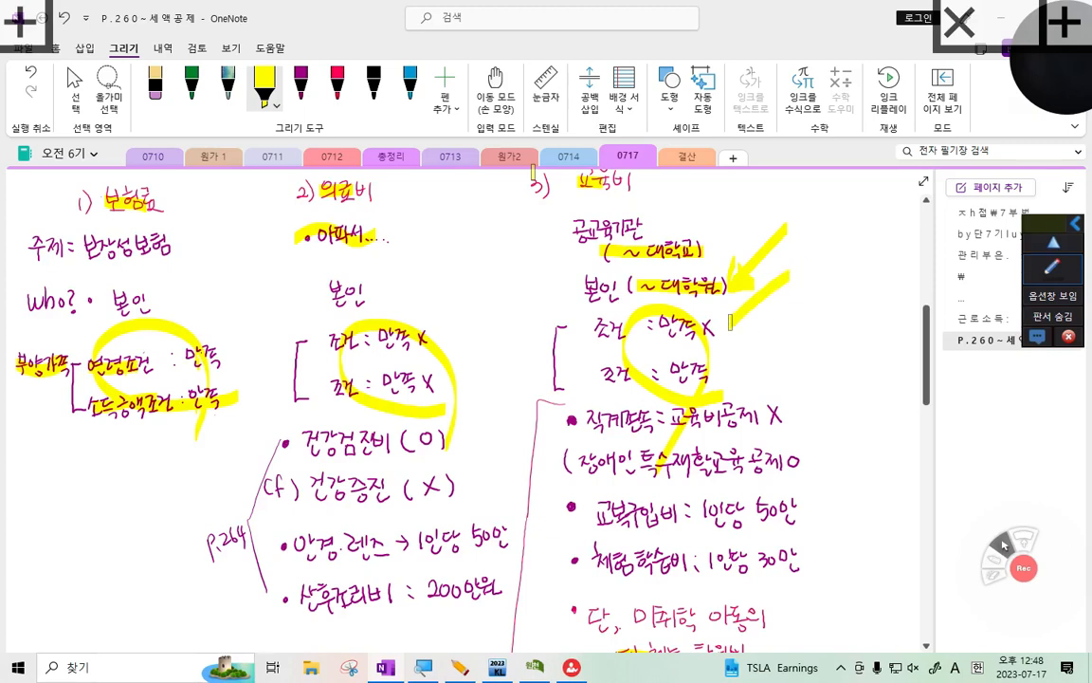
mouse_move(724, 375)
left_mouse_down()
mouse_move(725, 388)
mouse_move(739, 386)
left_mouse_up()
key("Escape")
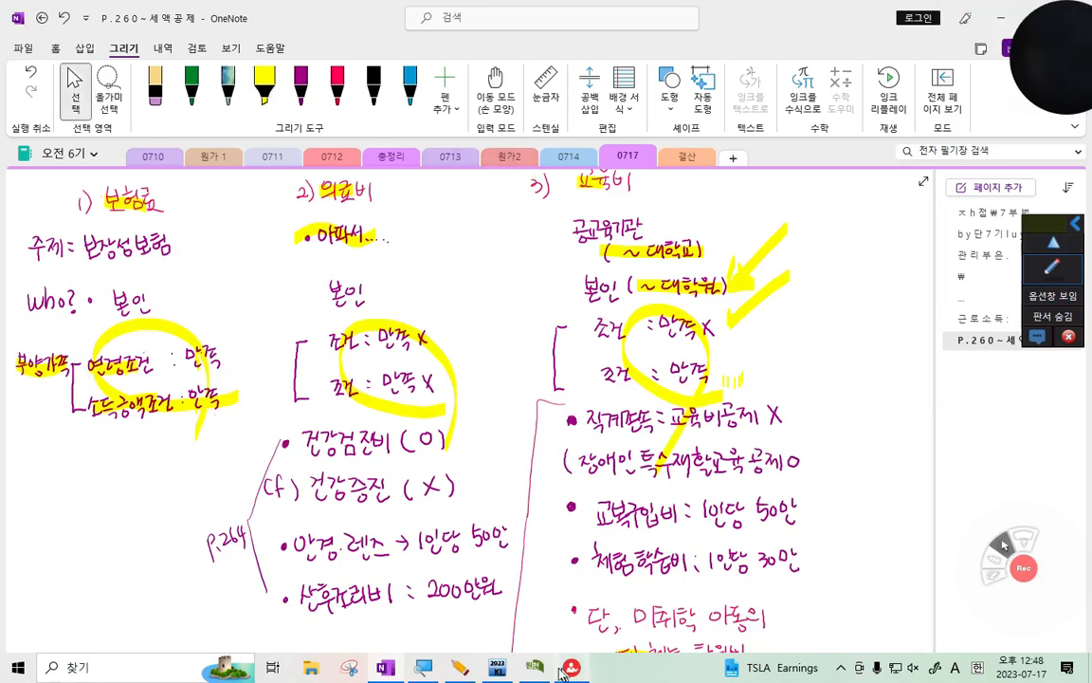
Switch back to the 연말정산추가자료입력 window and set the spouse's general 국세청 교육비 to 5,000,000 with category 3.대학생
left_click(510, 672)
mouse_move(513, 670)
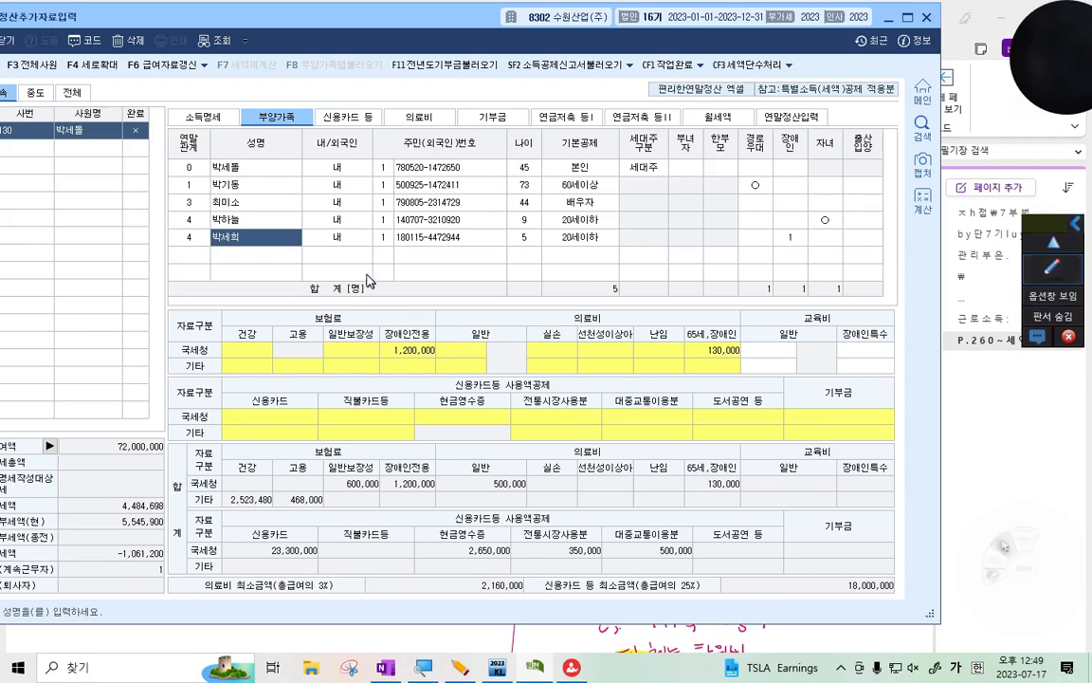
left_click(236, 208)
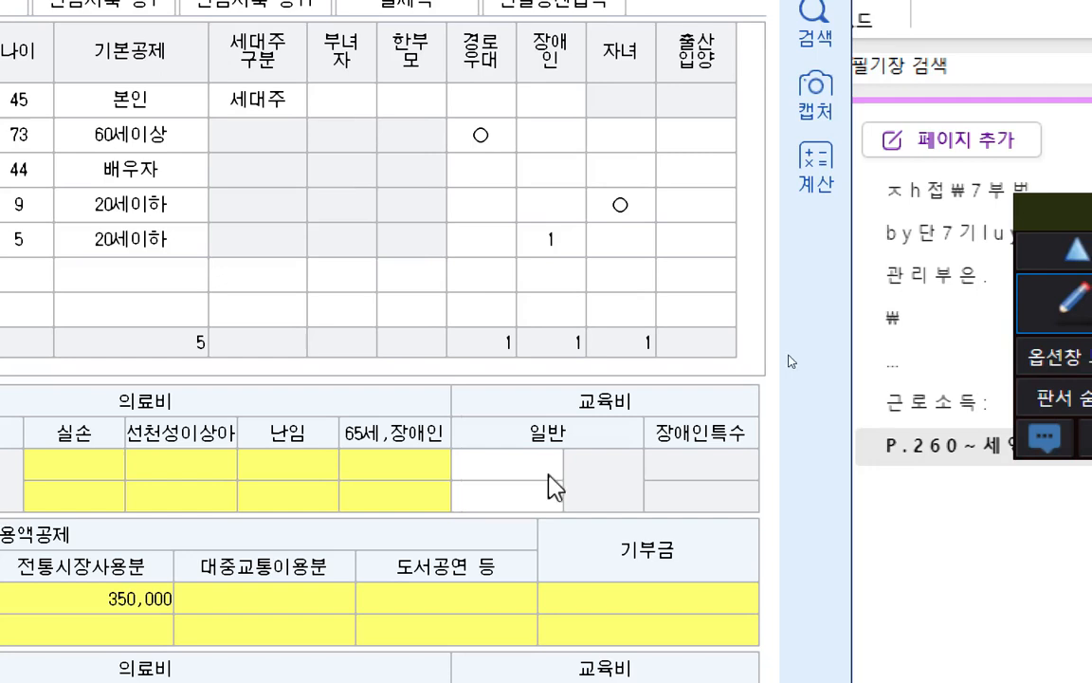
left_click(863, 465)
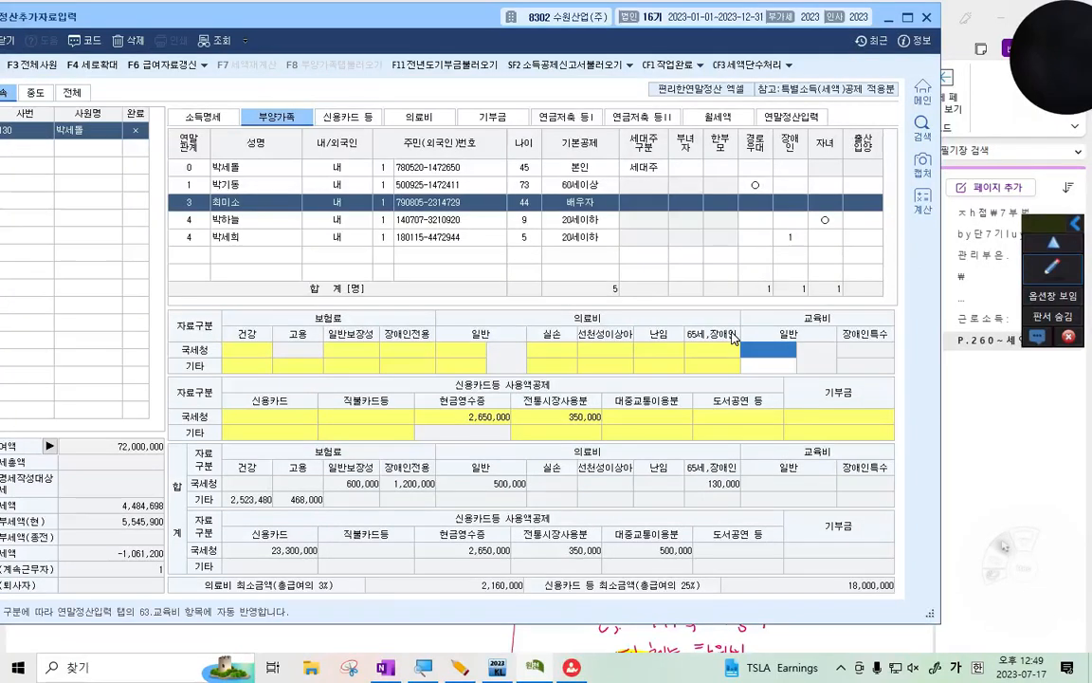
type("5000000")
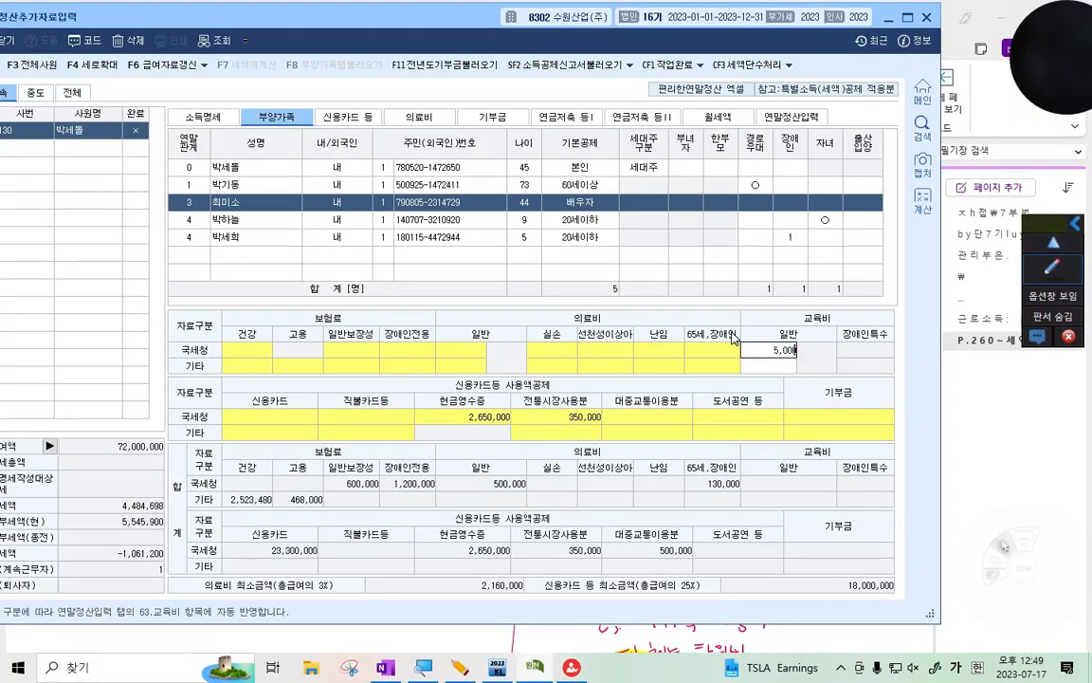
key("Return")
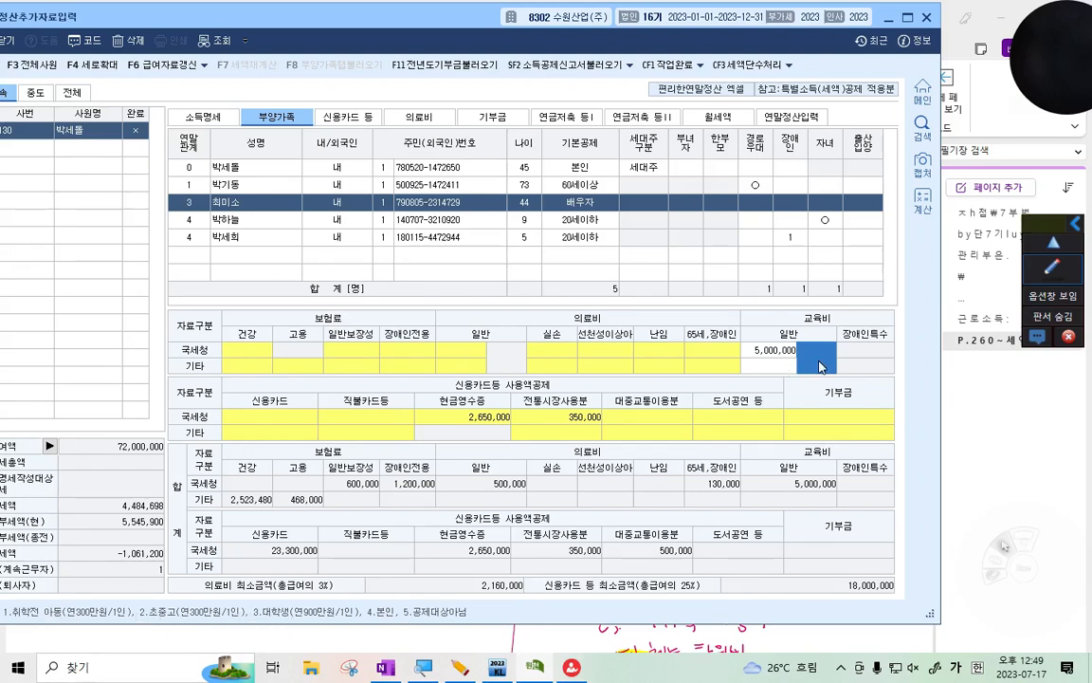
type("3.대학생")
key("Return")
left_click(755, 353)
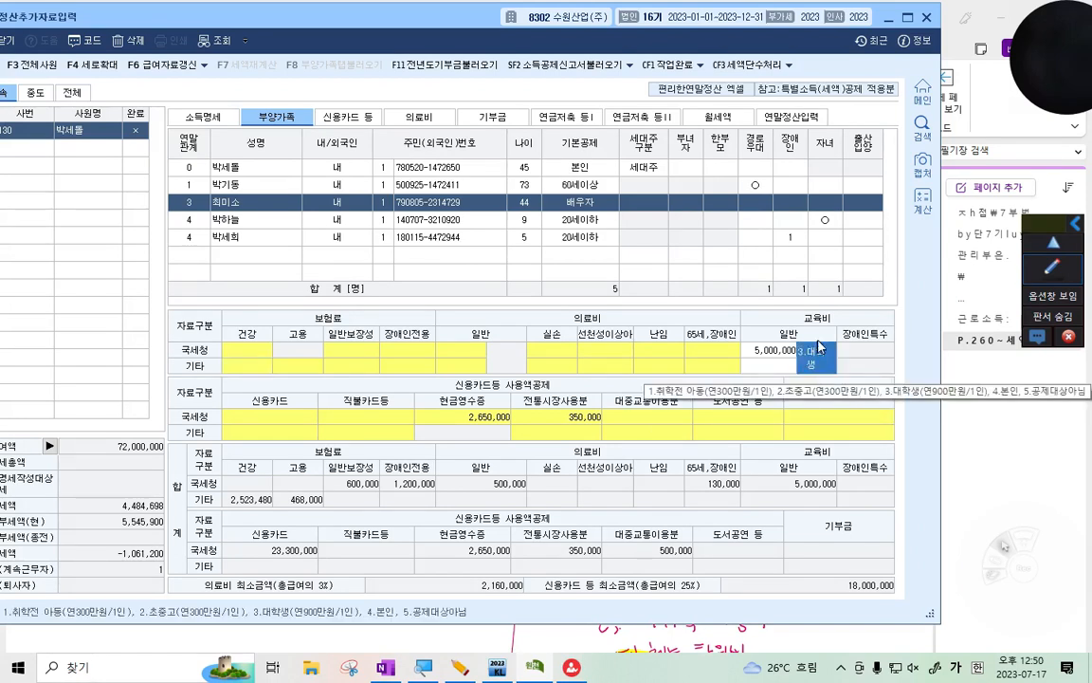
left_click(763, 351)
left_click(818, 358)
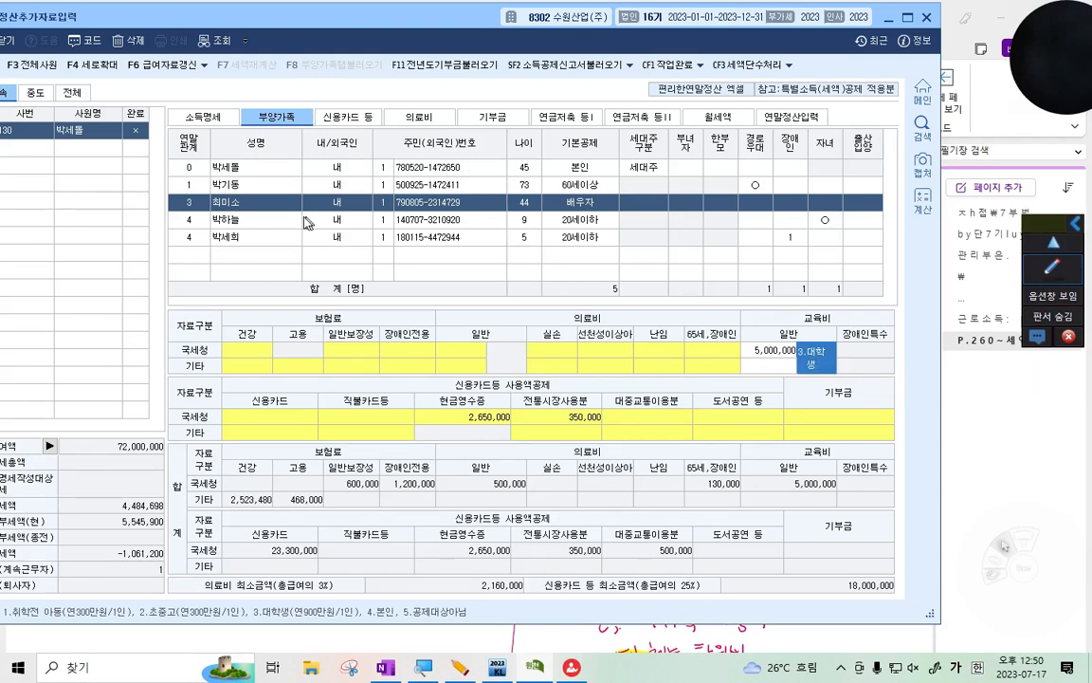
Set the 9-year-old child's general 국세청 교육비 to 3,200,000 with category 2.초중고
left_click(250, 222)
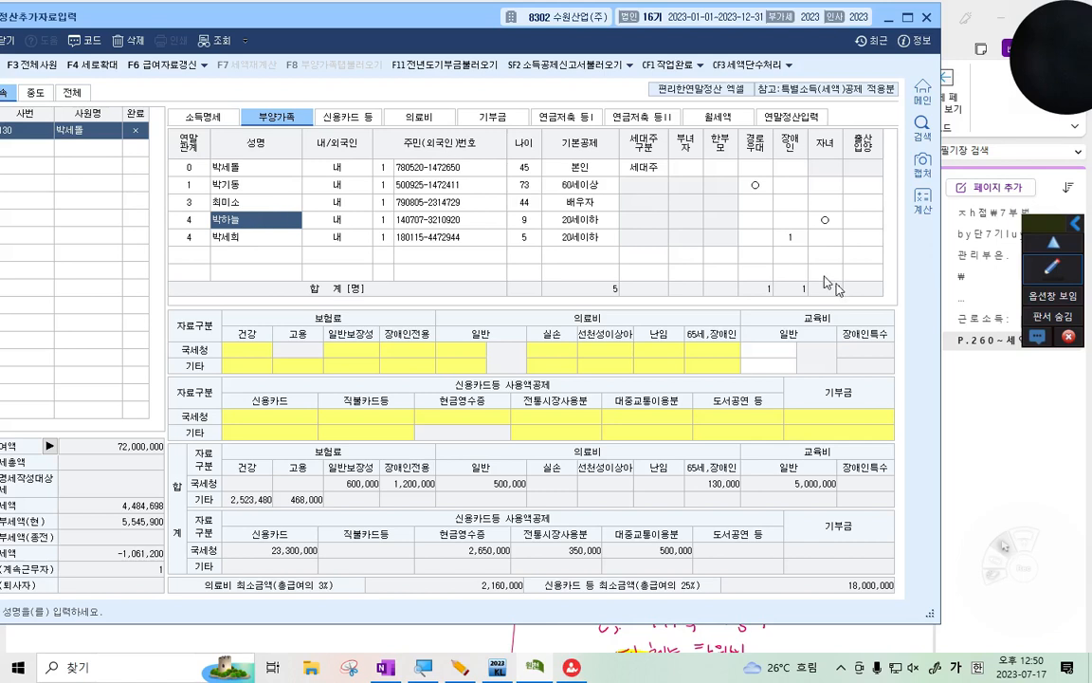
left_click(761, 353)
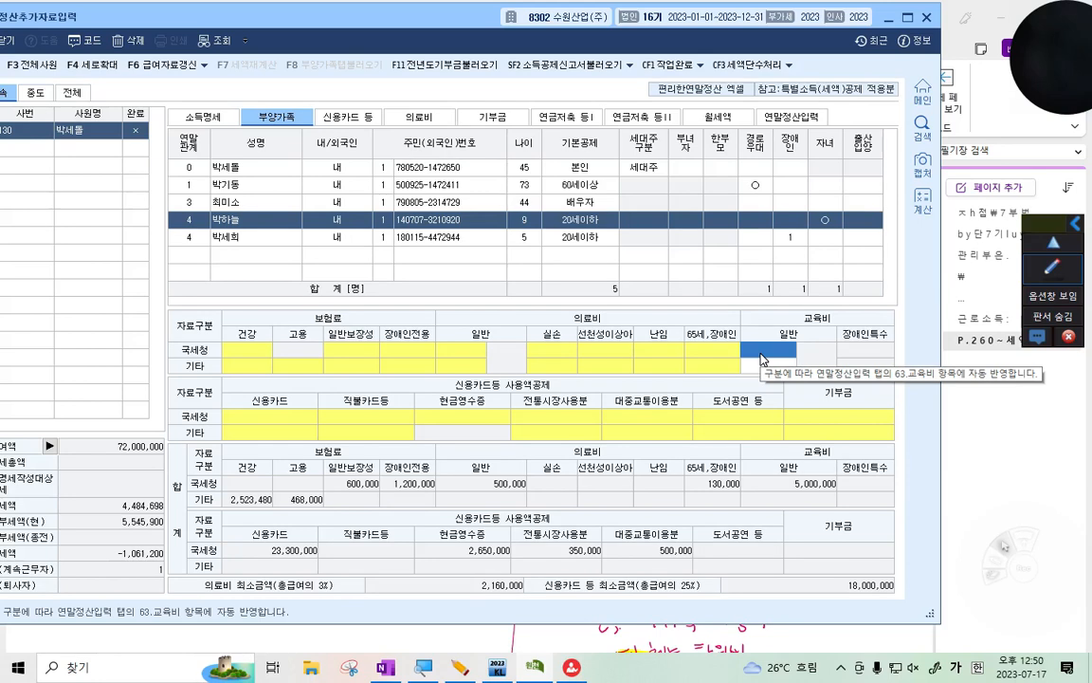
type("3200000")
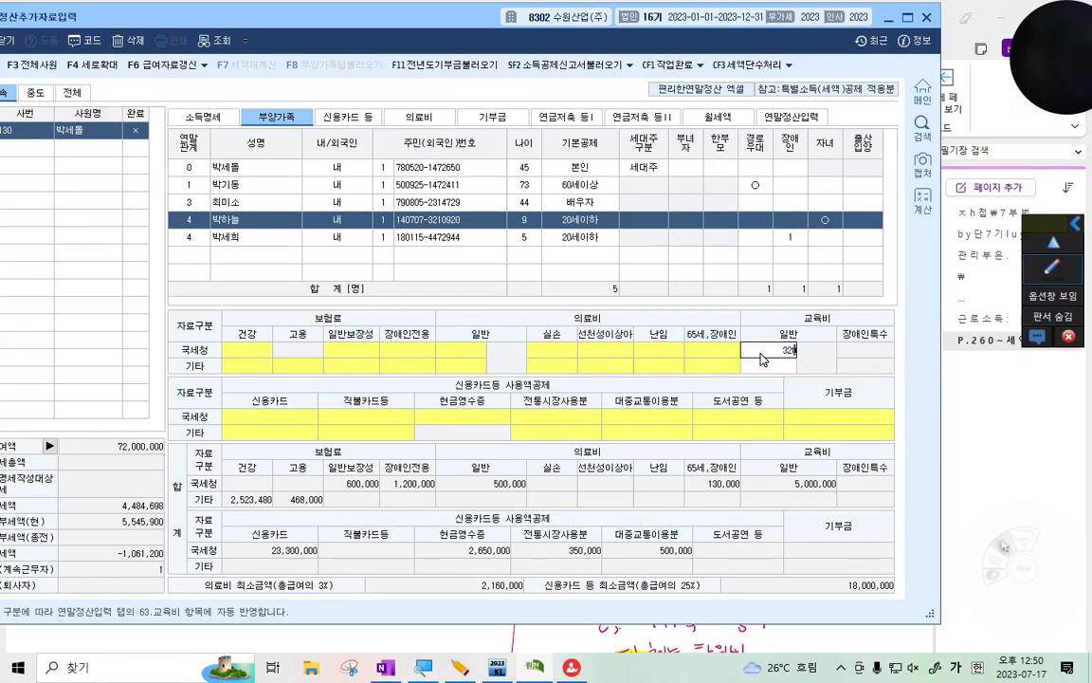
key("Return")
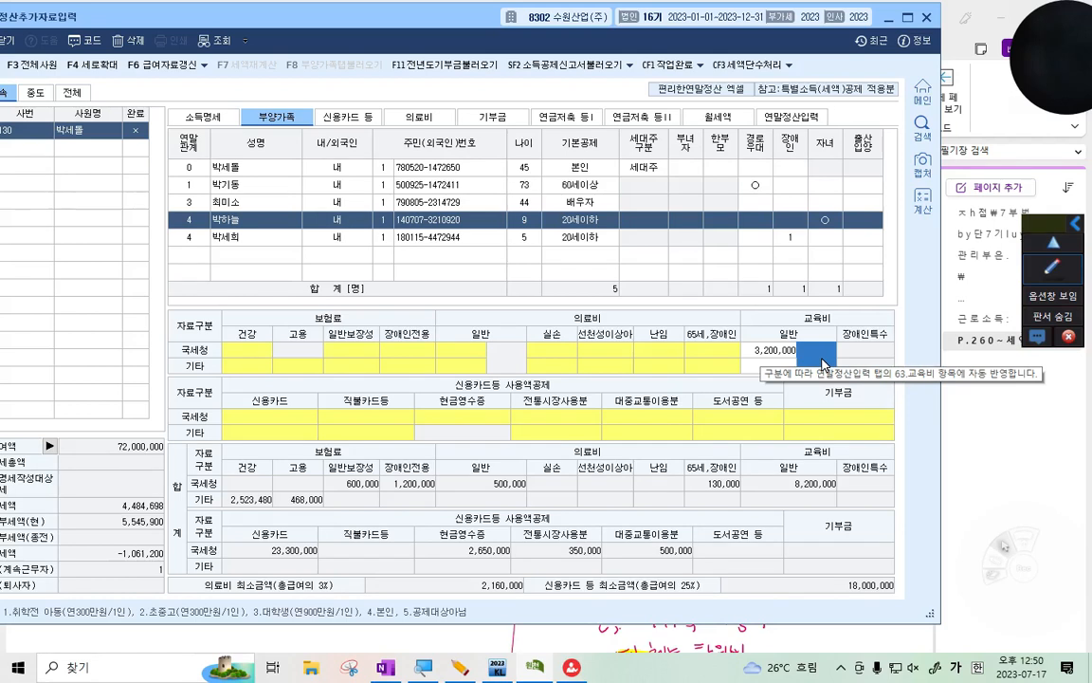
left_click(764, 352)
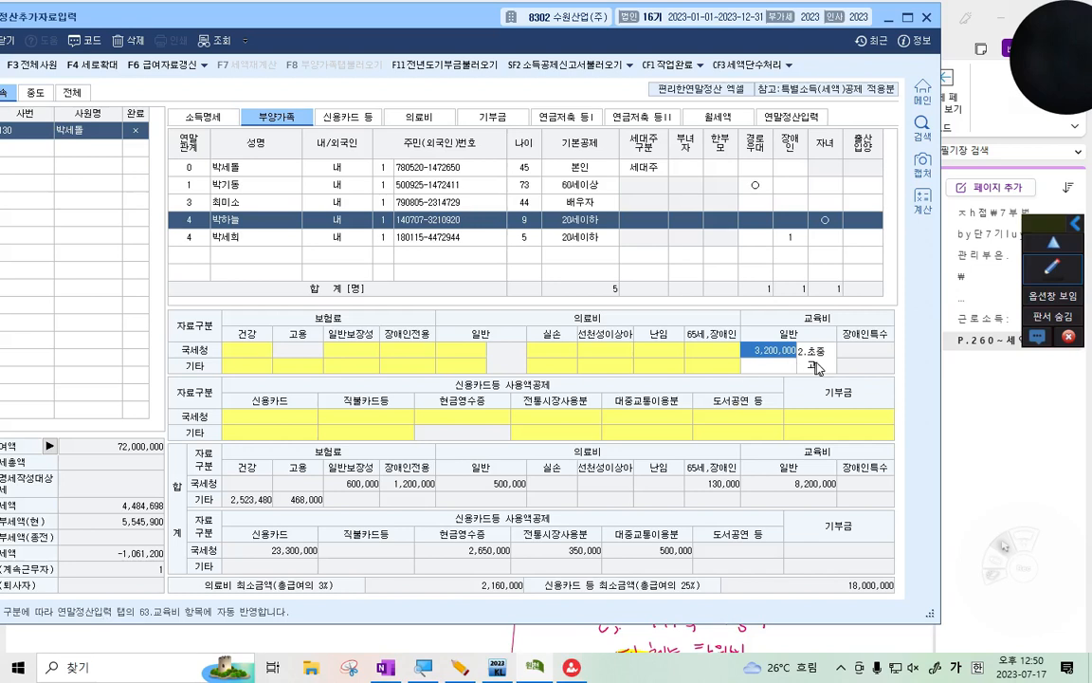
key("Return")
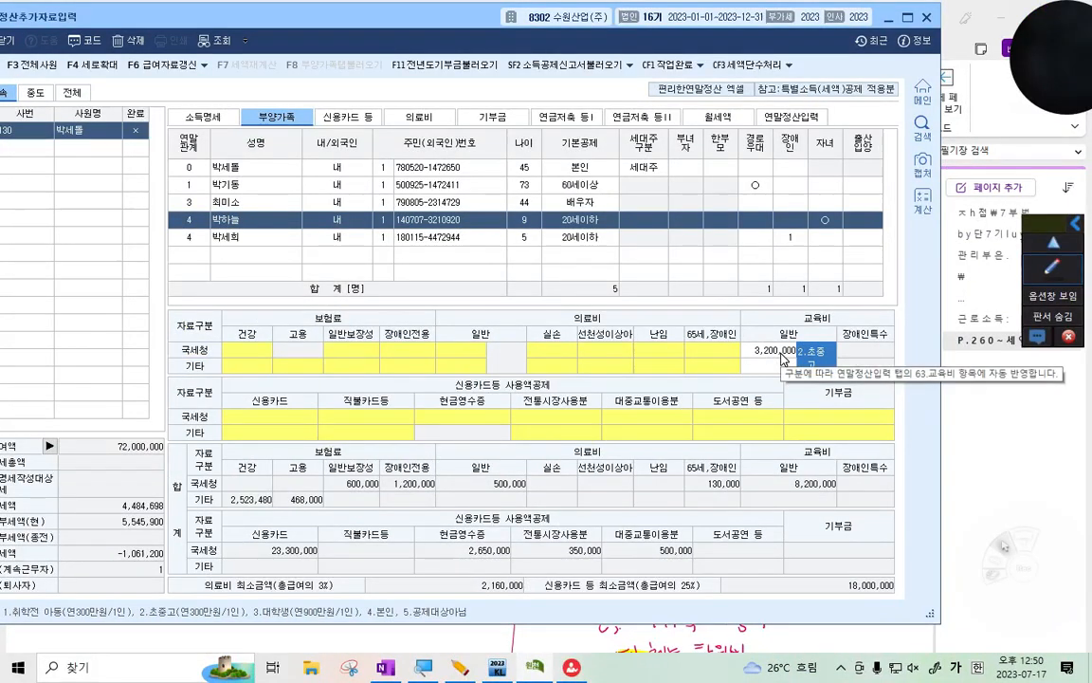
Set the disabled child's general 국세청 교육비 to 1,500,000 and leave the child's row
left_click(284, 237)
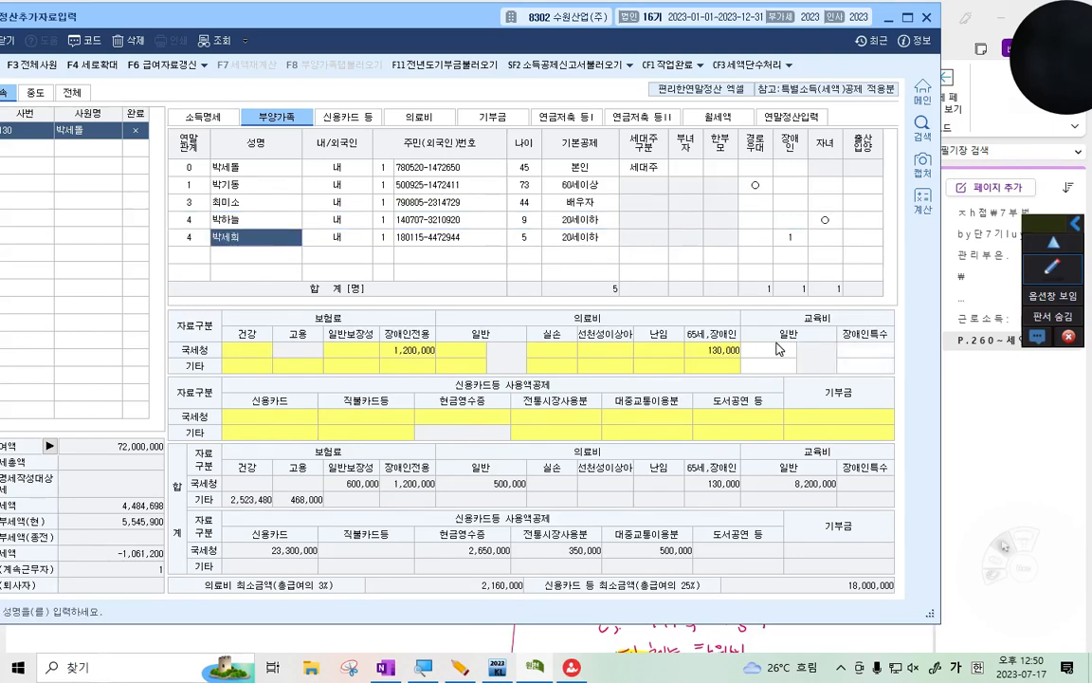
left_click(764, 352)
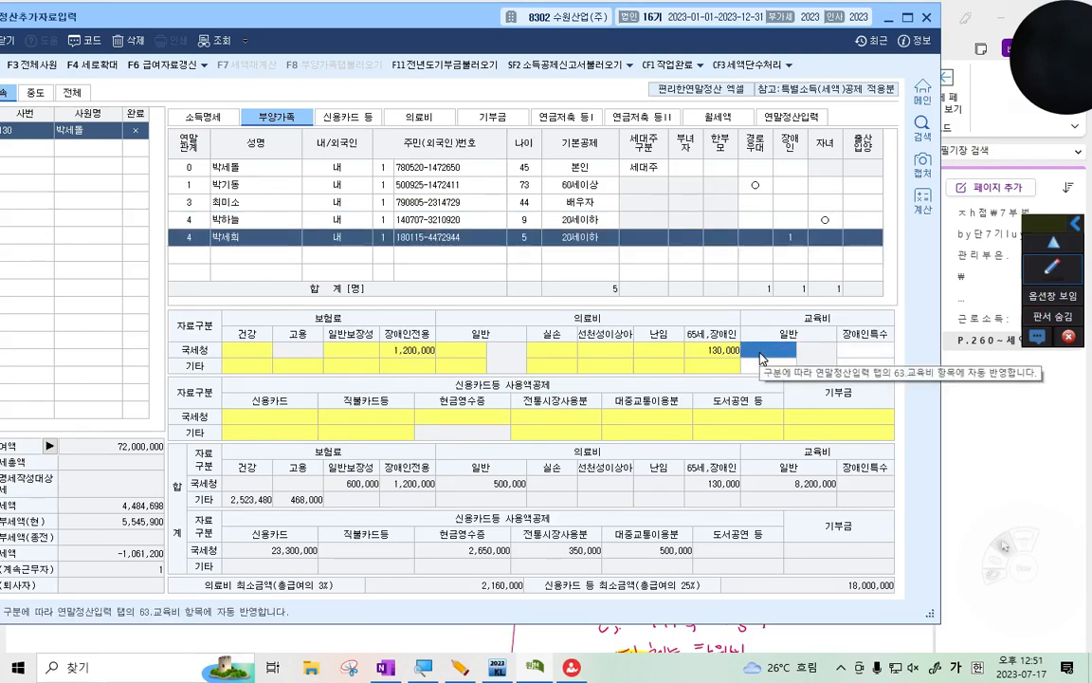
left_click(761, 353)
type("1,500,000")
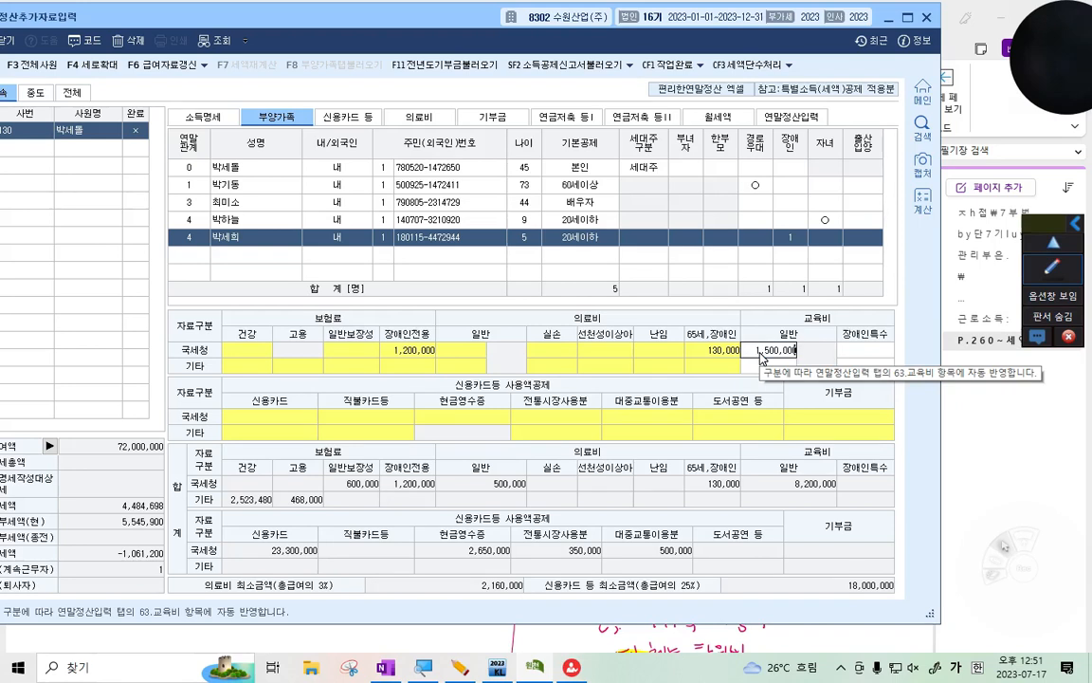
key("Return")
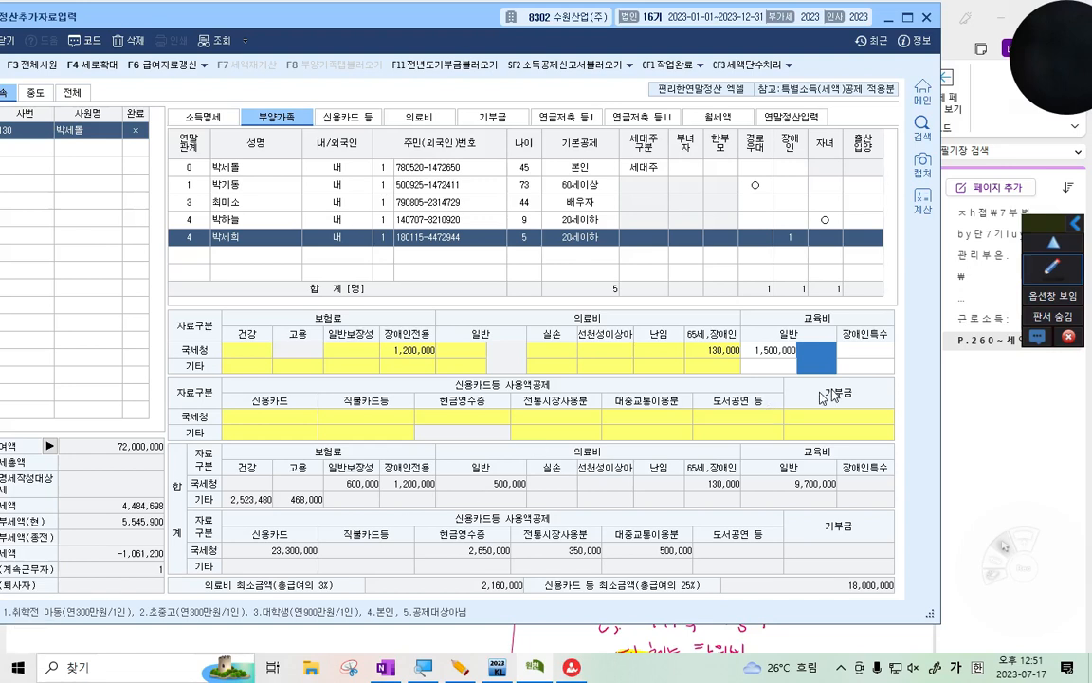
left_click(462, 266)
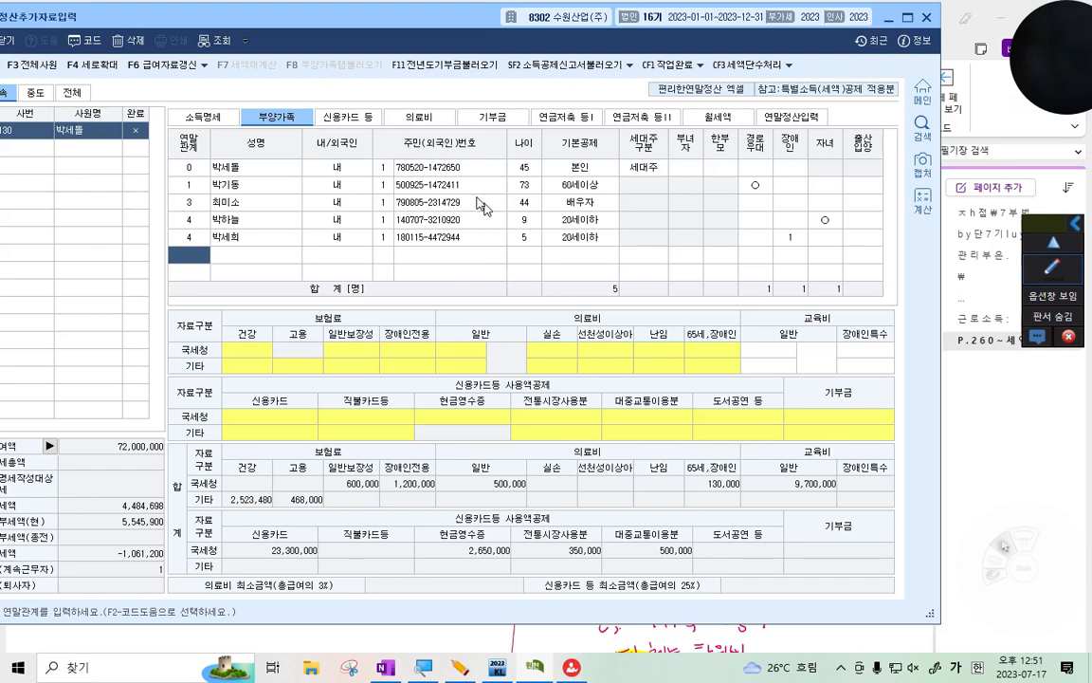
Open the 기부금 entry section and add the employee (본인) as the donor from the dependants list
left_click(348, 117)
left_click(419, 117)
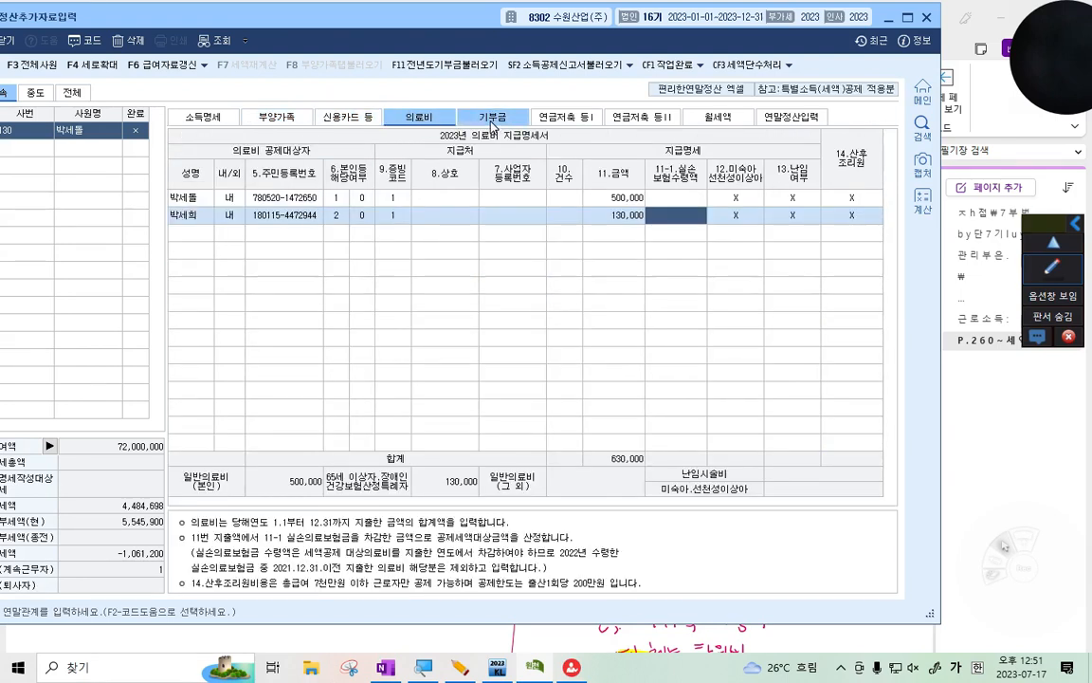
left_click(492, 121)
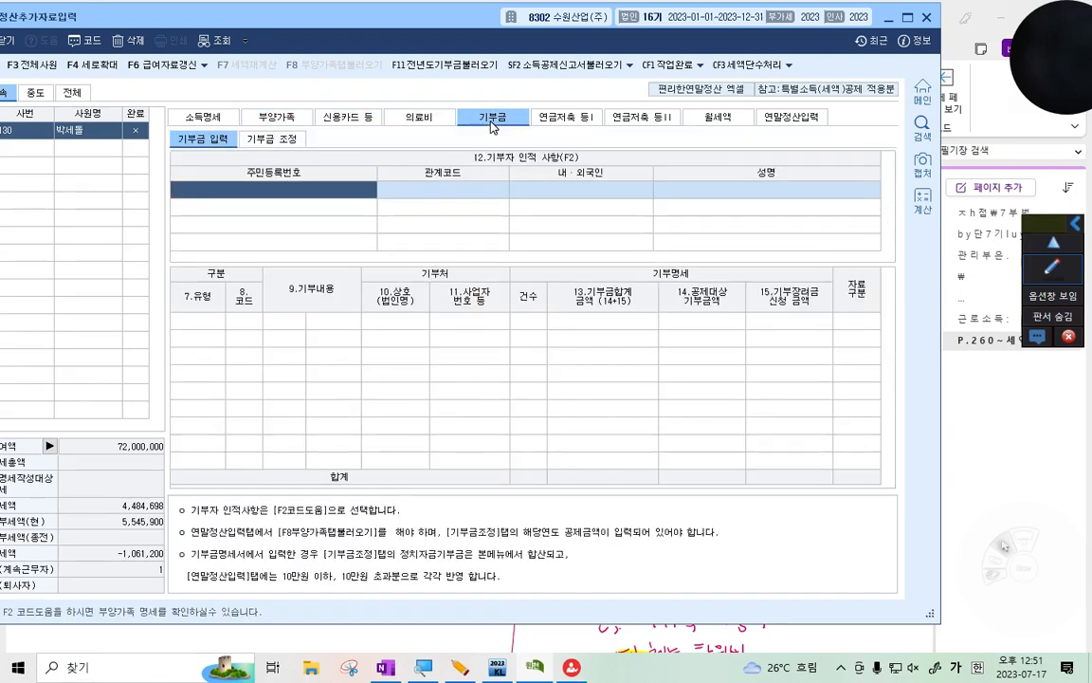
double_click(299, 197)
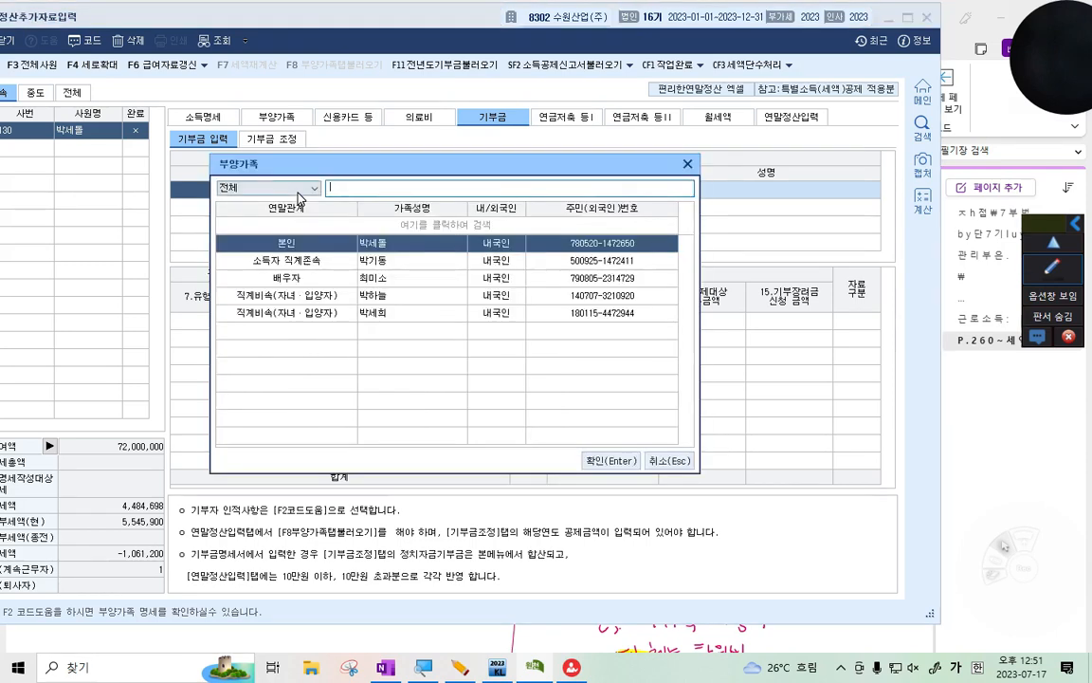
left_click(612, 462)
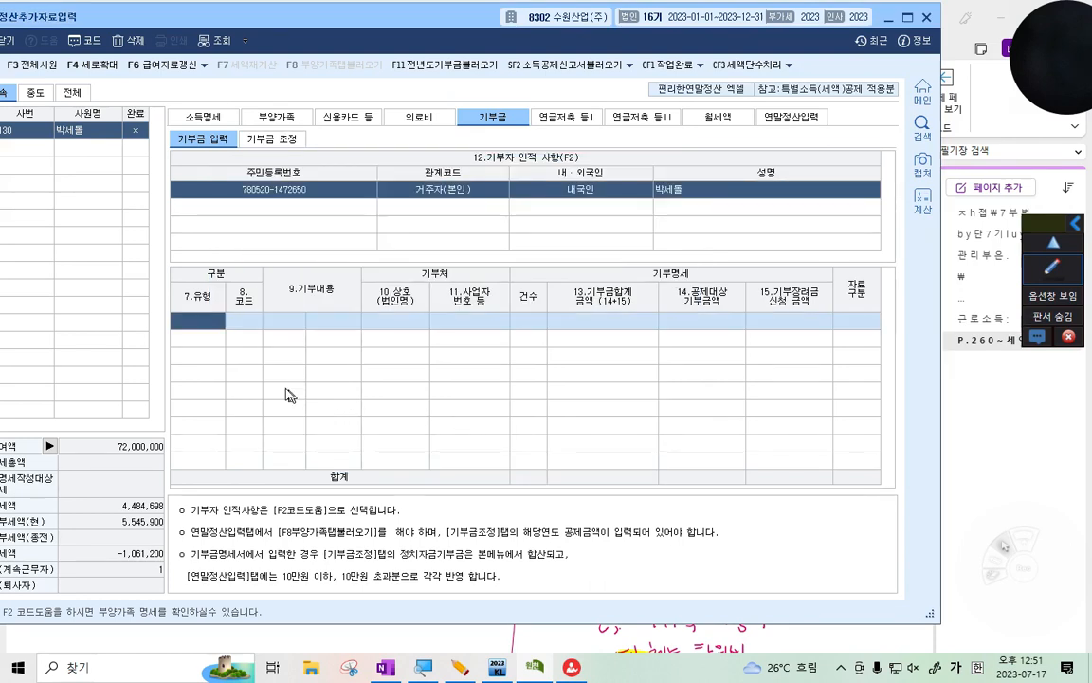
Set the donation line to type 10 특례기부금 with 1.금전 as the donation content
double_click(208, 328)
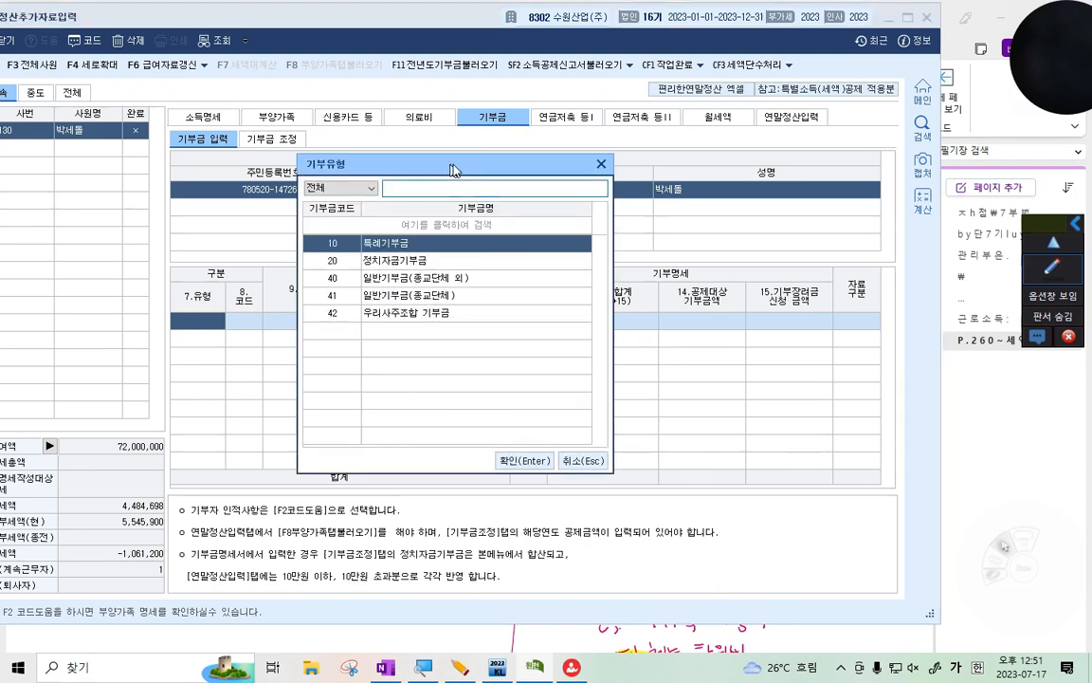
left_click_drag(449, 170, 535, 189)
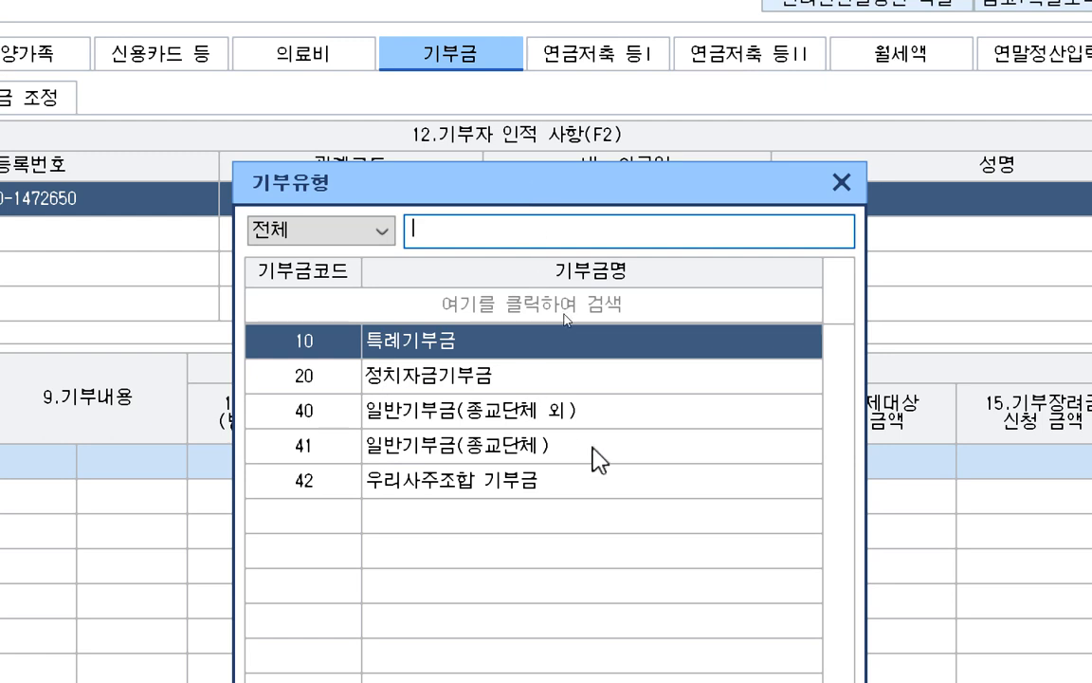
double_click(398, 415)
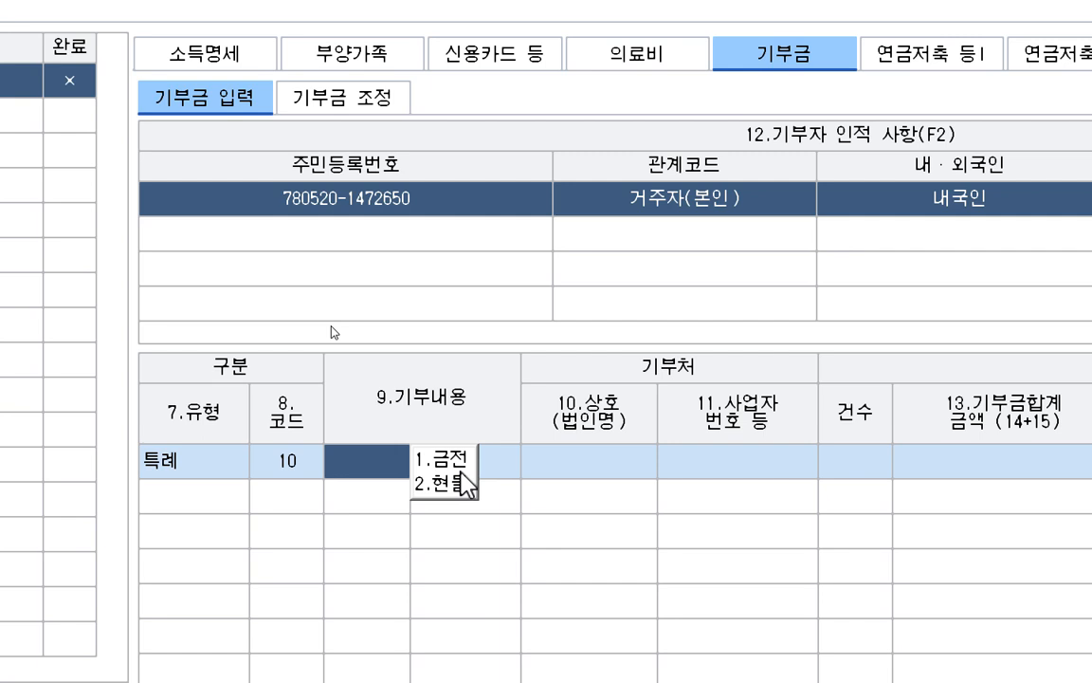
left_click(436, 459)
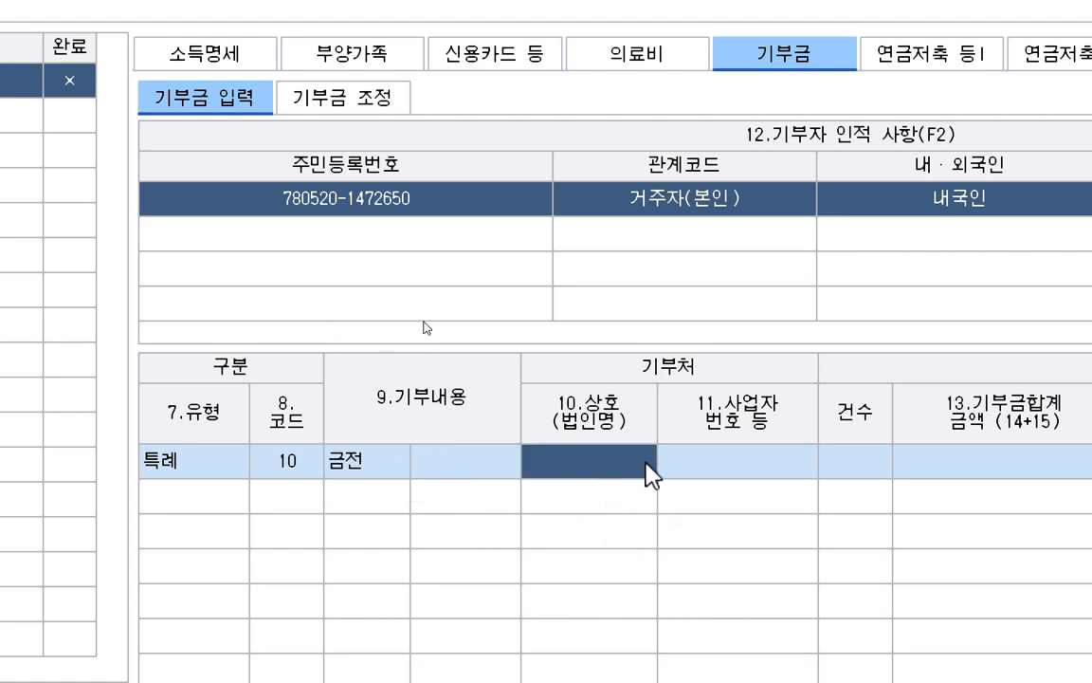
Leave the recipient name and business number empty and set the line's 공제대상 기부금액 to 360,000
key("Return")
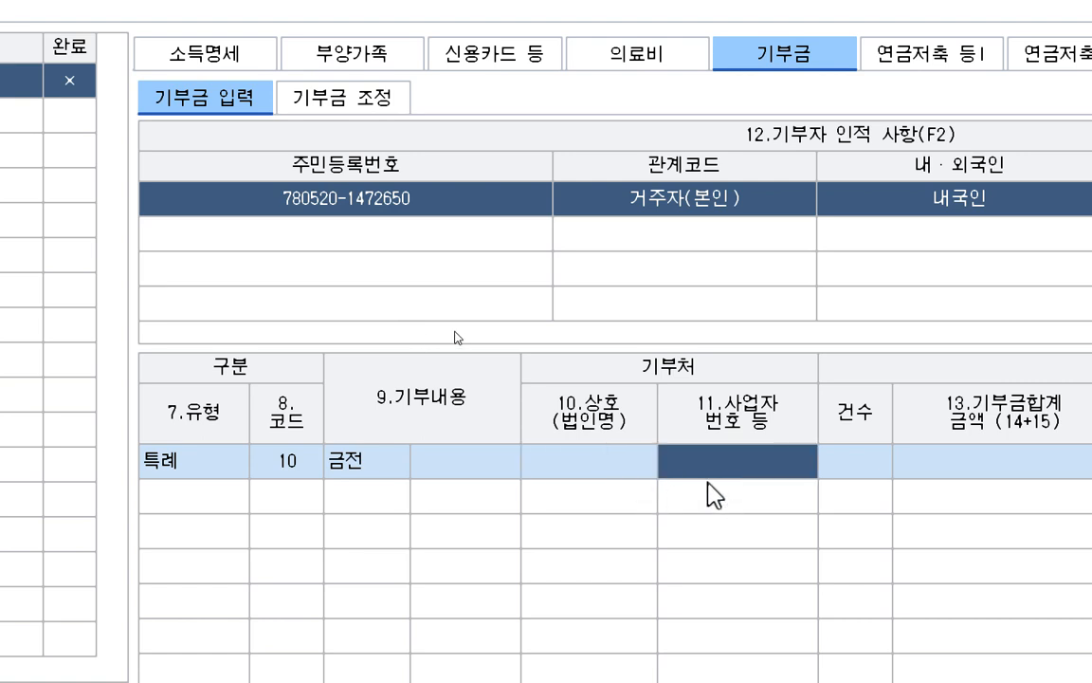
key("Return")
key("Return")
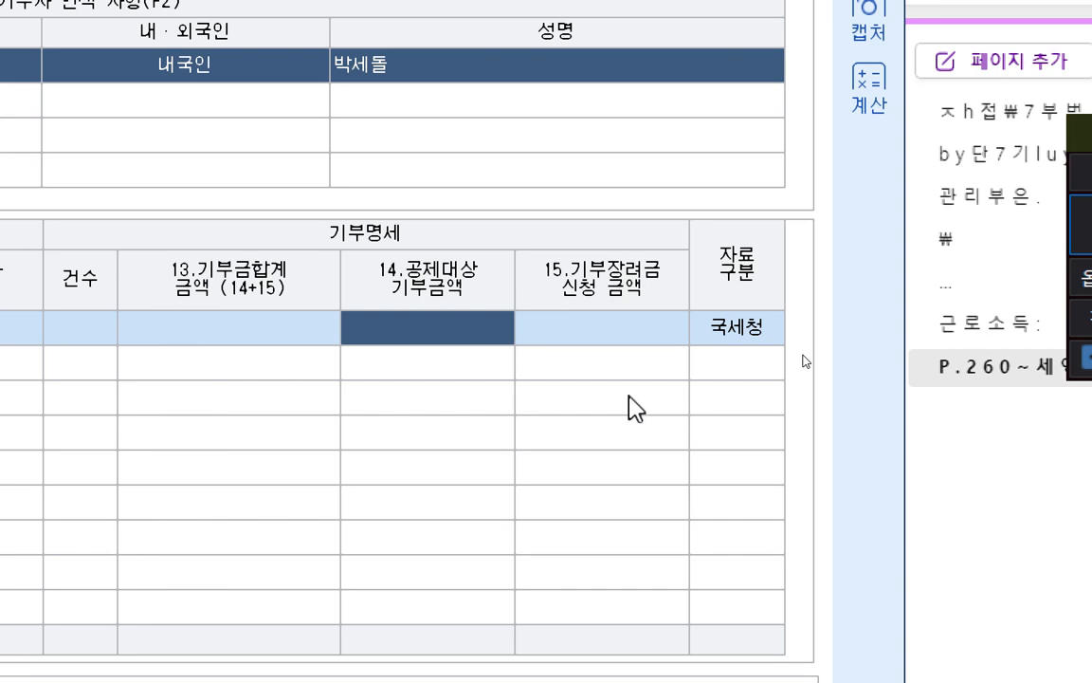
type("360000")
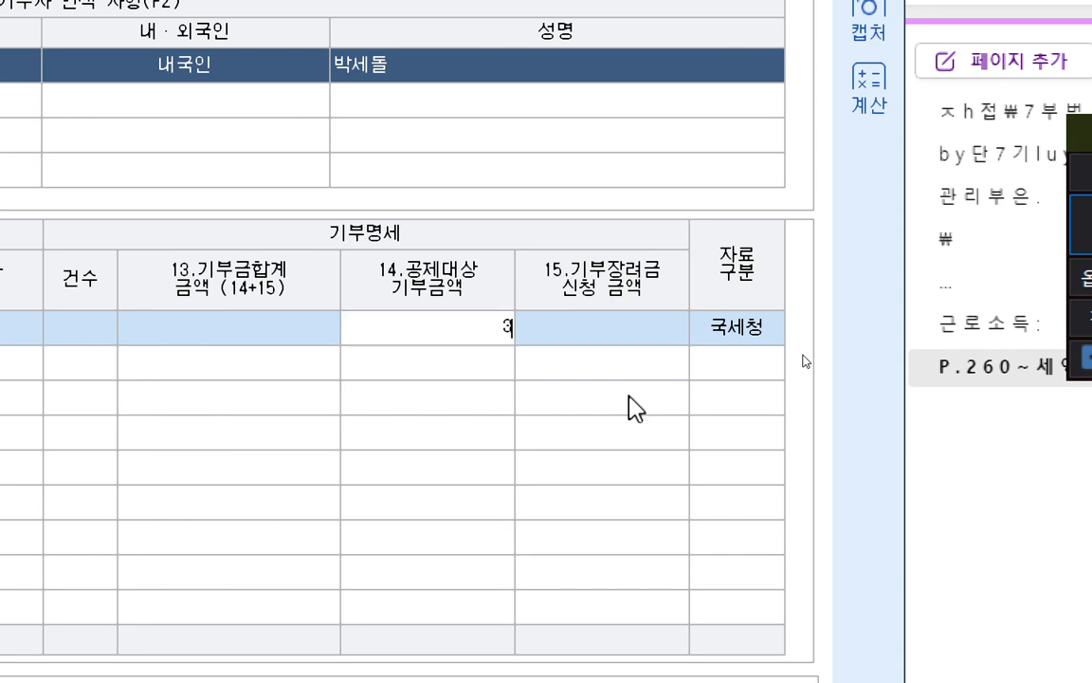
key("Return")
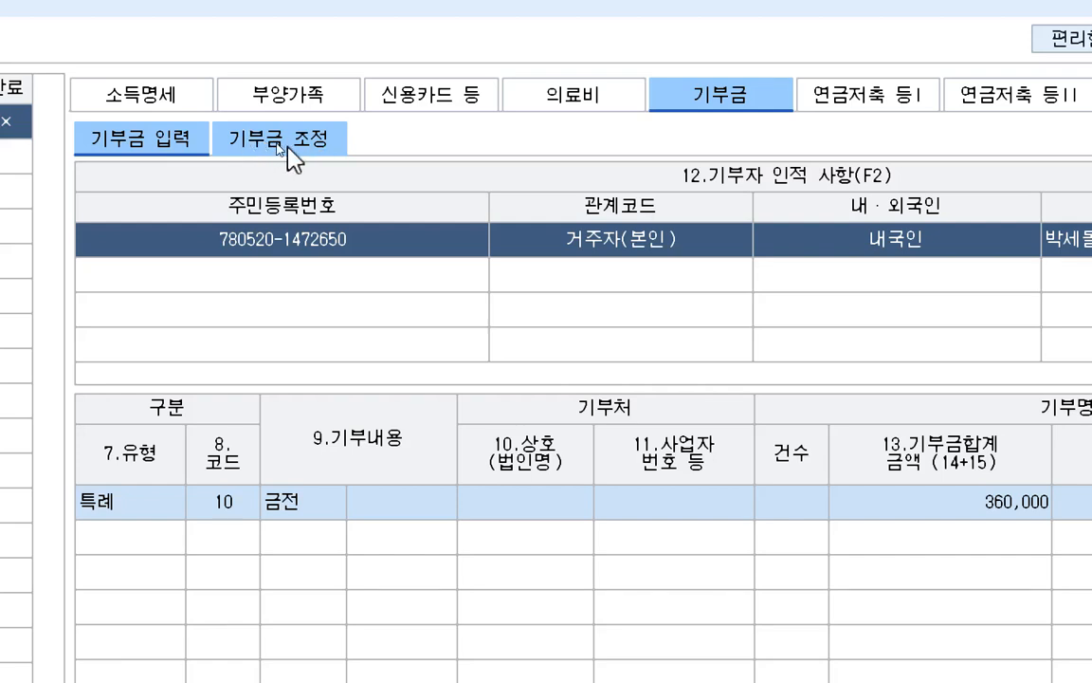
Open 기부금 조정 and load the earned income and donation amounts into the 공제금액계산 calculation
left_click(284, 152)
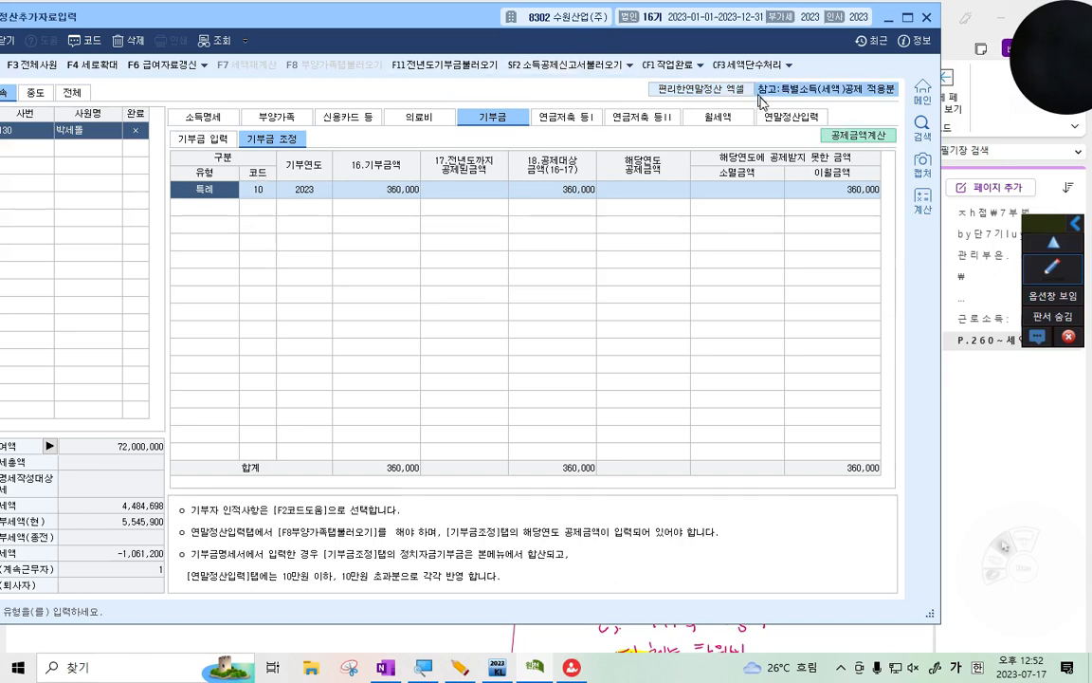
left_click(870, 138)
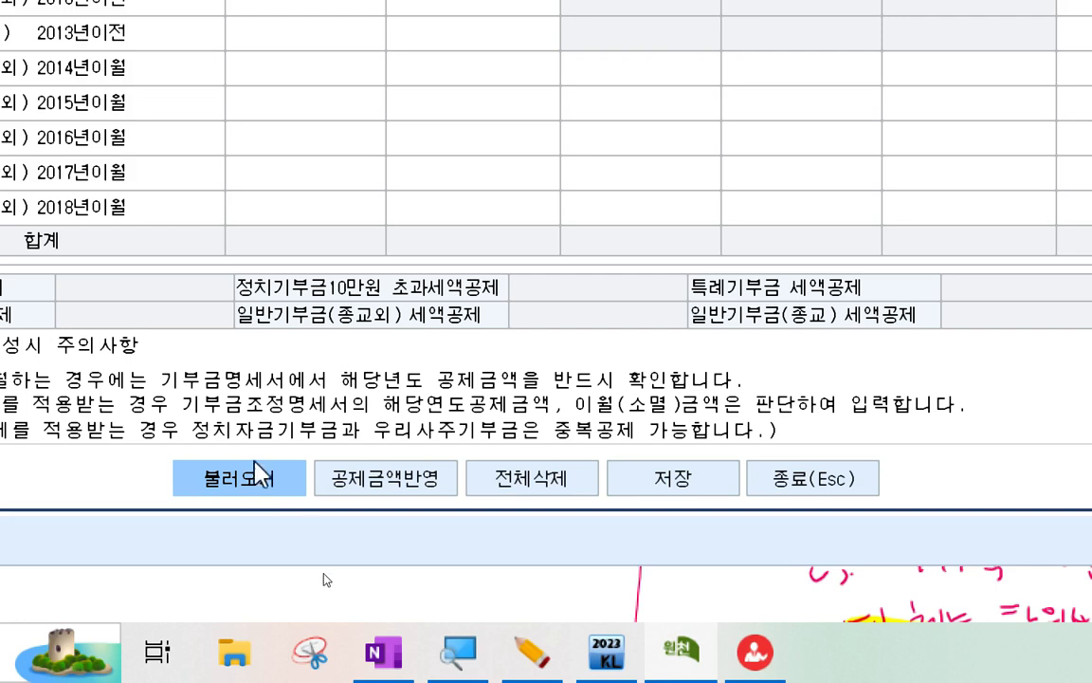
left_click(270, 484)
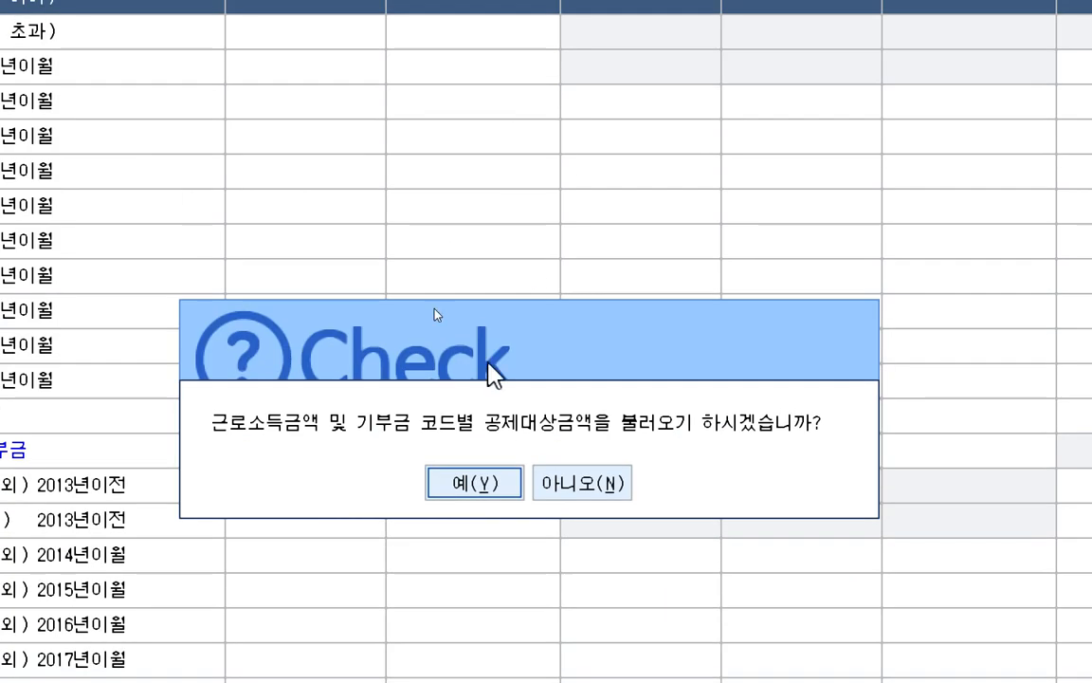
left_click(483, 484)
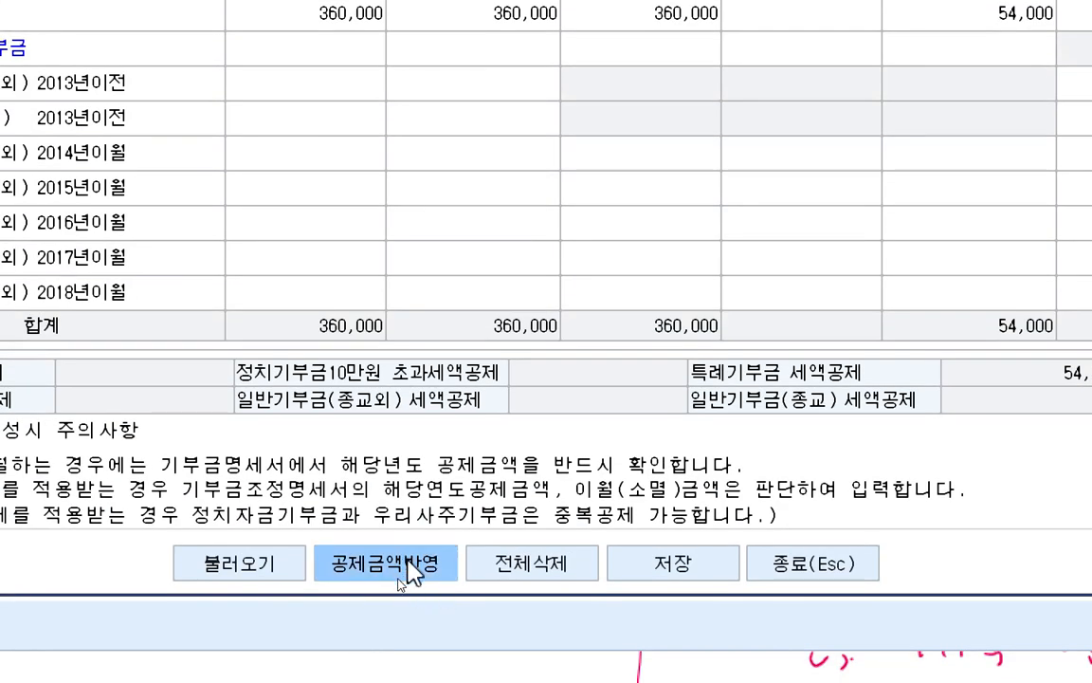
Apply the calculated donation deduction to 해당연도 공제금액, save it and close the calculation
left_click(409, 569)
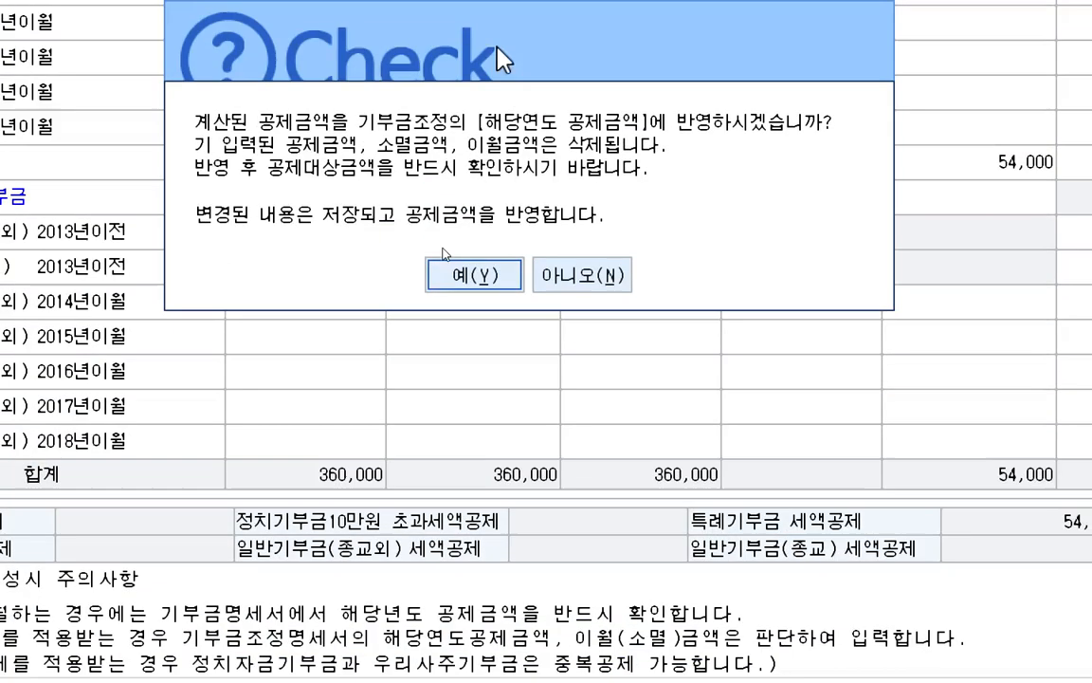
left_click(474, 223)
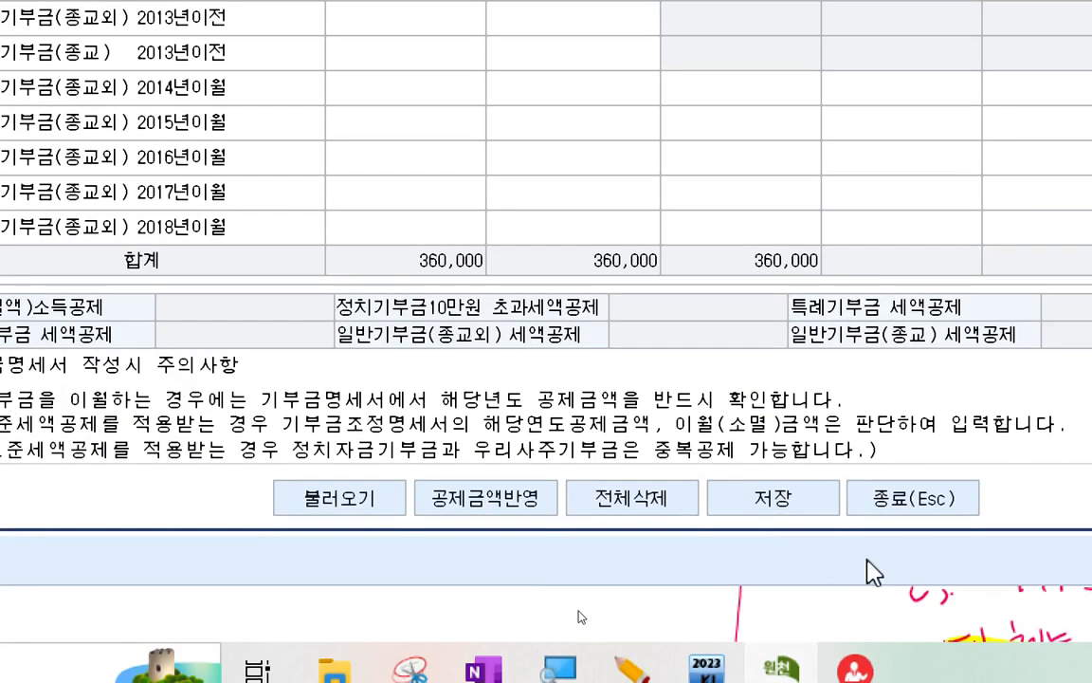
left_click(833, 509)
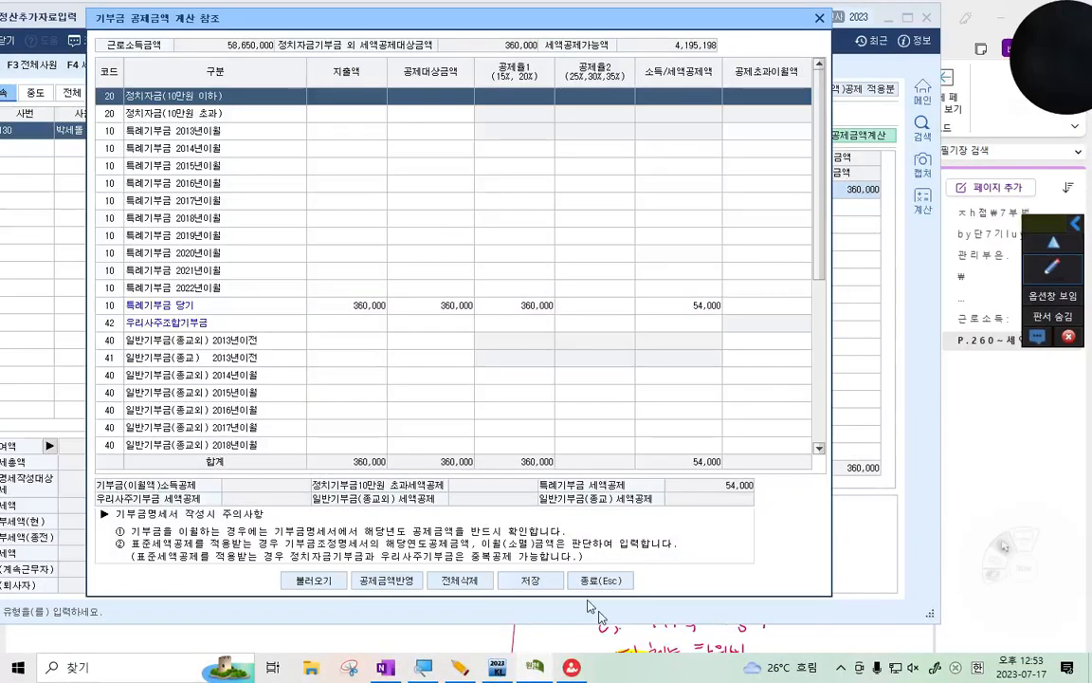
left_click(621, 588)
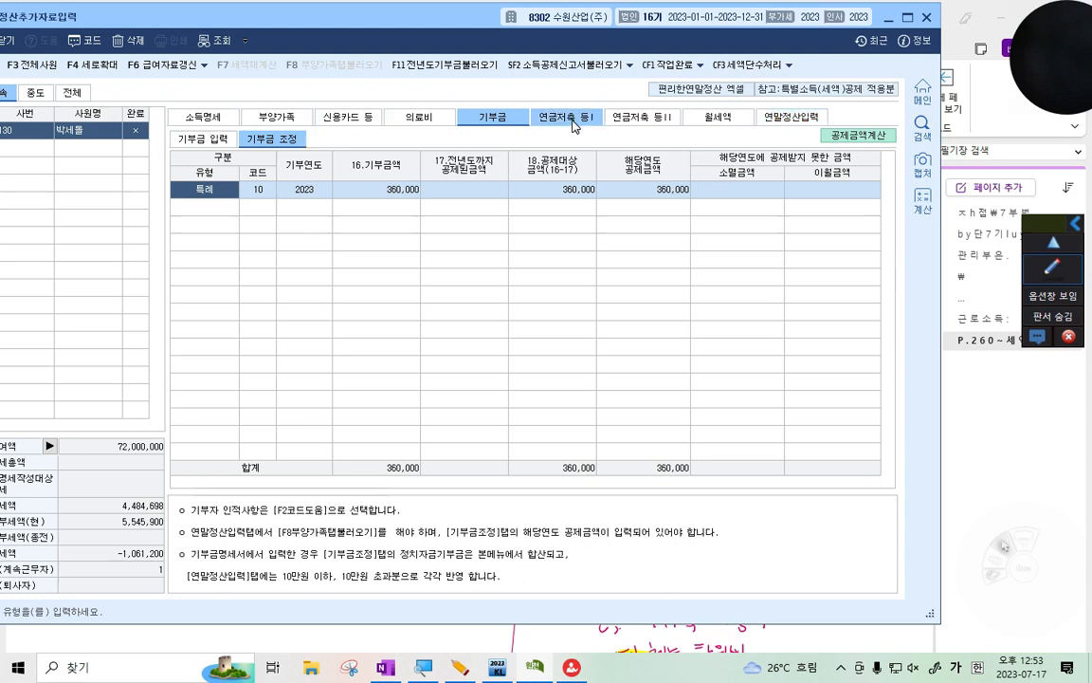
Load the expenses entered for the dependants into 연말정산입력 with 부양가족탭불러오기
left_click(798, 125)
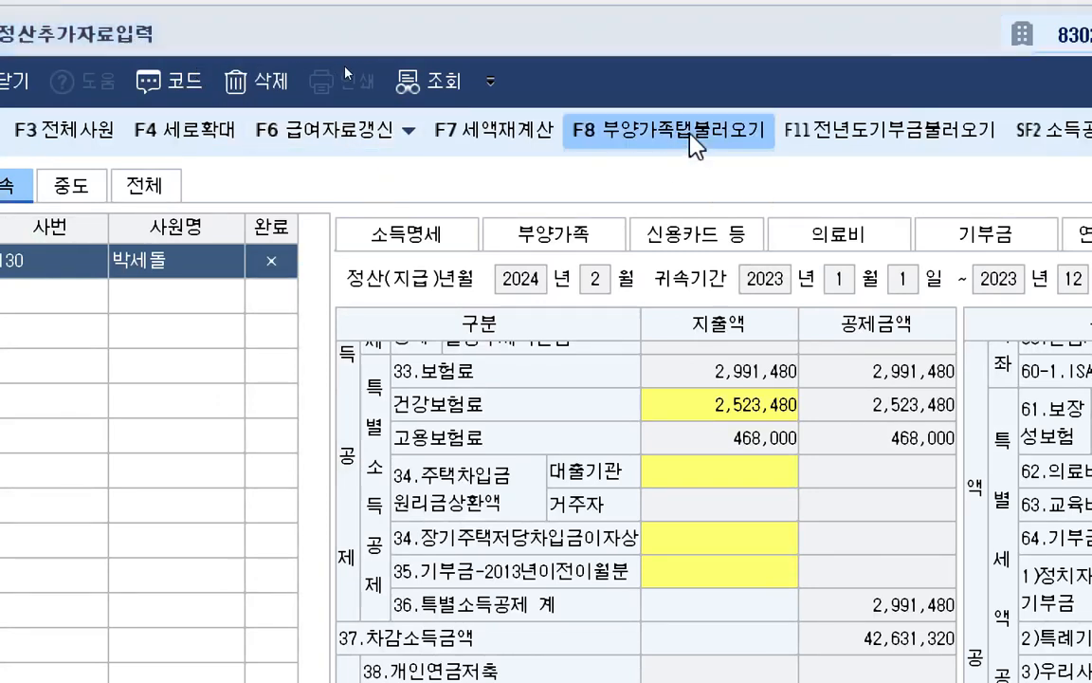
left_click(695, 142)
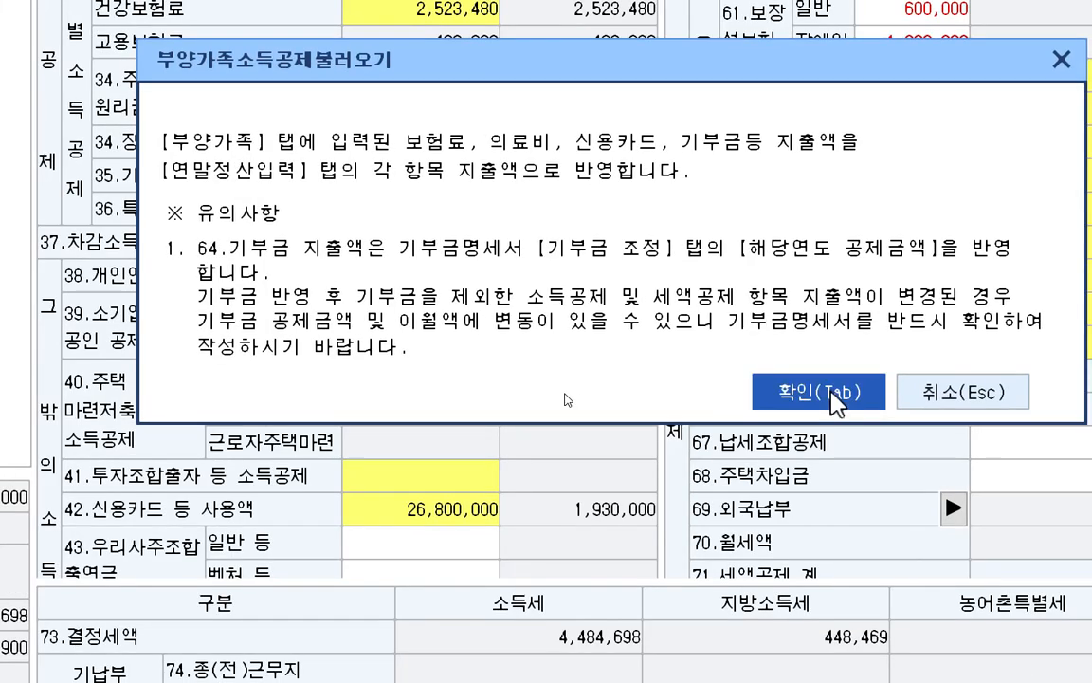
left_click(857, 396)
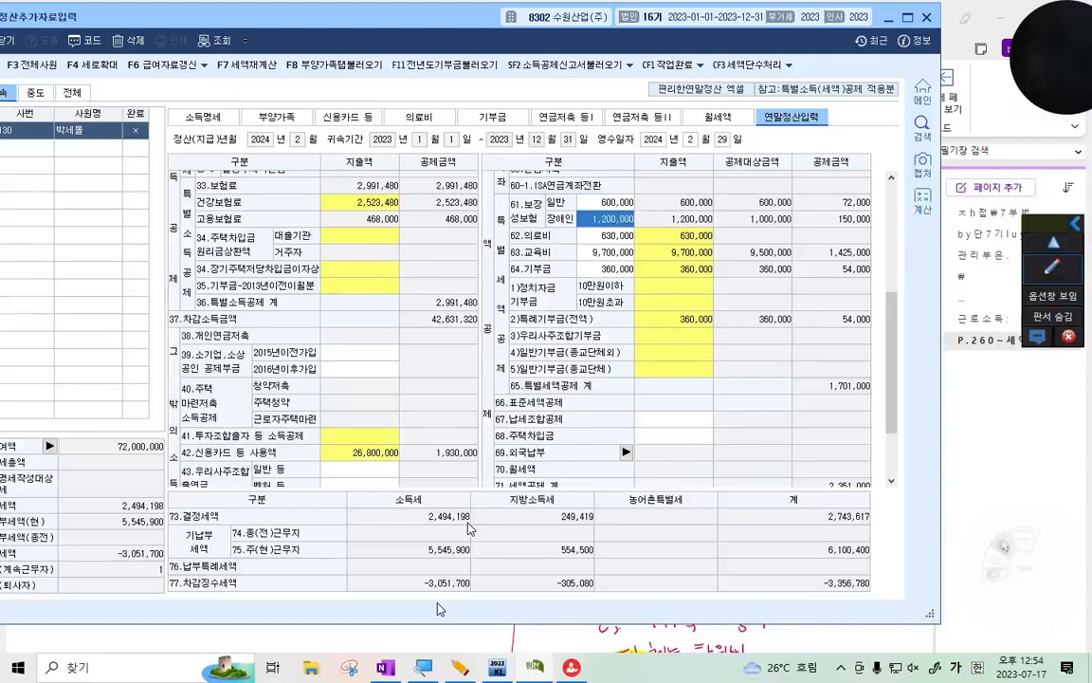
left_click(970, 444)
left_click(533, 669)
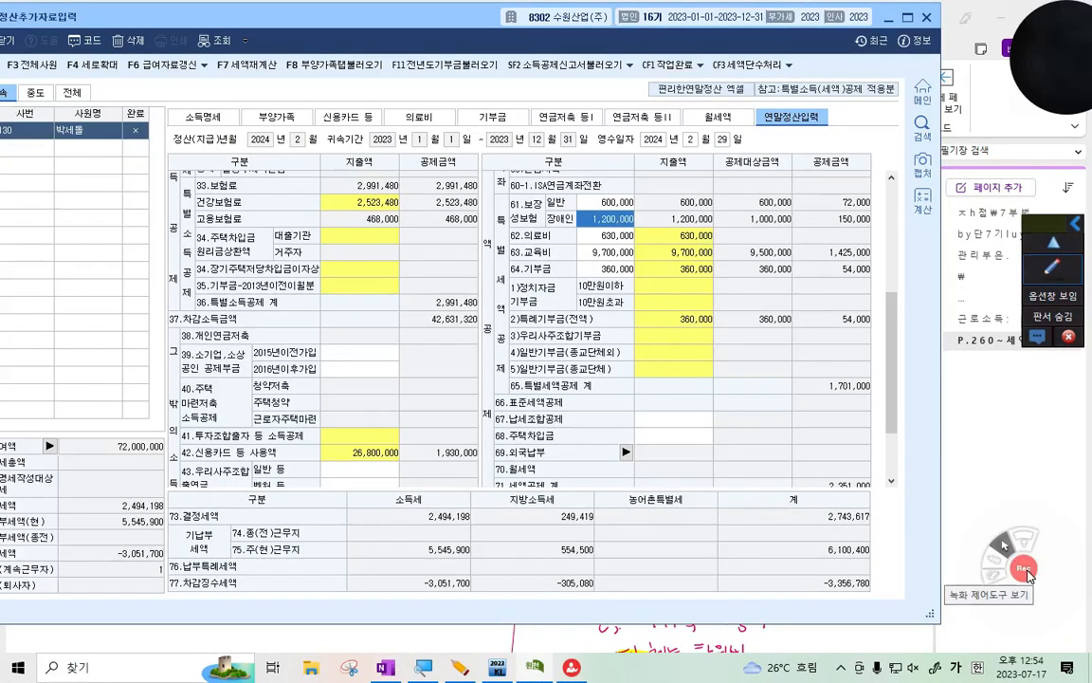
left_click(1028, 573)
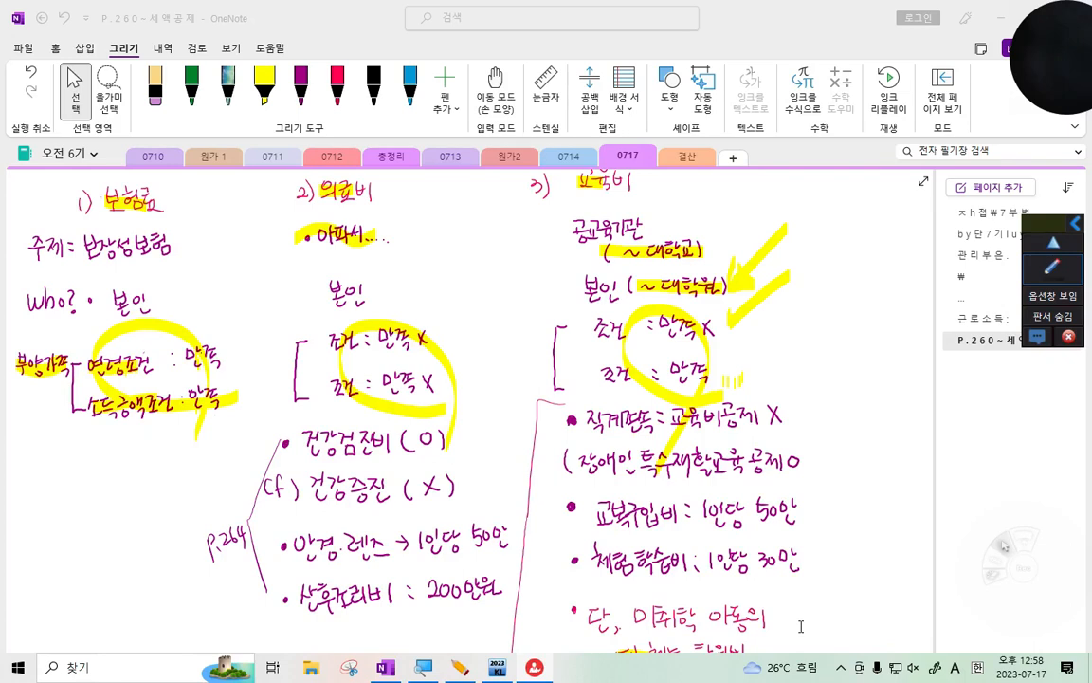
Switch to the KcLep payroll program, open 연말정산추가자료입력 and load the employee with code 103
left_click(503, 672)
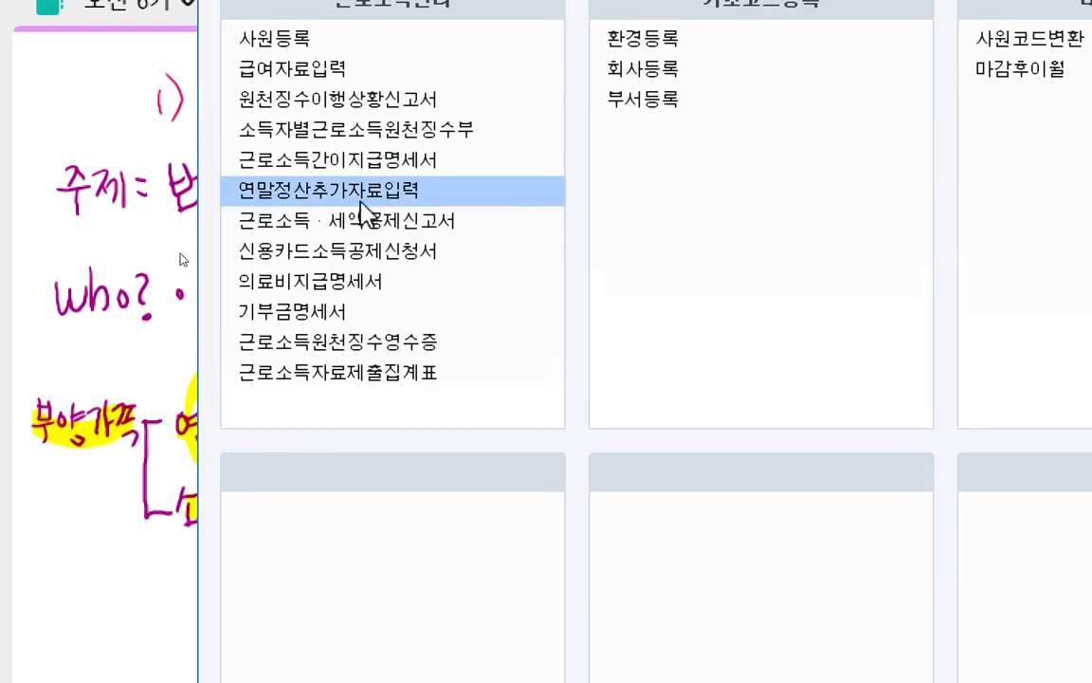
left_click(332, 195)
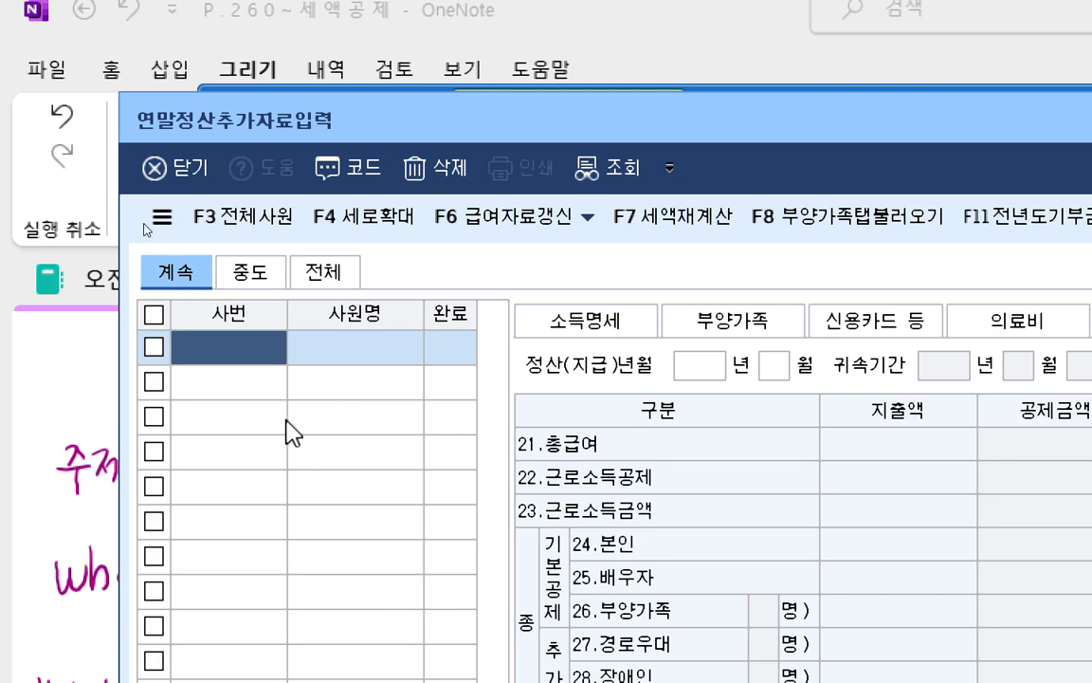
key("F2")
left_click_drag(1026, 427, 699, 194)
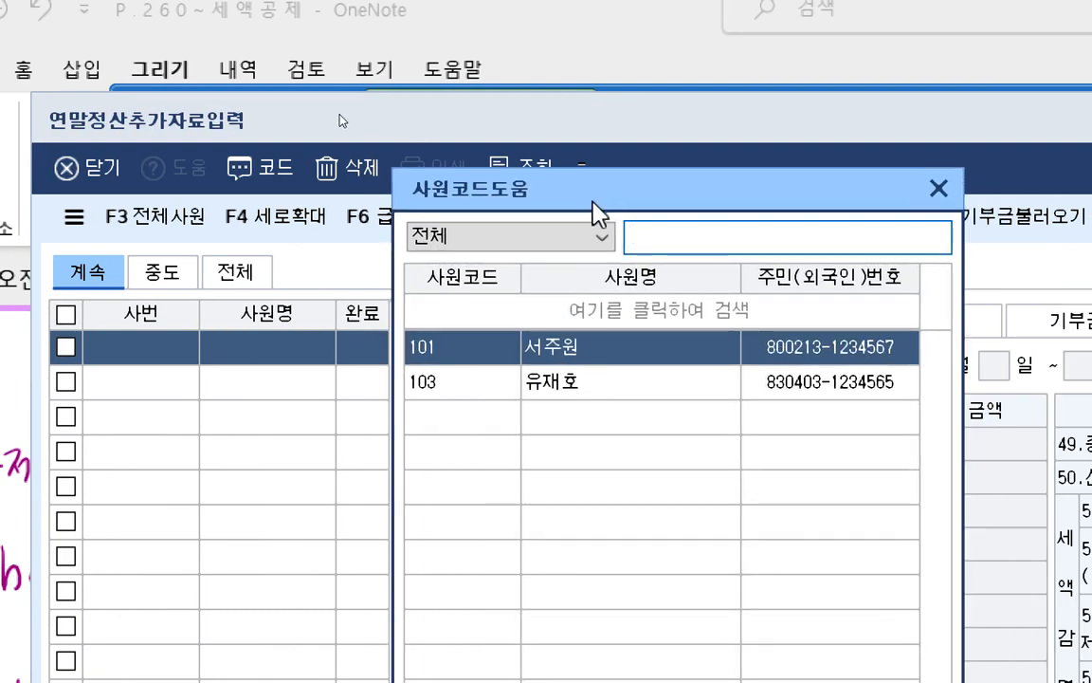
left_click(724, 392)
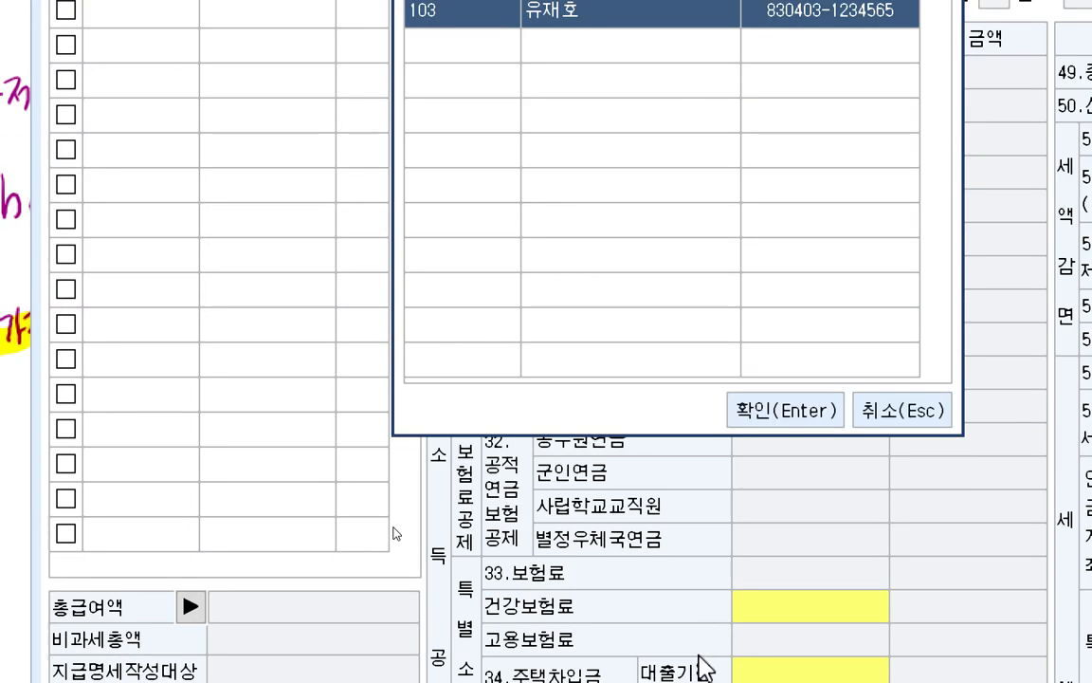
left_click(775, 411)
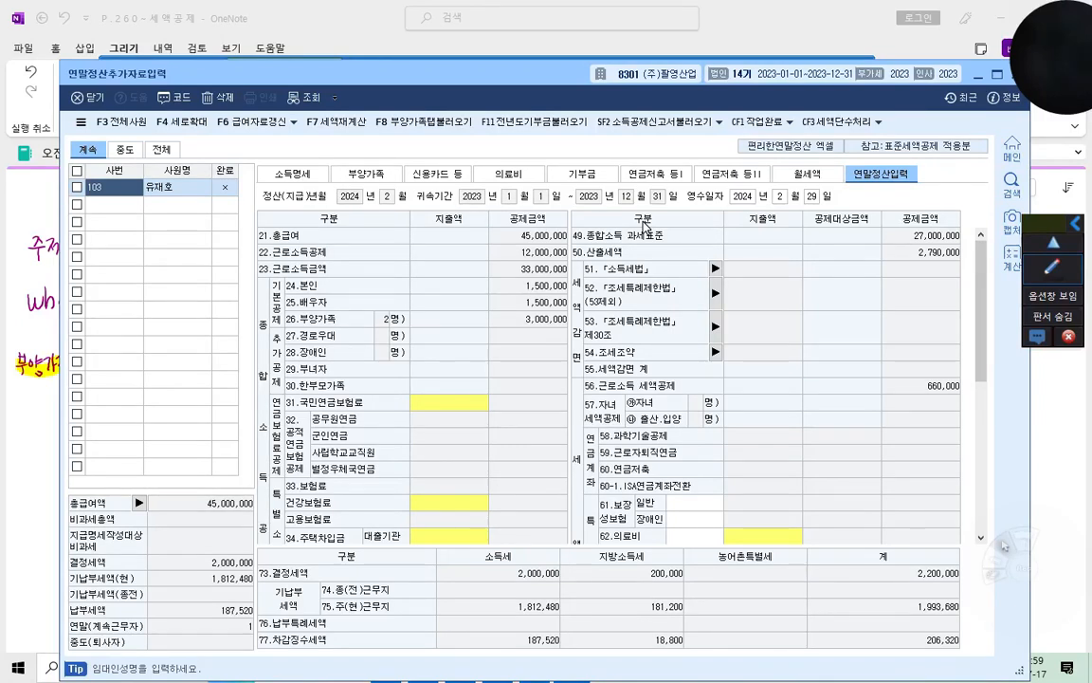
Circle the employee's name and mark the 총급여, 근로소득공제 and 근로소득금액 amounts in red pen, and leave pen mode
left_click(1050, 244)
mouse_move(186, 201)
left_mouse_down()
mouse_move(128, 150)
mouse_move(201, 228)
mouse_move(182, 224)
left_mouse_up()
mouse_move(497, 234)
left_mouse_down()
mouse_move(511, 233)
mouse_move(512, 252)
mouse_move(496, 266)
mouse_move(505, 263)
left_mouse_up()
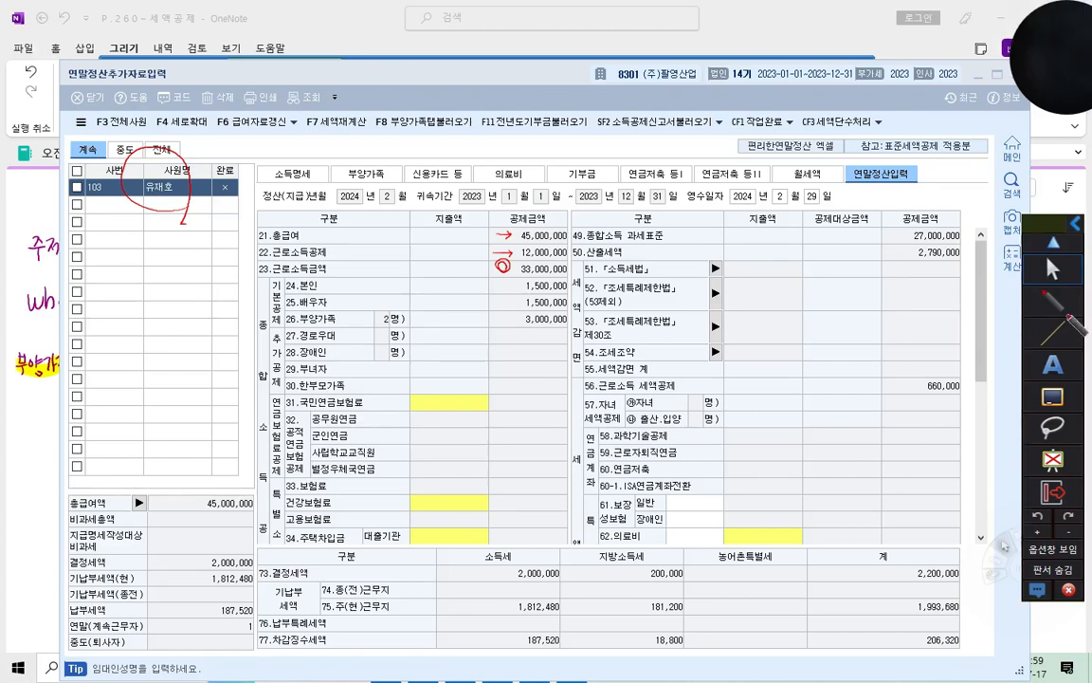
key("Escape")
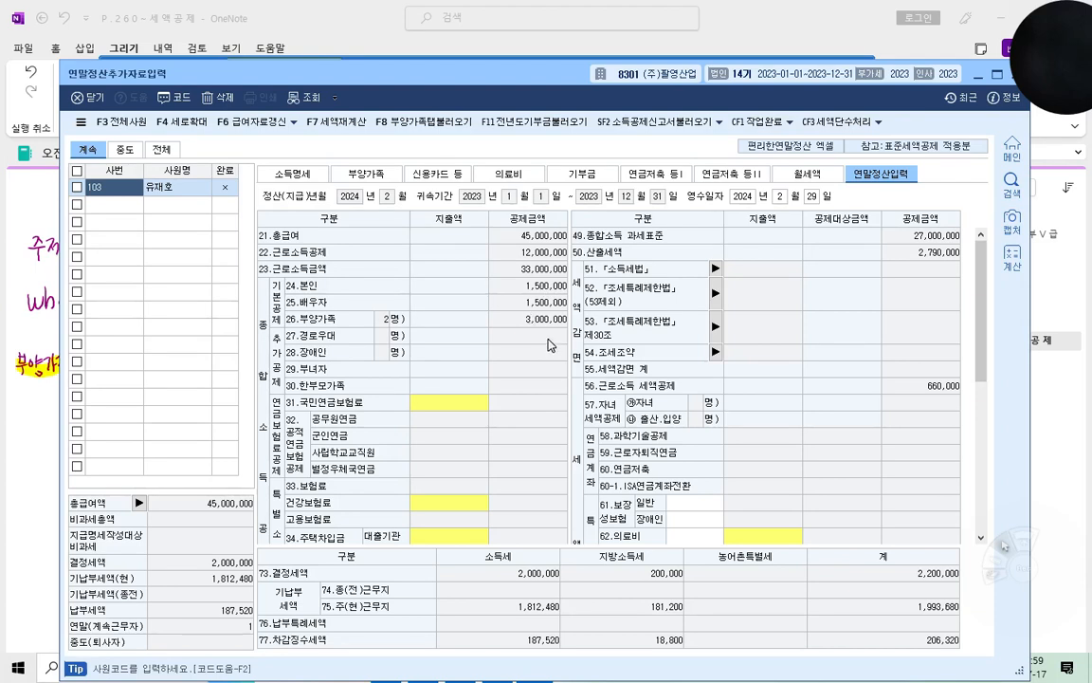
left_click(458, 406)
left_click(455, 535)
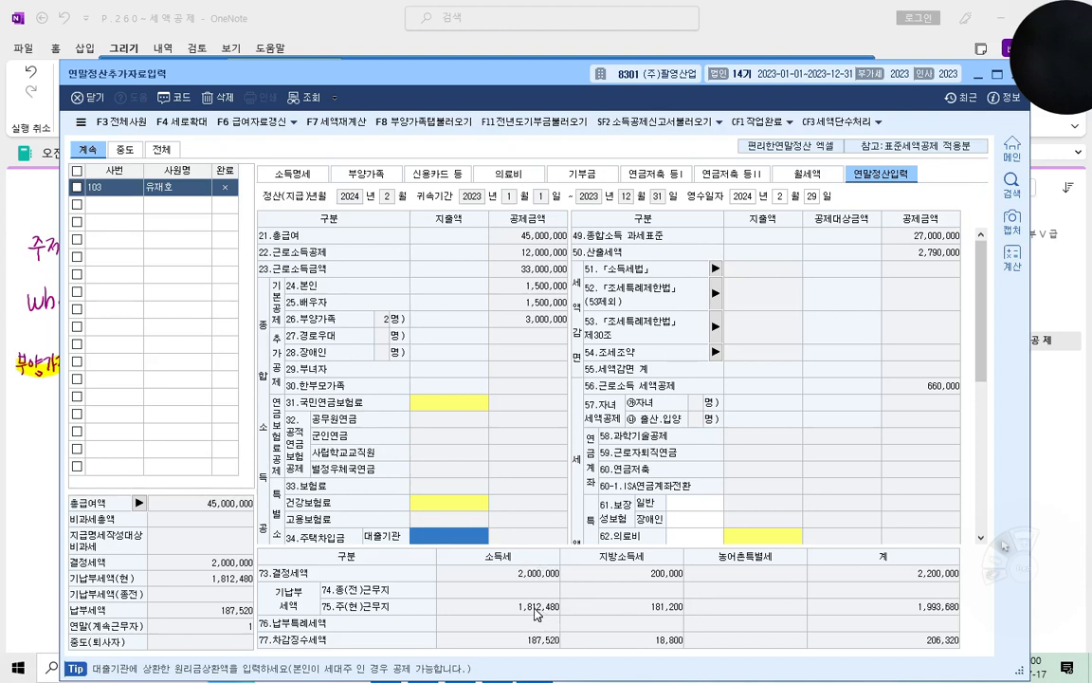
Minimize the OneNote notes, reposition the 연말정산추가자료입력 window and start the 판서펜 pen program again
left_click(666, 6)
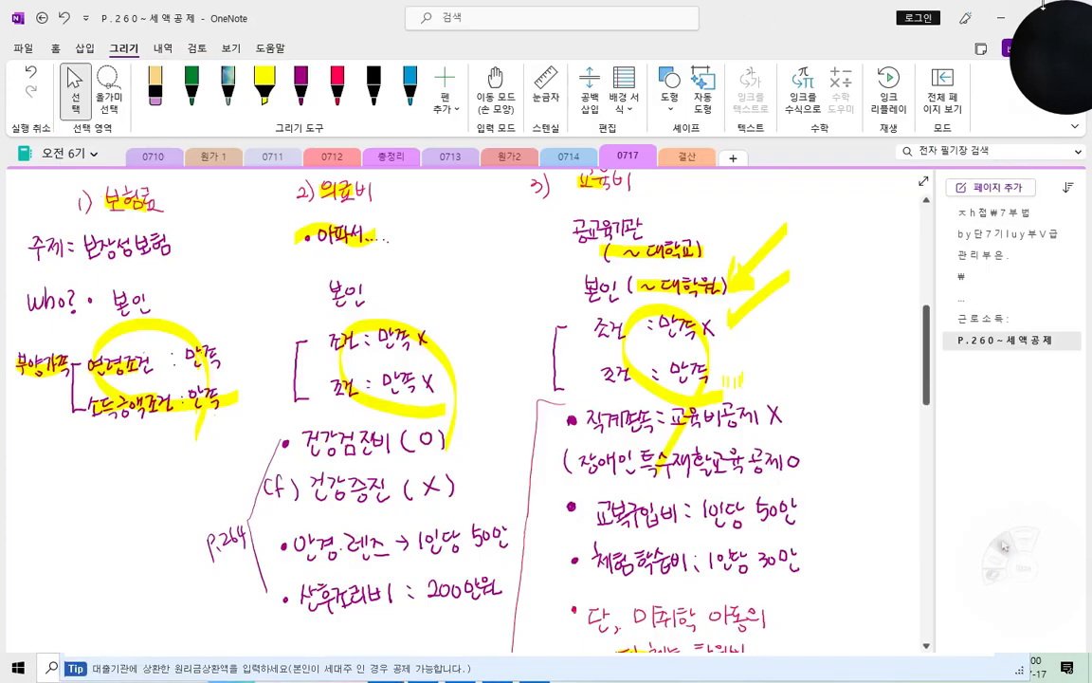
left_click(953, 20)
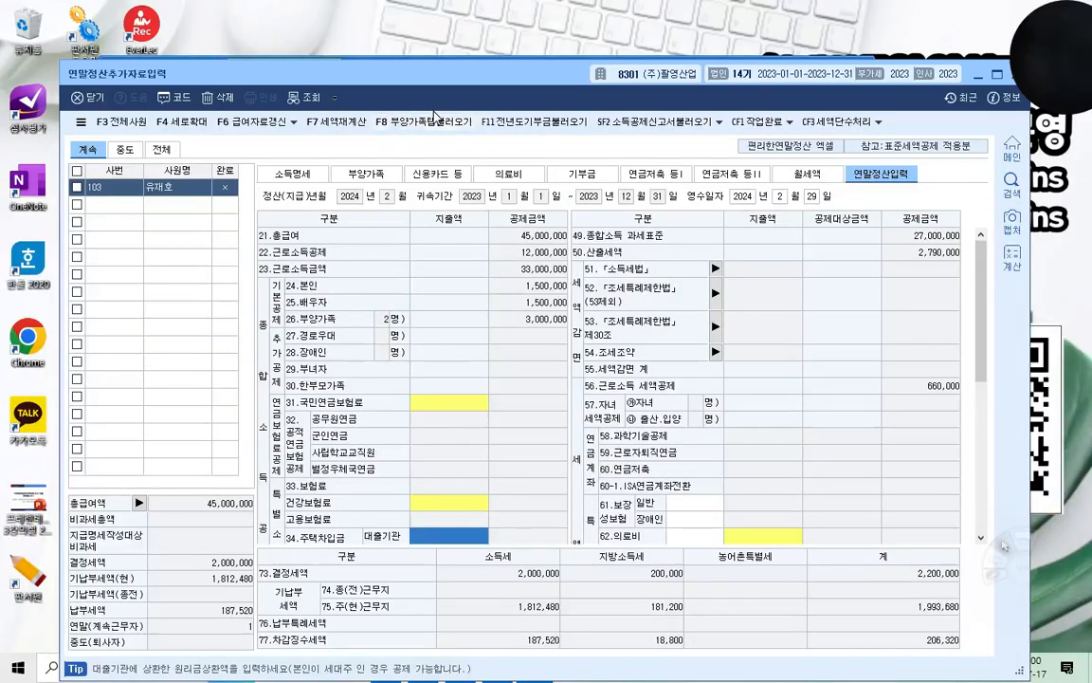
left_click_drag(432, 90, 484, 31)
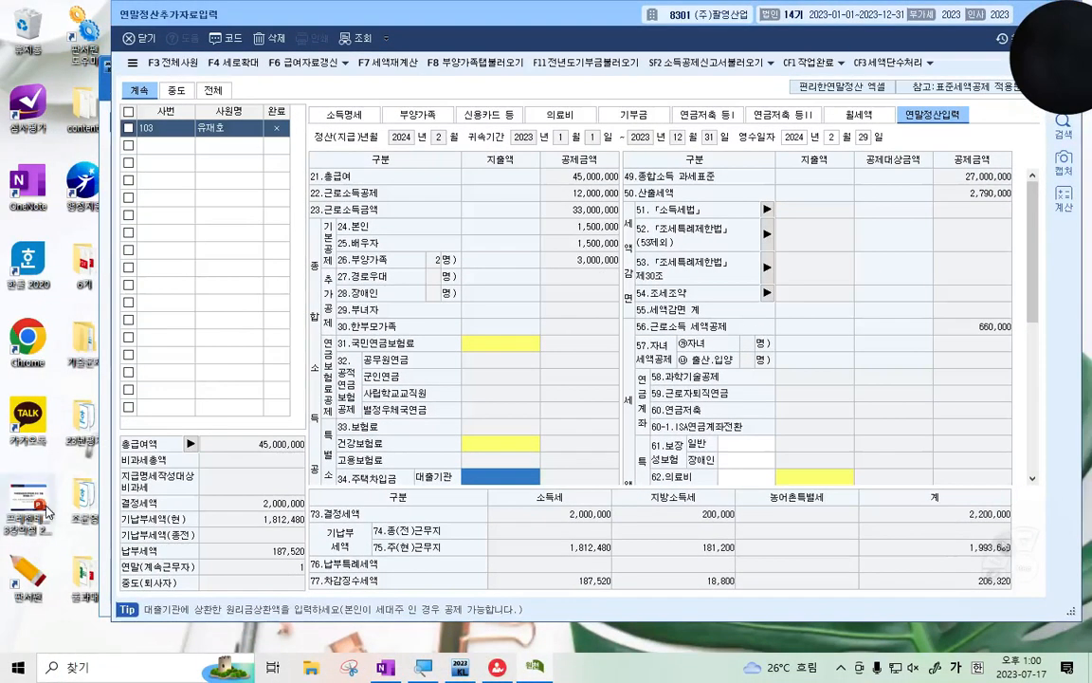
double_click(28, 586)
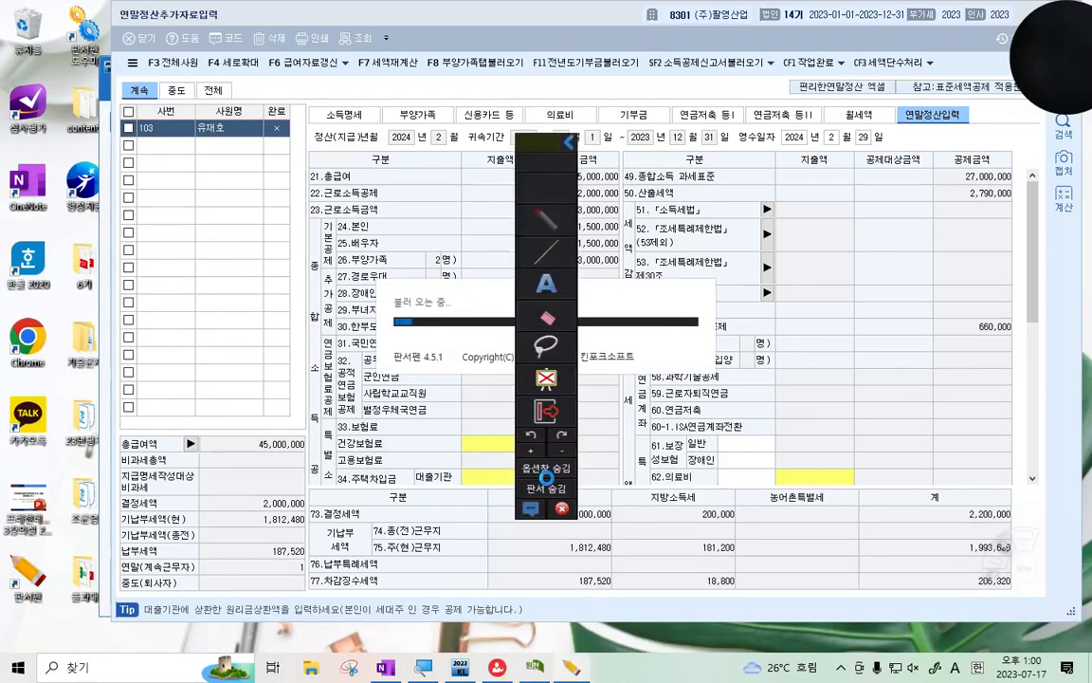
left_click_drag(488, 14, 449, 32)
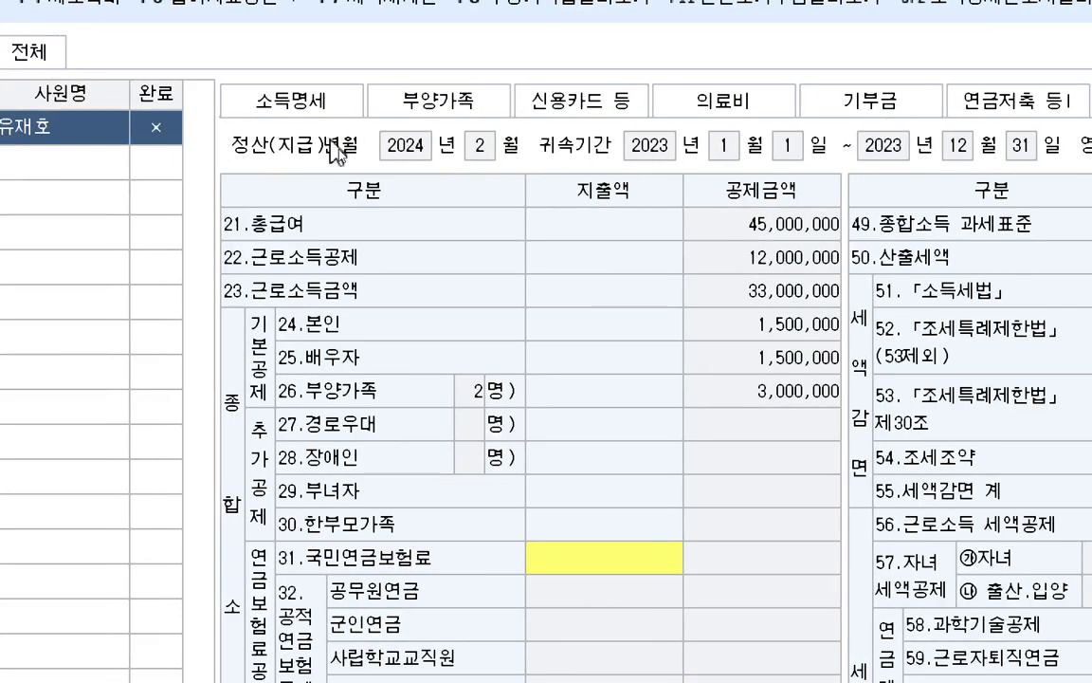
In the 부양가족 section, set the employee's own 국세청간소화 amount for 보장성보험-일반 to 750,000 and close the insurance details
left_click(107, 101)
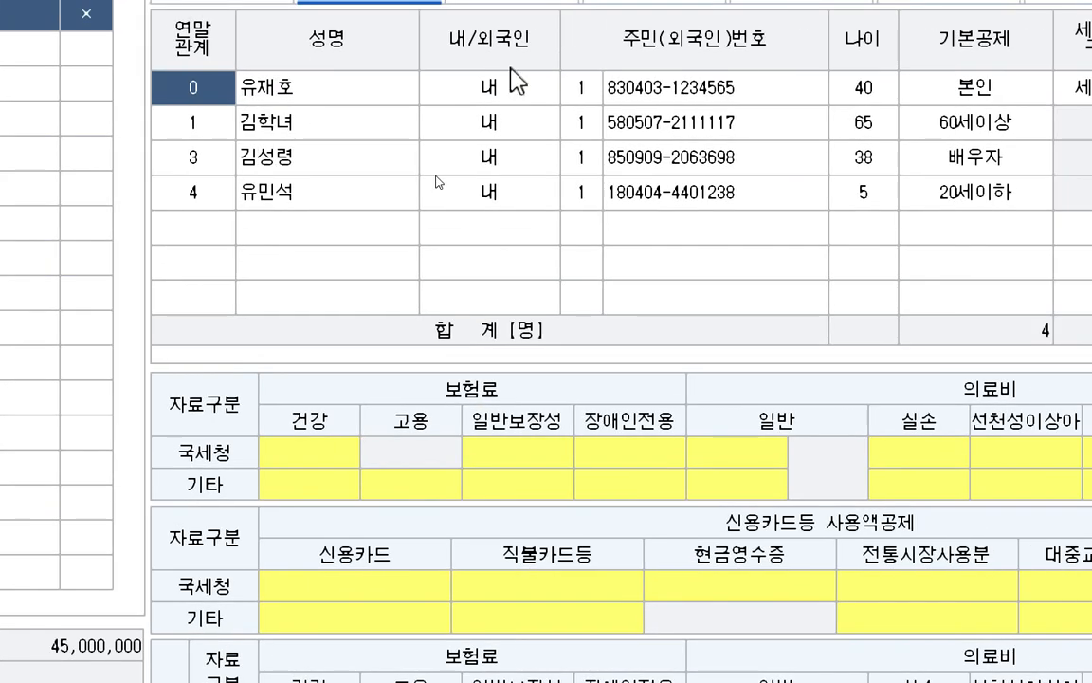
left_click(305, 95)
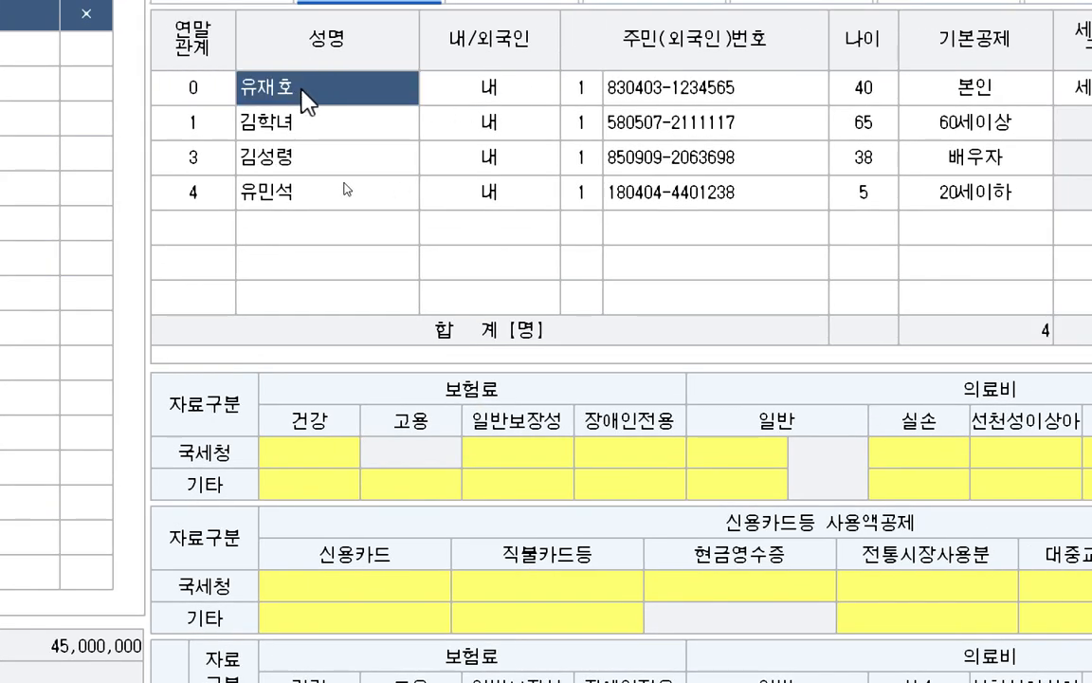
left_click(523, 463)
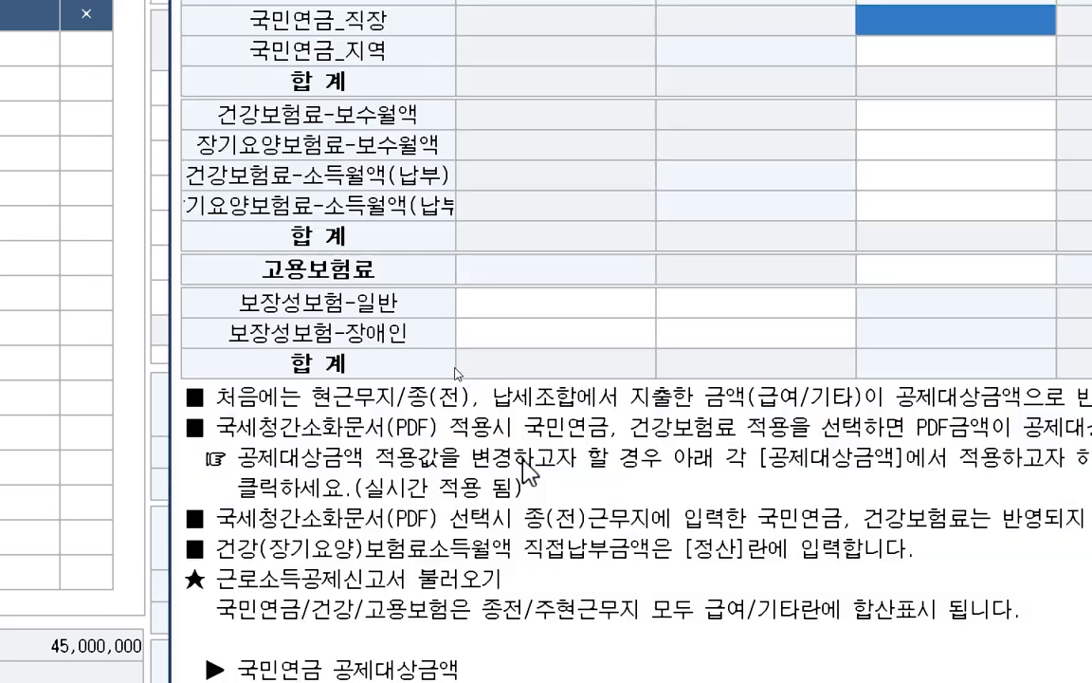
left_click(573, 305)
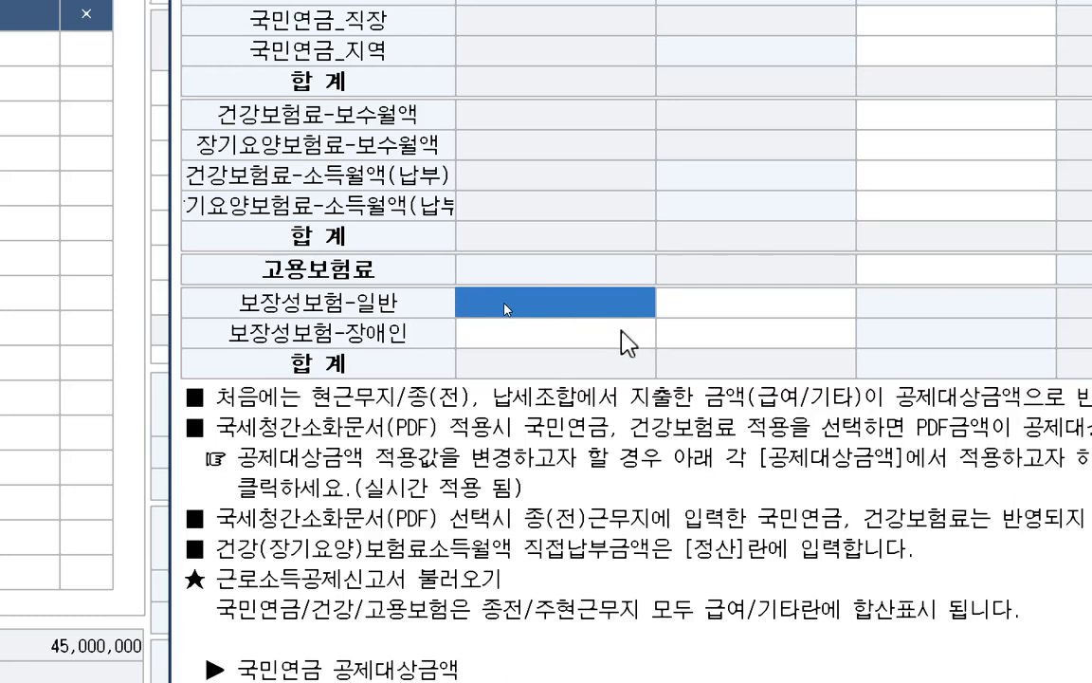
type("7500000")
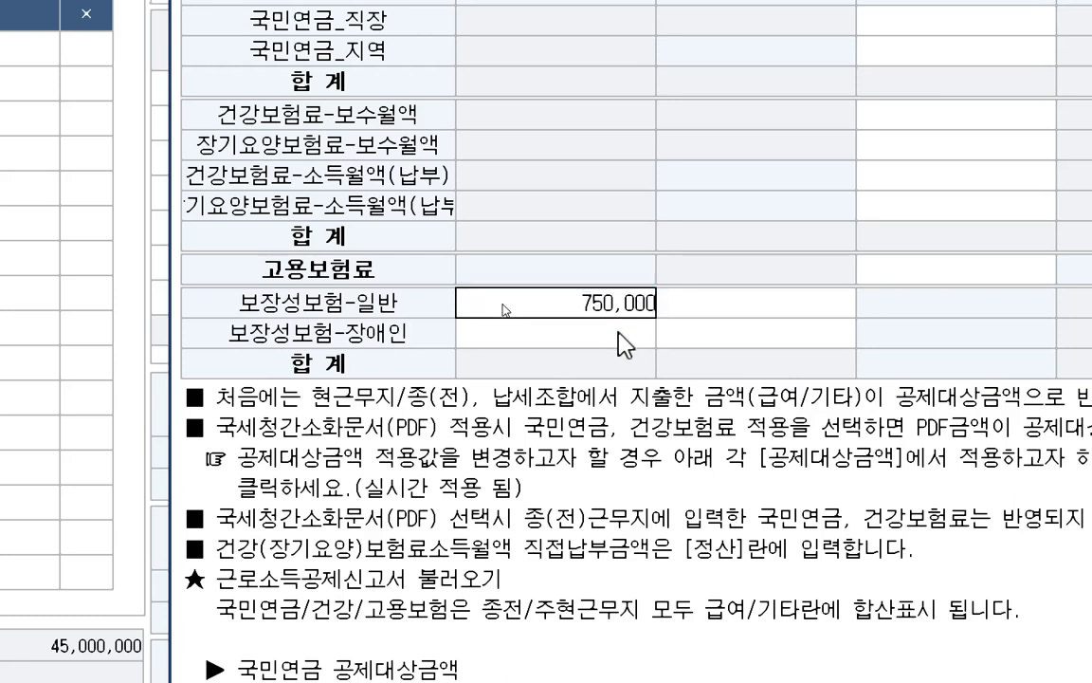
key("Return")
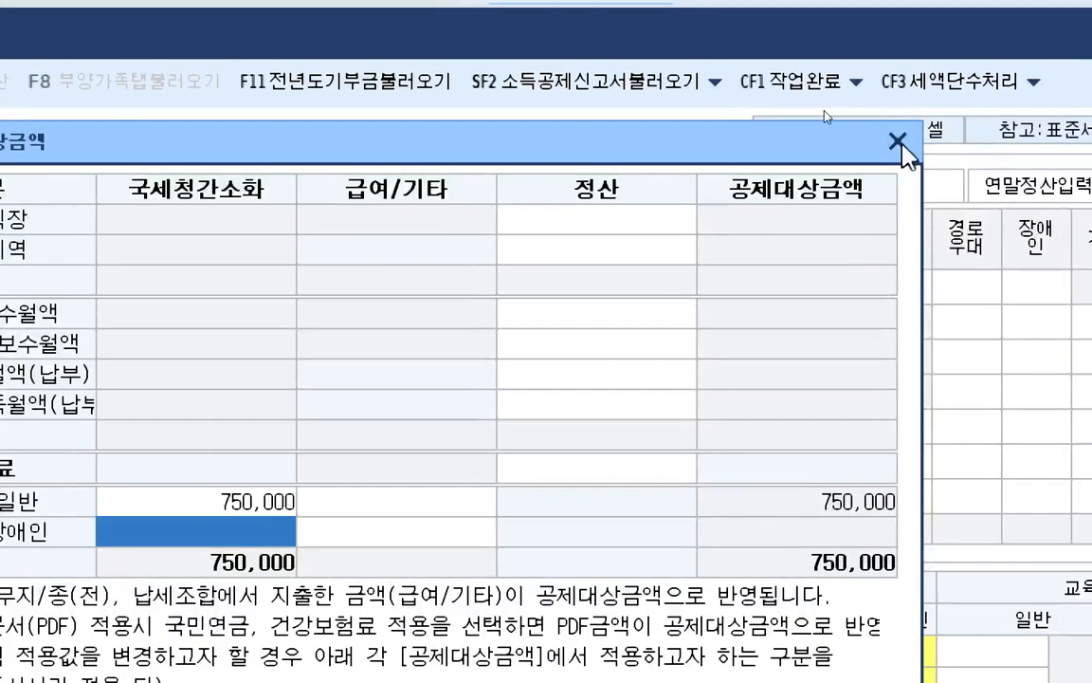
left_click(898, 143)
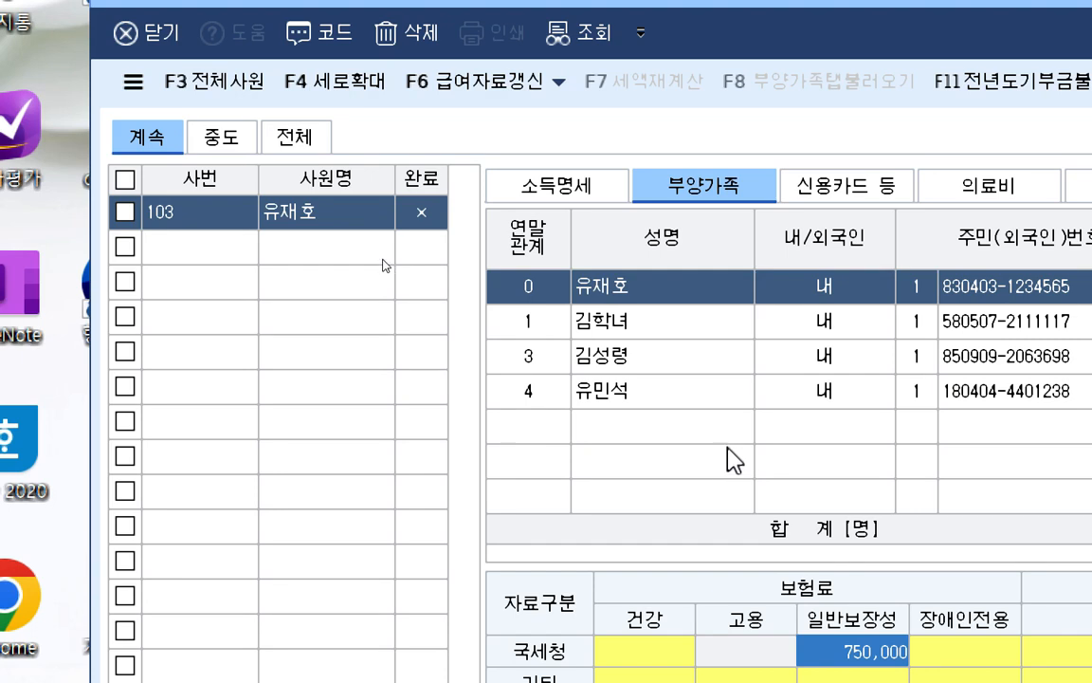
Set the spouse's 국세청간소화 amount for 보장성보험-일반 to 1,000,000 in the 부양가족 section and close the insurance details
left_click(630, 364)
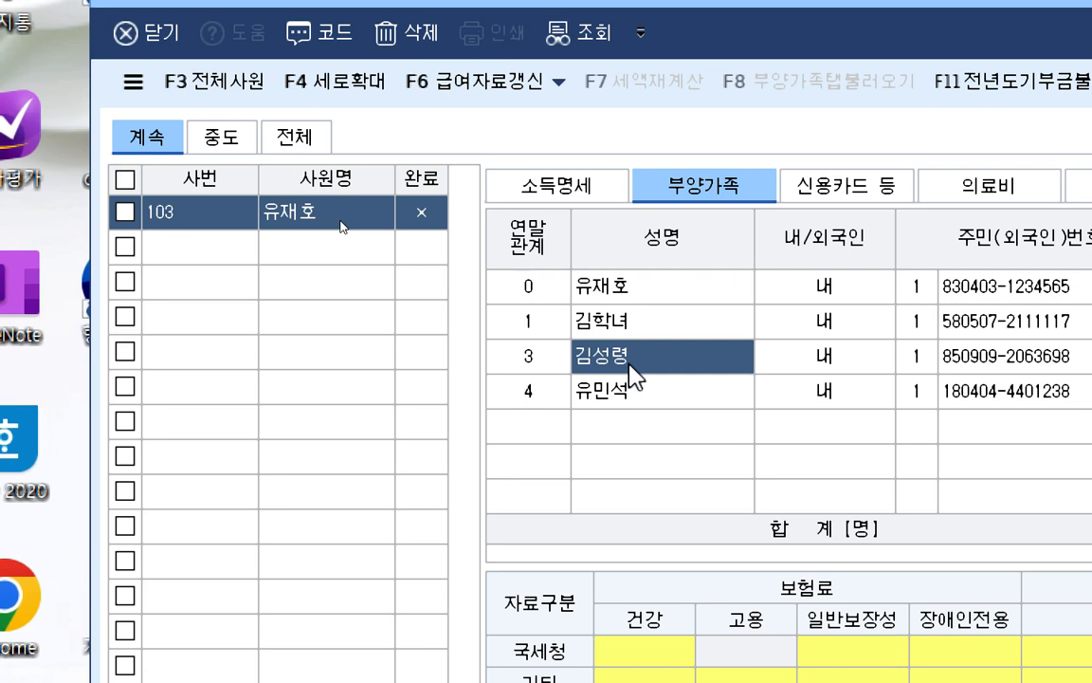
left_click(566, 362)
left_click(695, 397)
left_click(647, 351)
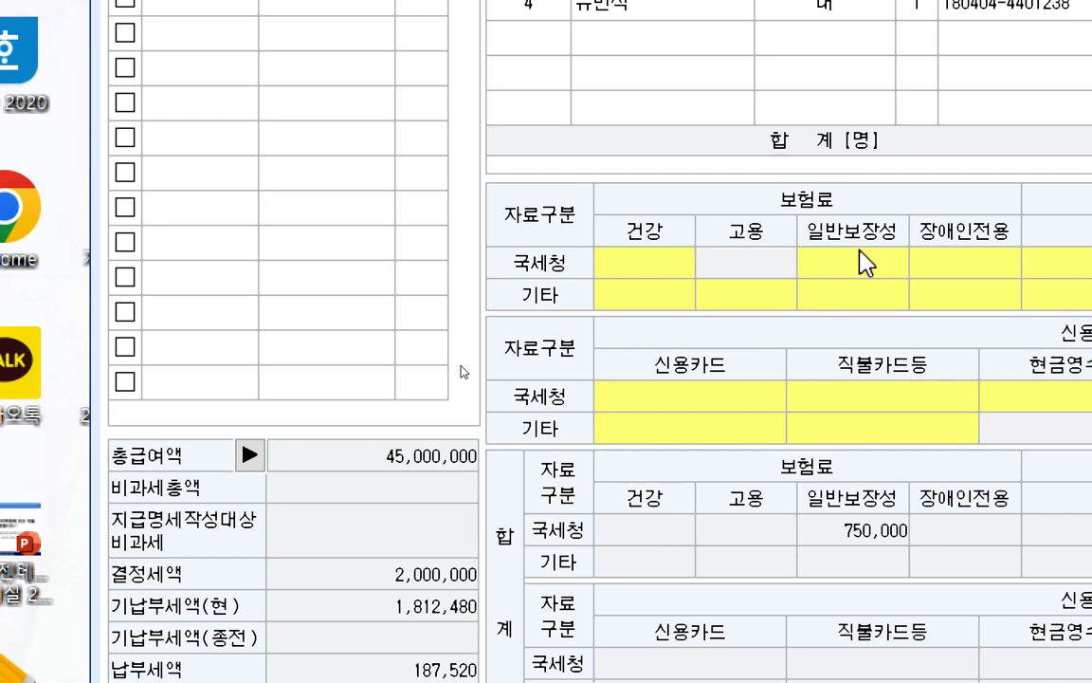
left_click(872, 662)
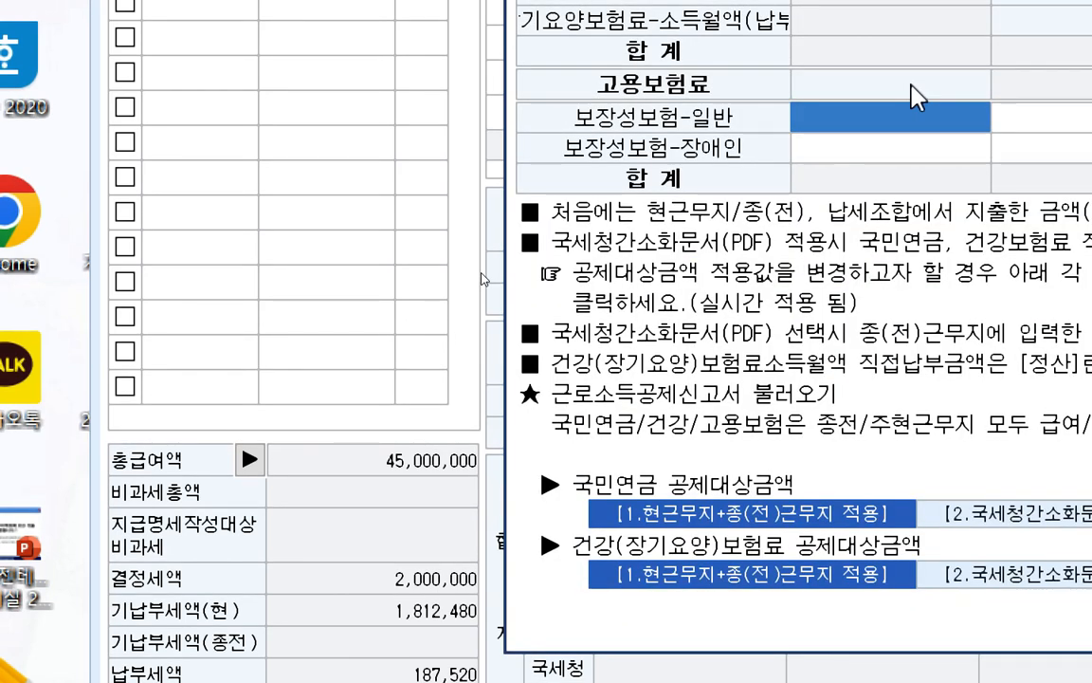
left_click(924, 130)
type("1000000")
key("Return")
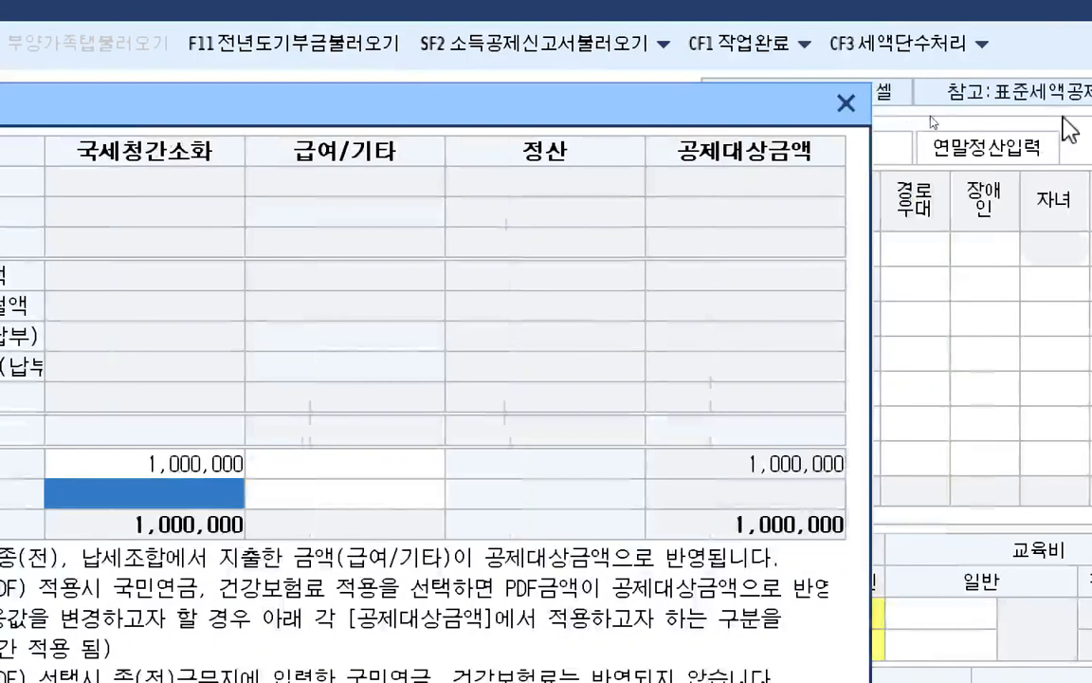
left_click(845, 106)
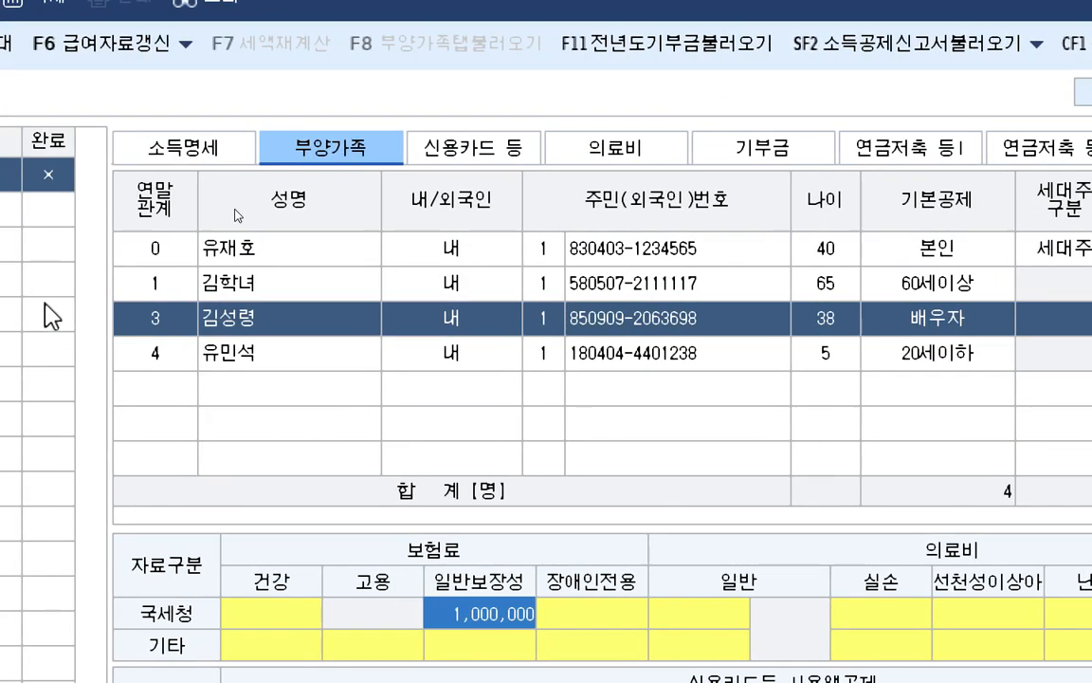
Set the child's 국세청간소화 amount for 보장성보험-일반 to 250,000 and close the insurance details
left_click(246, 359)
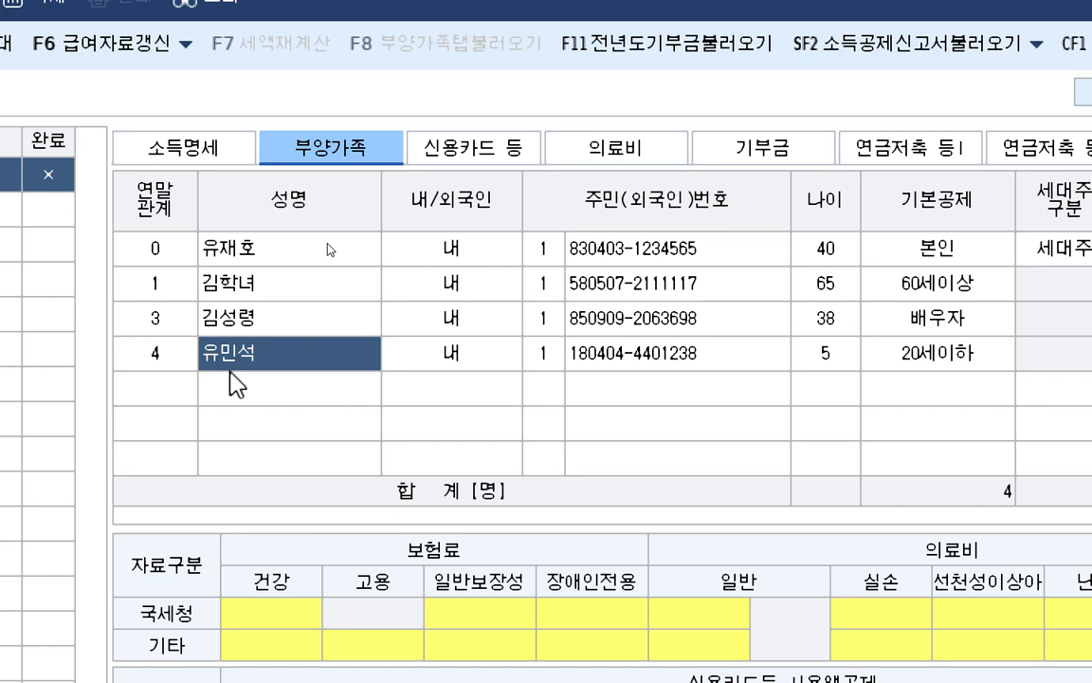
left_click(471, 616)
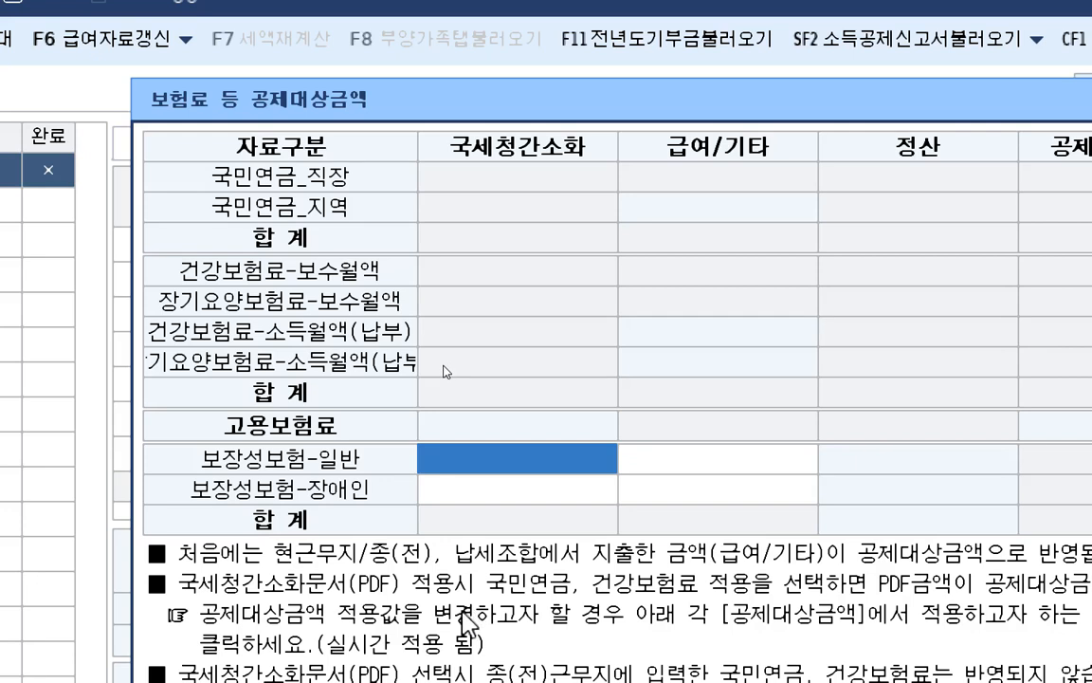
type("2500000")
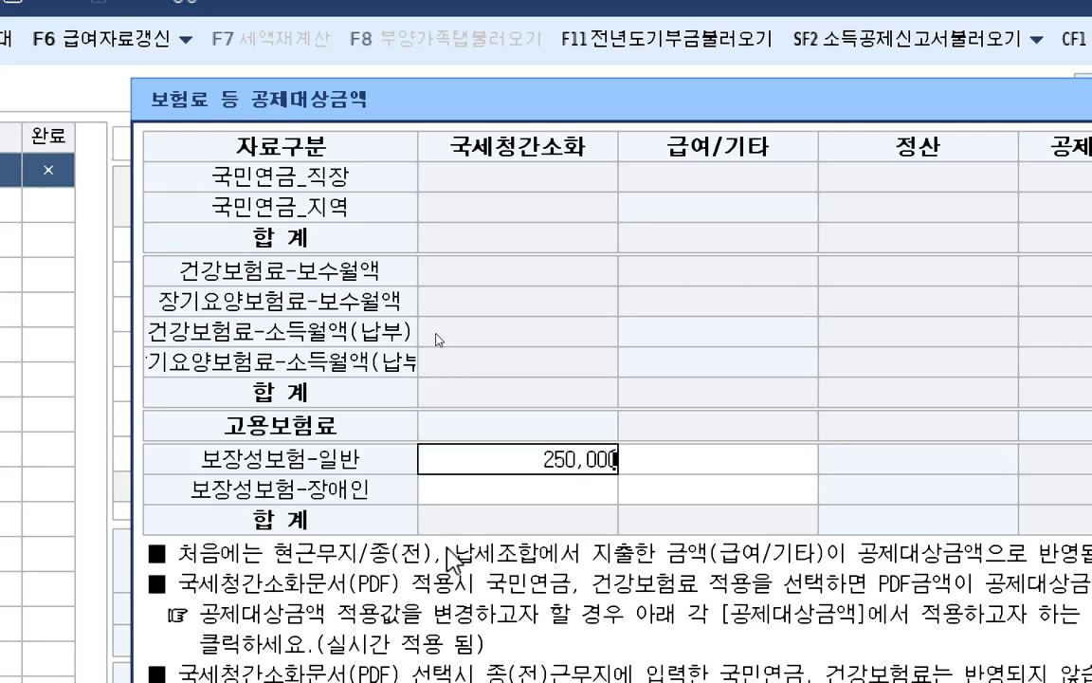
key("Return")
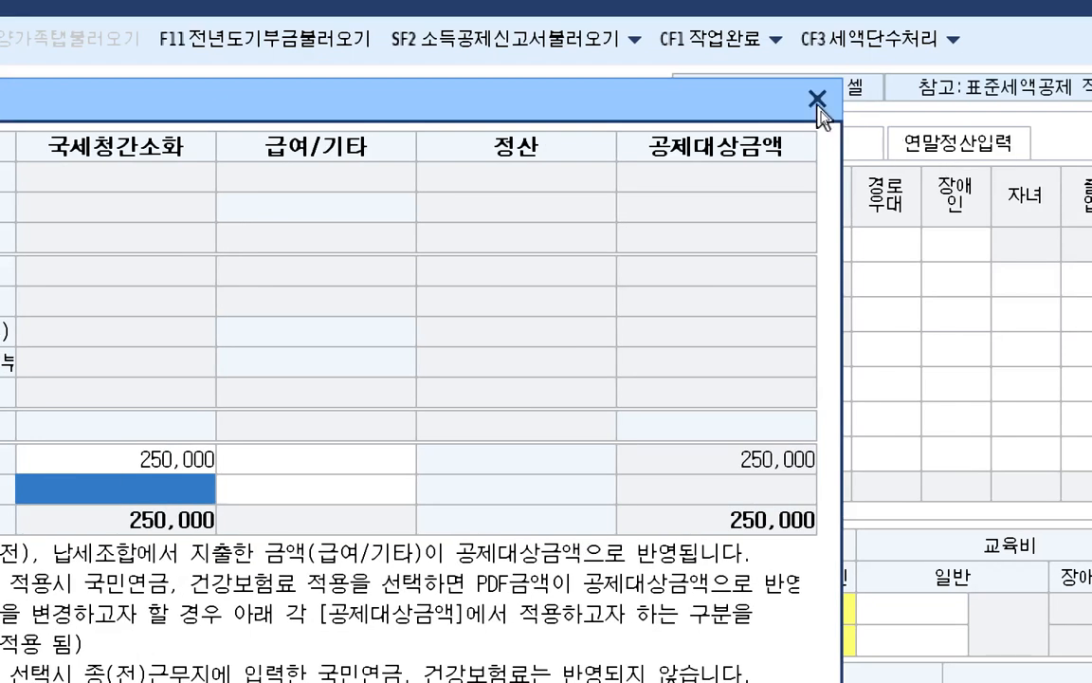
left_click(819, 100)
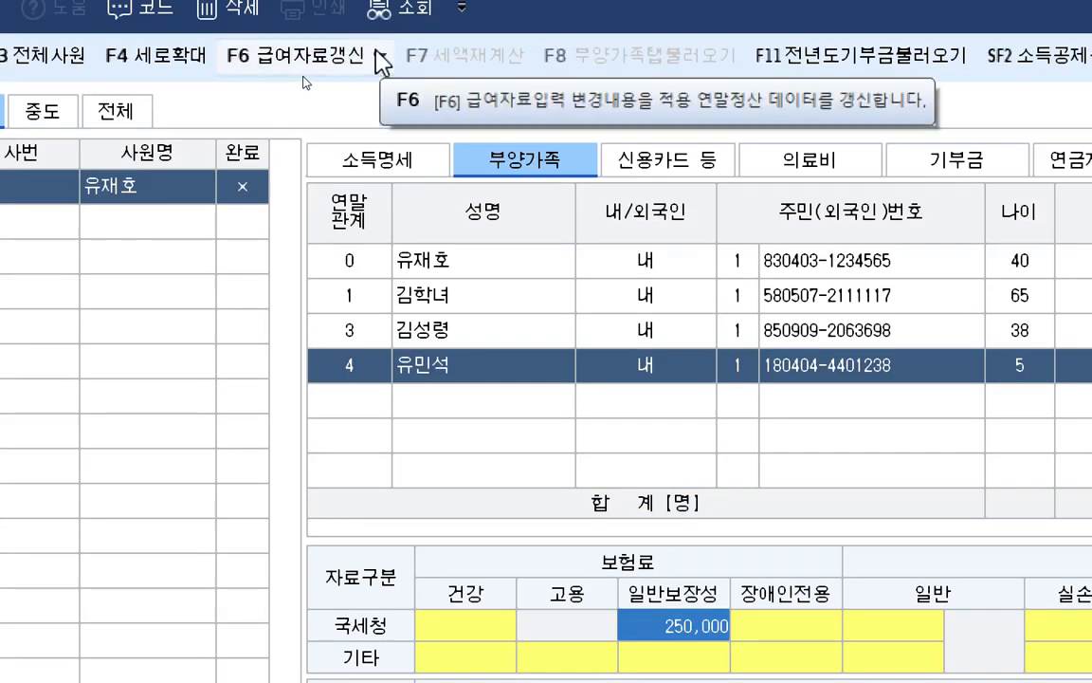
In the 의료비 section, add the 소득자 직계존속 dependent with evidence code 1.국세청장 and an amount of 5,000,000
left_click(683, 159)
left_click(792, 166)
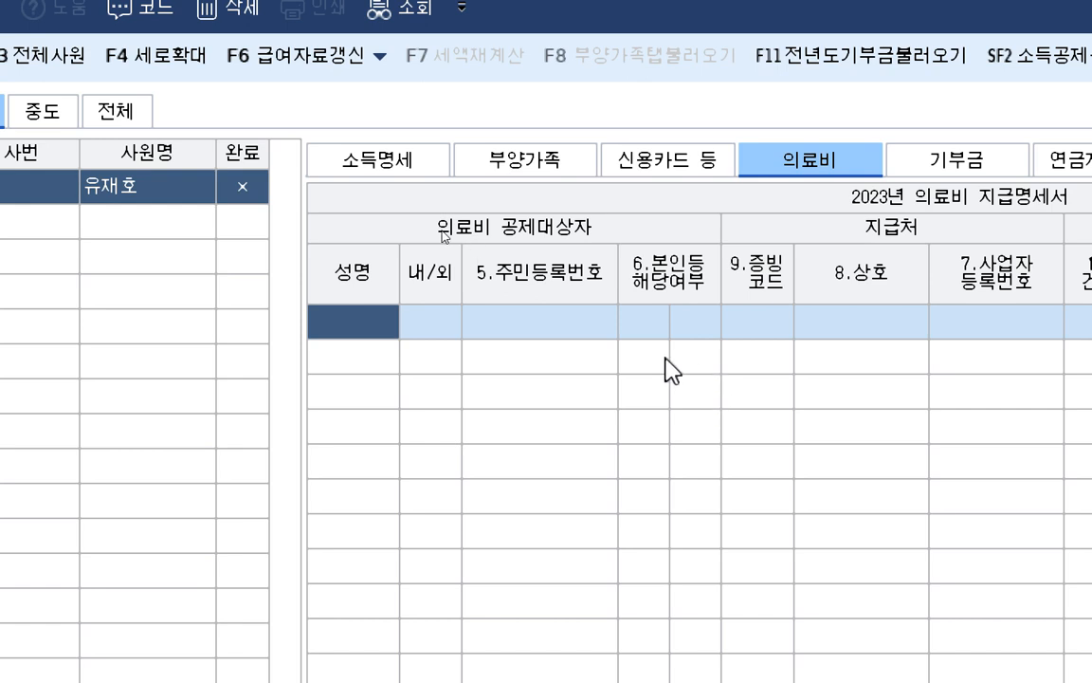
double_click(333, 323)
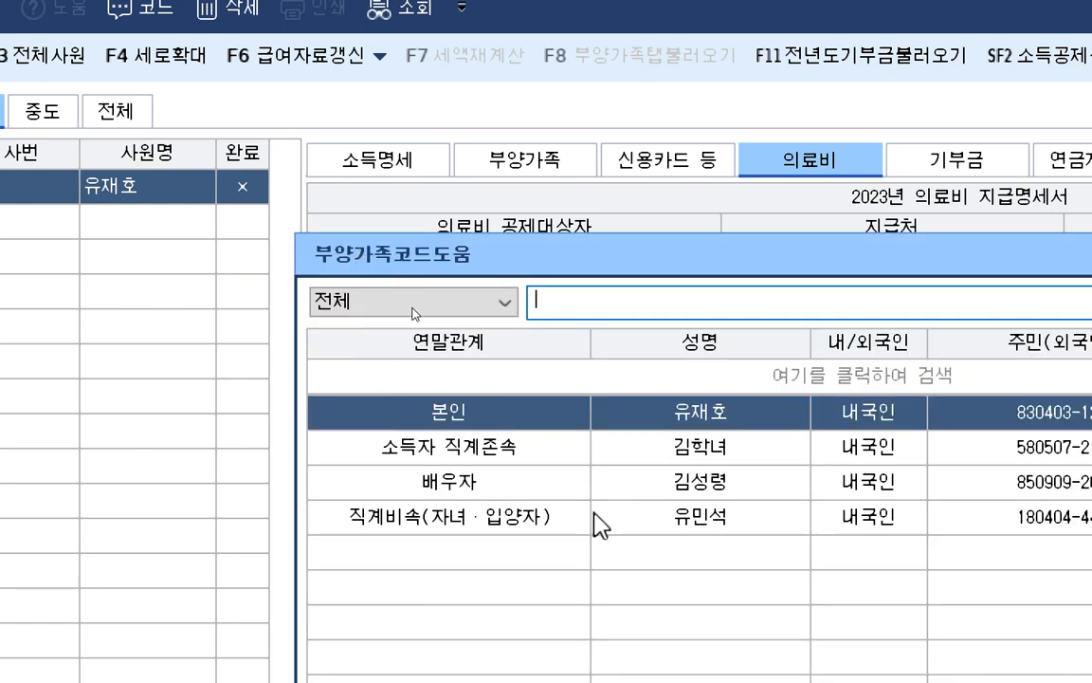
left_click(507, 447)
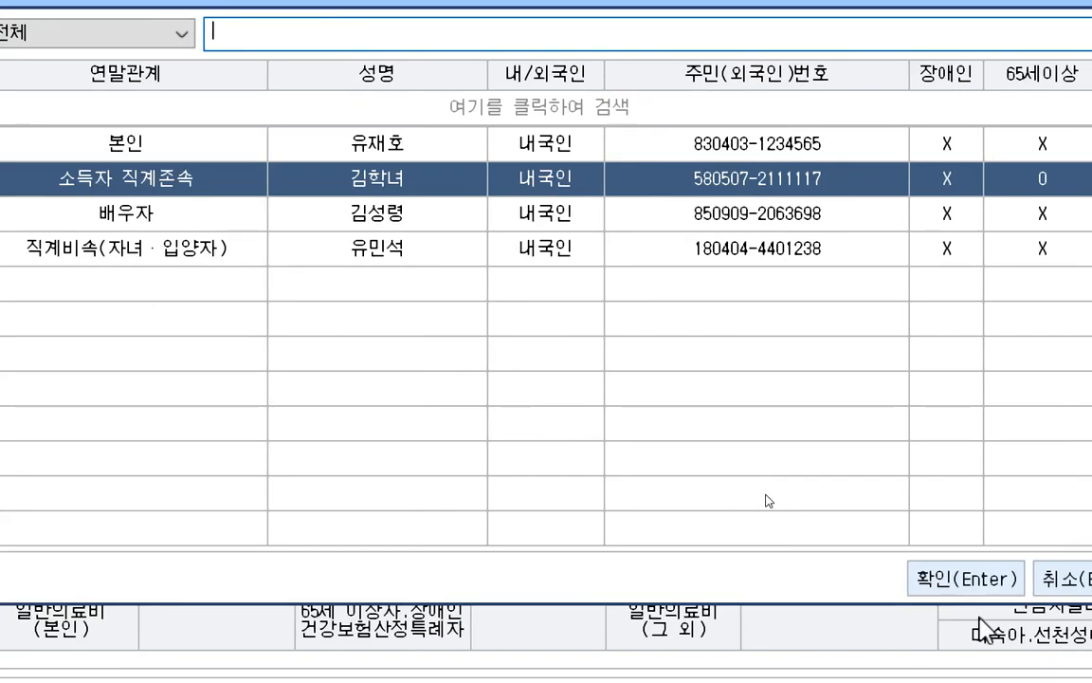
left_click(959, 575)
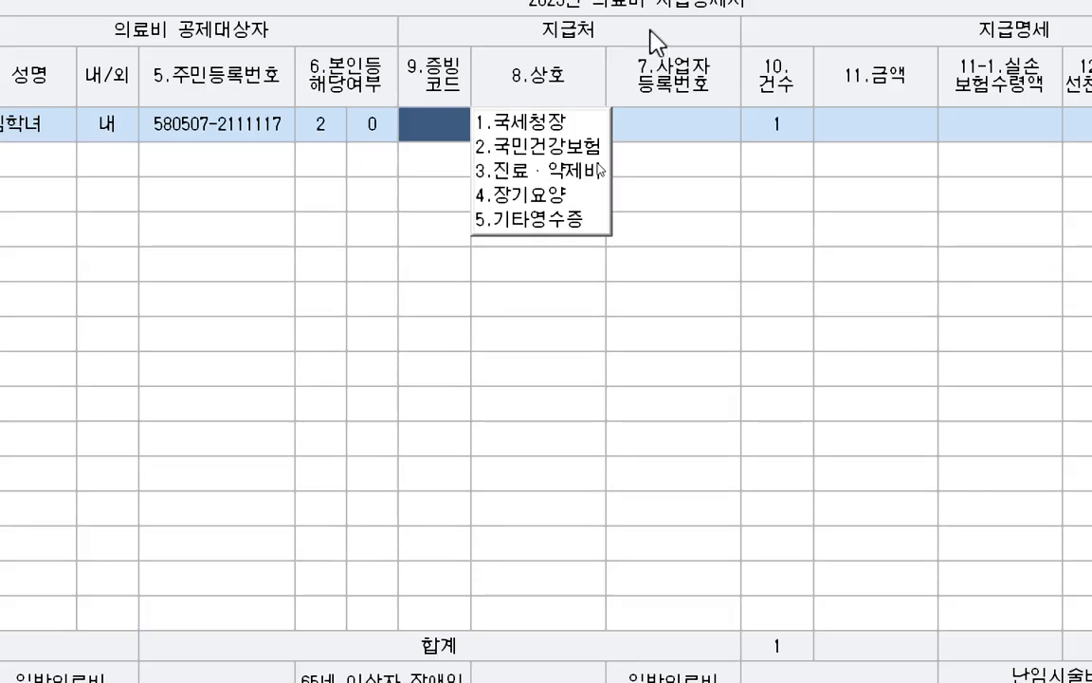
left_click(521, 50)
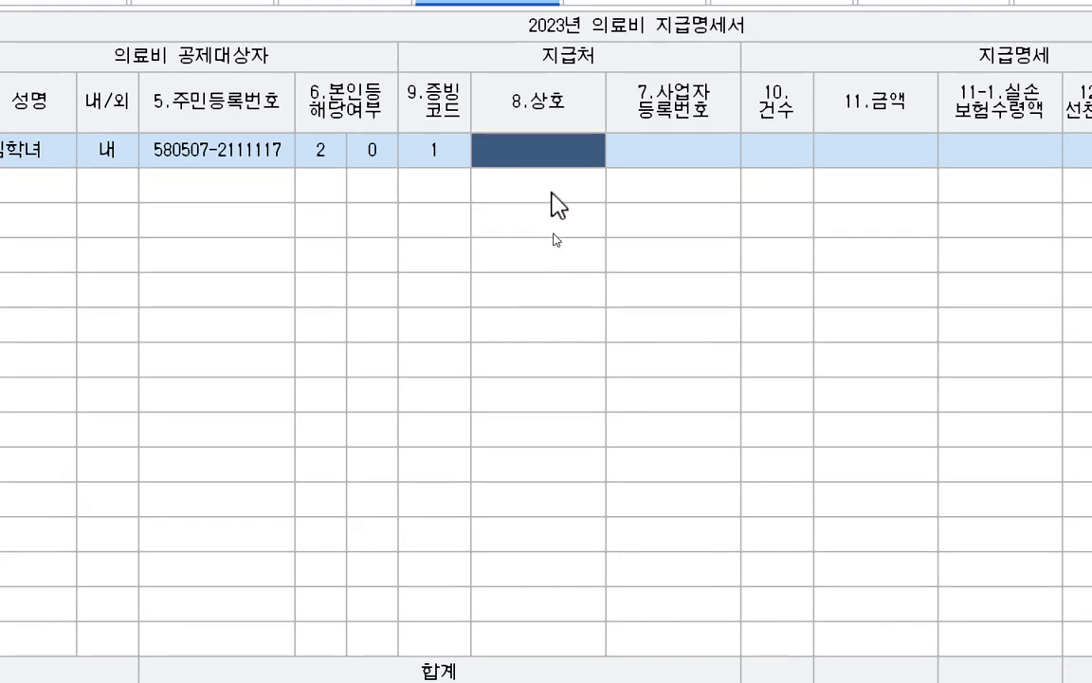
key("Return")
key("Return")
left_click(891, 161)
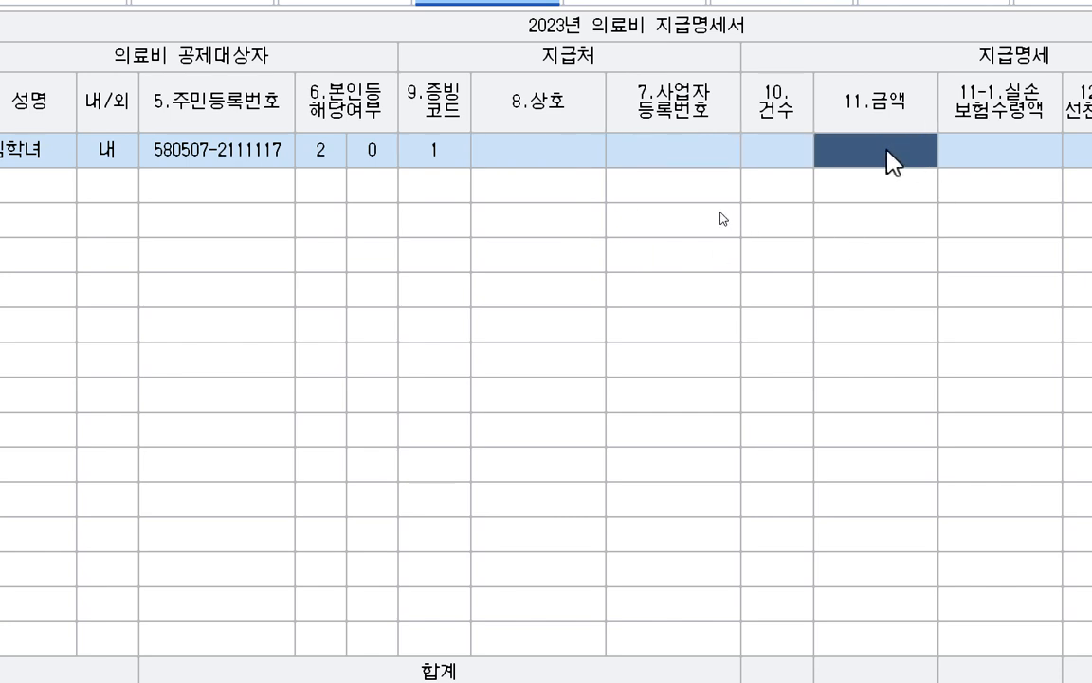
type("5000000")
key("Return")
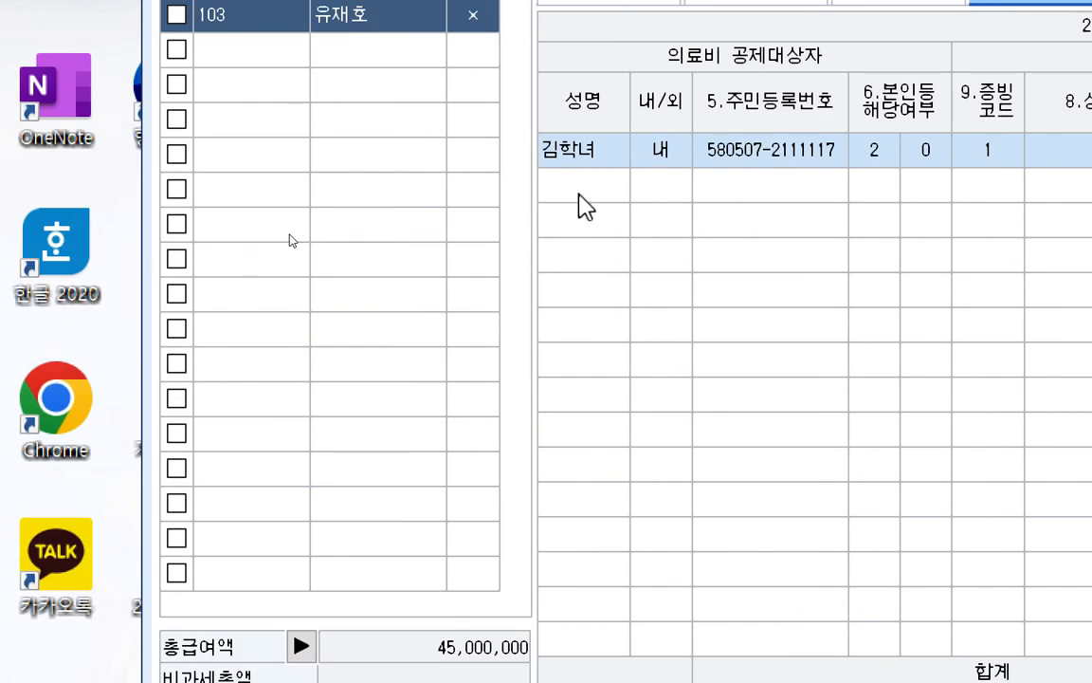
Add a second medical expense row for the spouse (배우자) with evidence code 1.국세청장 and an amount of 1,200,000
left_click(26, 190)
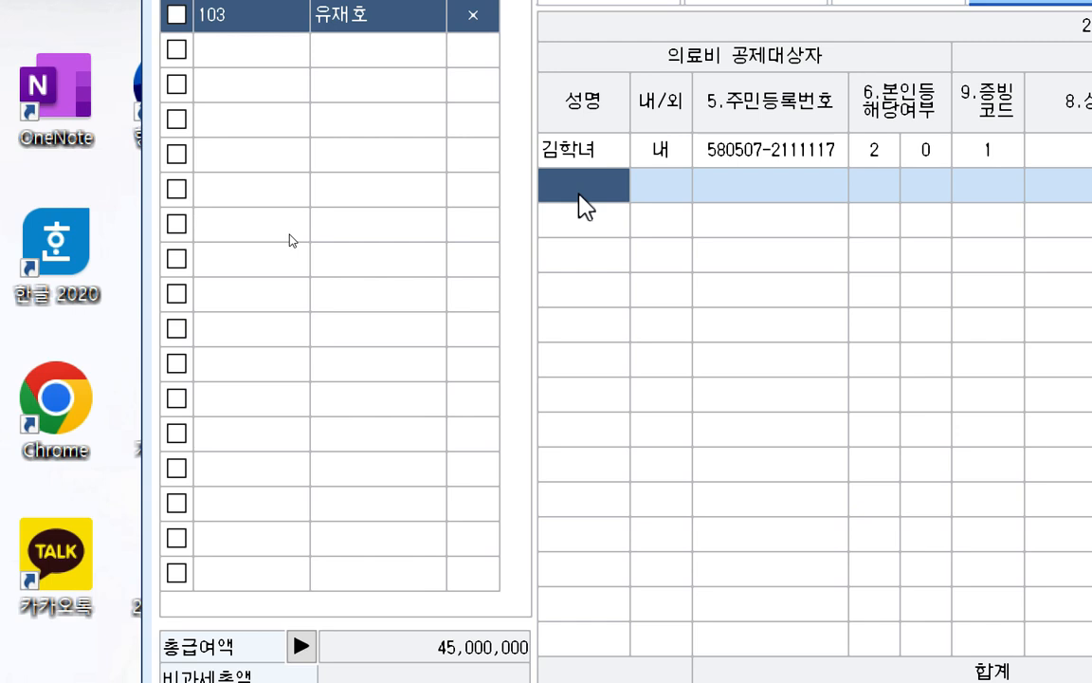
double_click(580, 205)
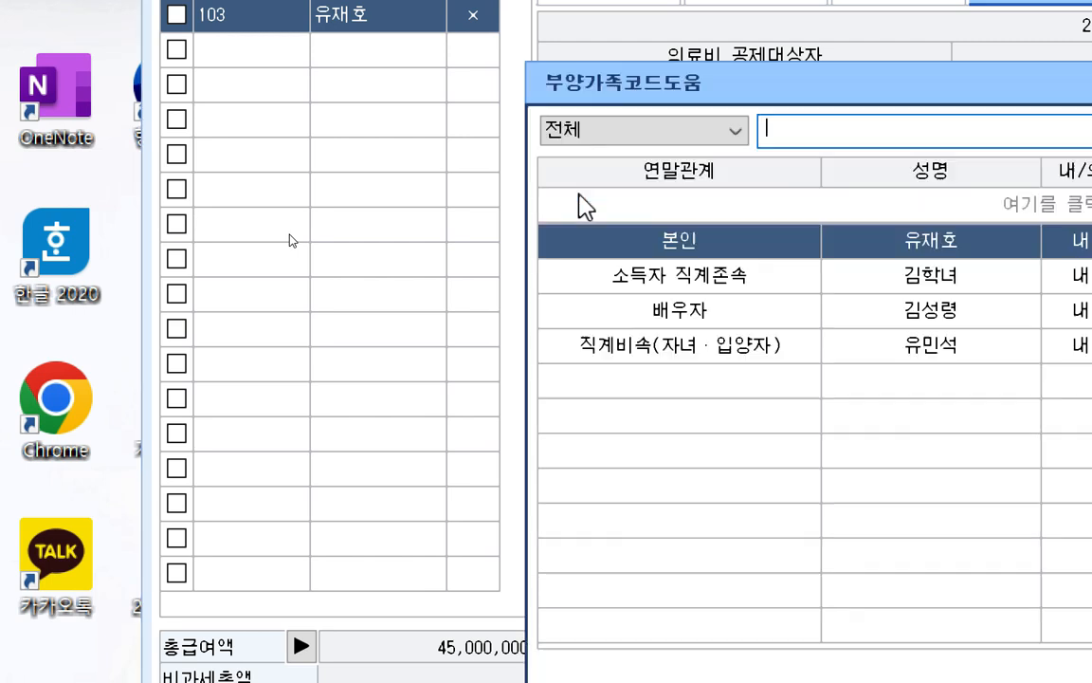
left_click(761, 325)
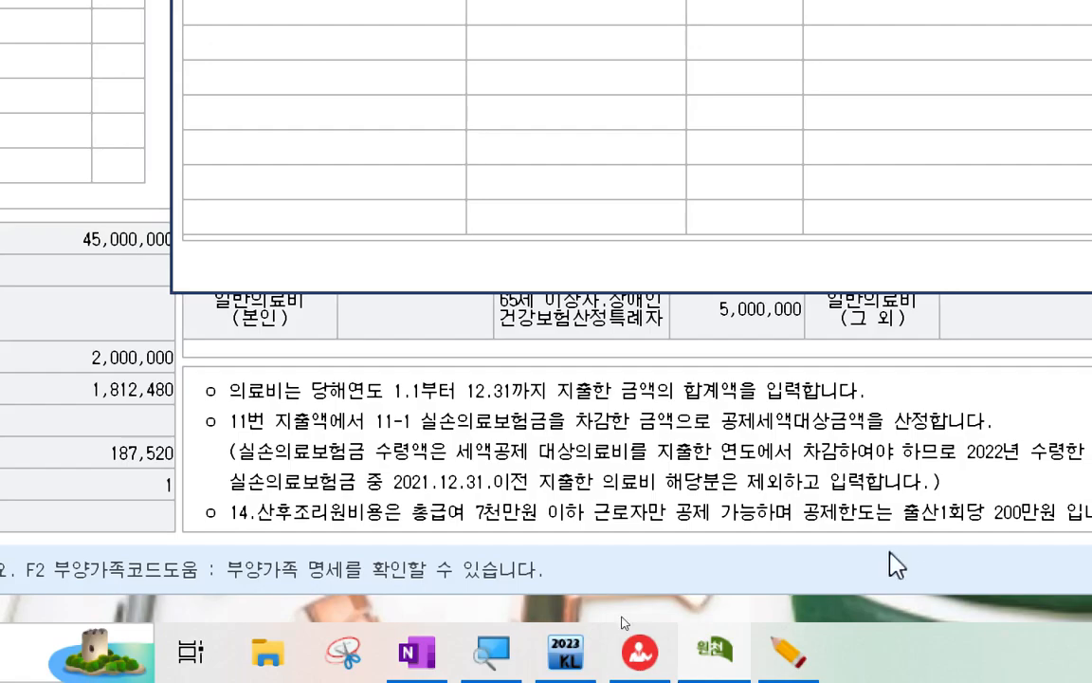
left_click(765, 279)
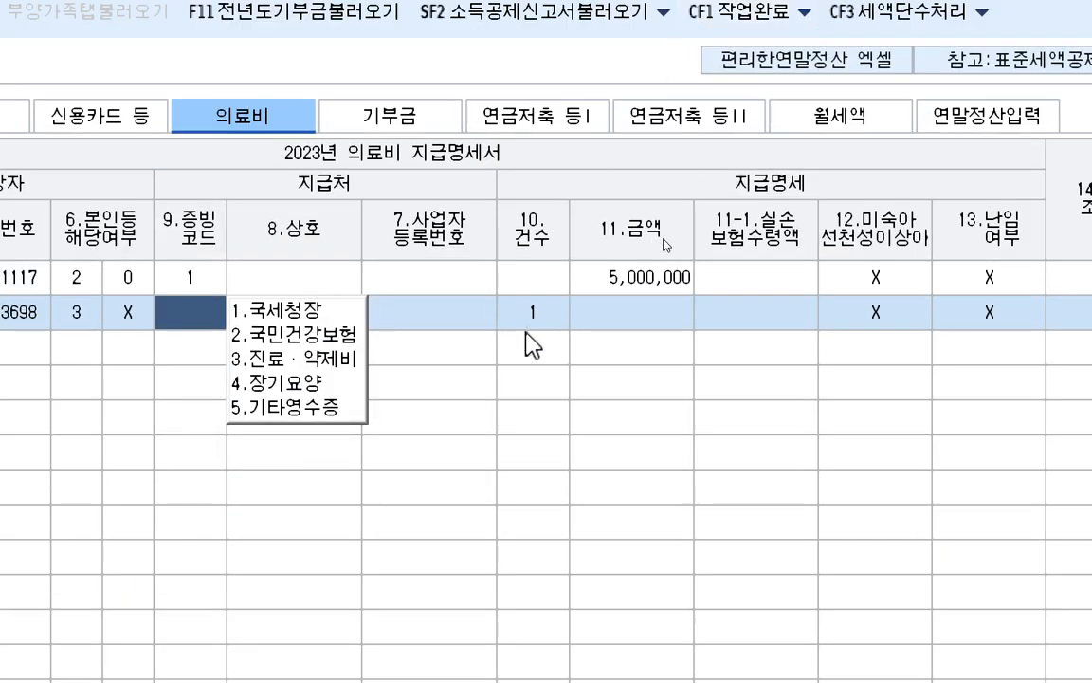
left_click(270, 309)
left_click(662, 317)
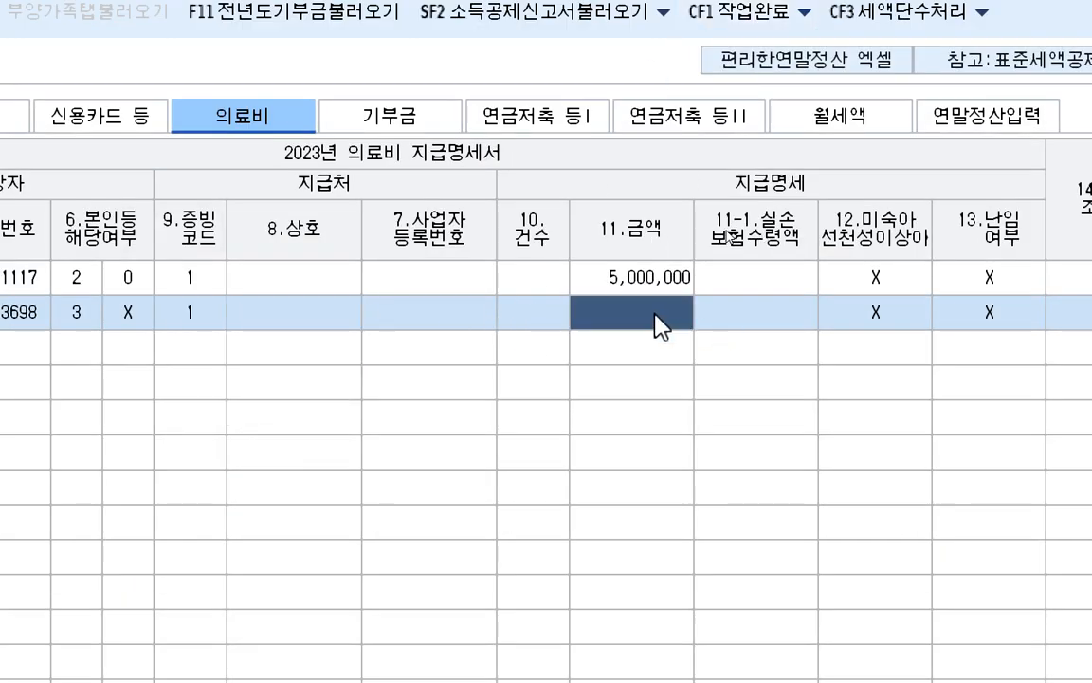
type("1200000")
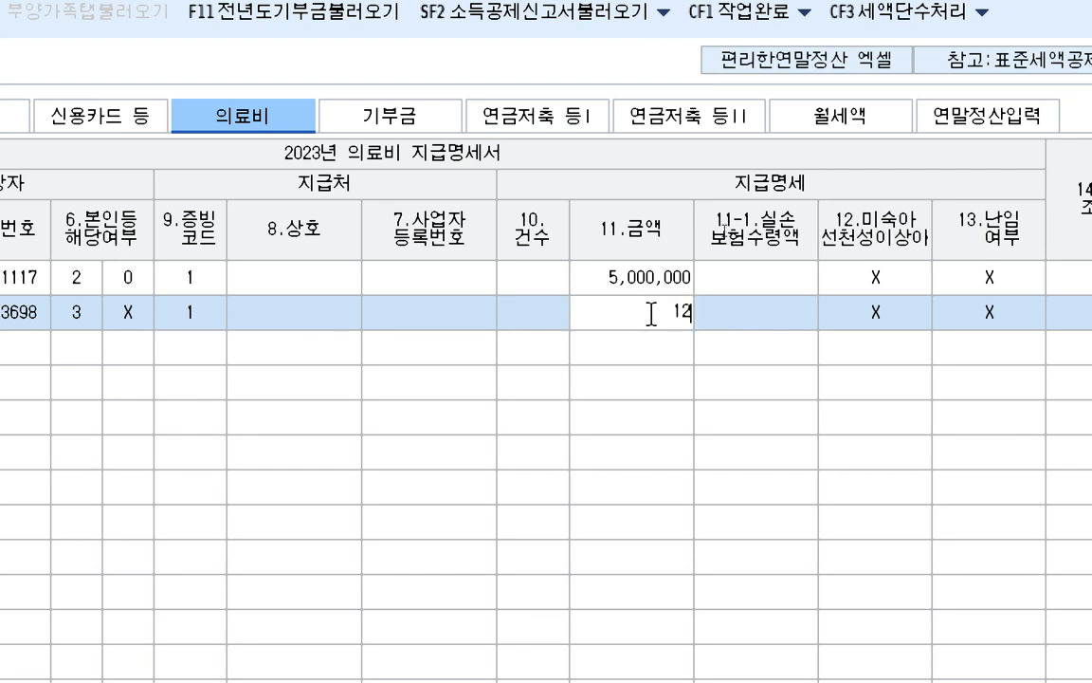
key("Return")
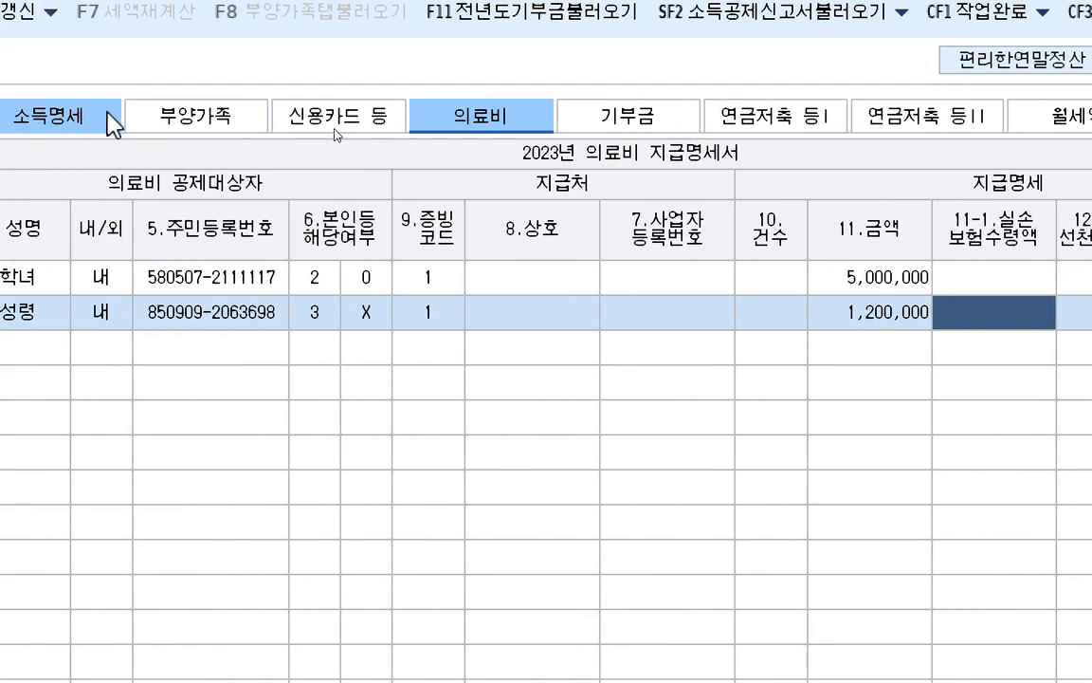
In the 부양가족 section, enter the child's 국세청 general education expense of 1,000,000 and classify it as 1.취학전
left_click(235, 121)
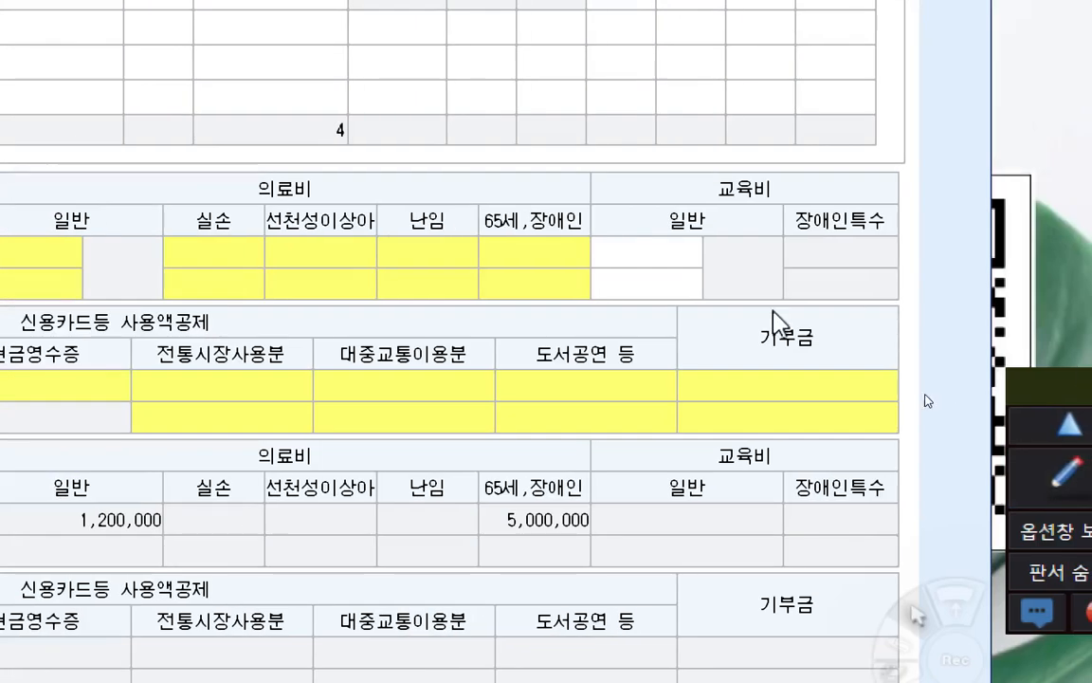
left_click(632, 256)
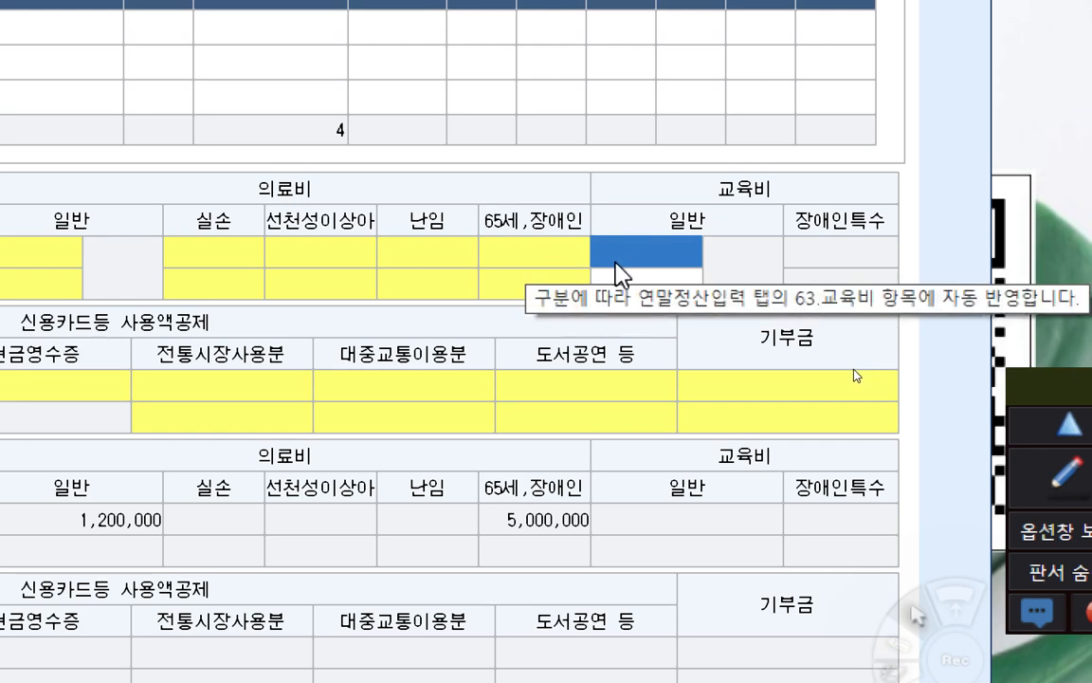
type("1000000")
key("Return")
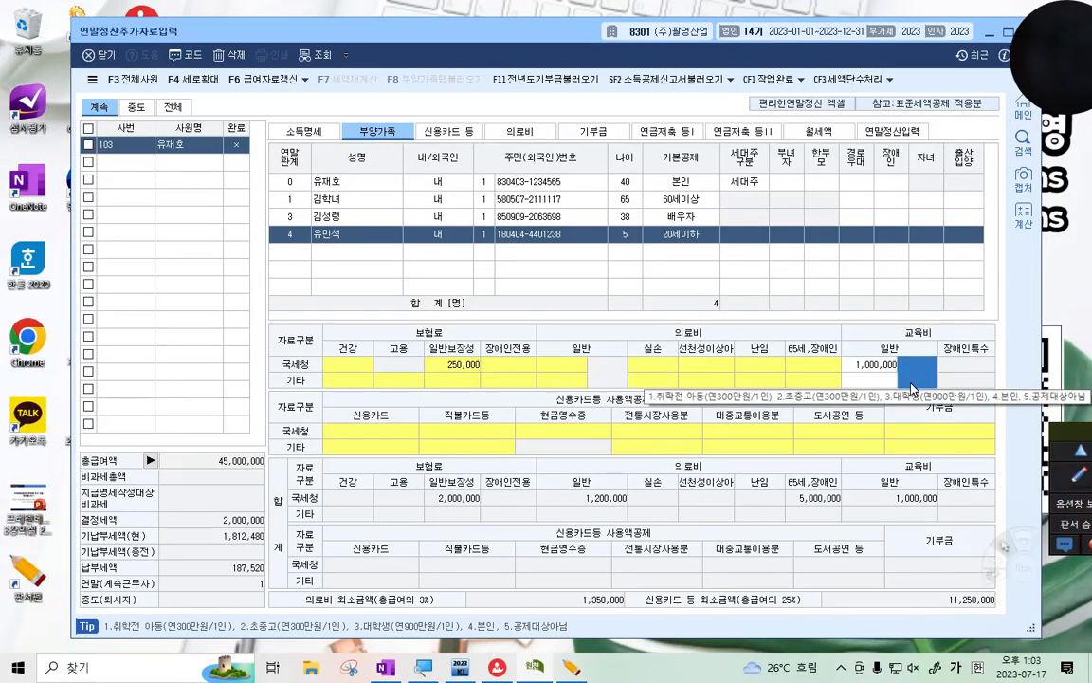
type("1")
key("Return")
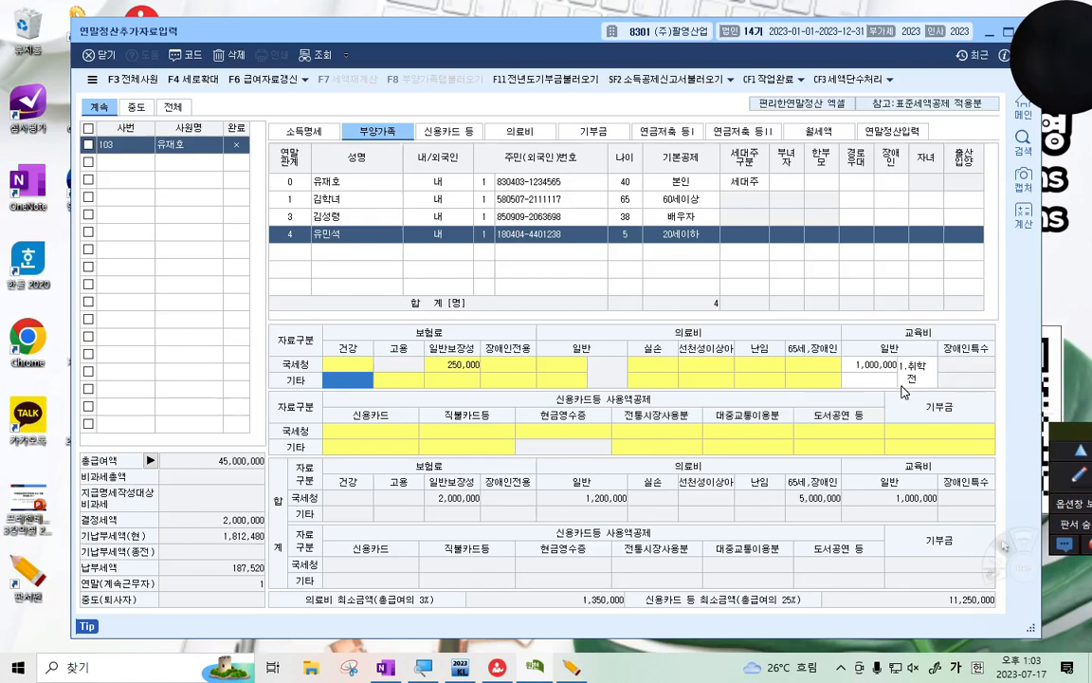
left_click(1060, 556)
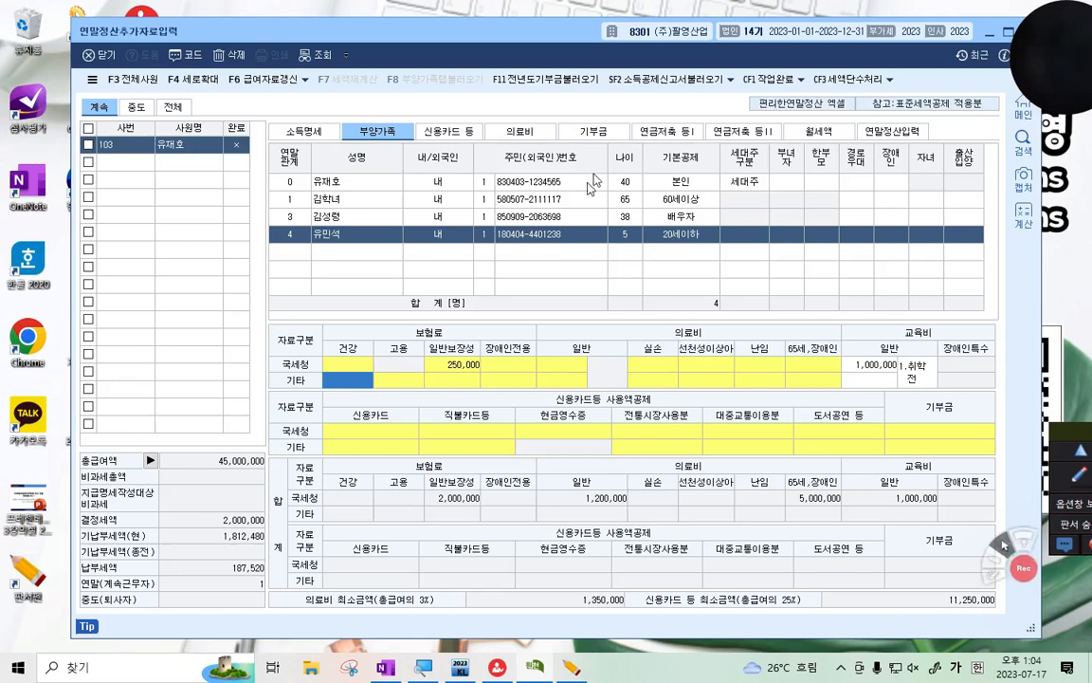
In the 기부금 section, start a donation entry for the employee (거주자 본인) with donation type 41 일반기부금(종교단체)
left_click(450, 133)
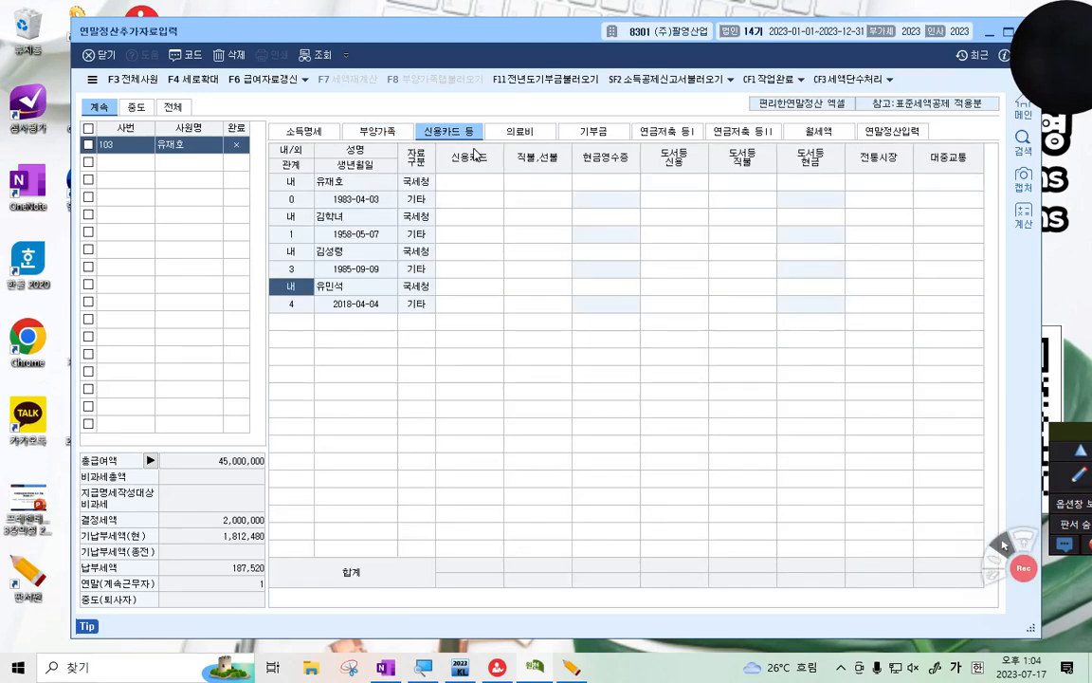
left_click(612, 138)
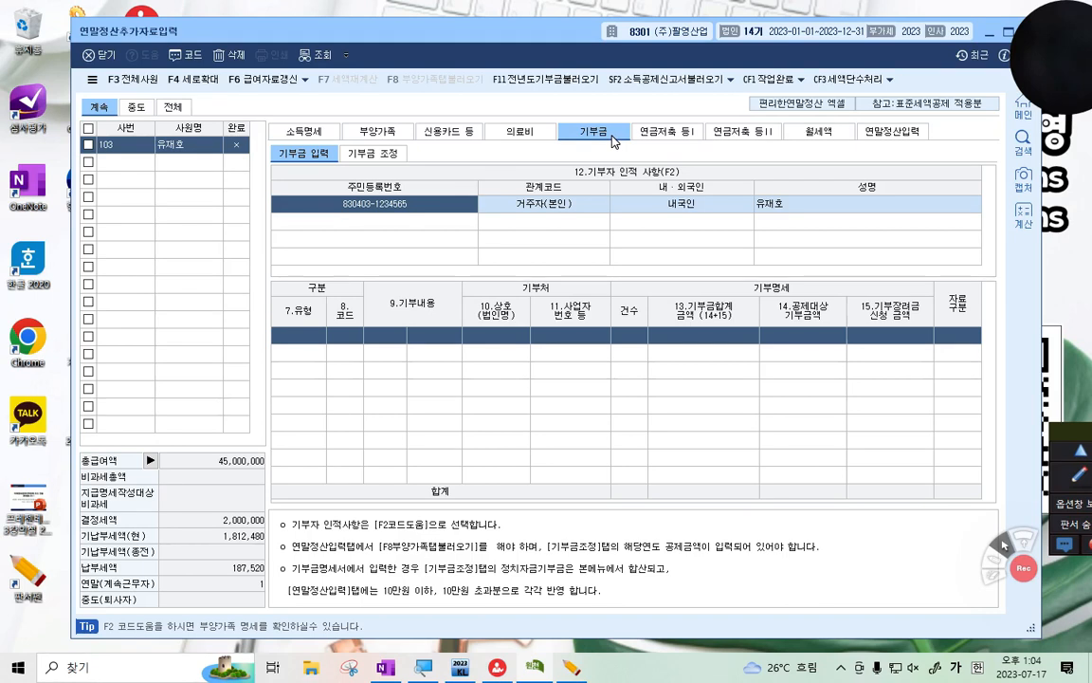
left_click(526, 208)
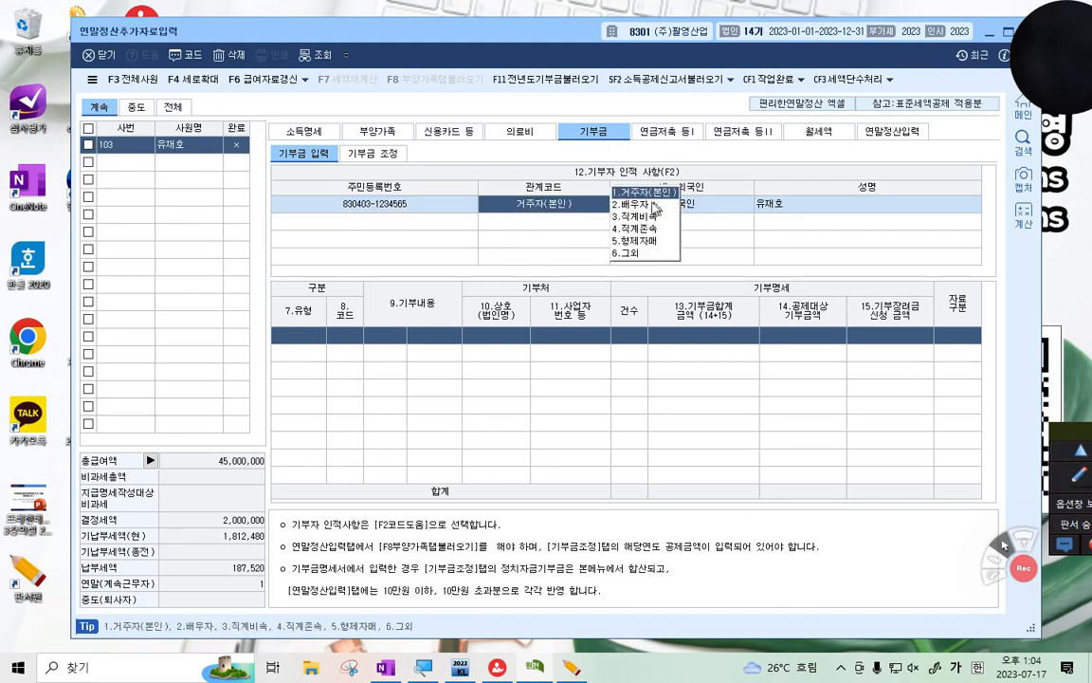
left_click(647, 193)
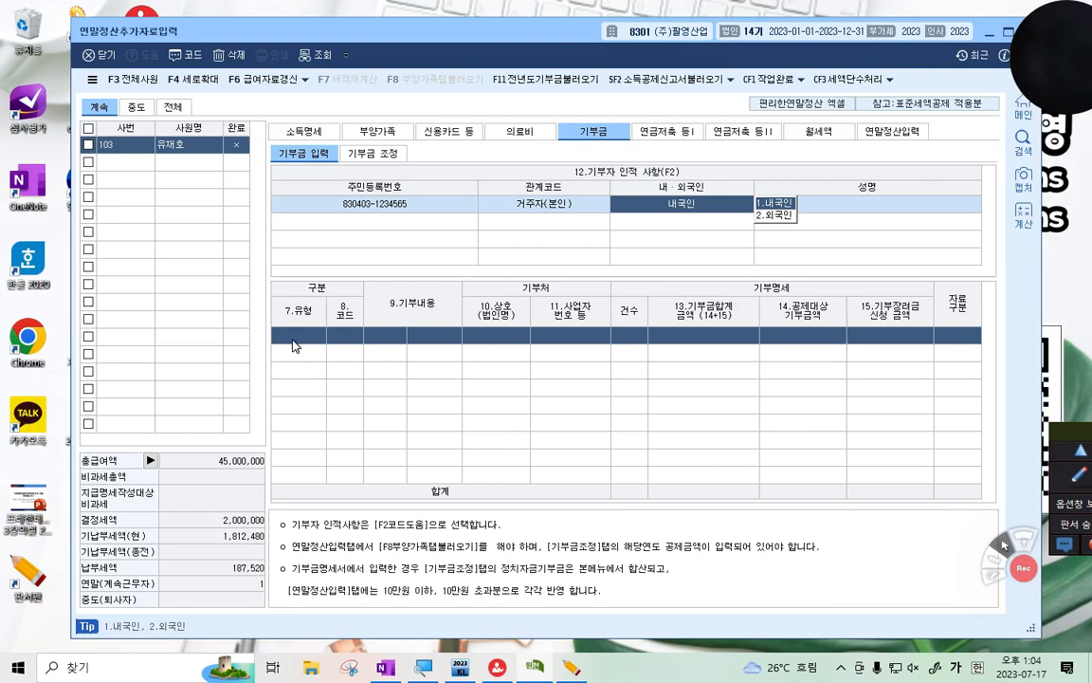
left_click(294, 339)
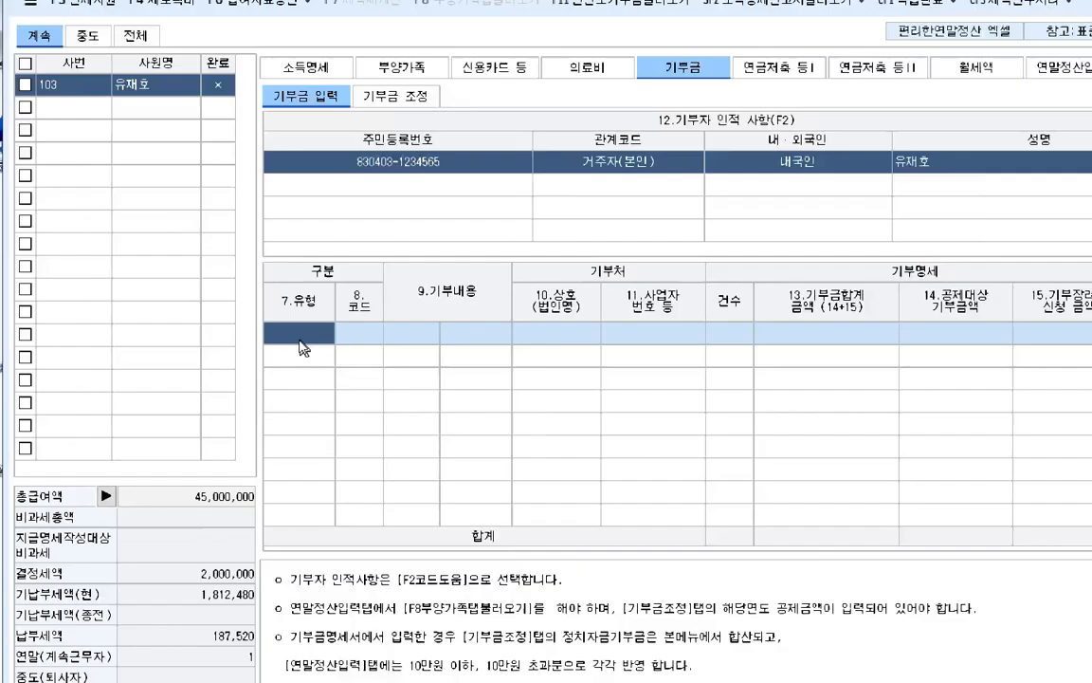
key("F2")
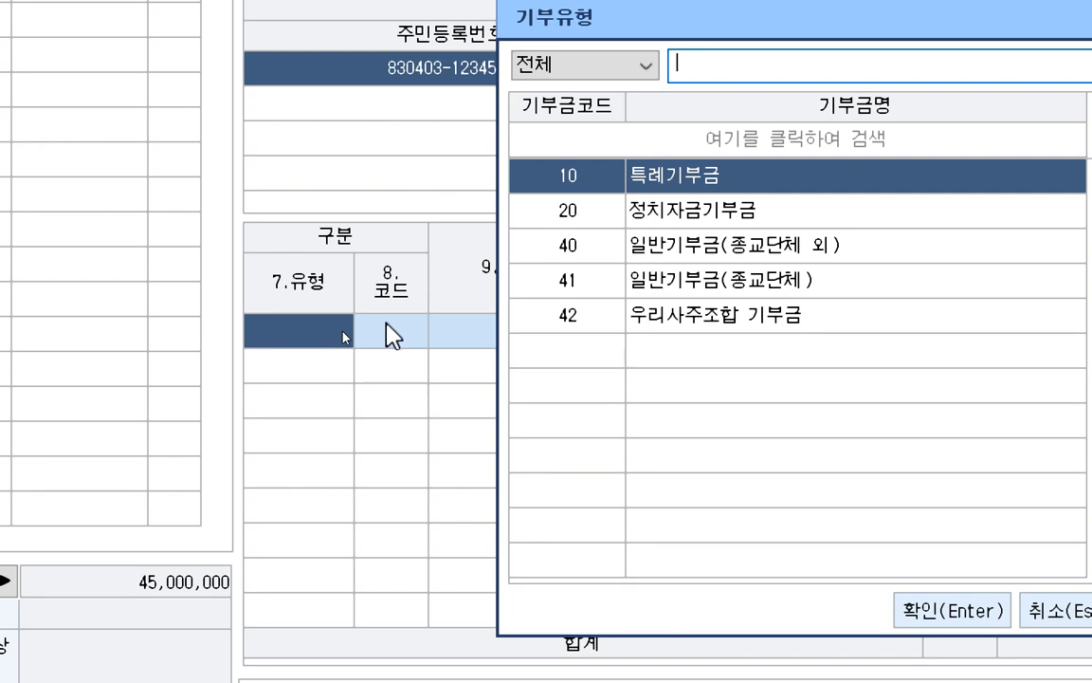
left_click(770, 281)
left_click(946, 607)
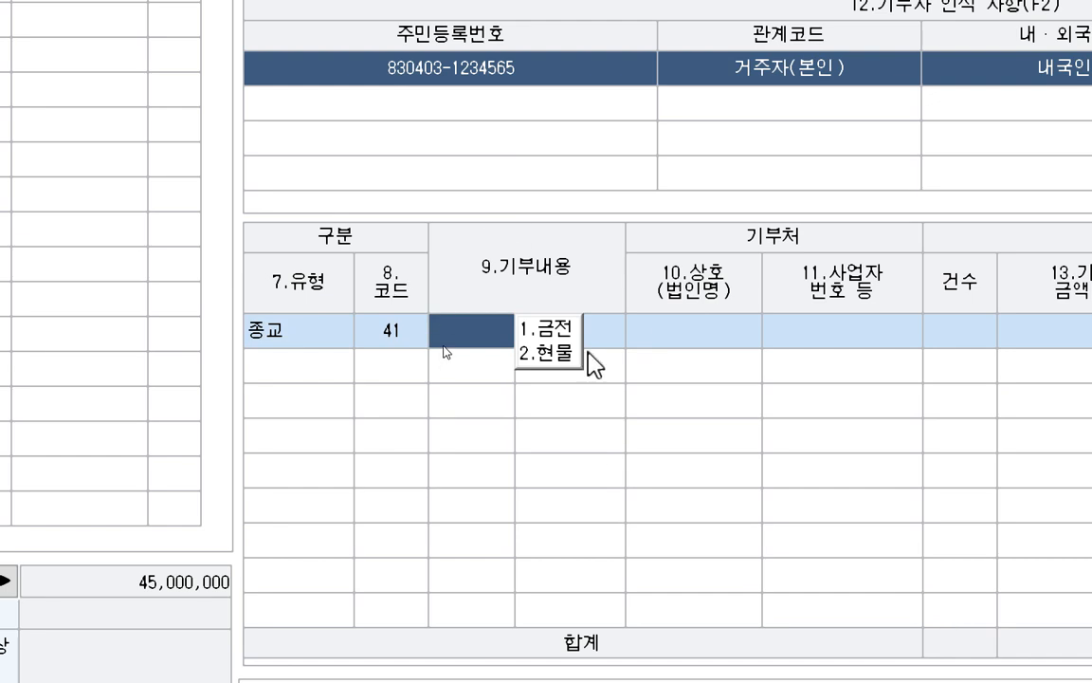
Set the religious donation's content to 1.금전 and its 공제대상 기부금액 to 1,000,000
left_click(558, 328)
key("Return")
key("Return")
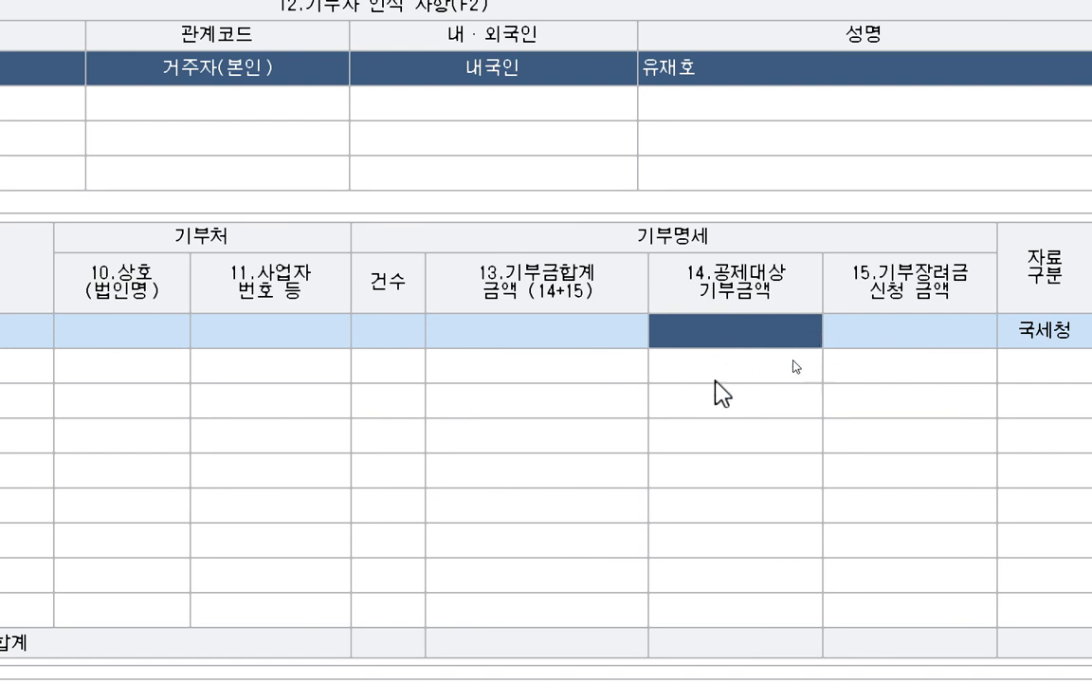
type("1000000")
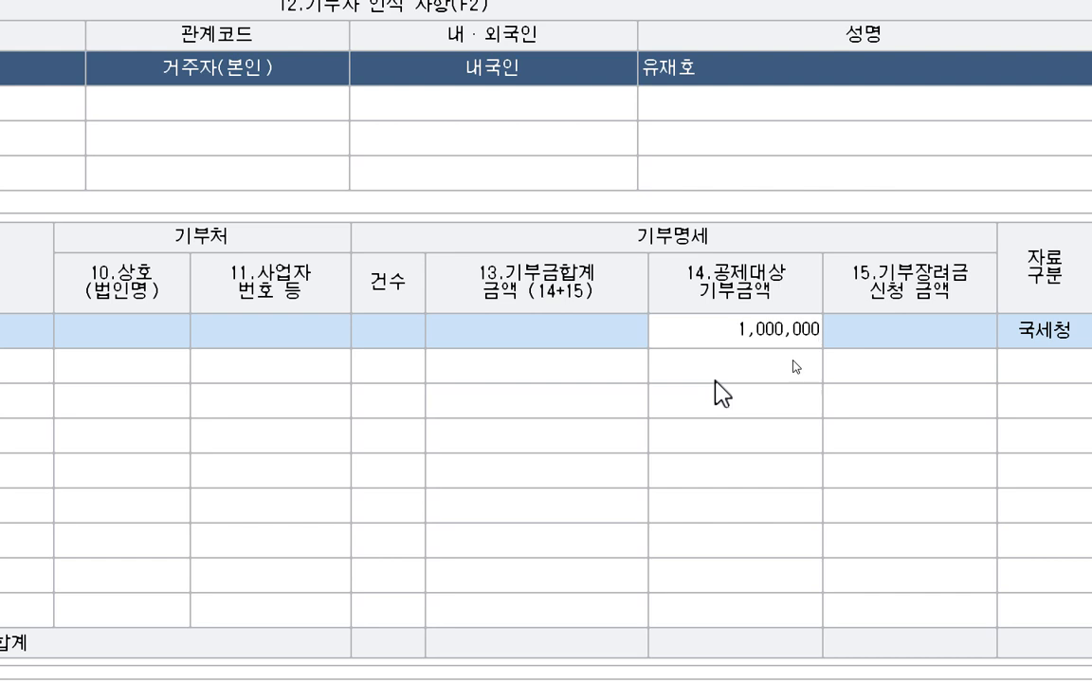
key("Return")
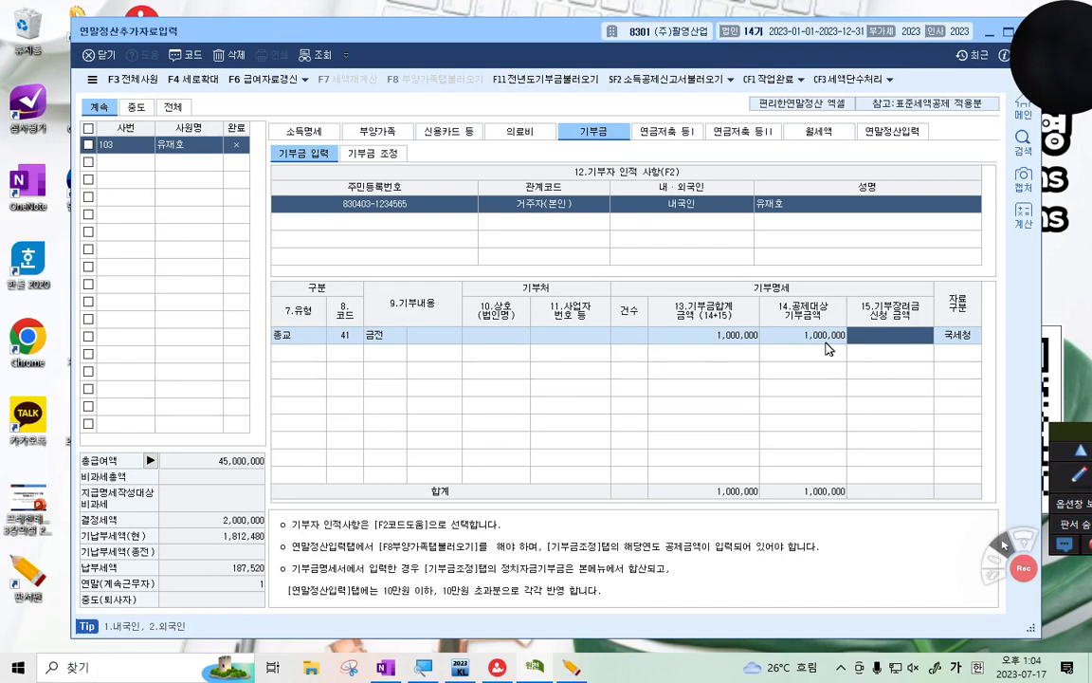
In 기부금 조정, open the deduction amount calculation and load the earned income and deductible donations by code
left_click(379, 156)
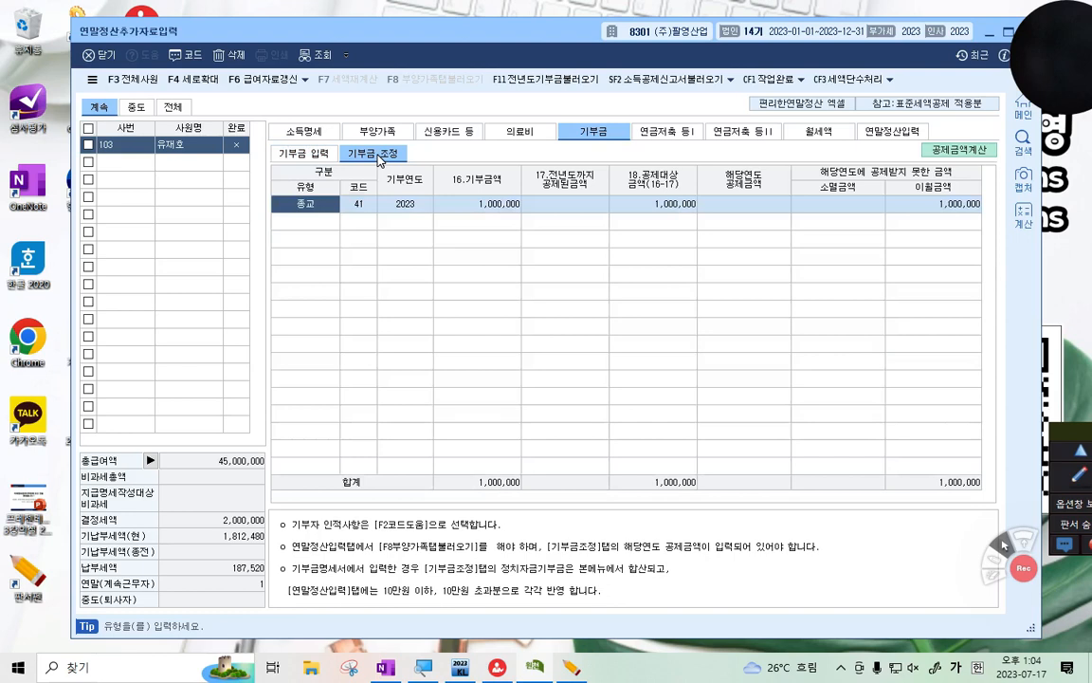
left_click(976, 152)
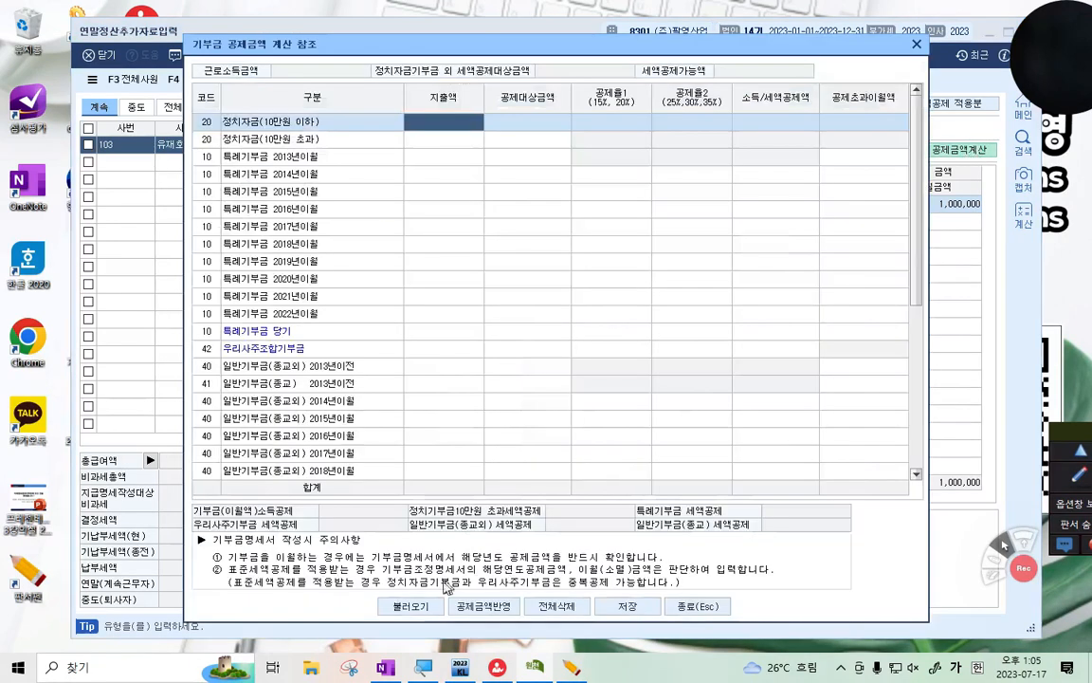
left_click(420, 604)
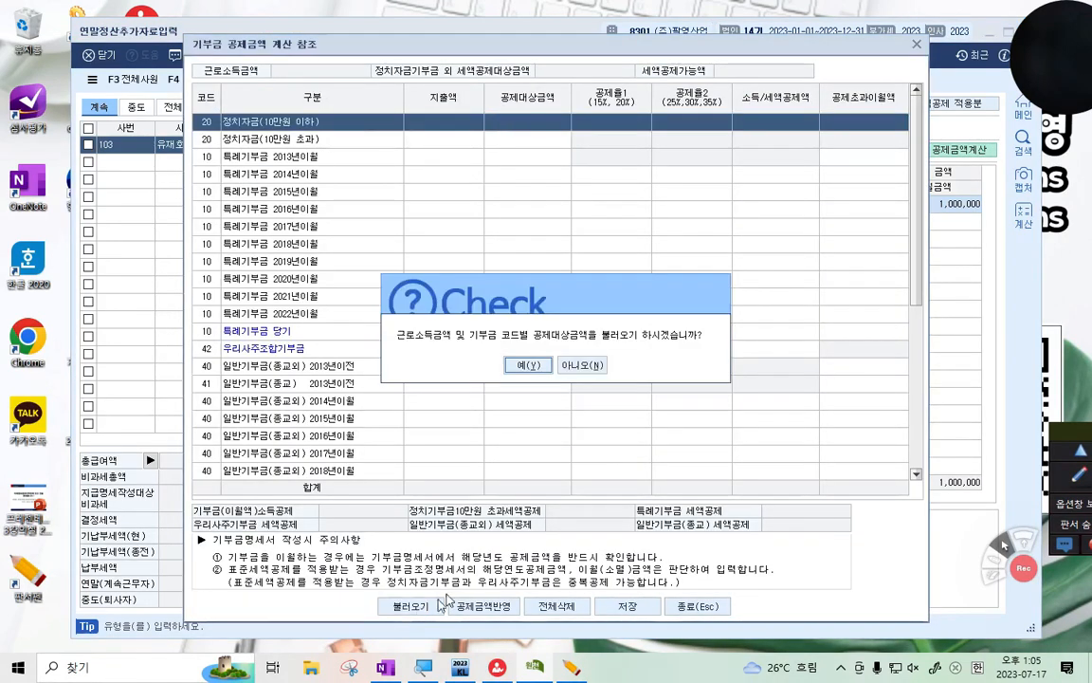
key("Return")
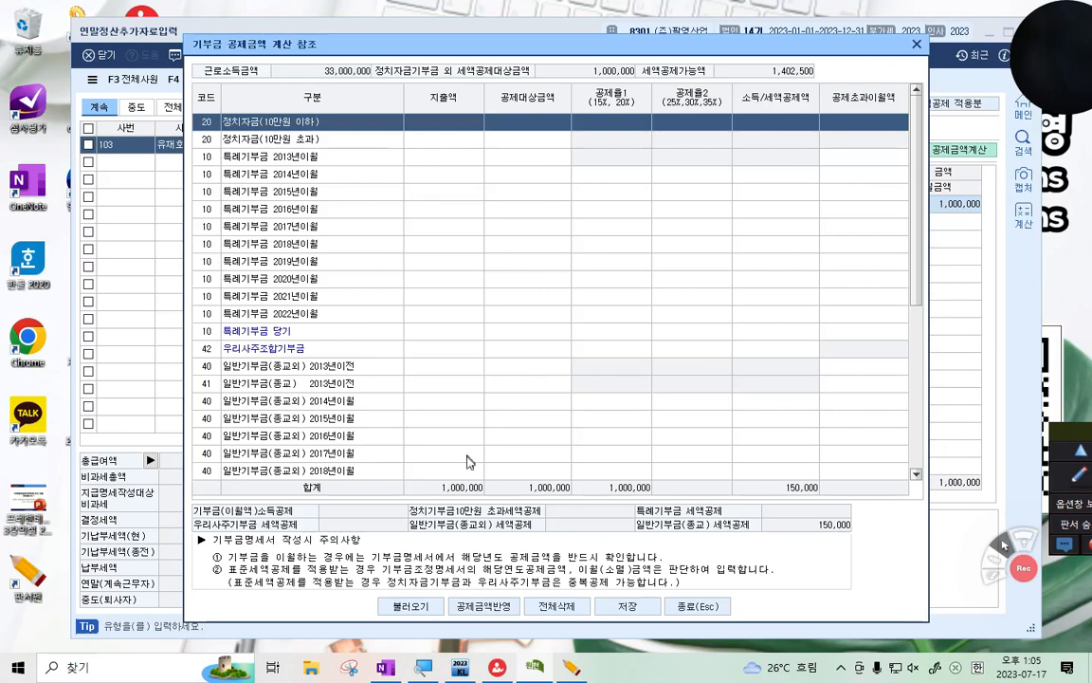
Apply the calculated deduction to the donation adjustment's 해당연도 공제금액, save it and close the calculation
left_click(489, 605)
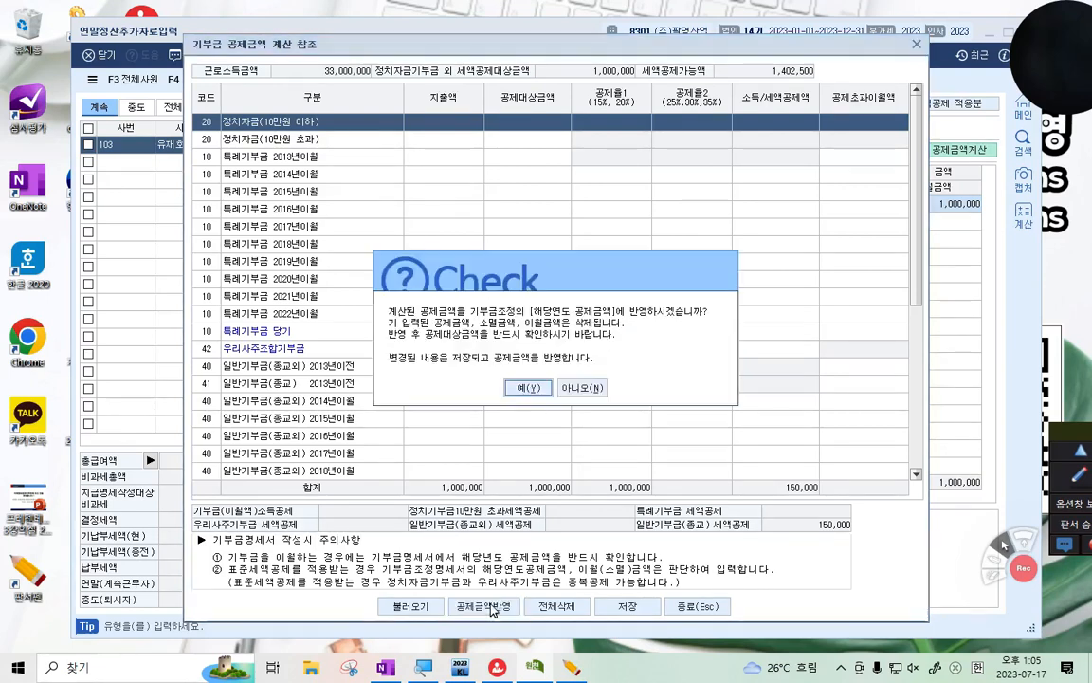
left_click(528, 387)
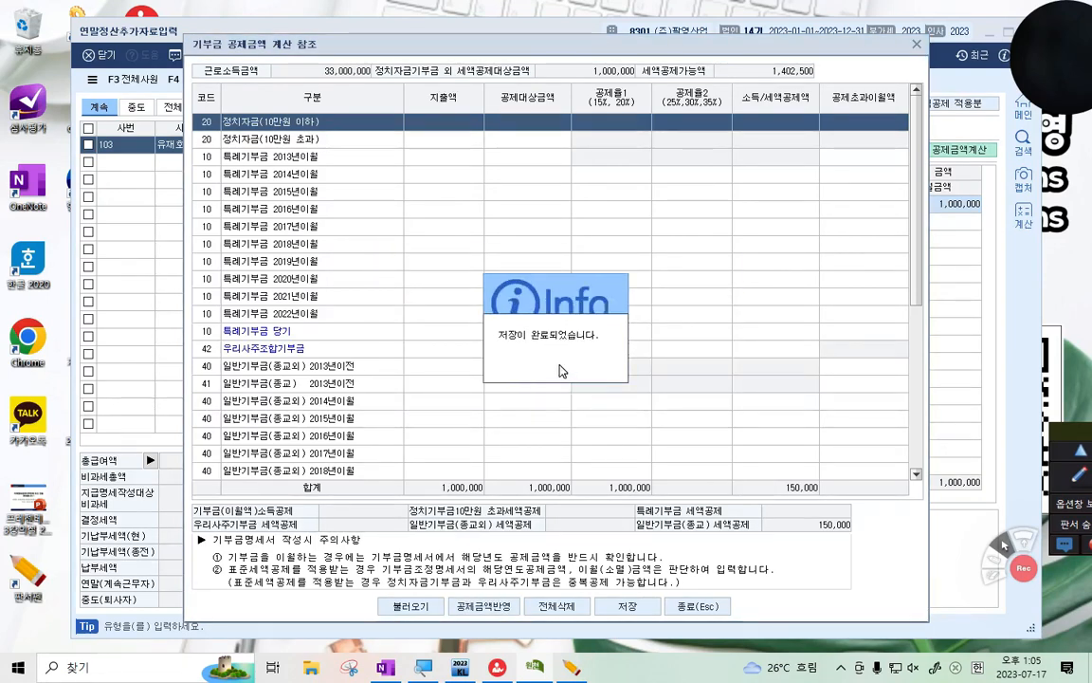
key("Return")
left_click(626, 607)
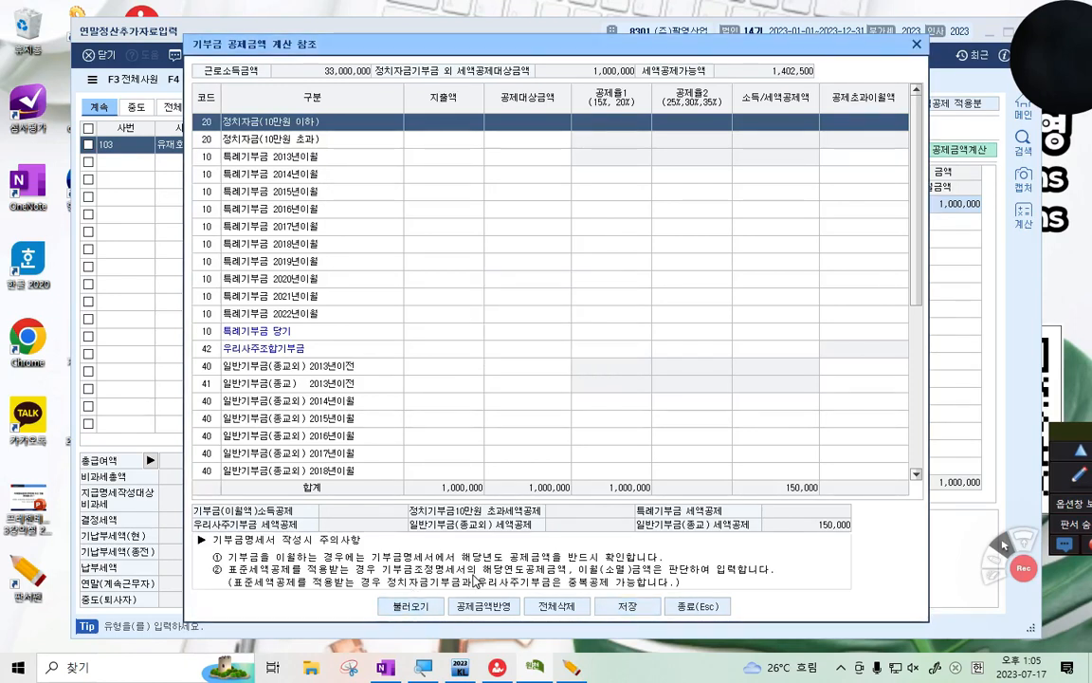
left_click(648, 604)
left_click(917, 46)
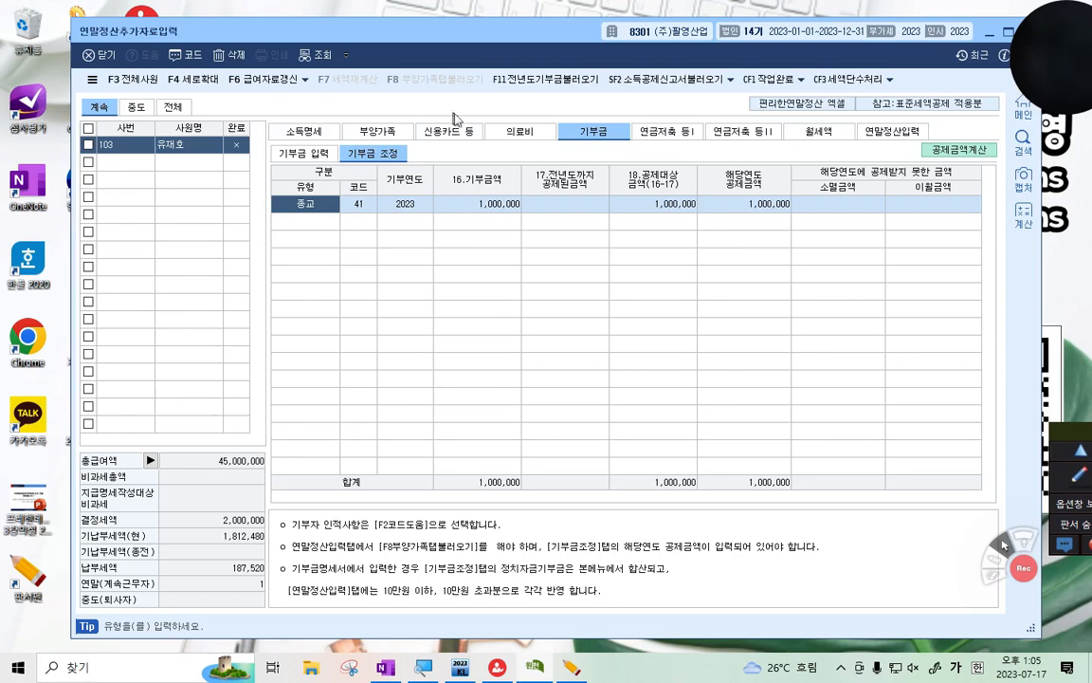
Display the 신용카드 등 section and move the expanded on-screen annotation toolbar beside the card usage grid
left_click(448, 133)
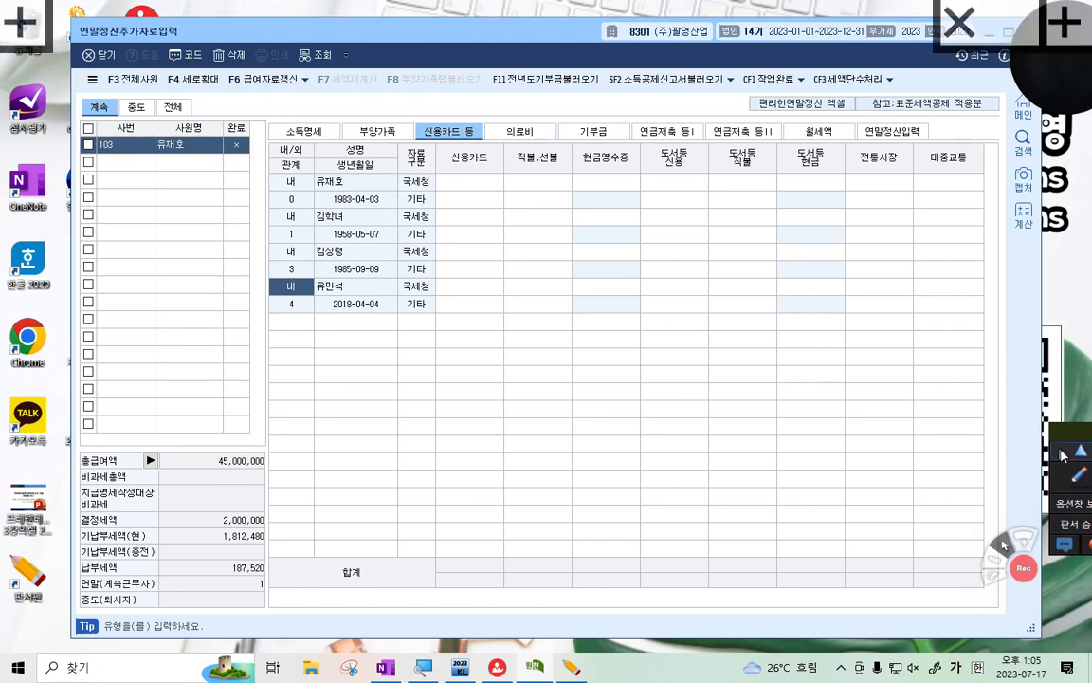
left_click(1077, 477)
left_click_drag(1066, 439, 986, 280)
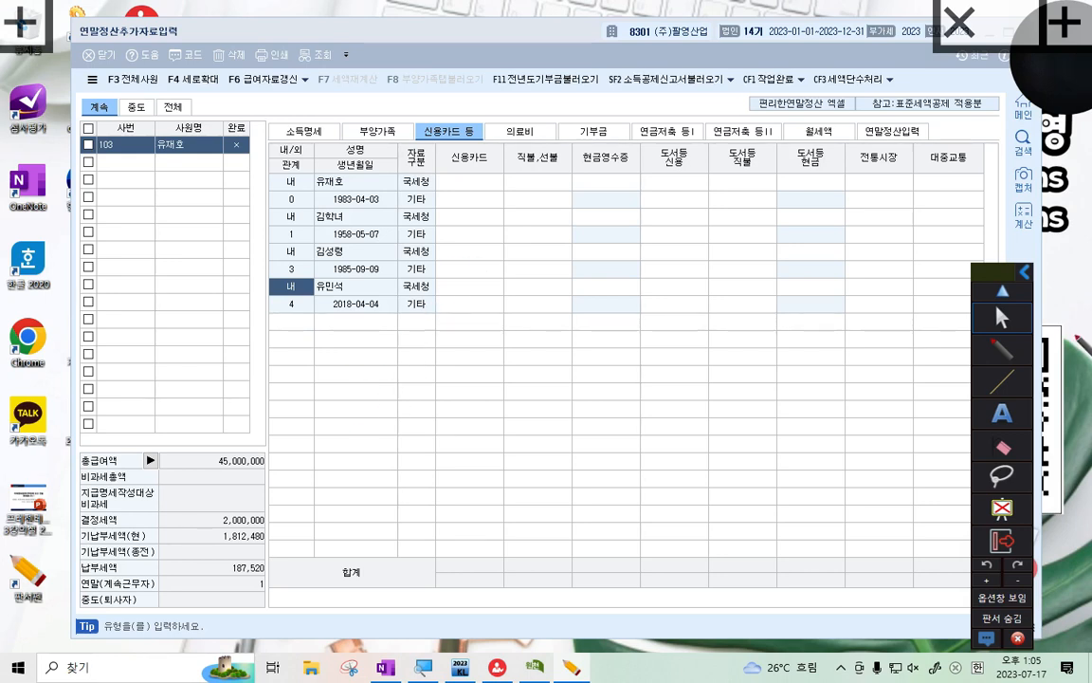
left_click(1013, 319)
left_click(445, 125)
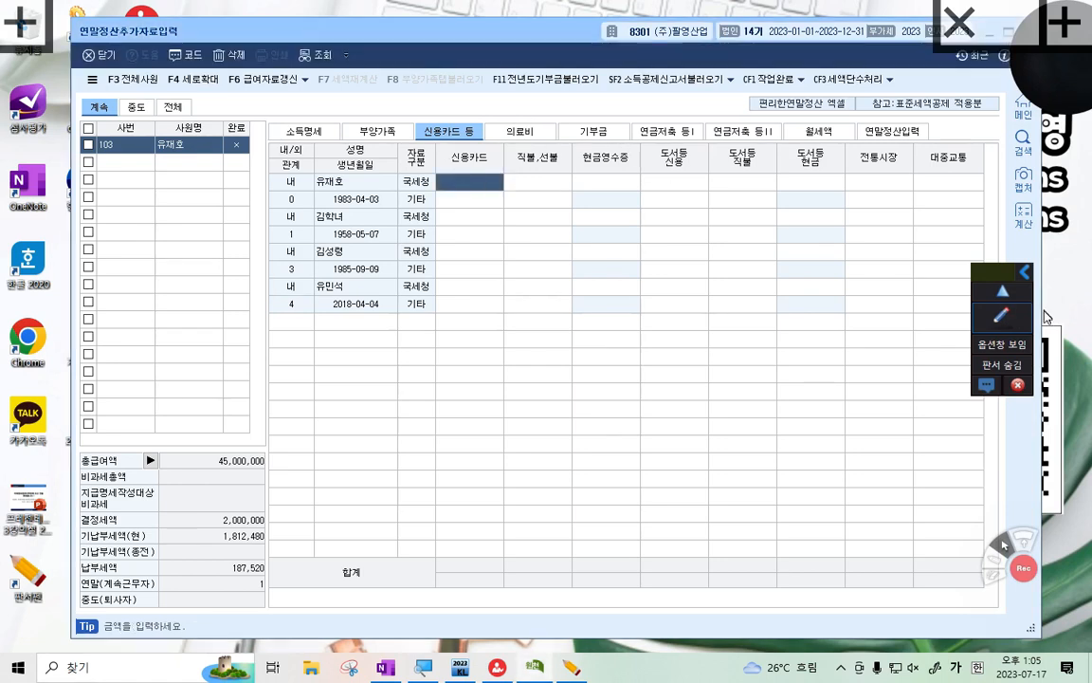
Handwrite a red pen breakdown over the grid splitting 1200 into 병원비 500, 대중 100 and 사 600
left_click(1003, 316)
mouse_move(485, 320)
left_mouse_down()
mouse_move(484, 350)
mouse_move(518, 342)
mouse_move(528, 324)
mouse_move(559, 343)
mouse_move(550, 324)
mouse_move(594, 330)
mouse_move(663, 288)
mouse_move(648, 287)
mouse_move(676, 298)
mouse_move(736, 282)
mouse_move(748, 292)
mouse_move(737, 295)
left_mouse_up()
left_click_drag(743, 279, 756, 277)
left_click_drag(763, 280, 785, 281)
left_click_drag(581, 334, 657, 339)
mouse_move(661, 334)
left_mouse_down()
mouse_move(688, 347)
mouse_move(779, 329)
left_mouse_up()
mouse_move(598, 348)
left_mouse_down()
mouse_move(624, 384)
mouse_move(686, 406)
left_mouse_up()
mouse_move(700, 384)
left_mouse_down()
mouse_move(702, 409)
mouse_move(773, 387)
left_mouse_up()
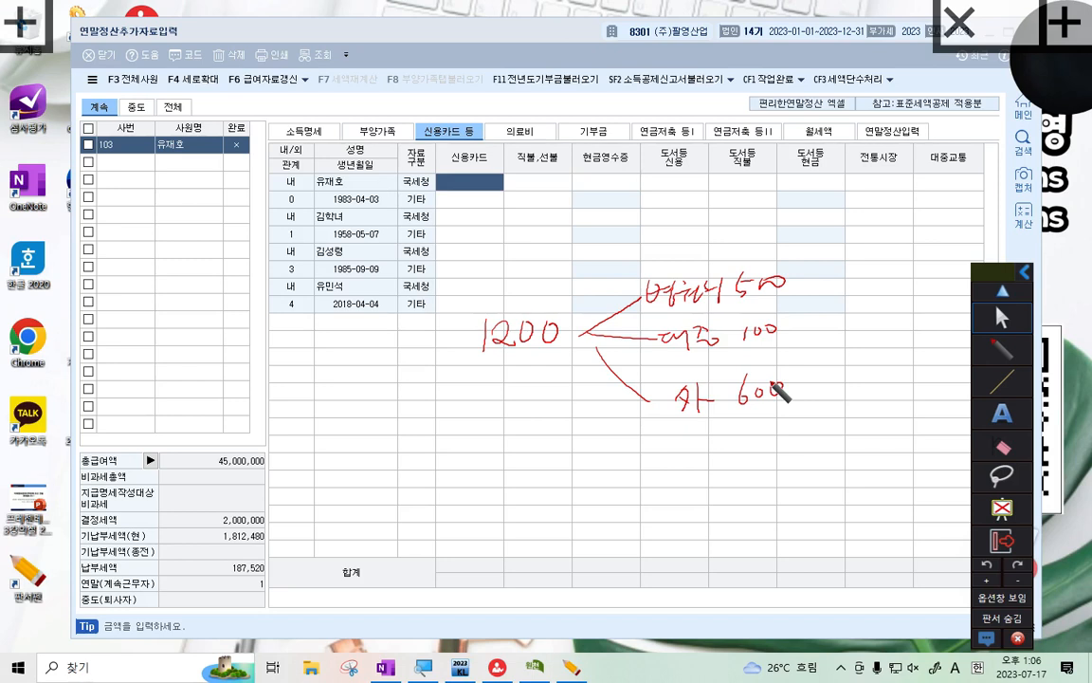
Enter 1,000,000 as the employee's own 국세청 대중교통 amount in the card usage grid
left_click(1002, 322)
left_click(960, 184)
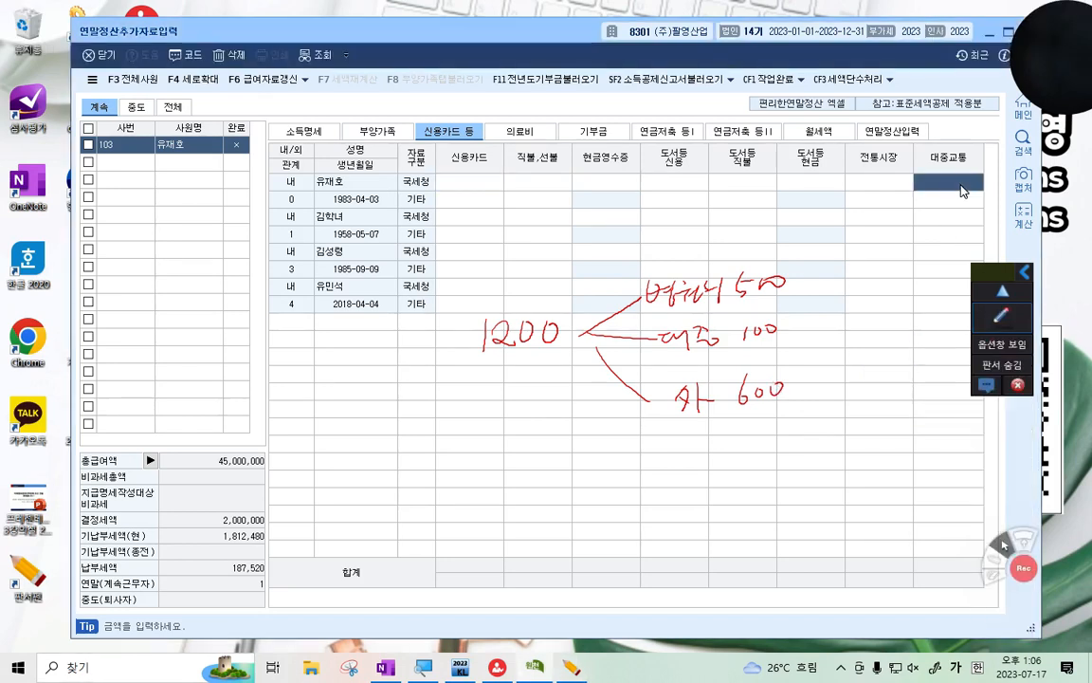
type("1000000")
key("Return")
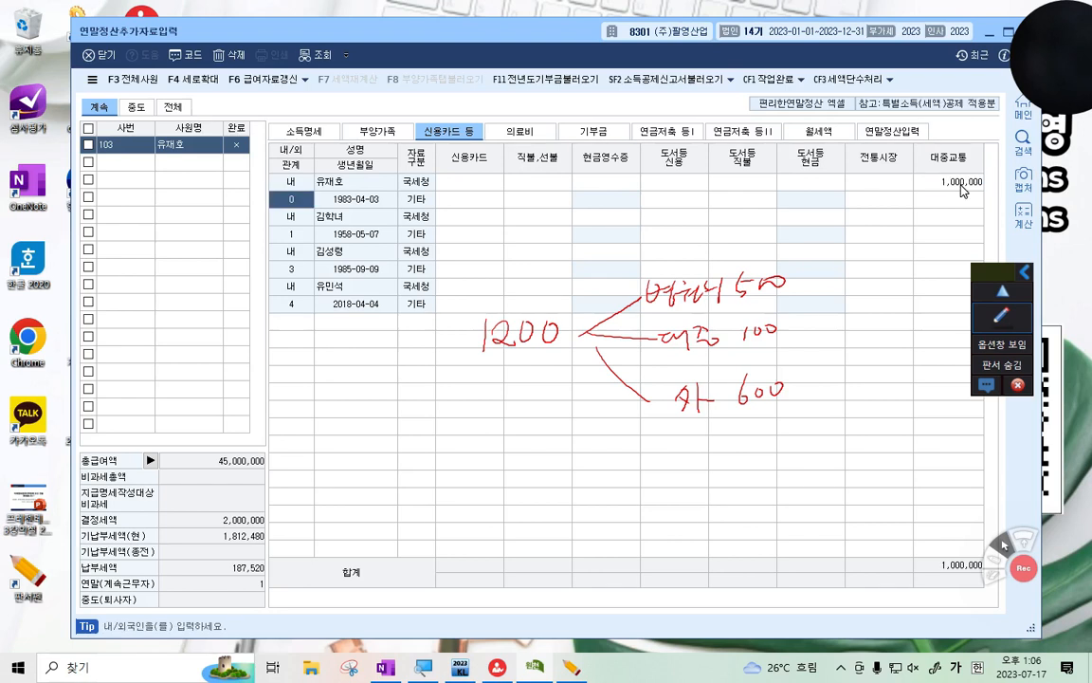
Cross out the 대중 100 annotation, mark the employee's transit entry, and handwrite pen notes about 의료비 and the remaining amounts
left_click(1002, 316)
mouse_move(756, 317)
left_mouse_down()
mouse_move(731, 334)
mouse_move(721, 327)
mouse_move(725, 345)
mouse_move(801, 344)
mouse_move(792, 349)
left_mouse_up()
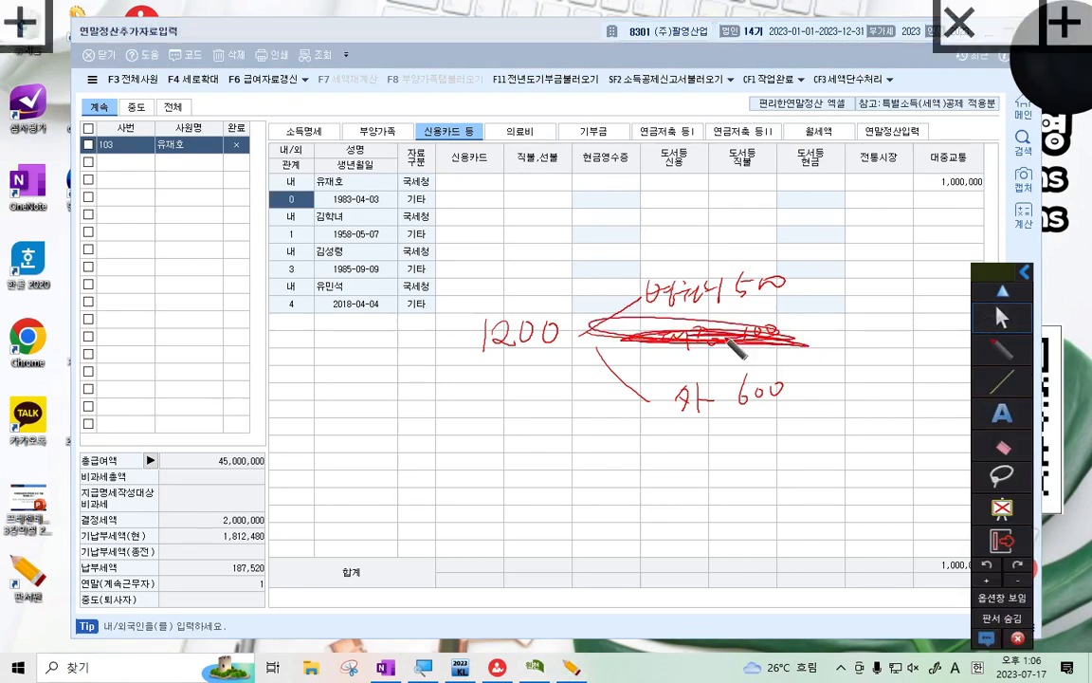
left_click_drag(307, 173, 324, 171)
mouse_move(971, 163)
left_mouse_down()
mouse_move(983, 159)
mouse_move(980, 173)
left_mouse_up()
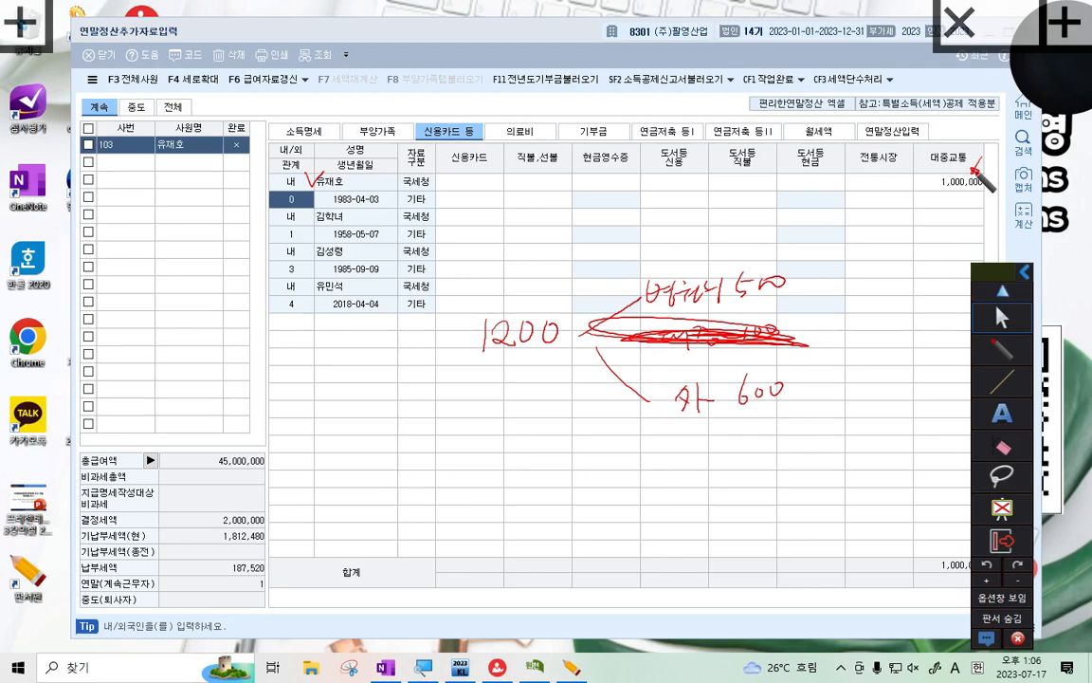
mouse_move(408, 453)
left_mouse_down()
mouse_move(449, 464)
mouse_move(456, 446)
mouse_move(517, 451)
mouse_move(529, 442)
left_mouse_up()
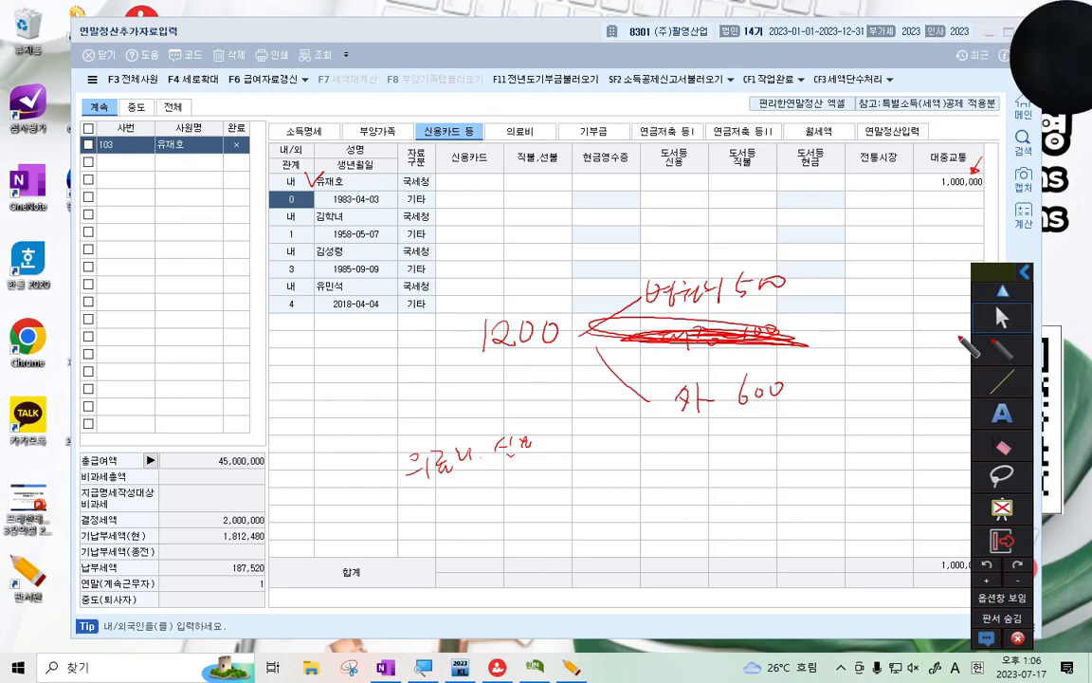
left_click_drag(816, 277, 812, 301)
left_click_drag(809, 377, 806, 391)
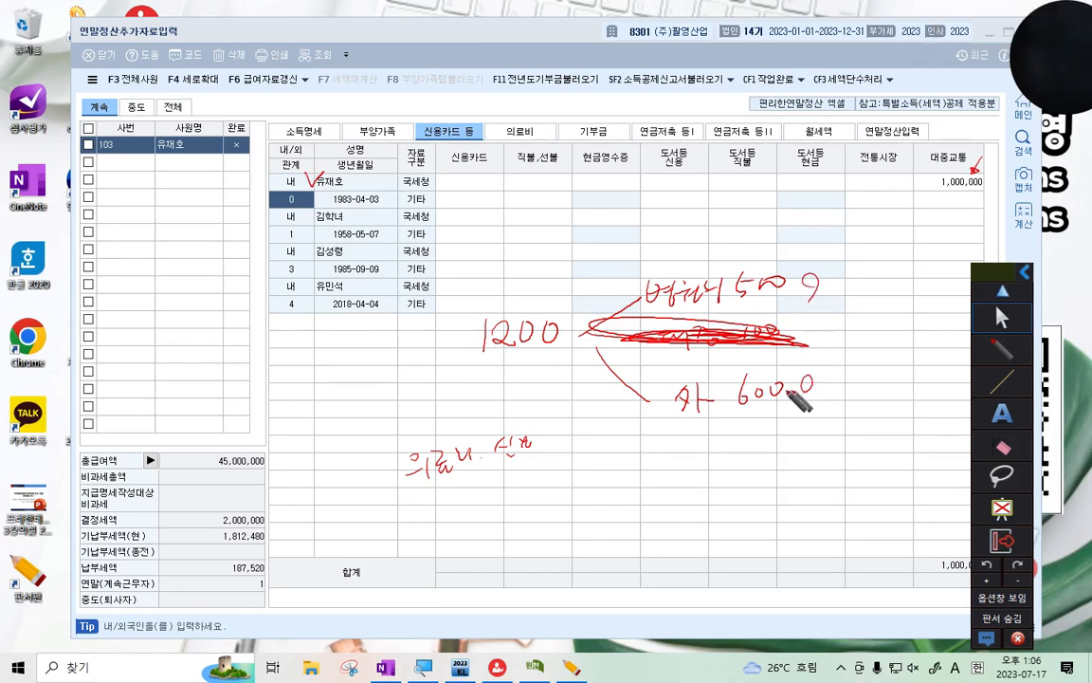
Enter 11,000,000 as the employee's own 국세청 신용카드 amount
left_click(1007, 320)
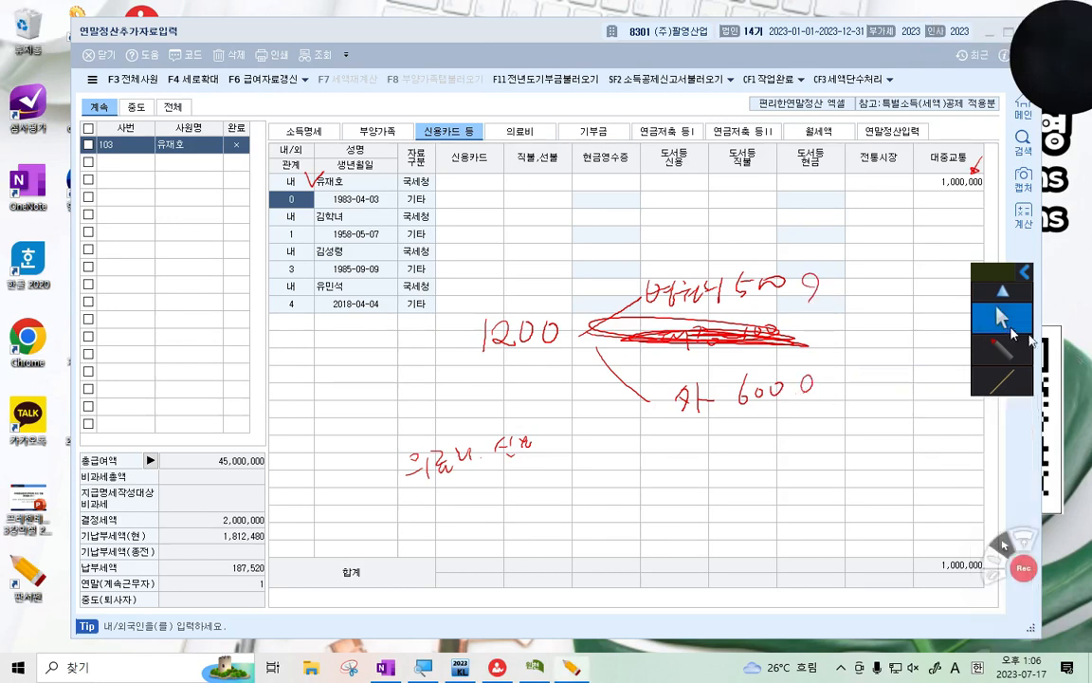
left_click(462, 182)
left_click(460, 181)
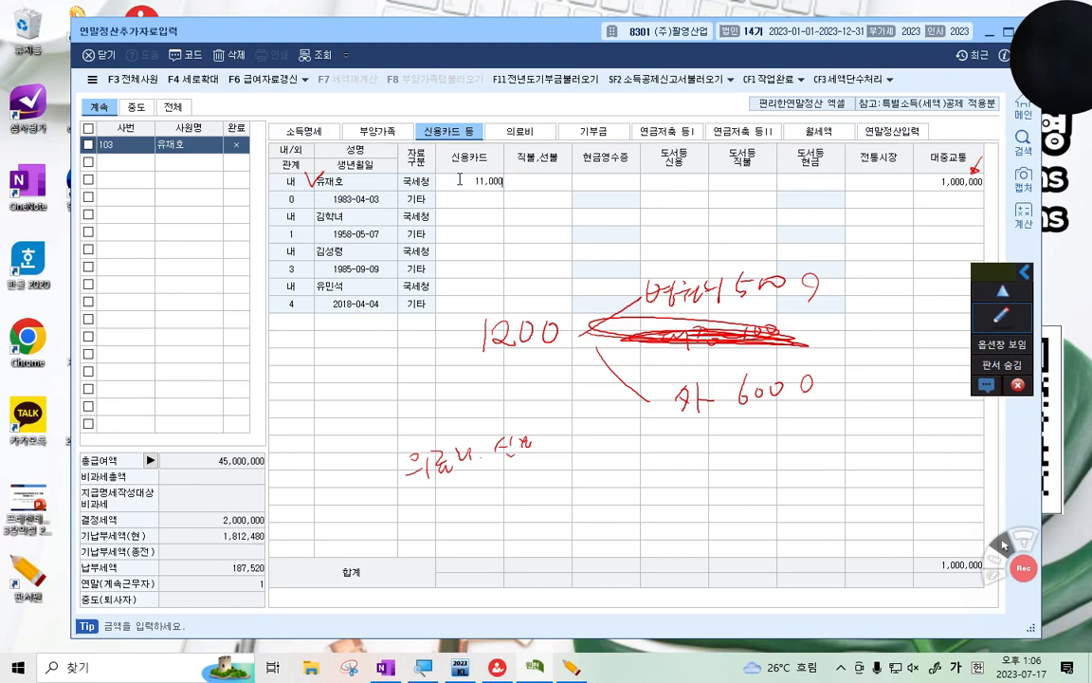
key("Return")
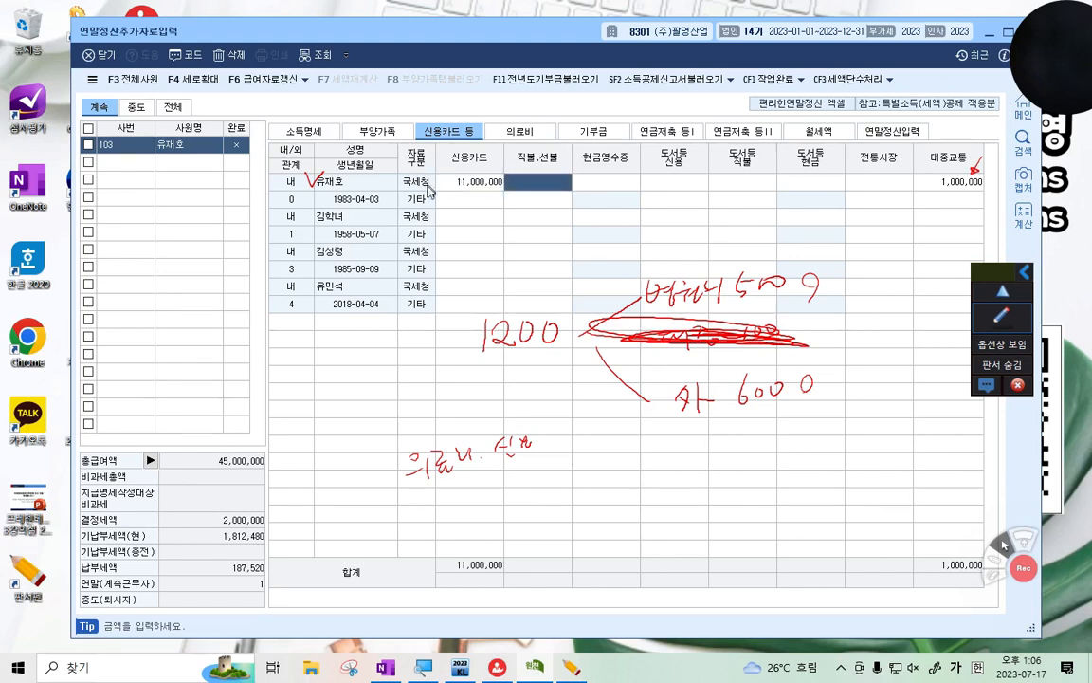
Erase all pen annotations from the screen and return to the normal pointer
left_click(1002, 313)
left_click(1010, 455)
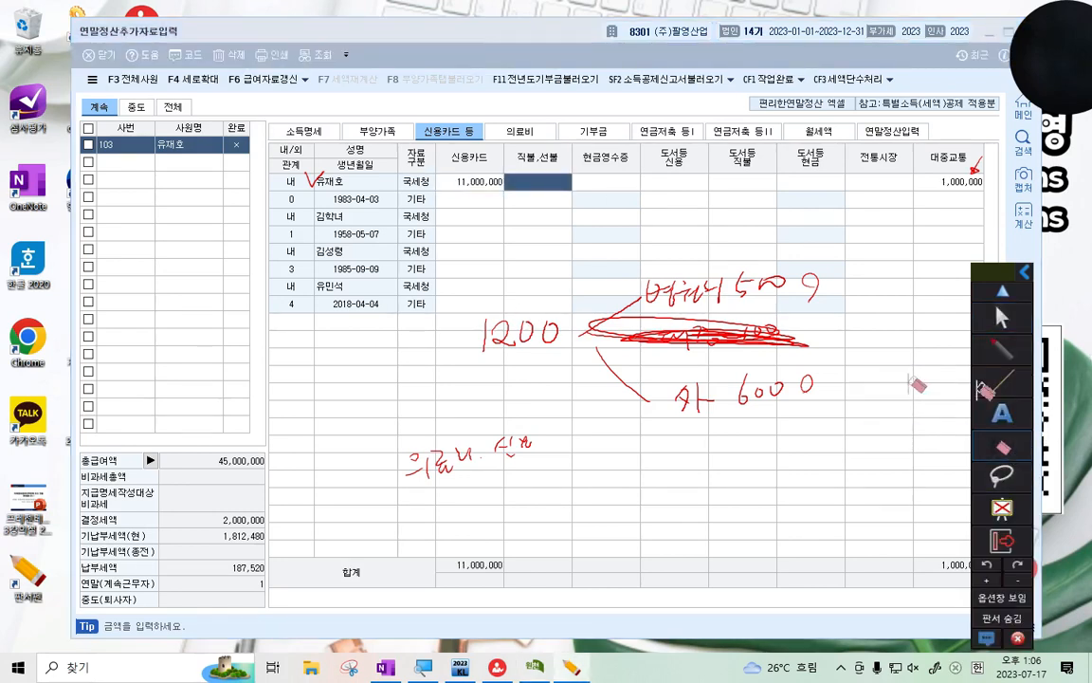
left_click(960, 454)
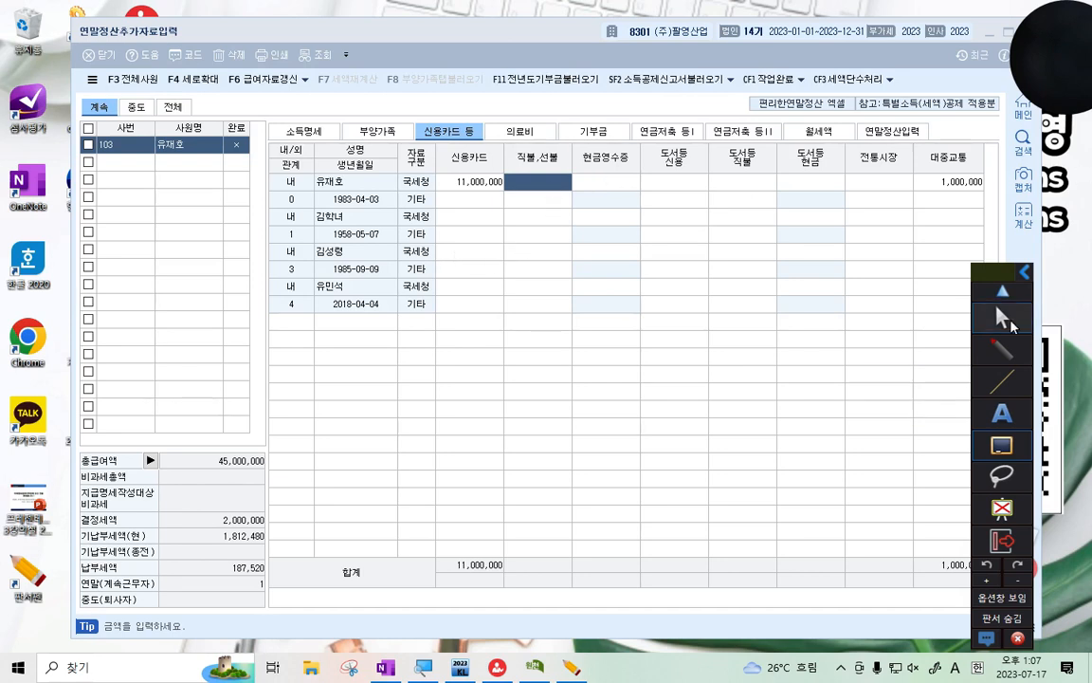
left_click(1018, 322)
Enter 300,000 as the spouse's 국세청 대중교통 amount and 4,700,000 as the spouse's 국세청 신용카드 amount
left_click(462, 254)
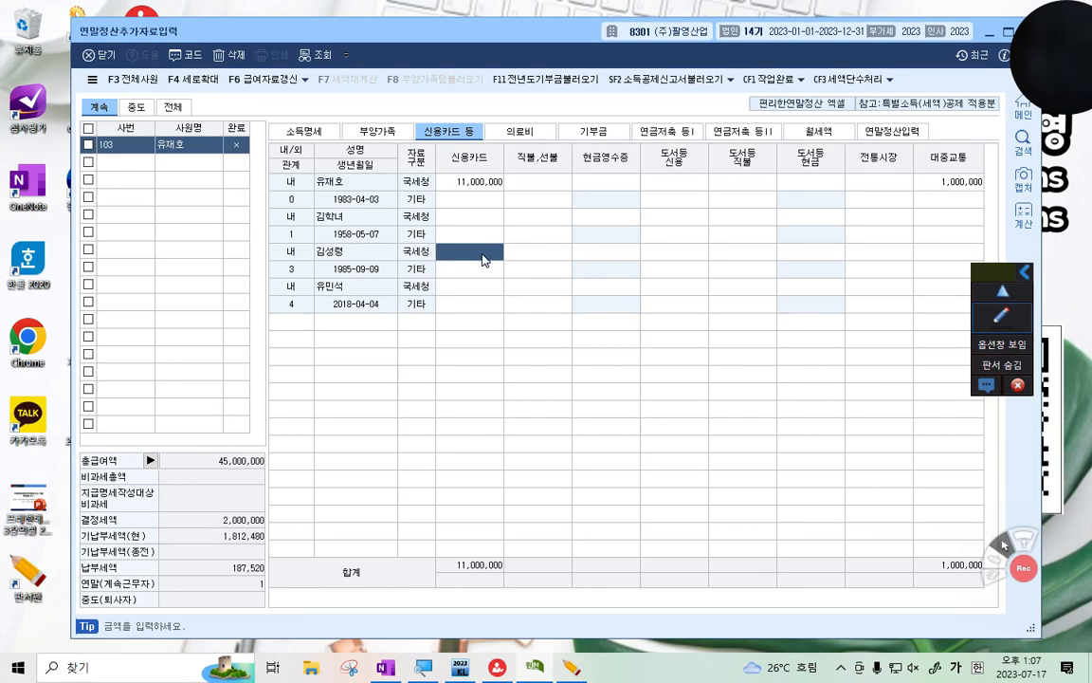
left_click(942, 254)
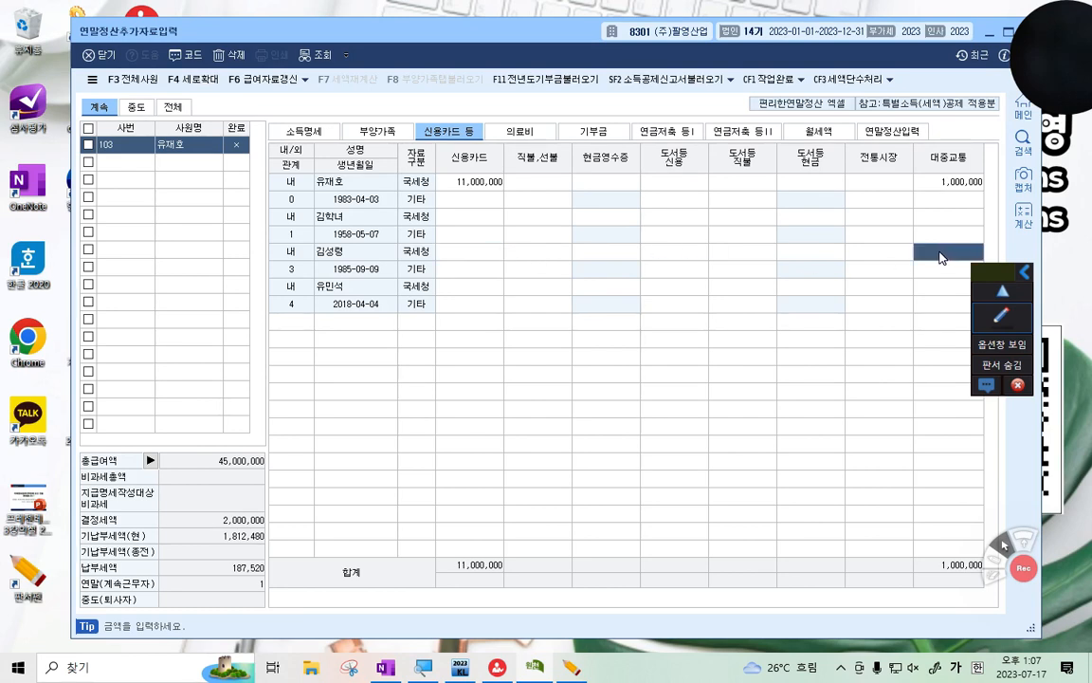
type("300,000")
key("Return")
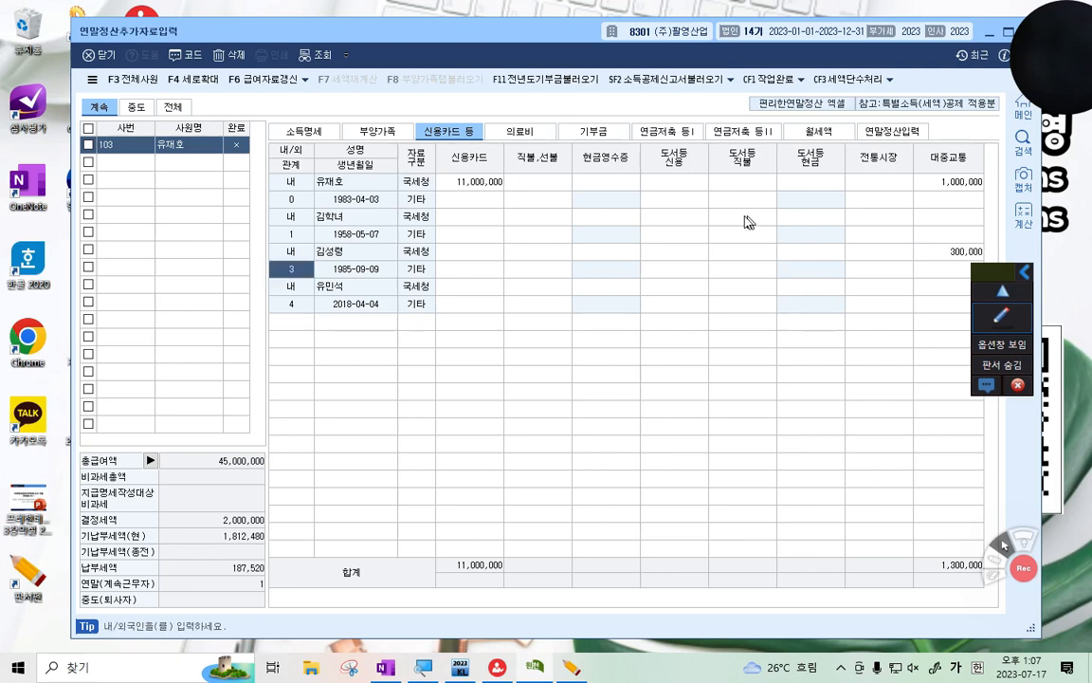
left_click(476, 256)
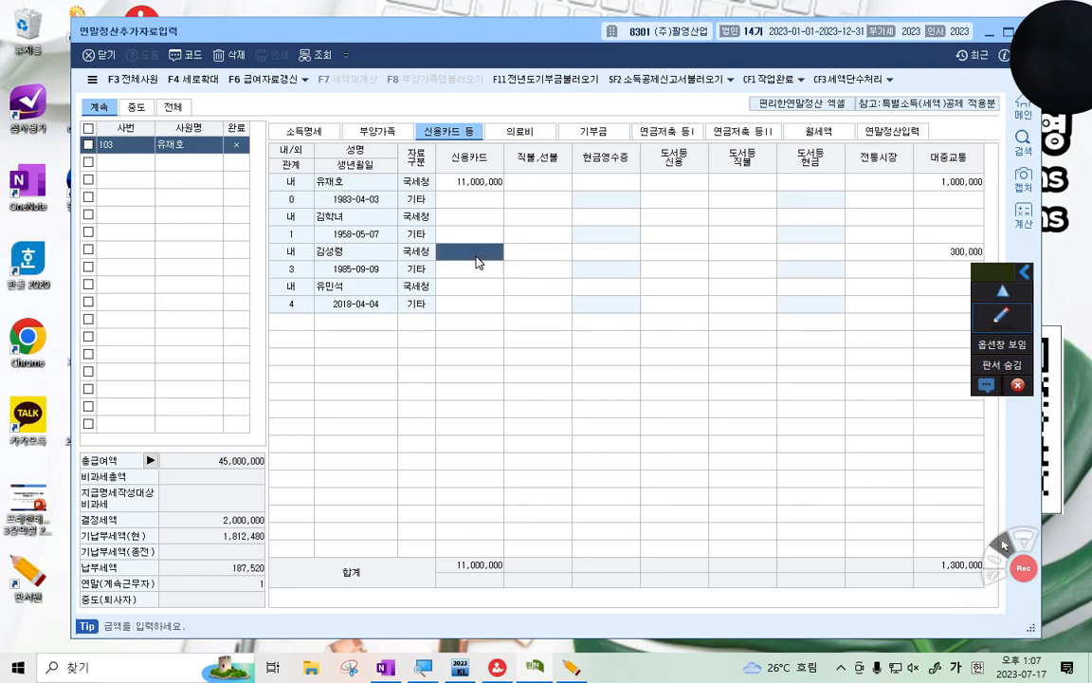
type("4,700,000")
key("Return")
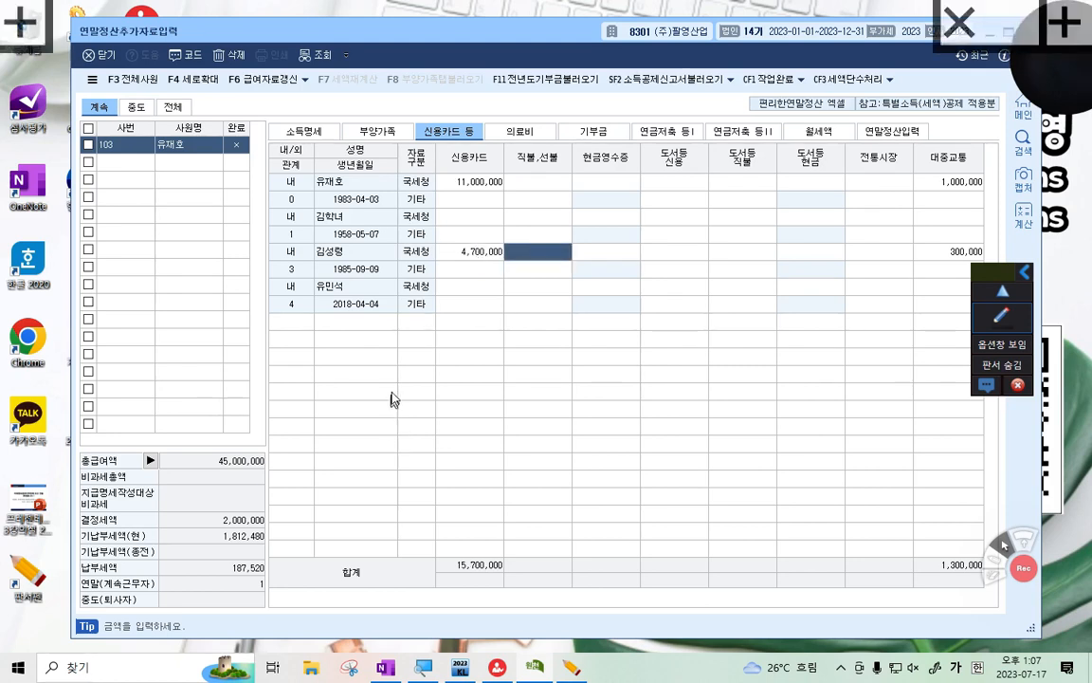
Check the spouse's 신용카드 and 대중교통 entries across the 국세청 and 기타 rows
left_click(485, 254)
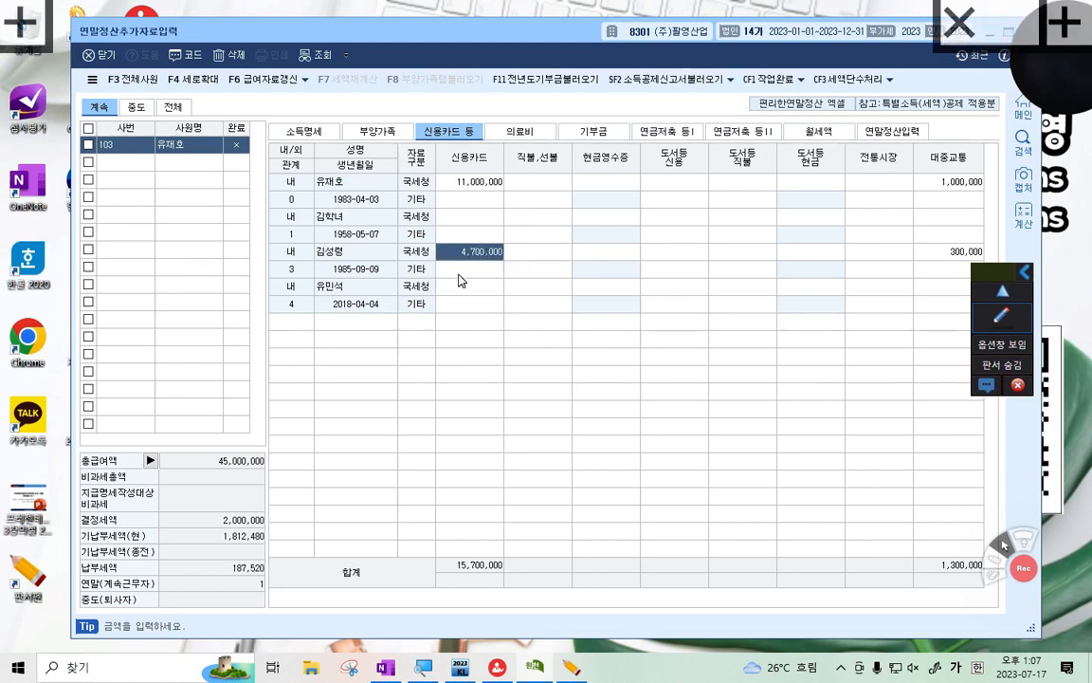
left_click(463, 270)
left_click(486, 255)
left_click(484, 271)
left_click(488, 252)
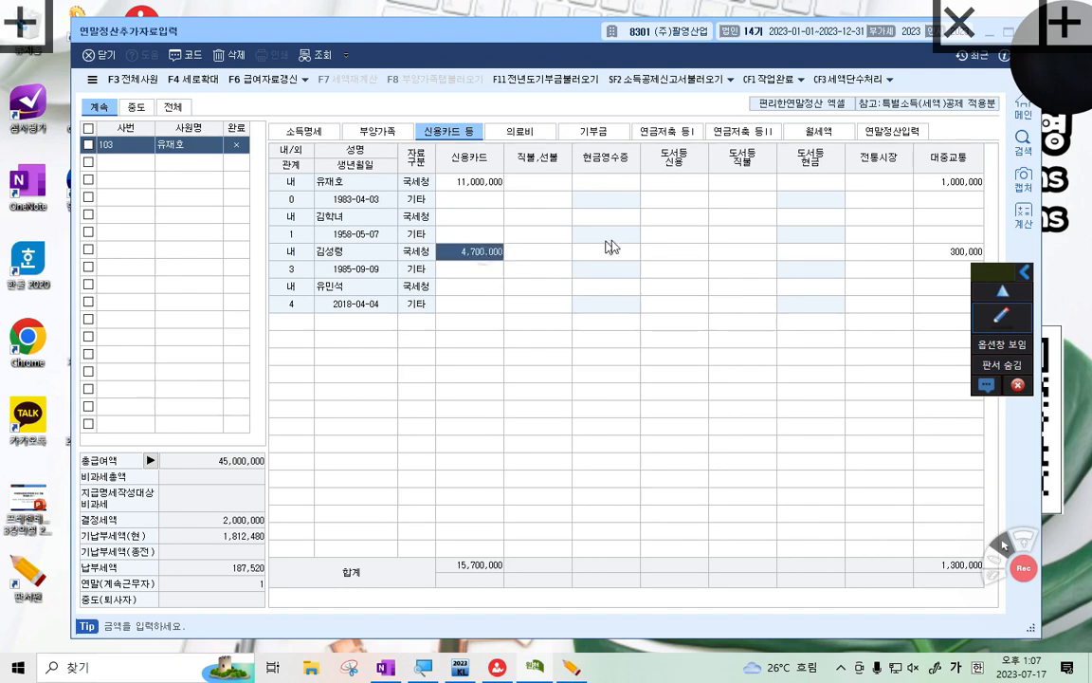
left_click(918, 248)
left_click(474, 252)
left_click(476, 270)
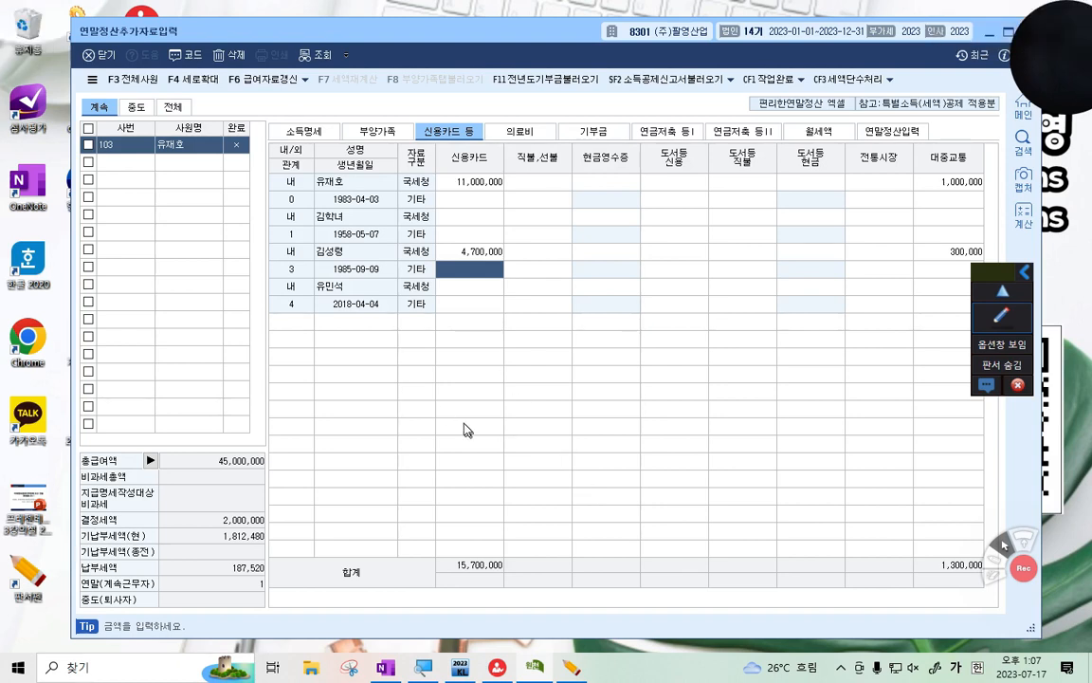
Handwrite a pen note about 장기주택저당차입금 이자 below the card usage rows and erase it
mouse_move(496, 378)
left_mouse_down()
mouse_move(503, 388)
mouse_move(564, 377)
mouse_move(584, 359)
mouse_move(654, 364)
mouse_move(684, 352)
mouse_move(693, 333)
mouse_move(760, 319)
left_mouse_up()
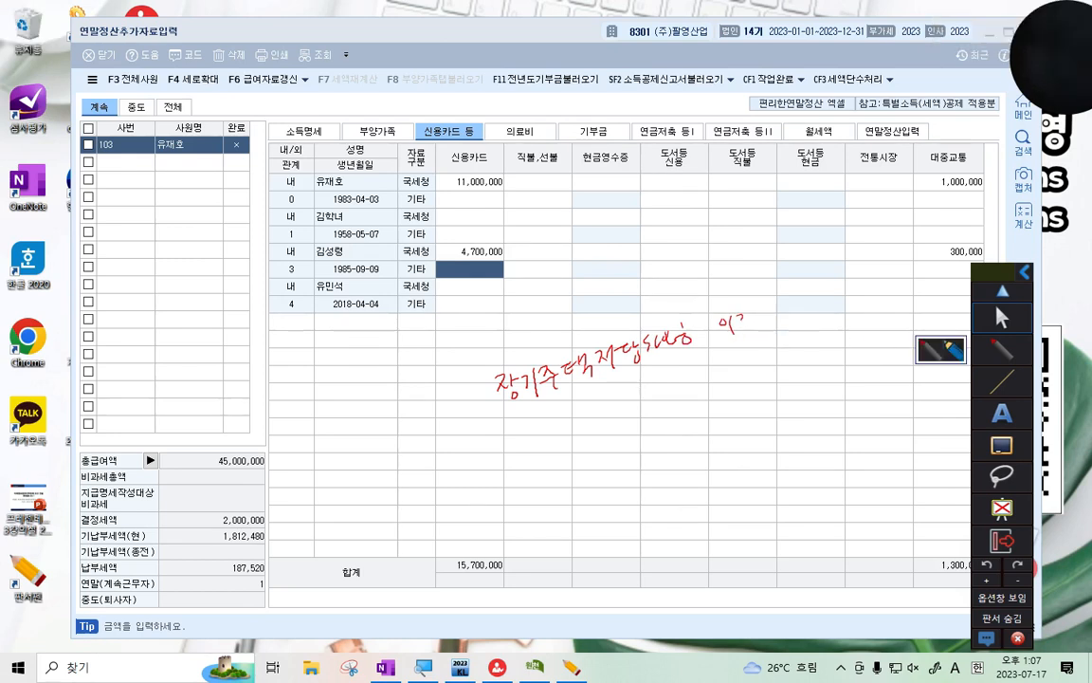
left_click(1002, 320)
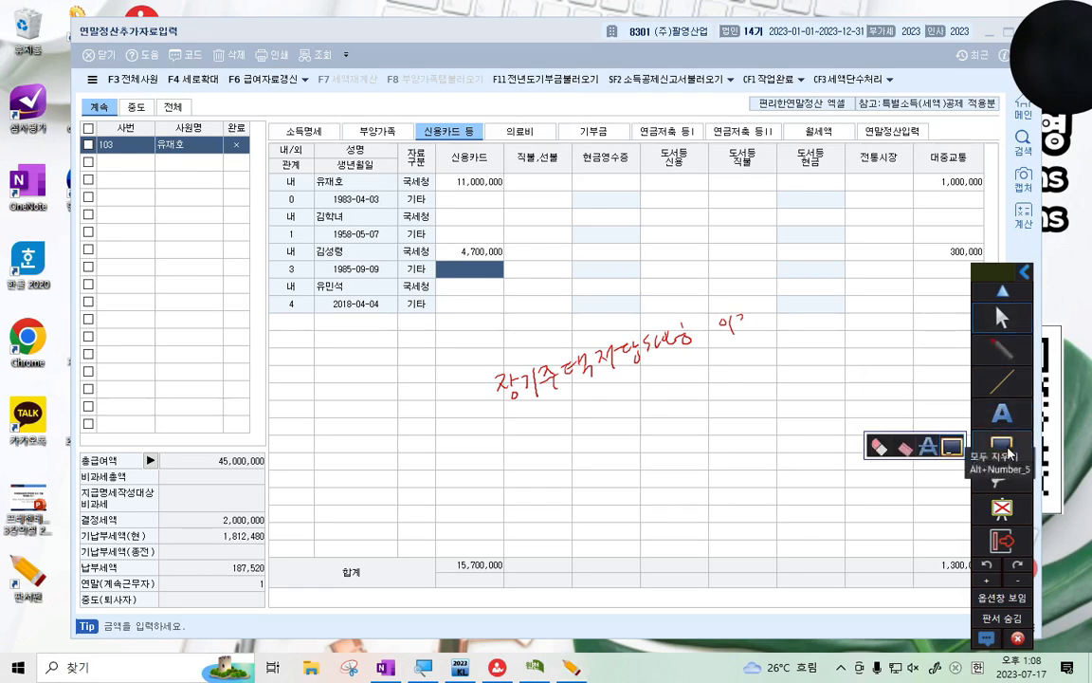
left_click(1002, 444)
left_click(1002, 350)
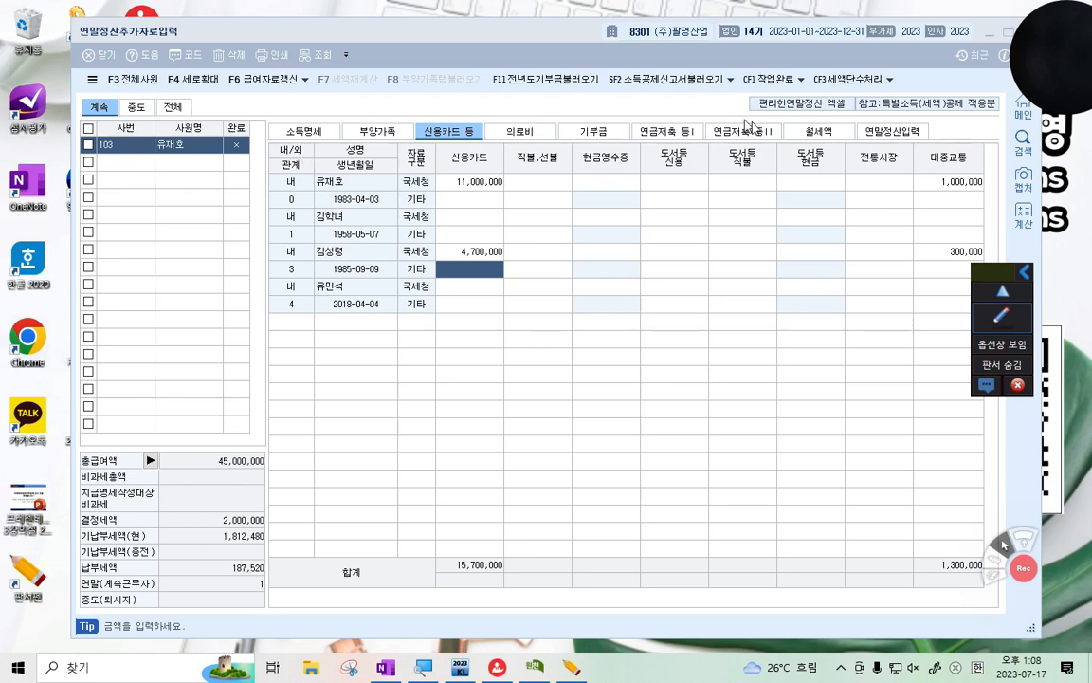
Show the 특별소득공제 items in 연말정산입력 and draw a red pen arrow across the 소득공제 table
left_click(891, 133)
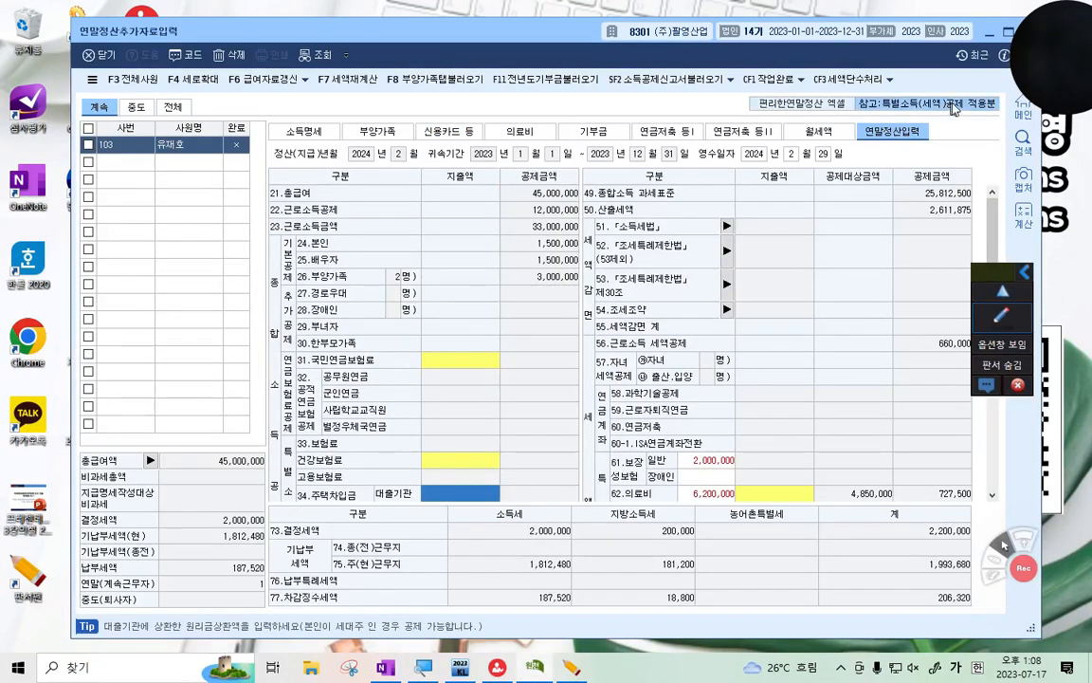
scroll(436, 317, "down", 4)
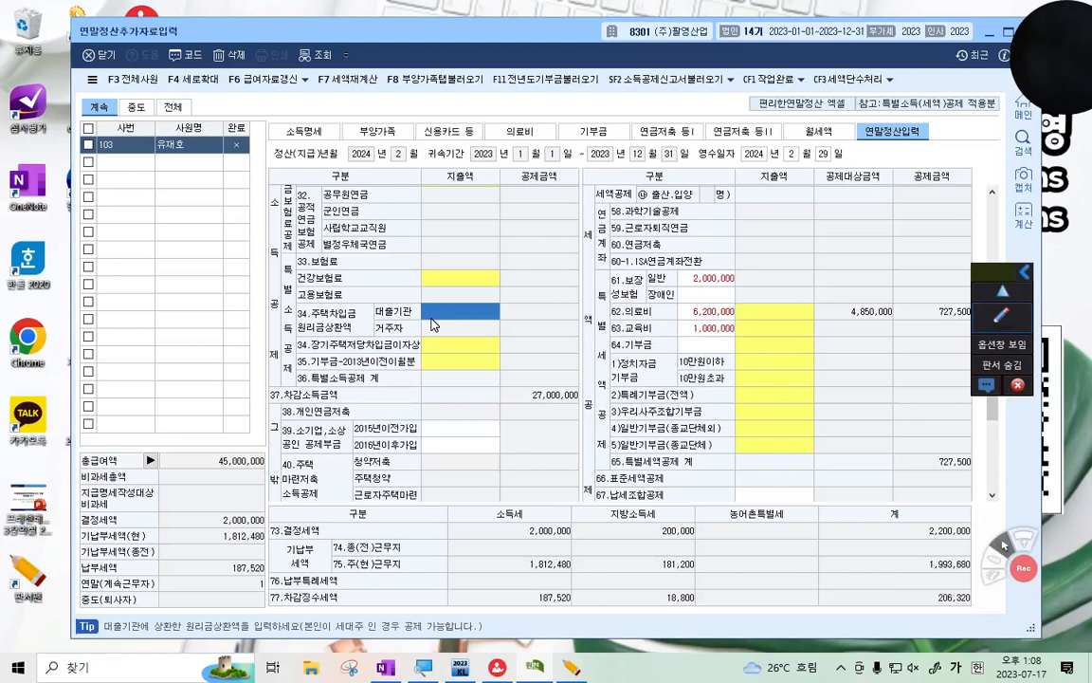
key("F9")
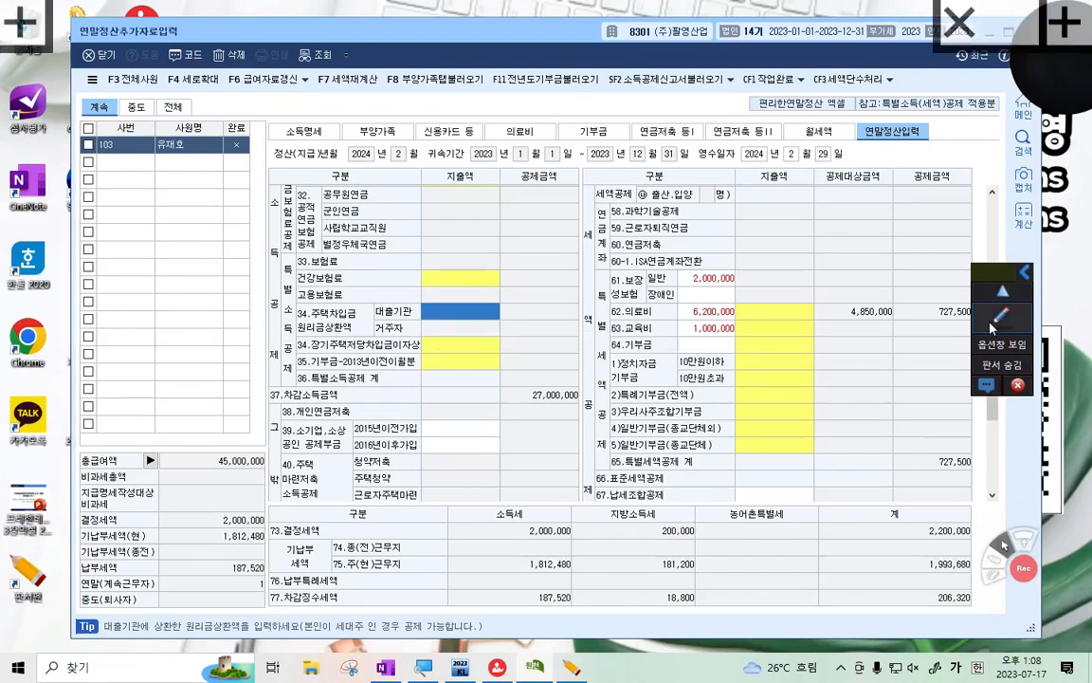
mouse_move(302, 205)
left_mouse_down()
mouse_move(268, 233)
mouse_move(590, 231)
mouse_move(569, 237)
left_mouse_up()
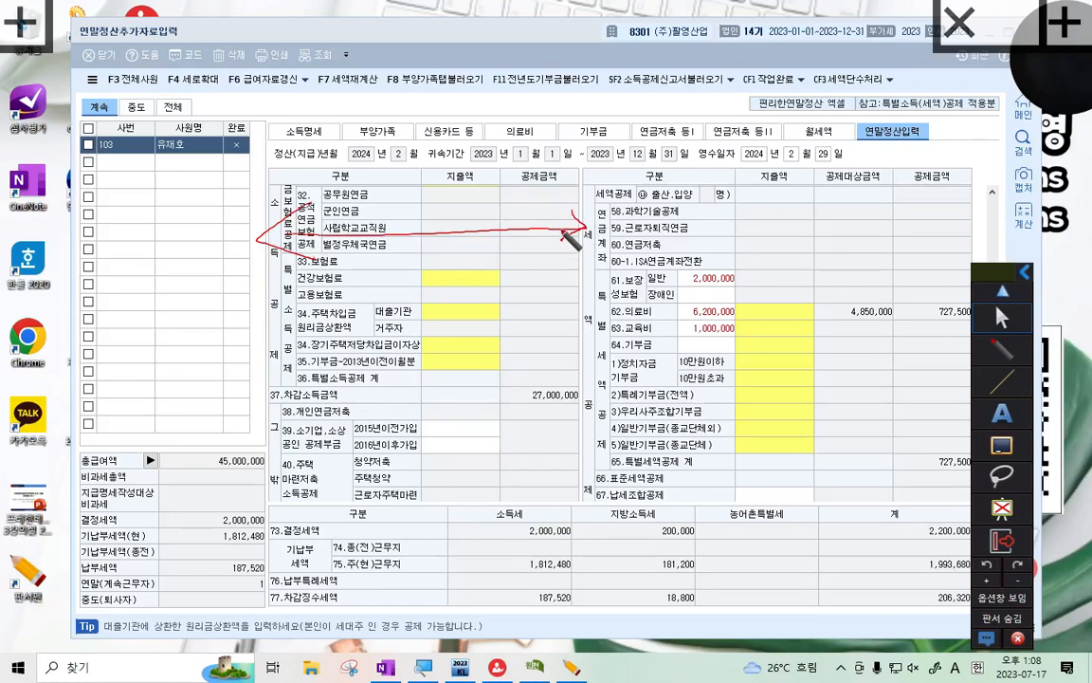
key("F9")
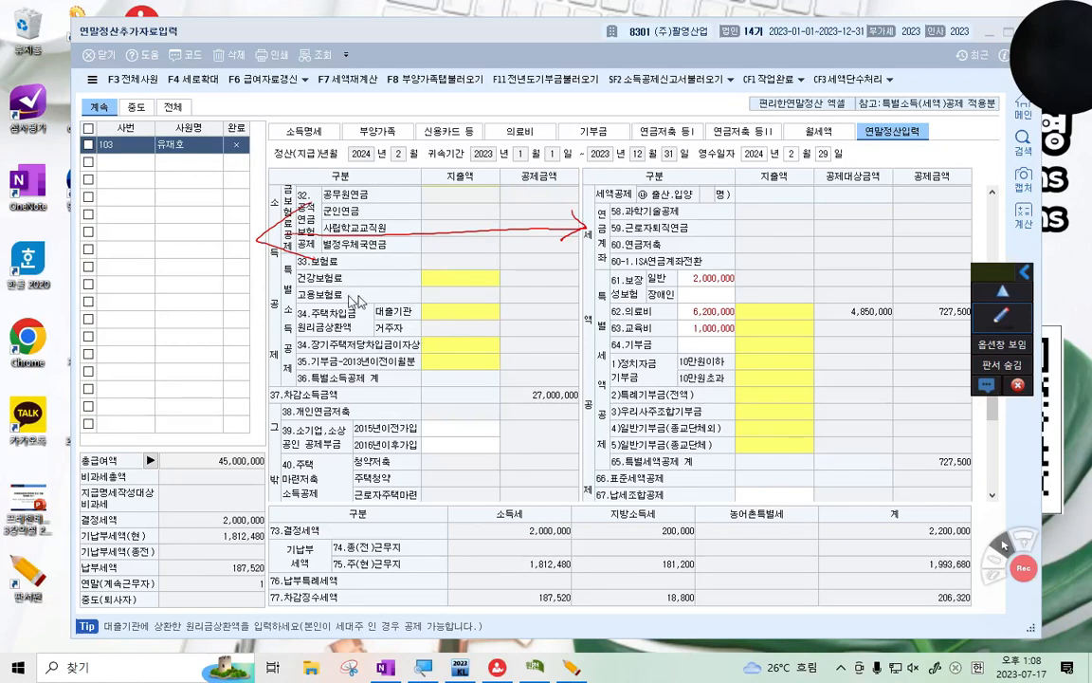
Erase the pen arrow and open the 주택자금 dialog from the housing loan items under number 34
left_click(462, 347)
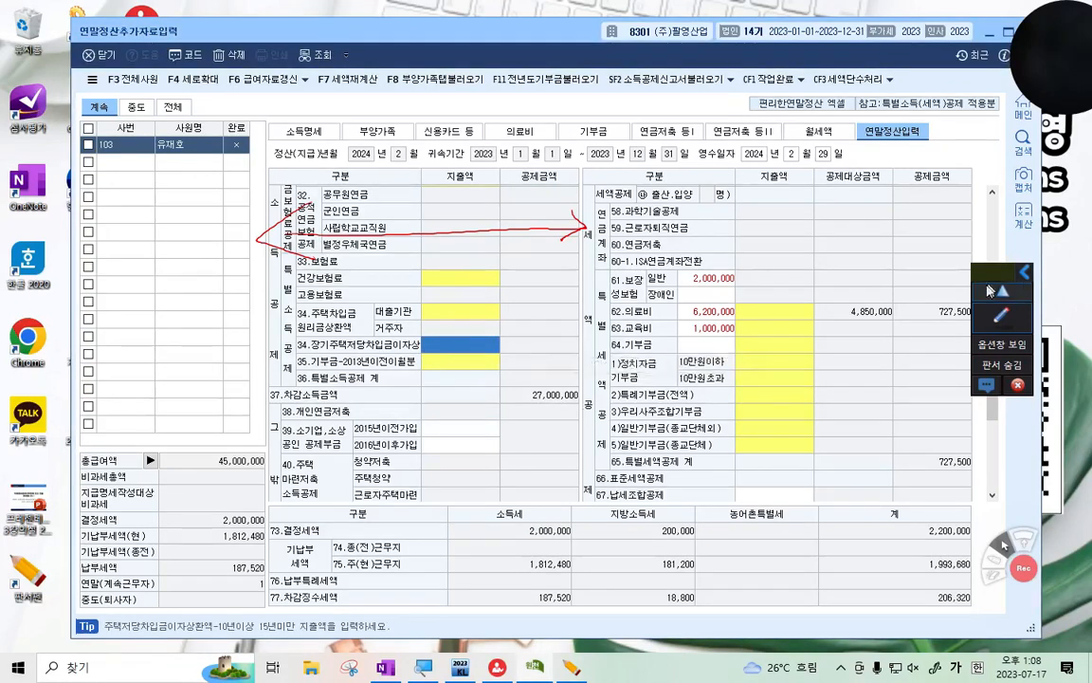
left_click(998, 315)
key("F9")
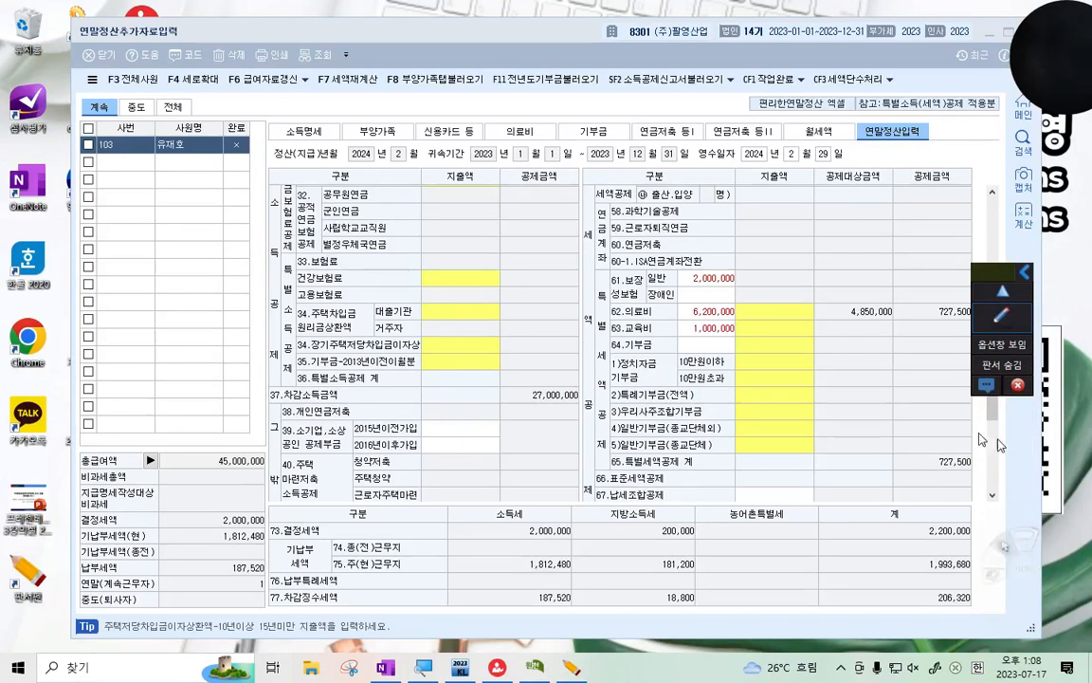
left_click(454, 283)
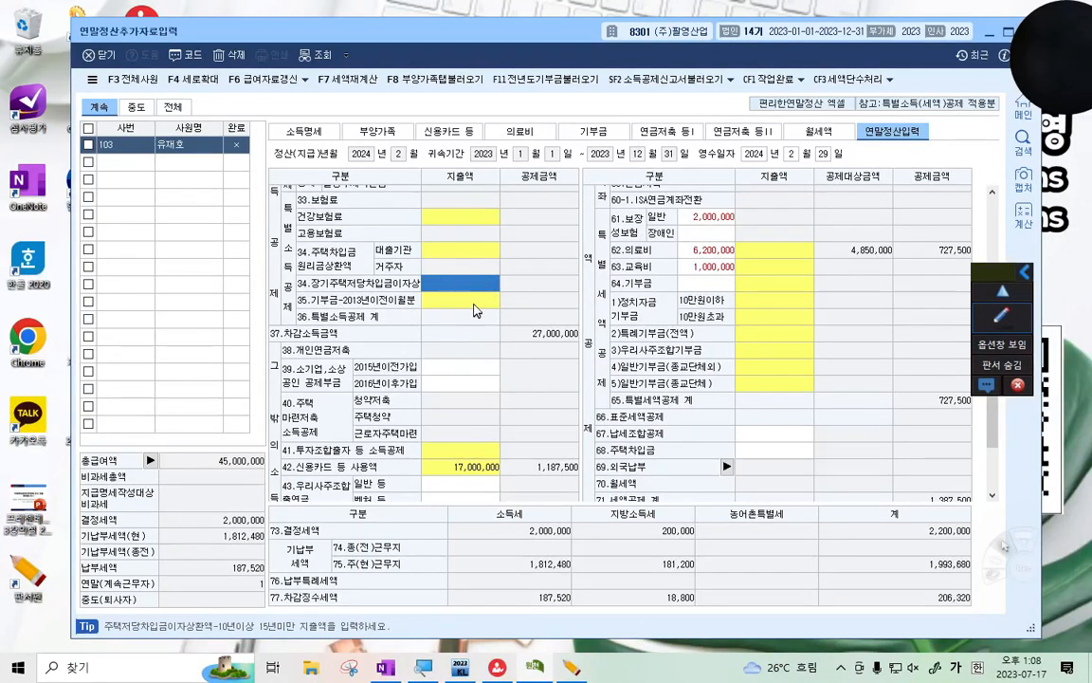
left_click(429, 266)
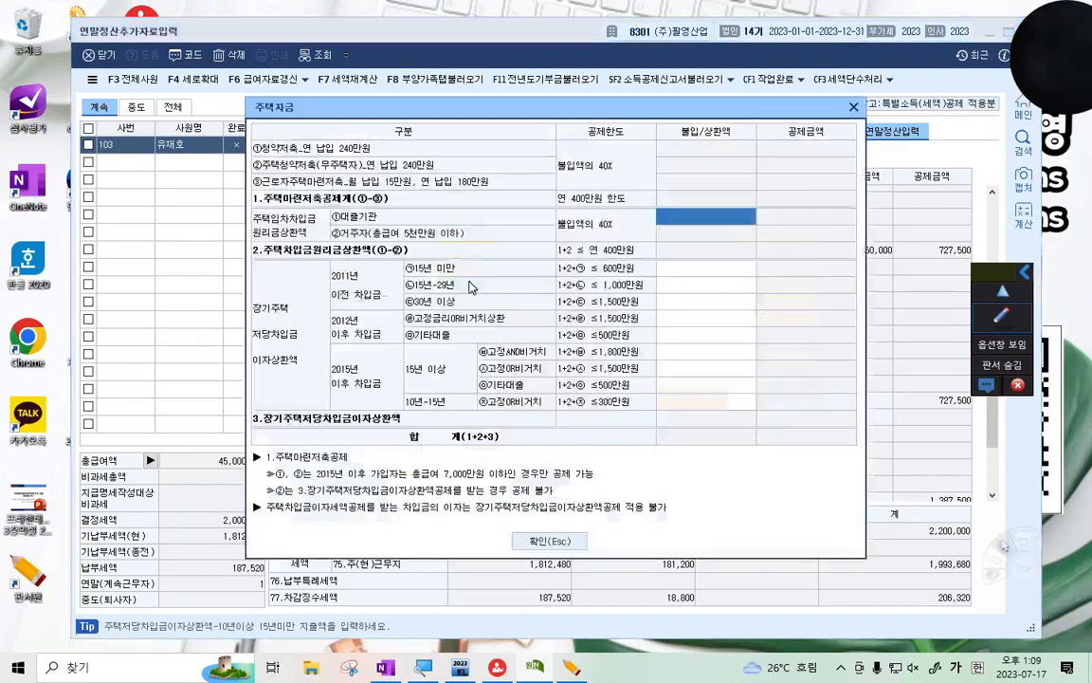
left_click_drag(520, 124, 530, 124)
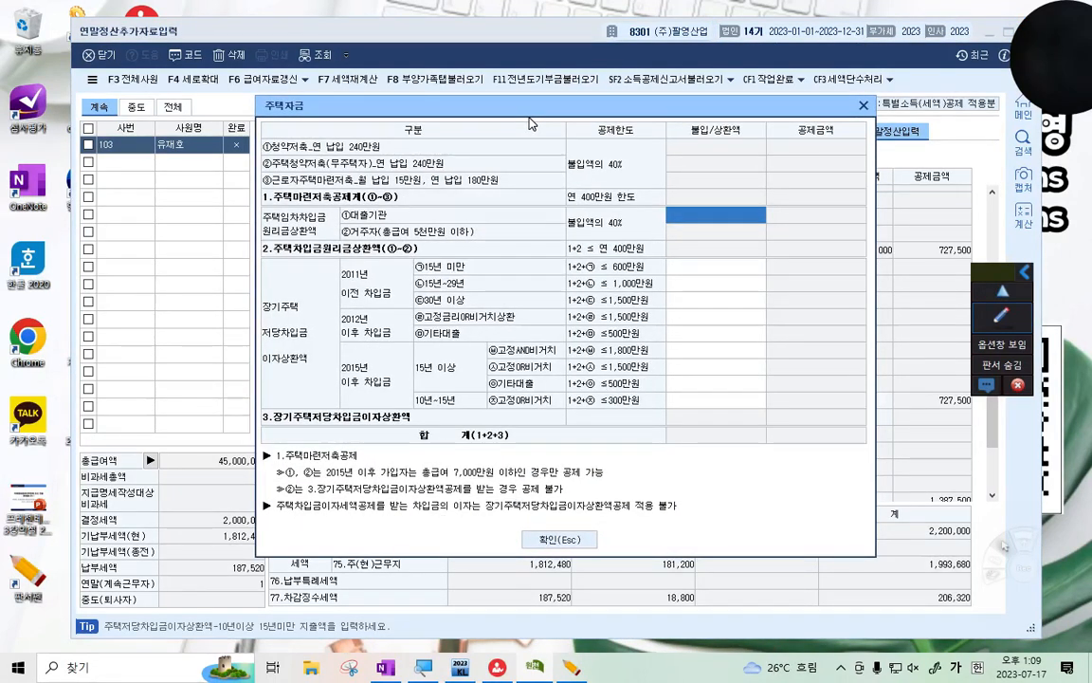
Mark the 주택마련저축, 주택차입금원리금상환액 and 장기주택저당차입금 sections of the 주택자금 dialog with the pen, and erase the marks
left_click(1007, 319)
mouse_move(258, 74)
left_mouse_down()
mouse_move(220, 498)
mouse_move(301, 539)
left_mouse_up()
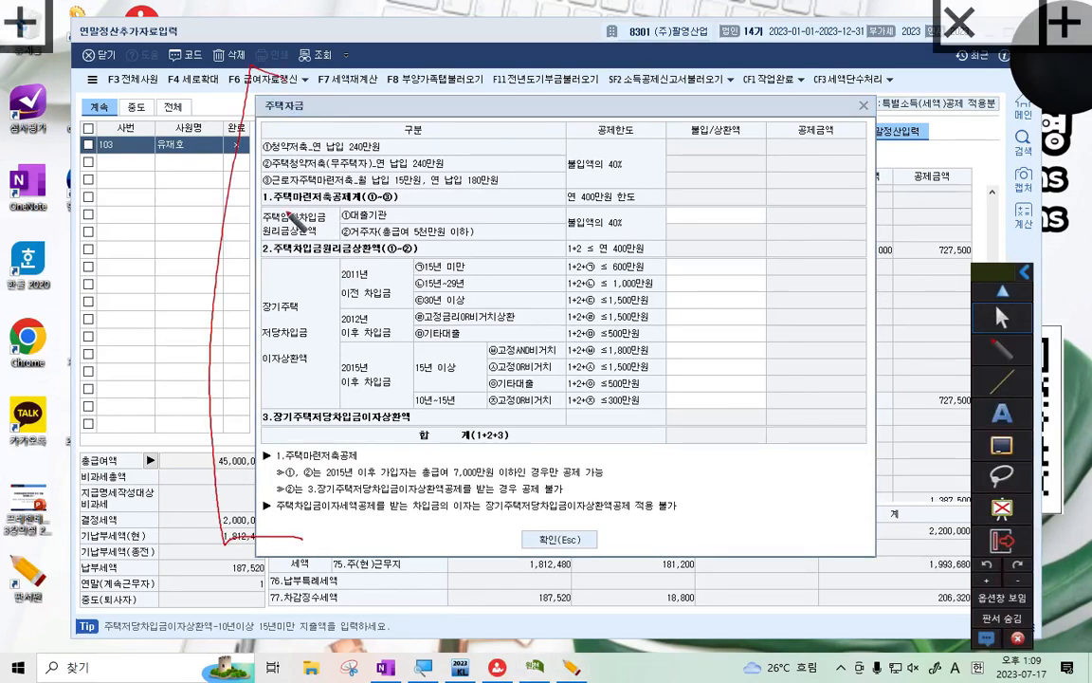
mouse_move(434, 176)
left_mouse_down()
mouse_move(380, 187)
mouse_move(284, 123)
mouse_move(413, 166)
mouse_move(402, 175)
left_mouse_up()
mouse_move(396, 266)
left_mouse_down()
mouse_move(313, 254)
mouse_move(249, 220)
mouse_move(361, 206)
mouse_move(457, 233)
left_mouse_up()
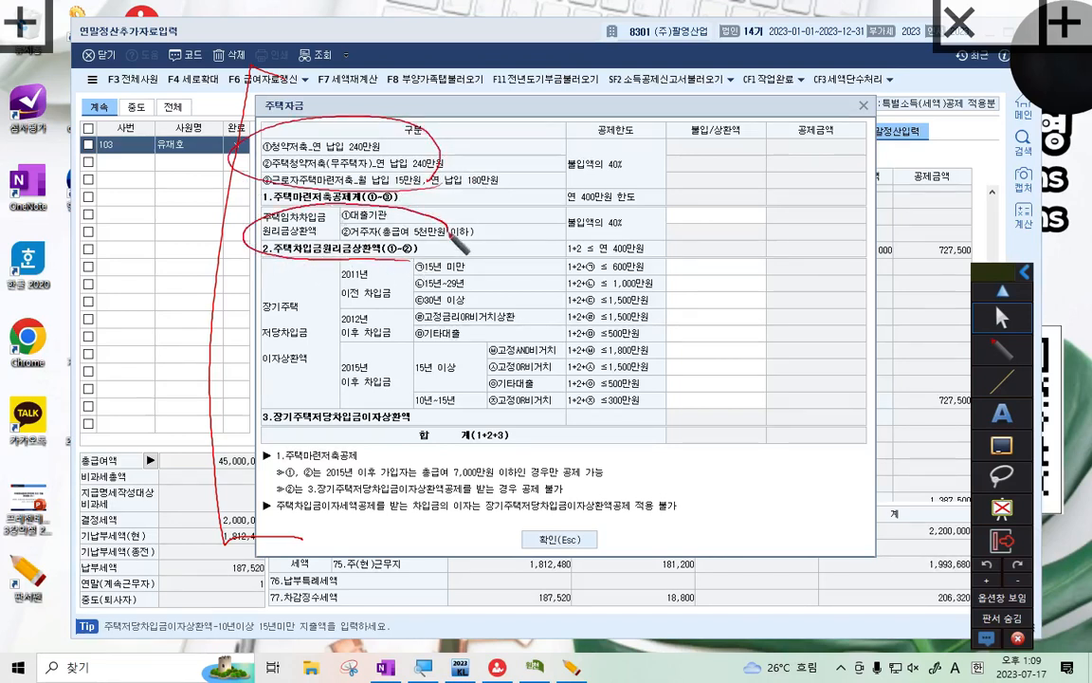
mouse_move(285, 275)
left_mouse_down()
mouse_move(248, 351)
mouse_move(254, 403)
mouse_move(245, 285)
mouse_move(292, 434)
left_mouse_up()
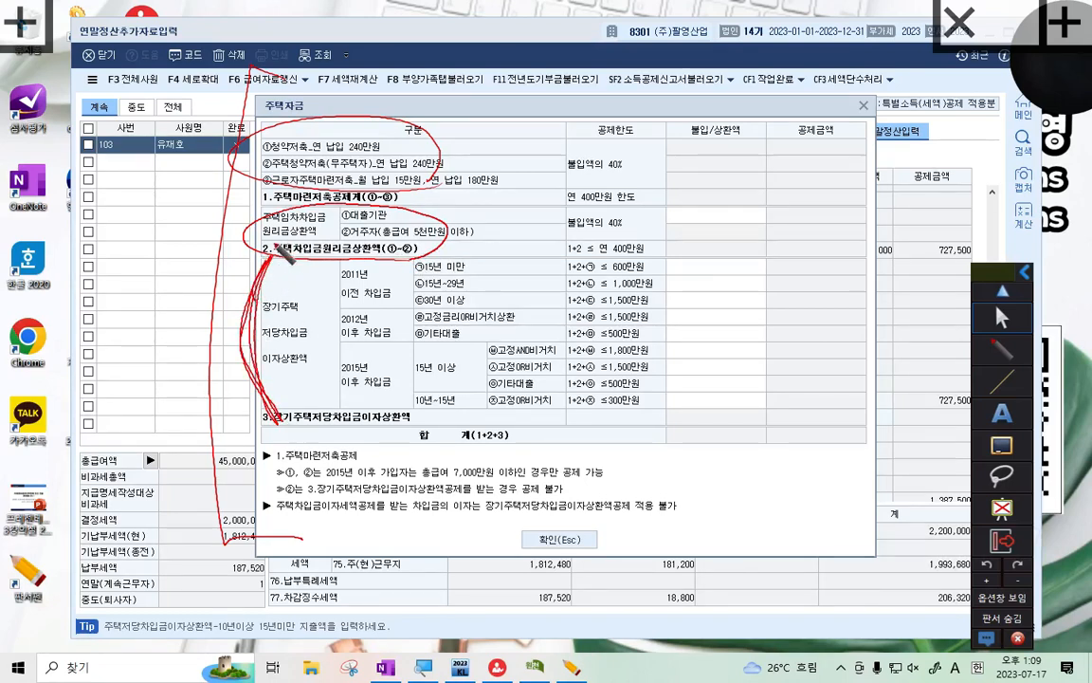
left_click(1000, 443)
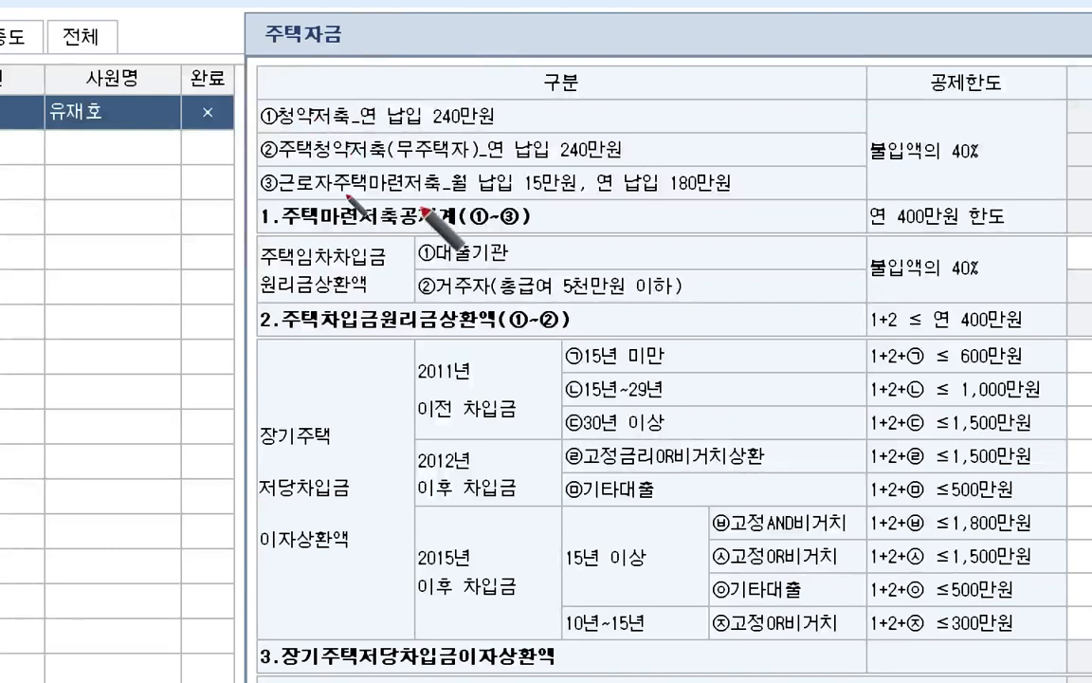
Draw pen curves over the upper housing savings and 주택임차차입금 items to set them apart, and erase them
mouse_move(424, 211)
left_mouse_down()
mouse_move(270, 142)
mouse_move(408, 80)
mouse_move(318, 216)
left_mouse_up()
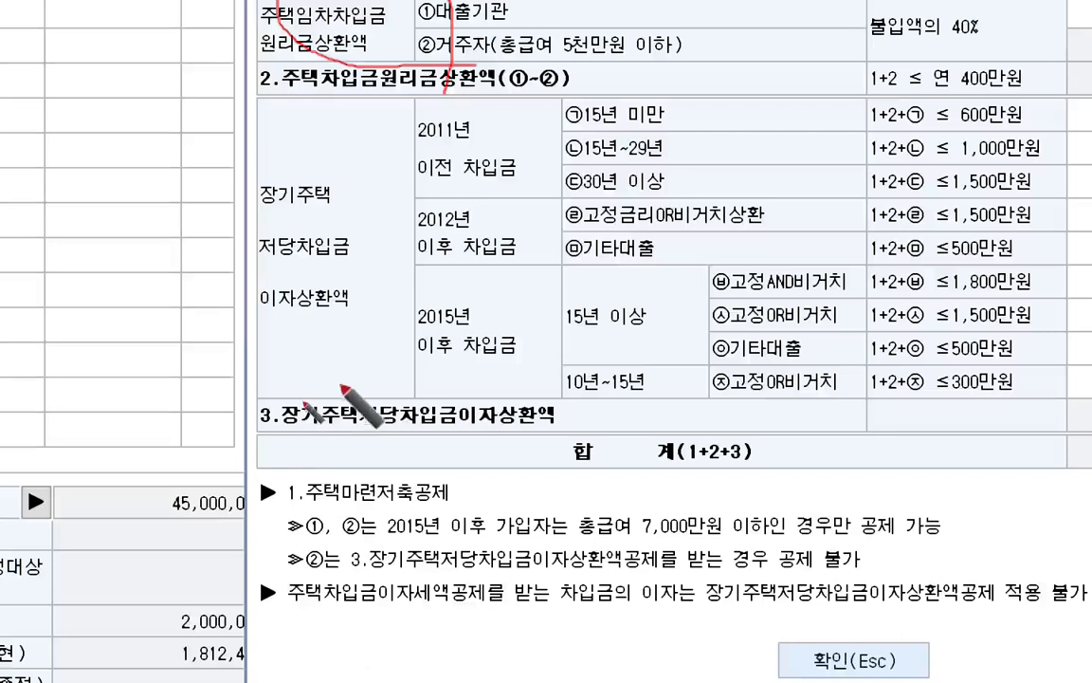
mouse_move(393, 398)
left_mouse_down()
mouse_move(179, 178)
mouse_move(527, 299)
mouse_move(244, 142)
mouse_move(434, 360)
mouse_move(360, 150)
mouse_move(417, 421)
mouse_move(444, 356)
mouse_move(487, 110)
mouse_move(297, 161)
mouse_move(180, 220)
mouse_move(531, 226)
left_mouse_up()
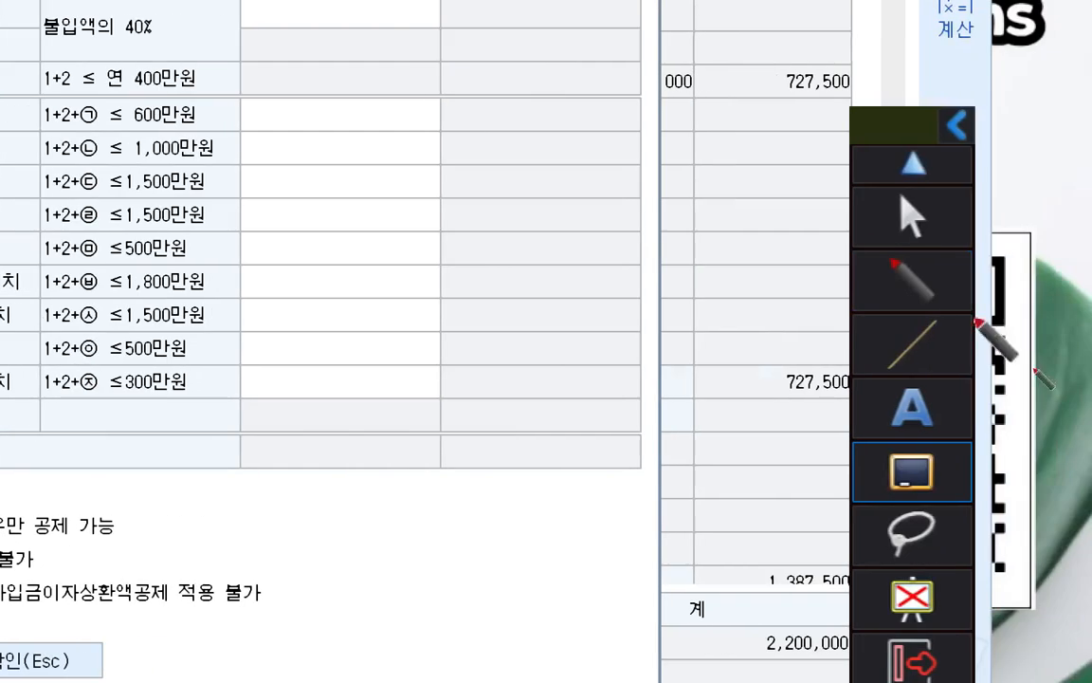
left_click(913, 492)
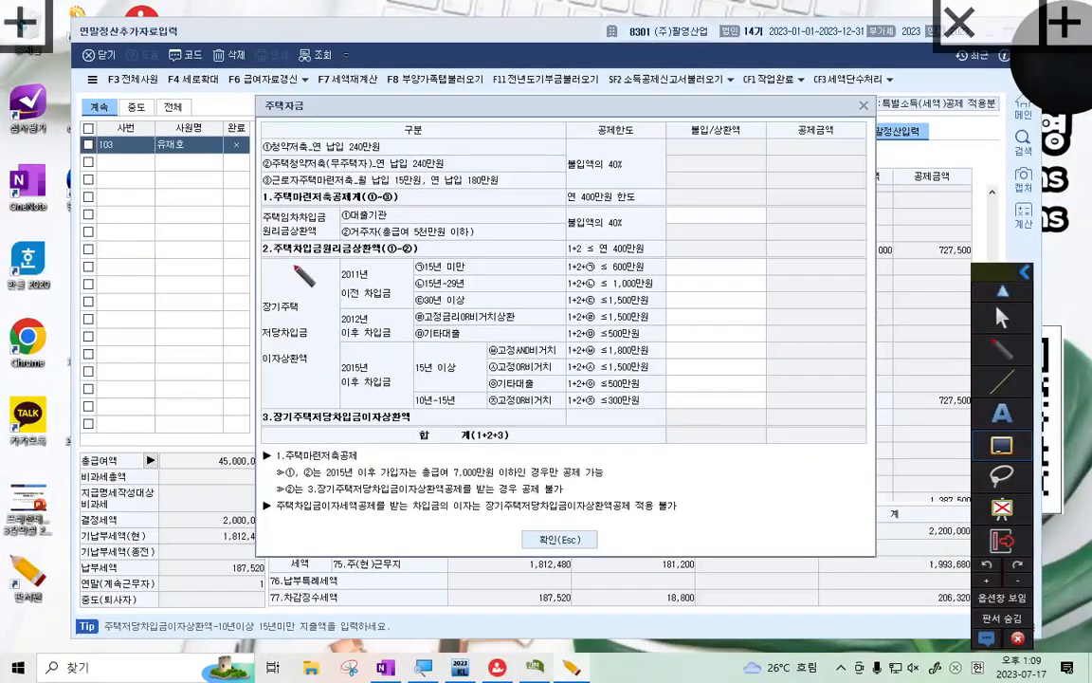
Hatch the 장기주택저당차입금이자상환액 label cell with red pen strokes
mouse_move(288, 261)
left_mouse_down()
mouse_move(242, 310)
mouse_move(260, 329)
left_mouse_up()
left_click_drag(326, 283, 275, 362)
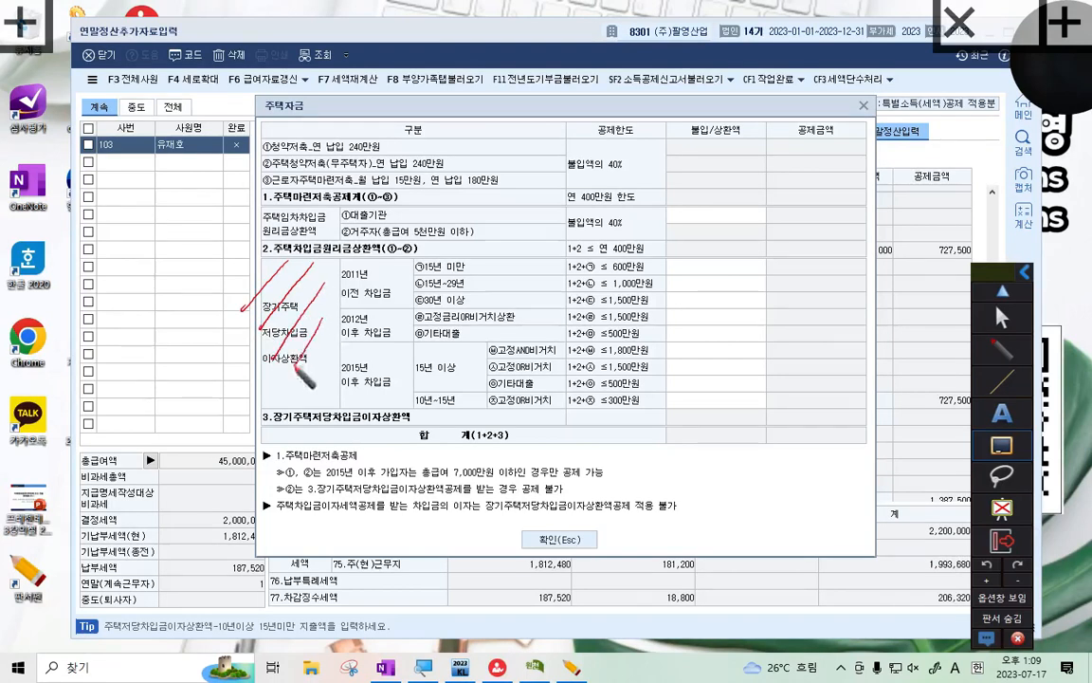
left_click_drag(324, 319, 283, 377)
left_click_drag(326, 343, 300, 397)
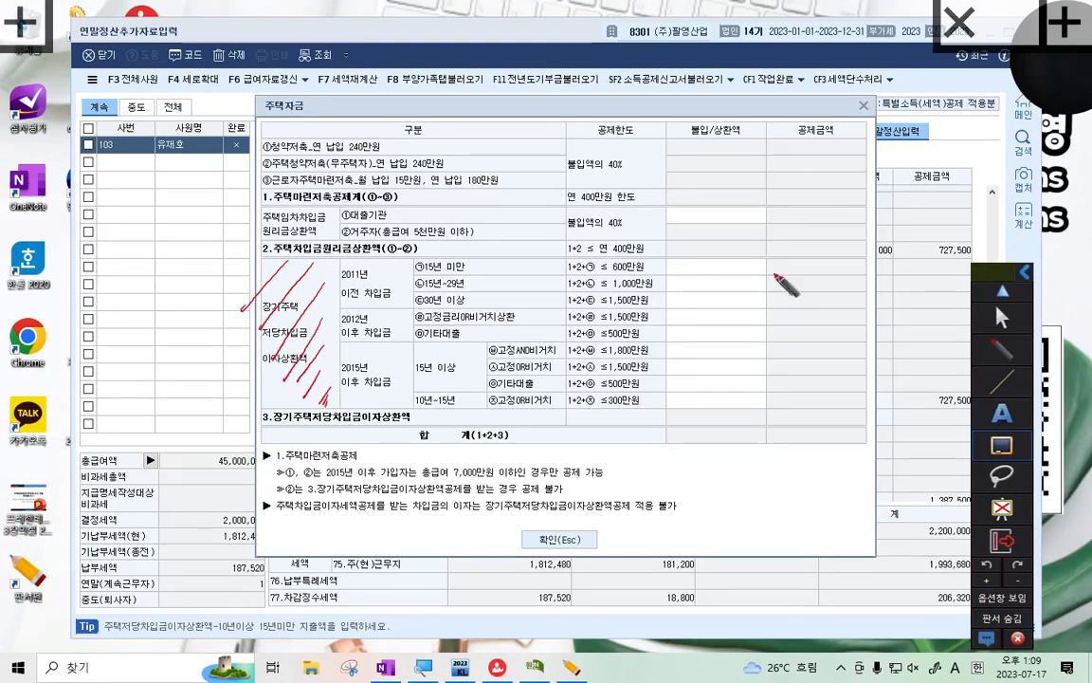
Step through the 불입/상환액 fields of the 장기주택저당차입금 rows in the 주택자금 dialog
left_click(1002, 317)
left_click(706, 266)
left_click(703, 283)
left_click(701, 301)
left_click(696, 316)
left_click(696, 334)
left_click(696, 351)
left_click(694, 368)
left_click(691, 385)
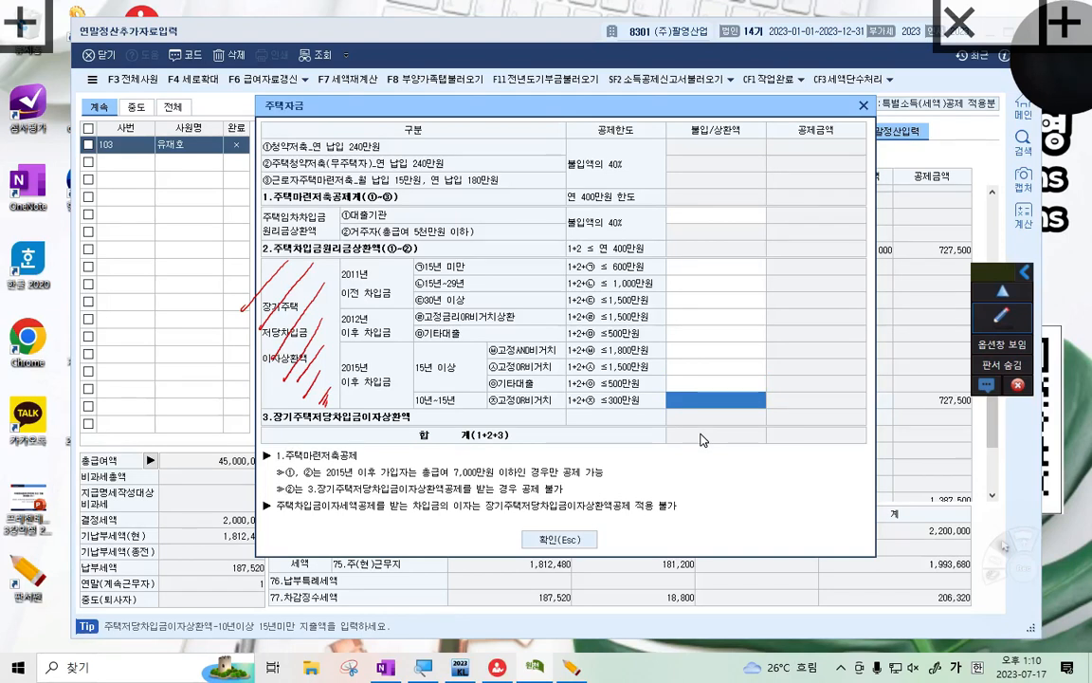
Circle the 2011년 이전, 2012년 이후 and 2015년 이후 차입금 groups with the pen, and clear all annotations
left_click(1002, 315)
mouse_move(371, 269)
left_mouse_down()
mouse_move(346, 289)
mouse_move(378, 276)
mouse_move(349, 315)
mouse_move(377, 319)
left_mouse_up()
mouse_move(346, 387)
left_mouse_down()
mouse_move(379, 383)
mouse_move(341, 390)
left_mouse_up()
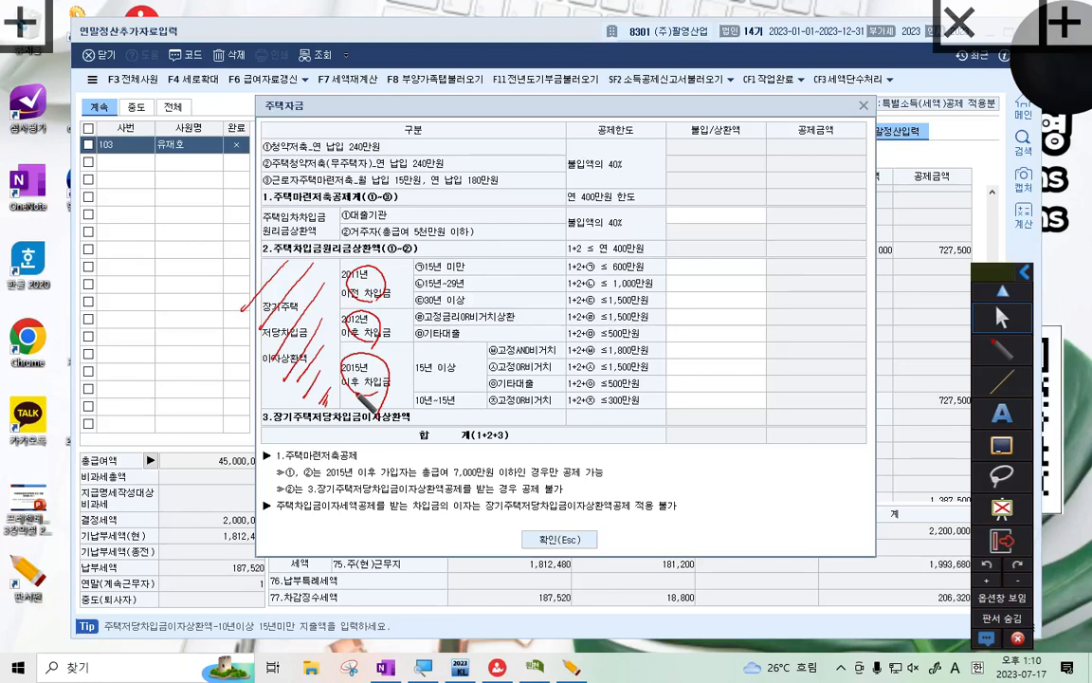
key("Escape")
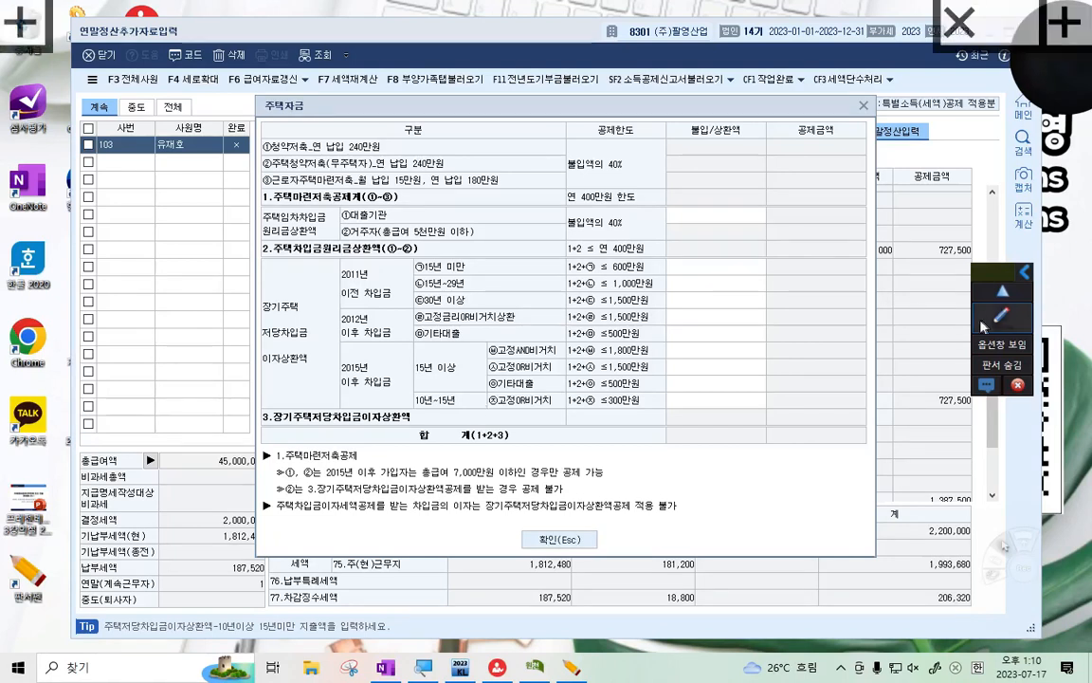
Bracket the 2015년 이후 차입금 and 15년 이상 groups with the red pen and handwrite an underlined 고정금리 note beside the table
mouse_move(343, 344)
left_mouse_down()
mouse_move(333, 406)
mouse_move(348, 410)
left_mouse_up()
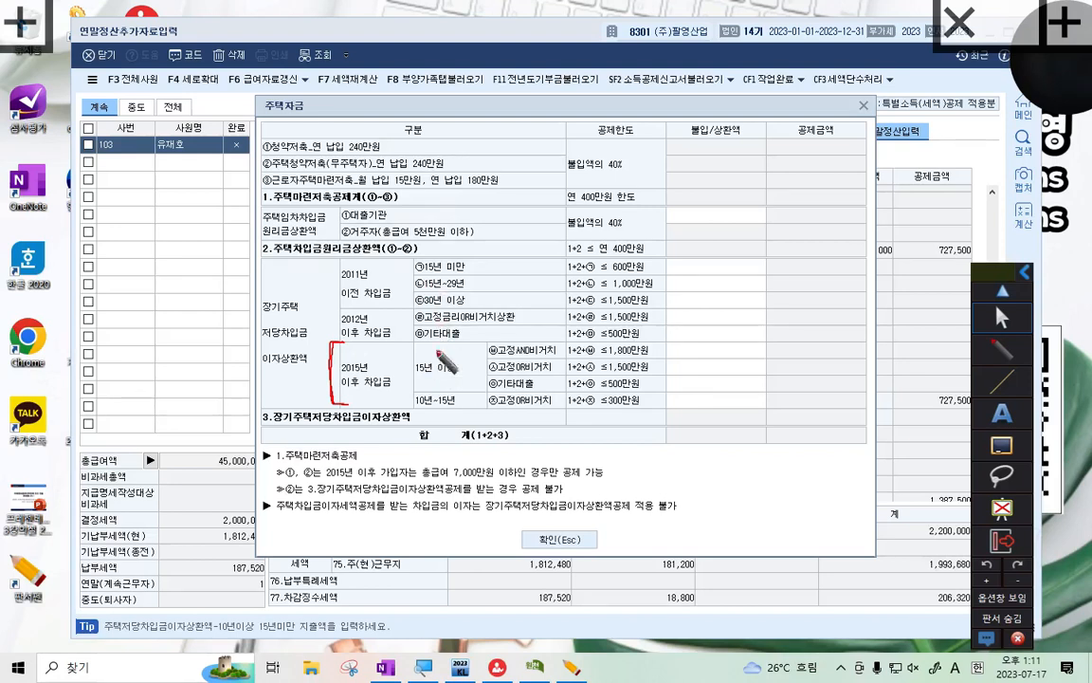
mouse_move(422, 344)
left_mouse_down()
mouse_move(410, 370)
mouse_move(422, 391)
left_mouse_up()
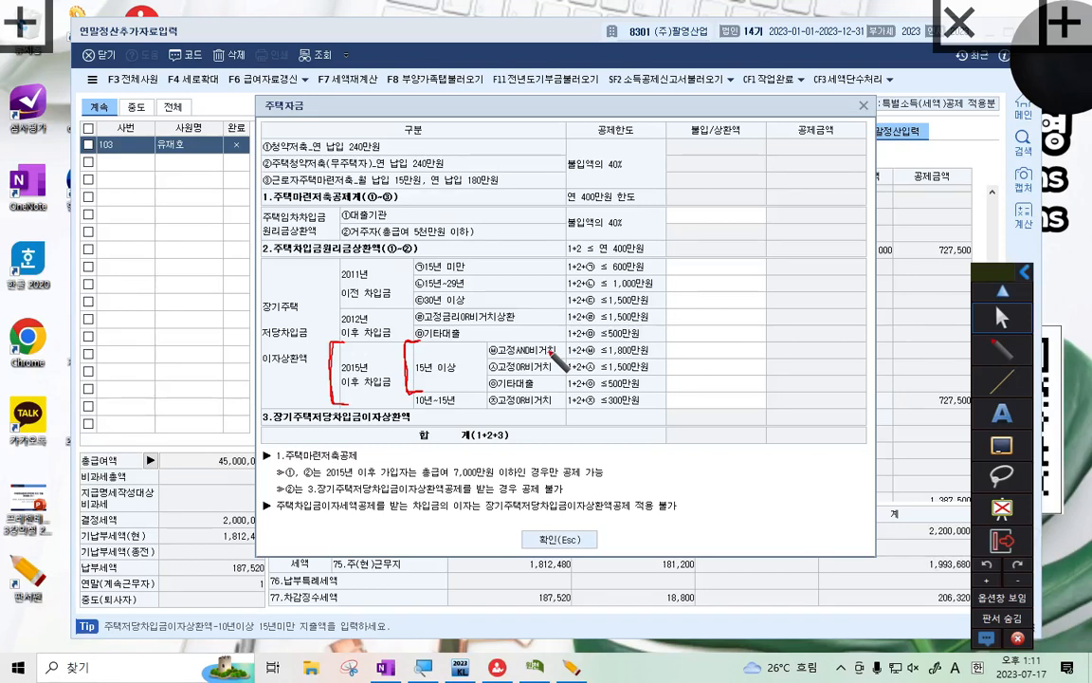
mouse_move(713, 266)
left_mouse_down()
mouse_move(724, 287)
mouse_move(745, 269)
mouse_move(802, 295)
left_mouse_up()
left_click_drag(722, 309, 817, 310)
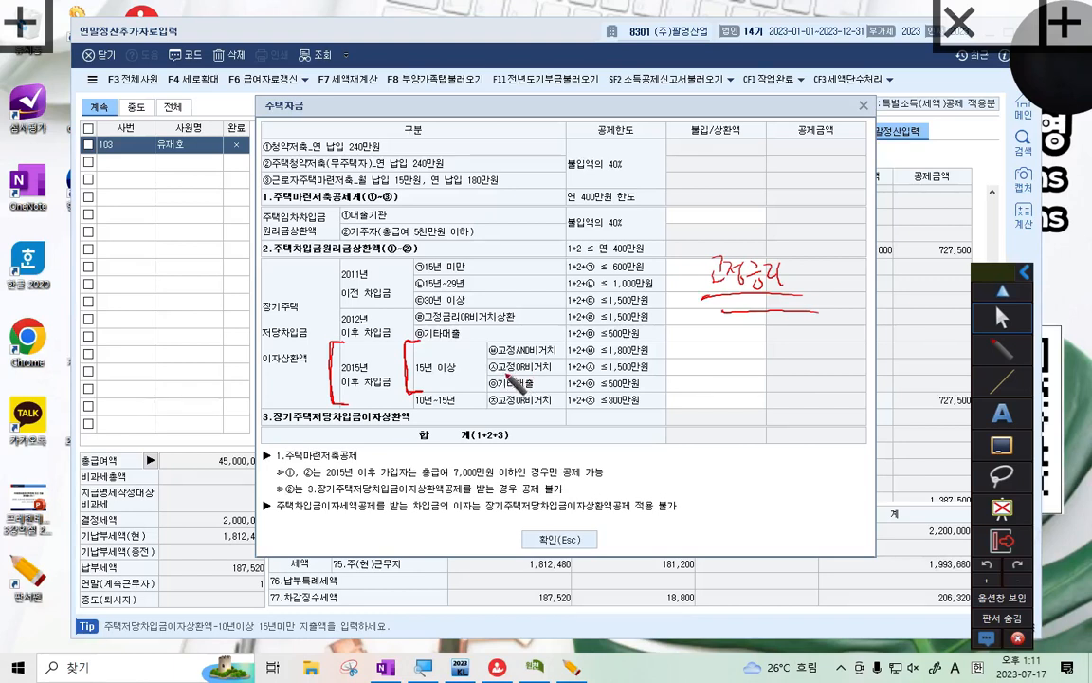
Outline the 15년 이상 고정OR비거치 item and its 불입/상환액 field with the red pen, and leave drawing mode
mouse_move(492, 374)
left_mouse_down()
mouse_move(558, 371)
mouse_move(512, 359)
mouse_move(489, 364)
mouse_move(493, 375)
left_mouse_up()
mouse_move(679, 359)
left_mouse_down()
mouse_move(662, 365)
mouse_move(730, 375)
mouse_move(766, 359)
mouse_move(660, 358)
left_mouse_up()
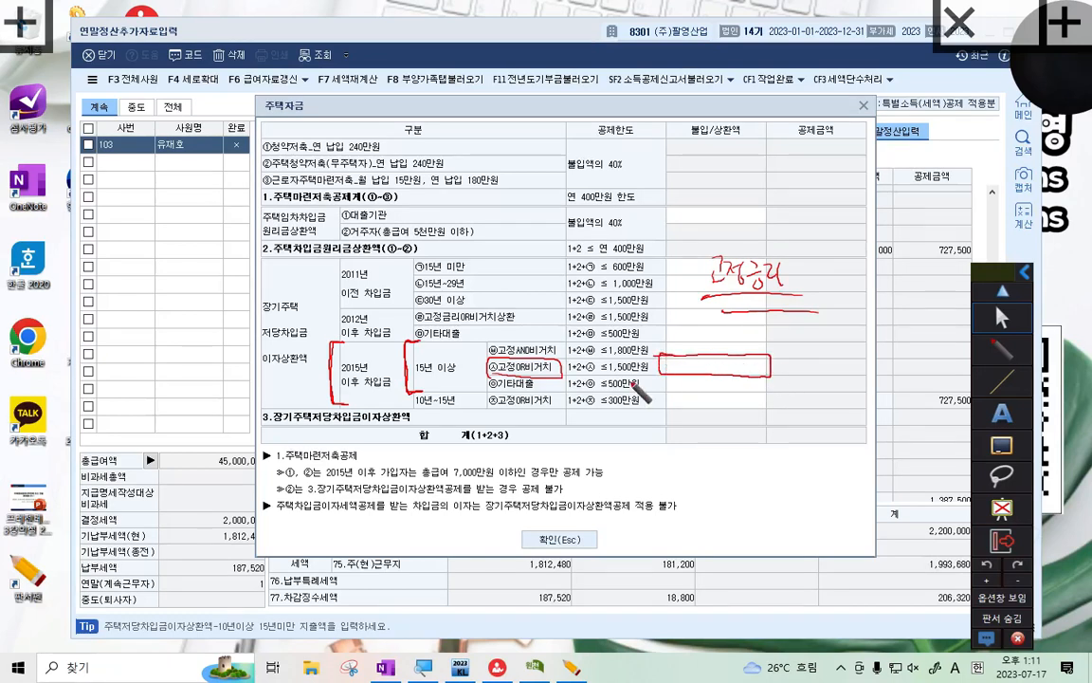
left_click(1003, 318)
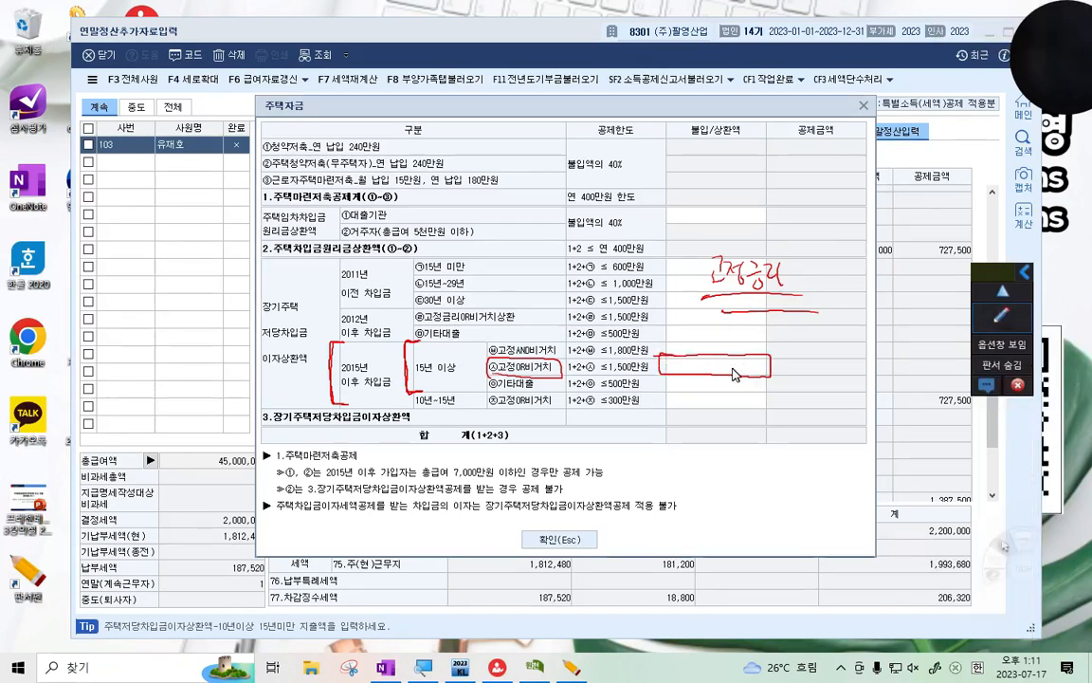
Enter 2,000,000 as the 불입/상환액 for the 2015년 이후 차입금, 15년 이상, 고정OR비거치 loan
left_click(730, 374)
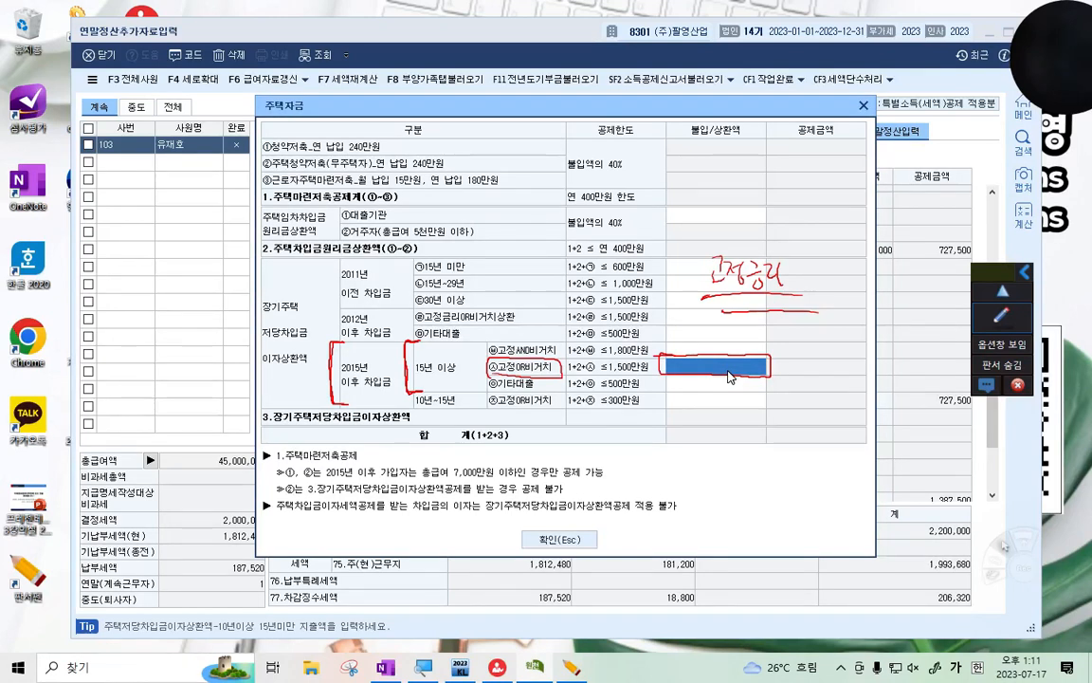
type("2000000")
key("Return")
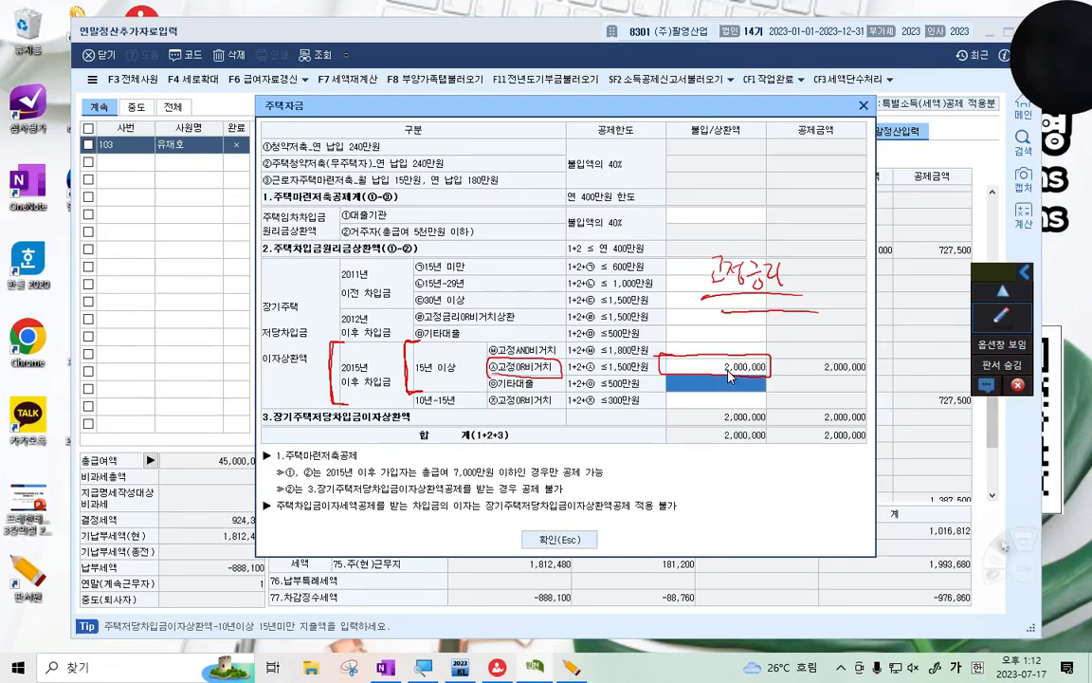
Clear all pen annotations and confirm the 주택자금 dialog
left_click(1005, 321)
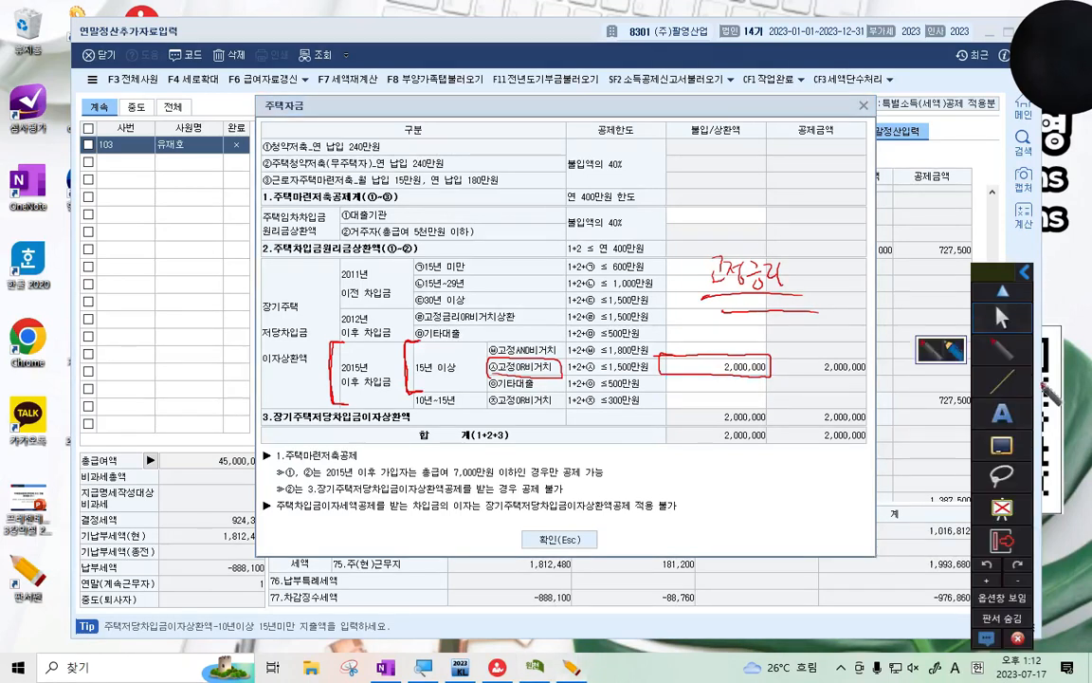
left_click(1010, 446)
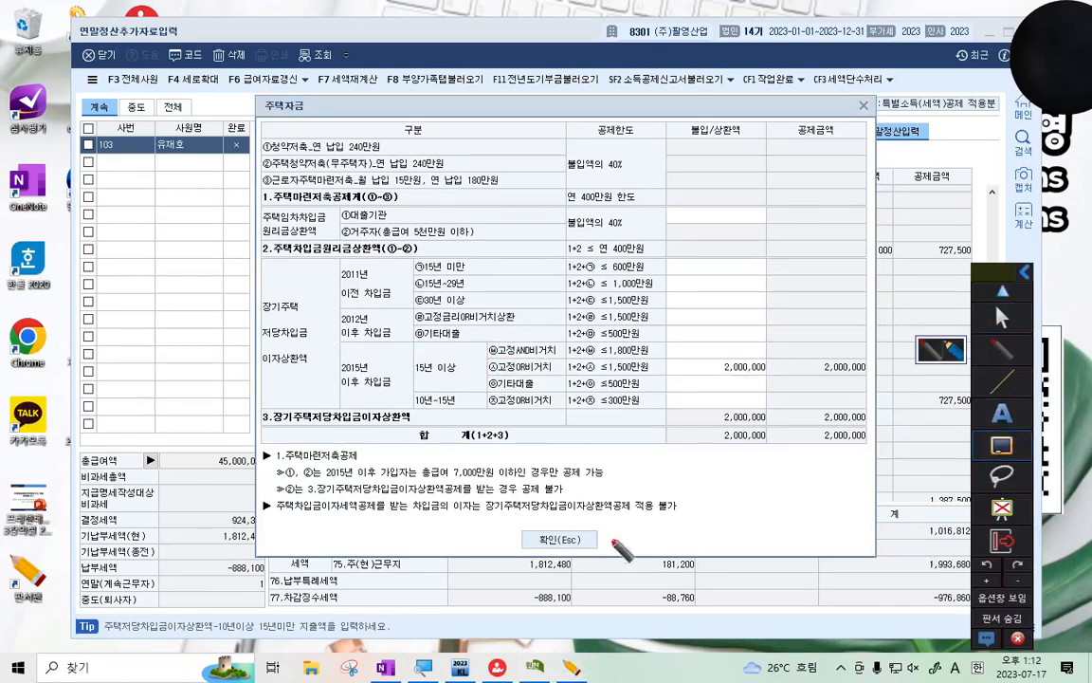
left_click(1005, 319)
left_click(559, 539)
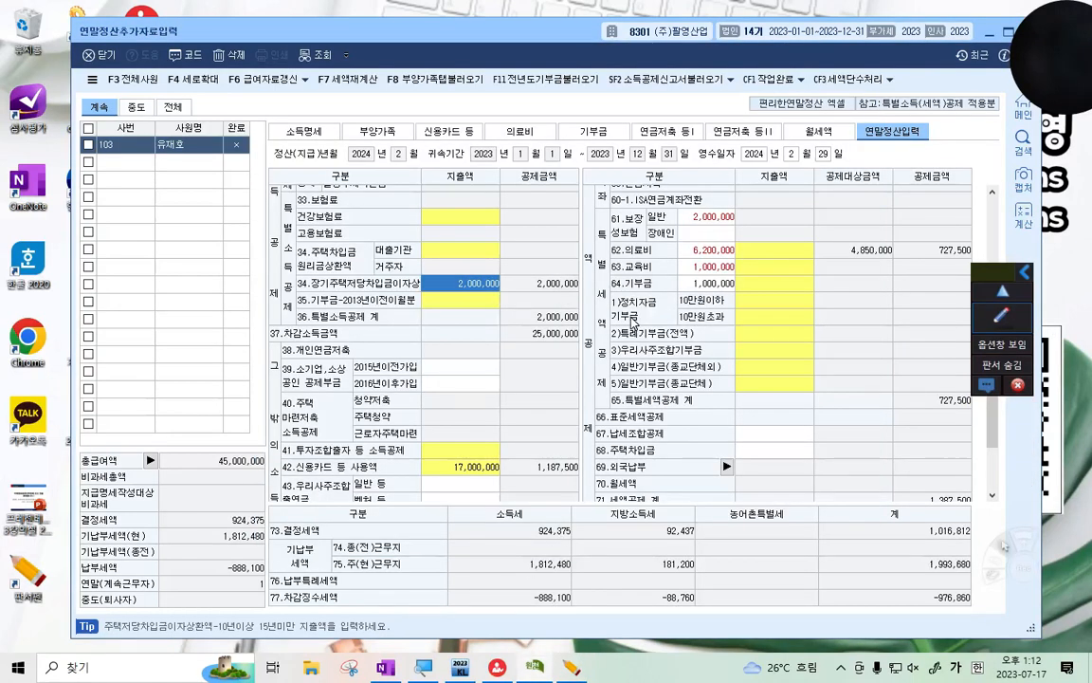
Load the 부양가족 tab data into the 연말정산입력 form, confirm it, and move to the empty row in the employee list
left_click(433, 79)
left_click(596, 370)
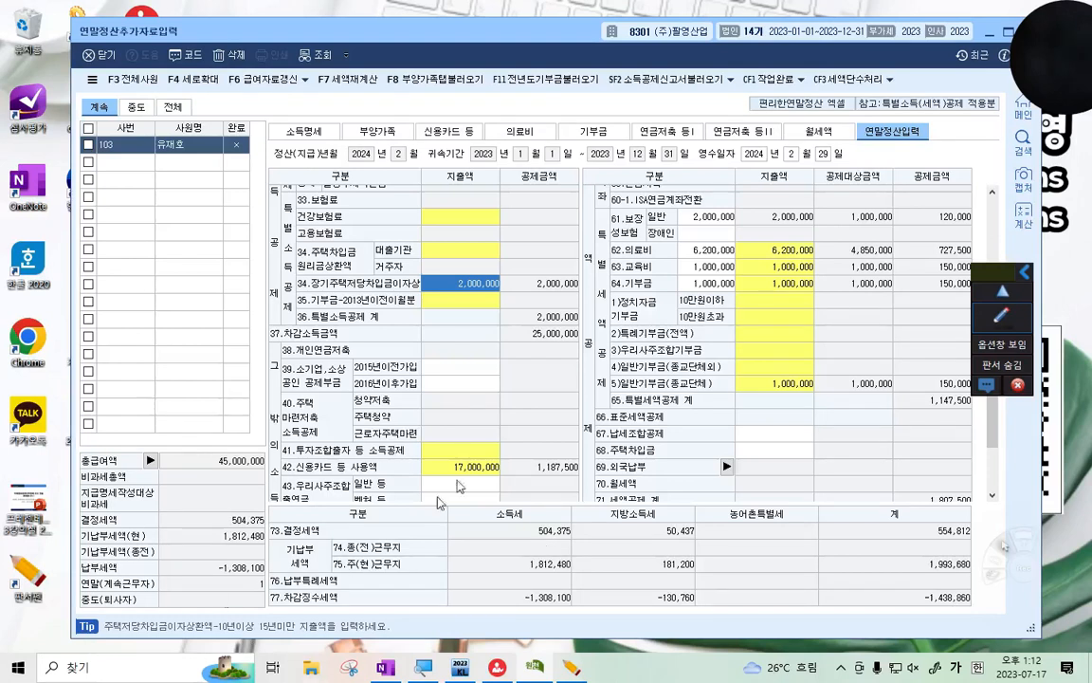
left_click(156, 160)
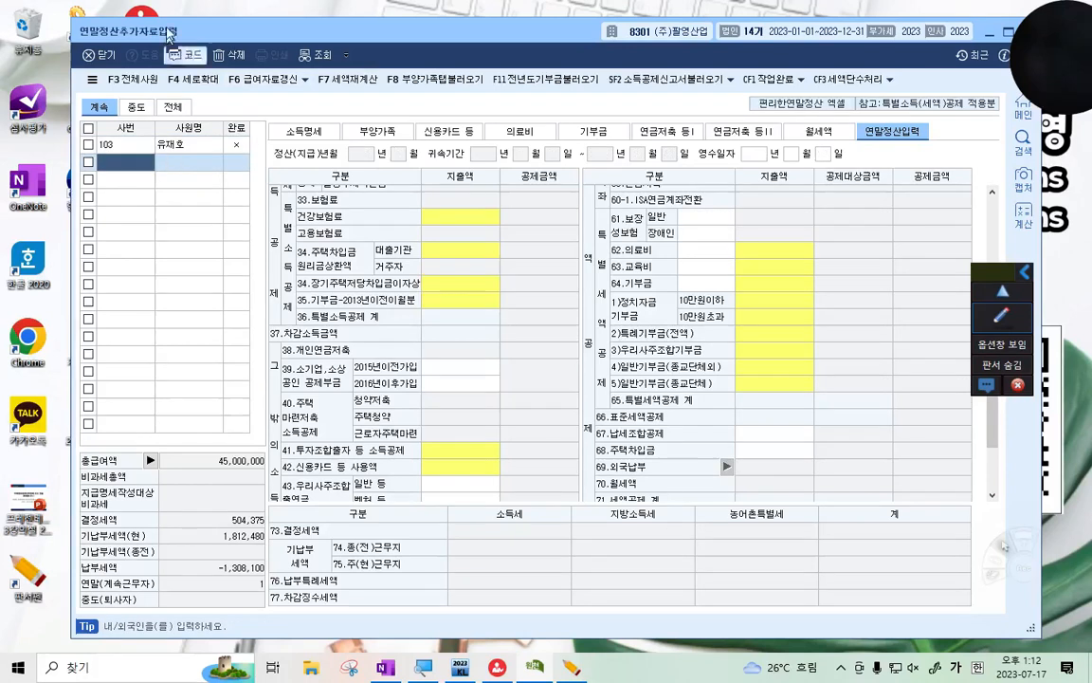